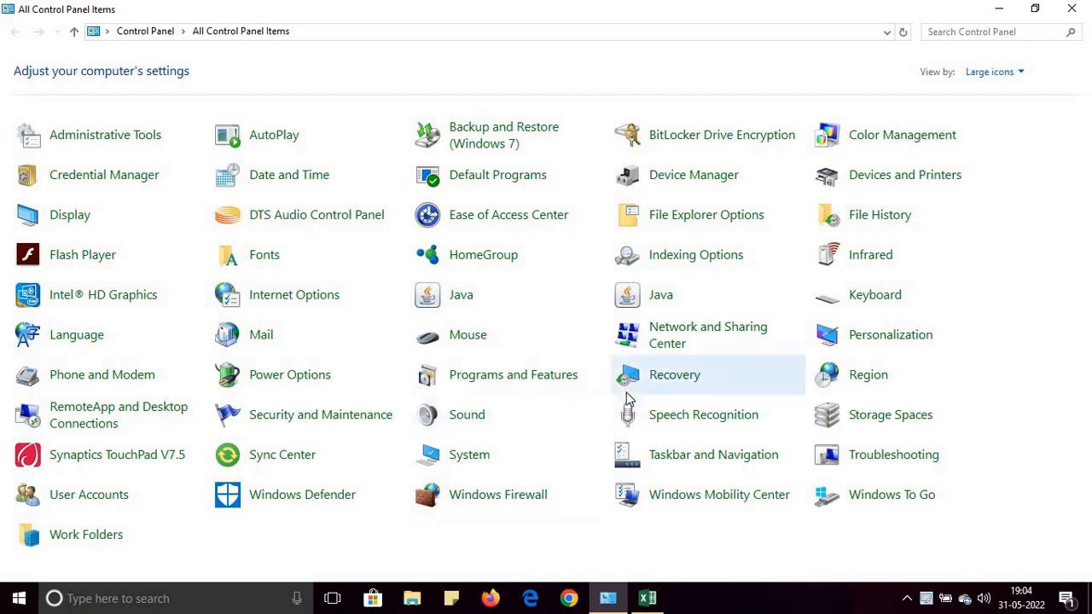
# Check the date and time formats in the Region settings, close them, and switch to the date2 workbook in Excel.
pyautogui.click(866, 379)
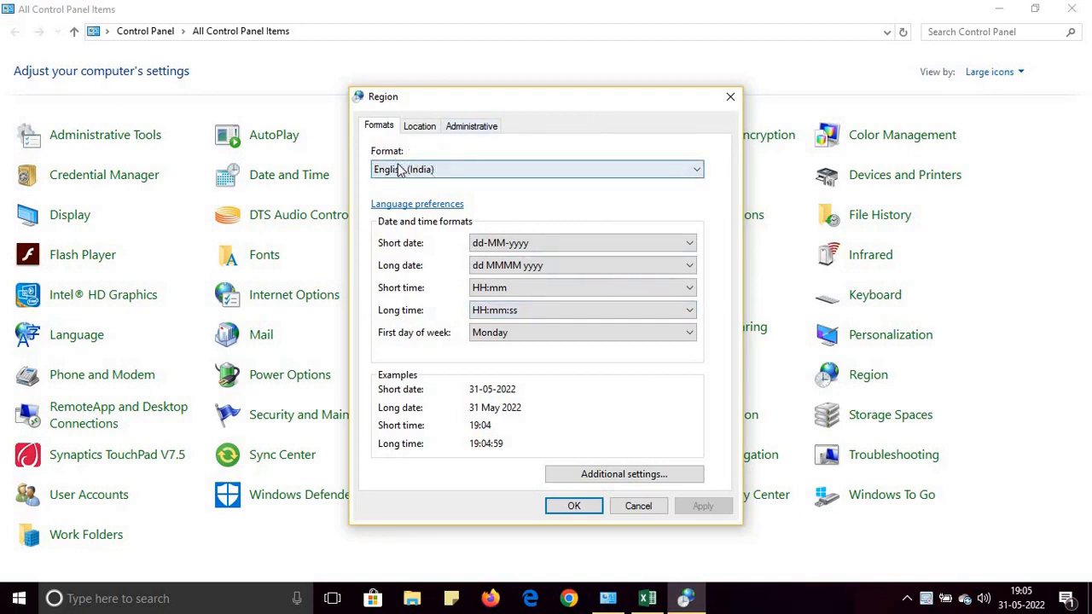
pyautogui.click(574, 507)
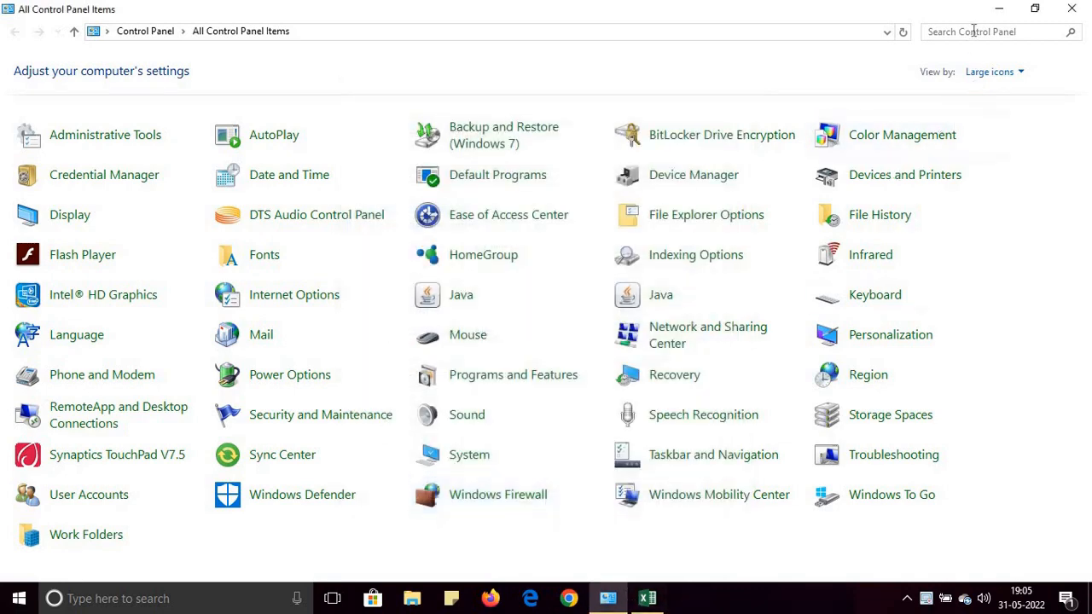
pyautogui.click(1001, 10)
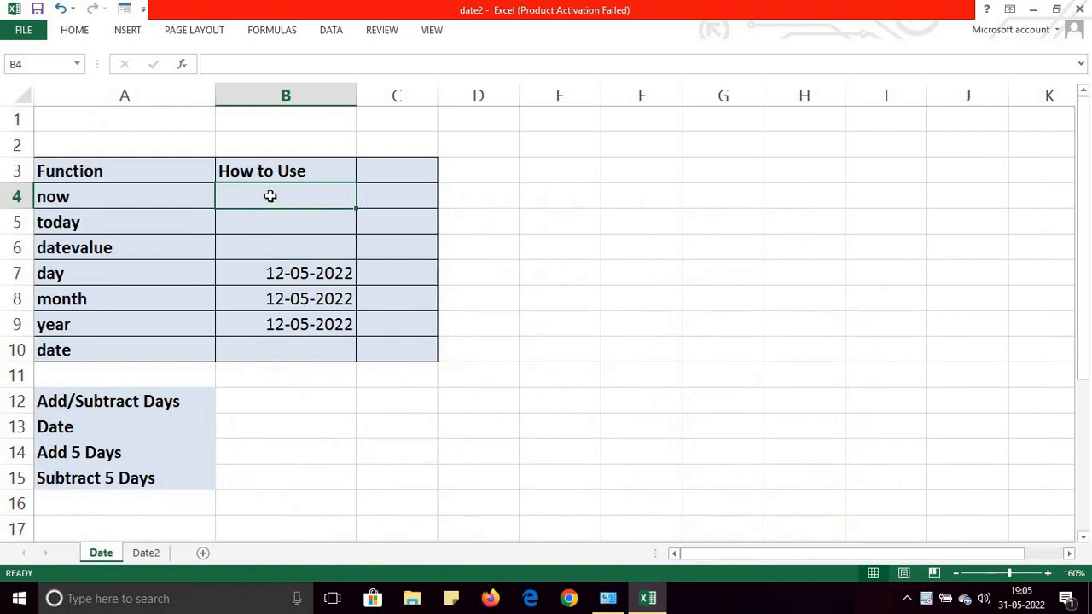
# Enter the formula =now() in cell B4 beside the now label.
pyautogui.write('=')
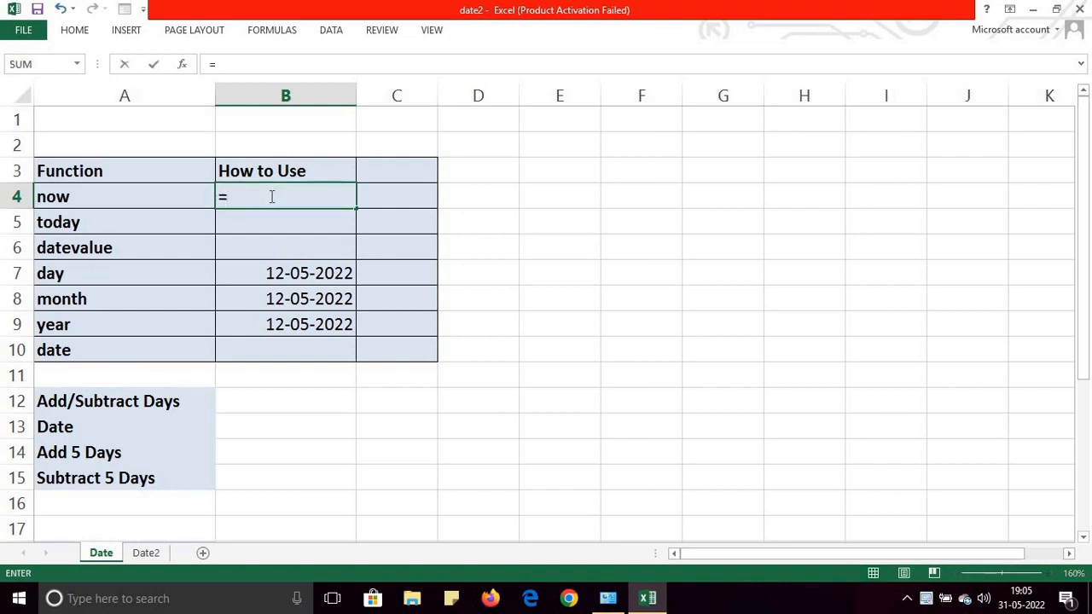
pyautogui.write('now')
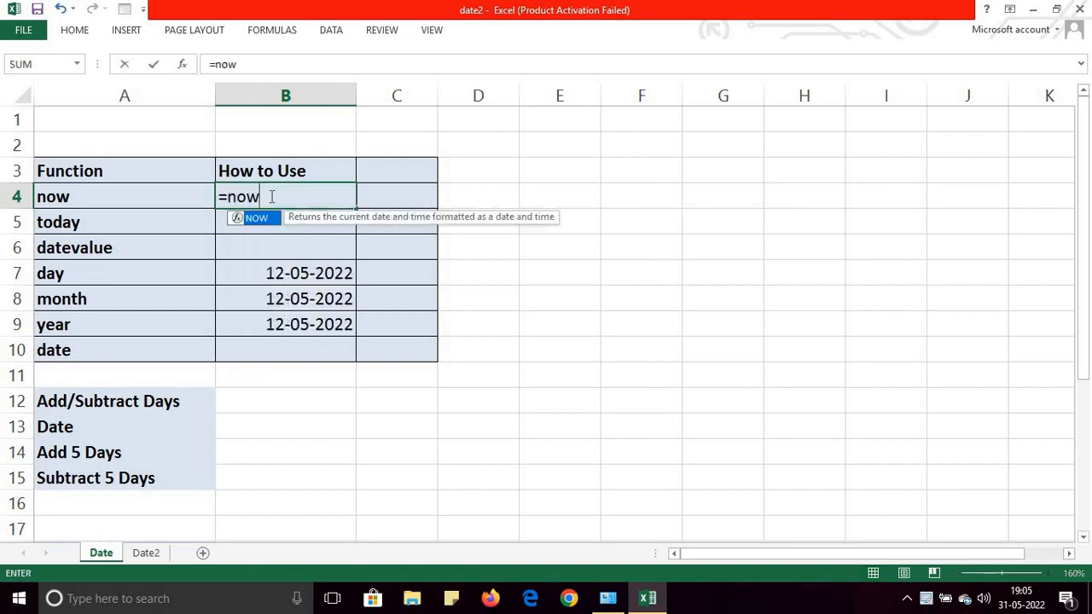
pyautogui.write('()')
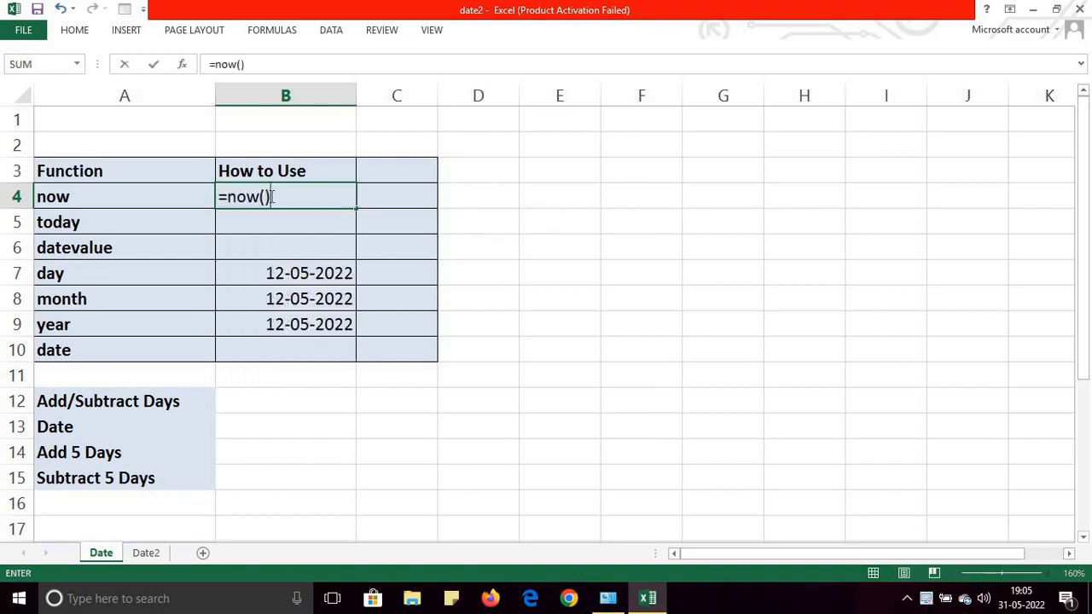
pyautogui.press('Return')
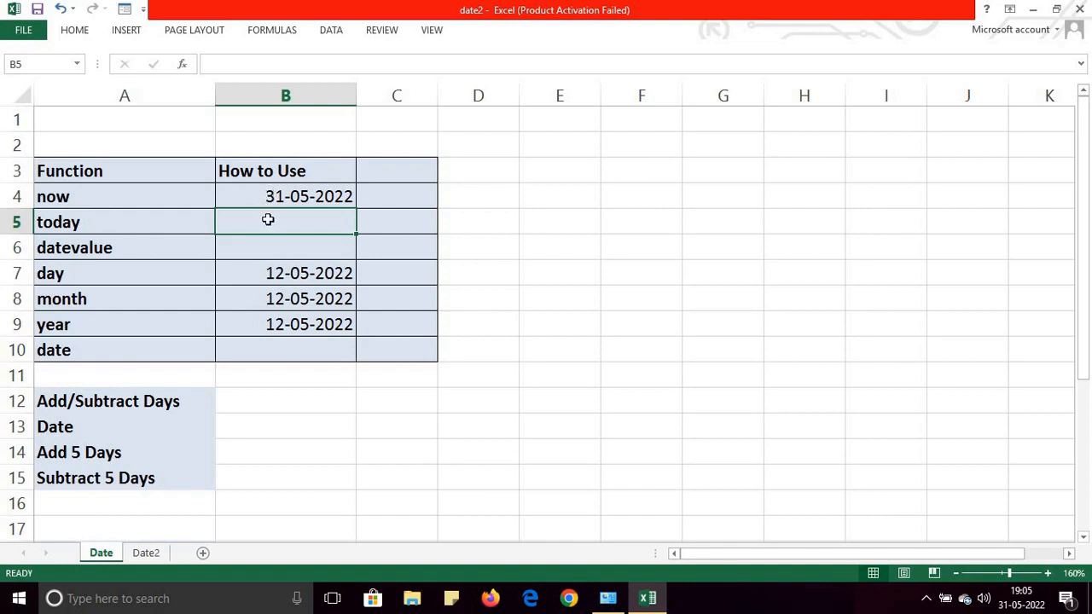
# Enter the formula =TODAY() in cell B5 beside the today label.
pyautogui.write('=toda')
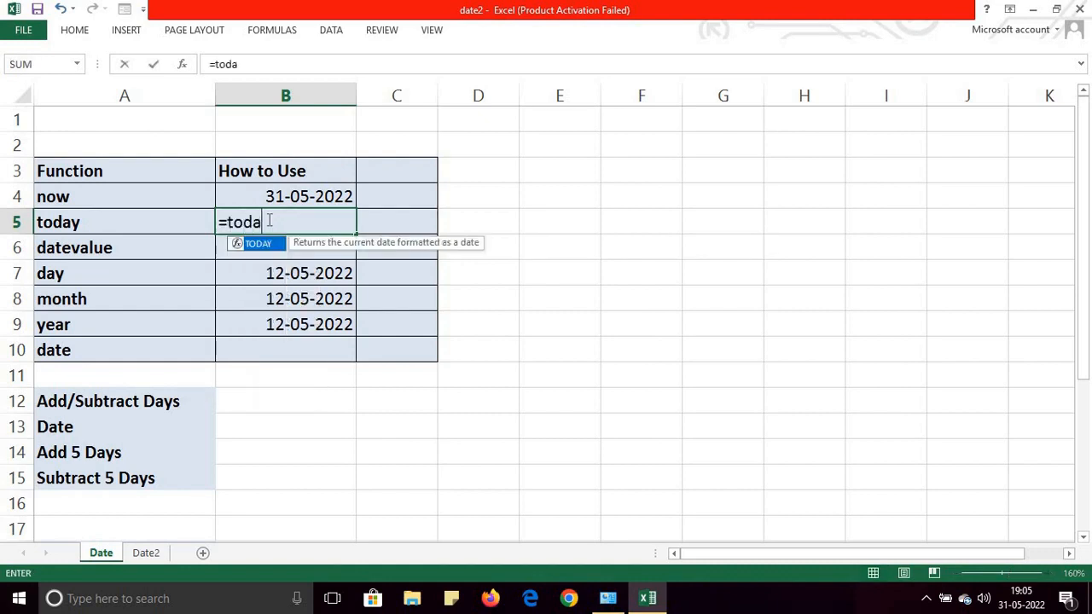
pyautogui.press('Tab')
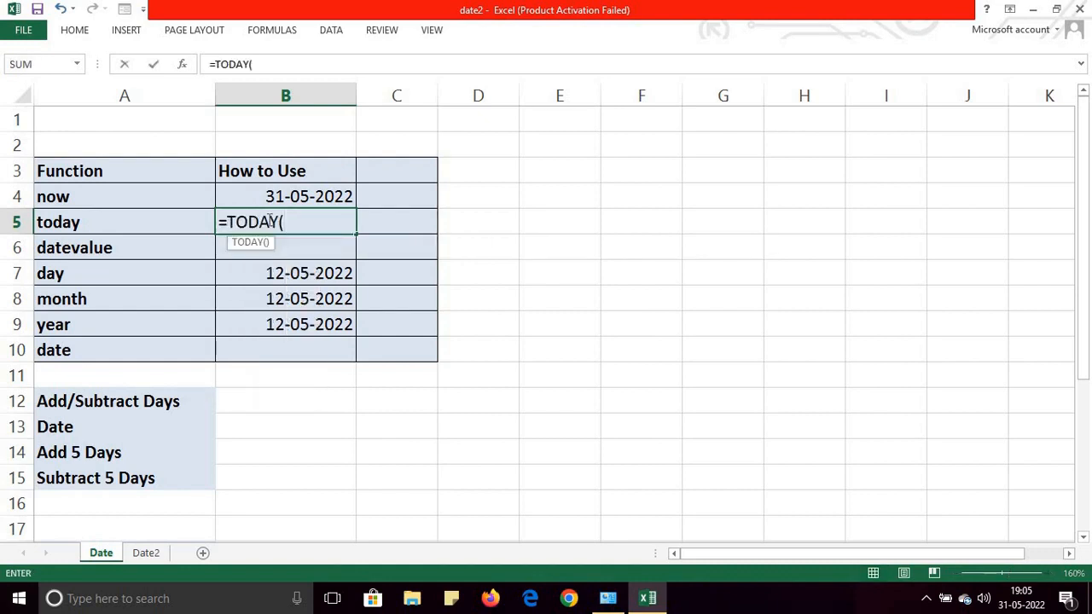
pyautogui.write(')')
pyautogui.press('Return')
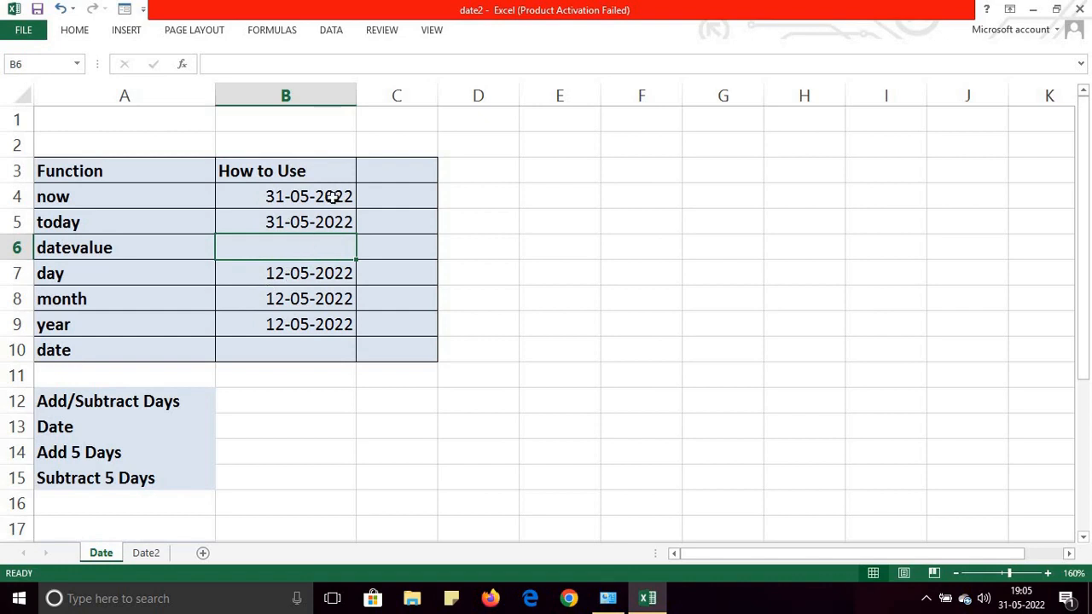
# Widen column B well beyond its contents and enter =DATEVALUE("1/1/1900") in cell B6.
pyautogui.doubleClick(356, 95)
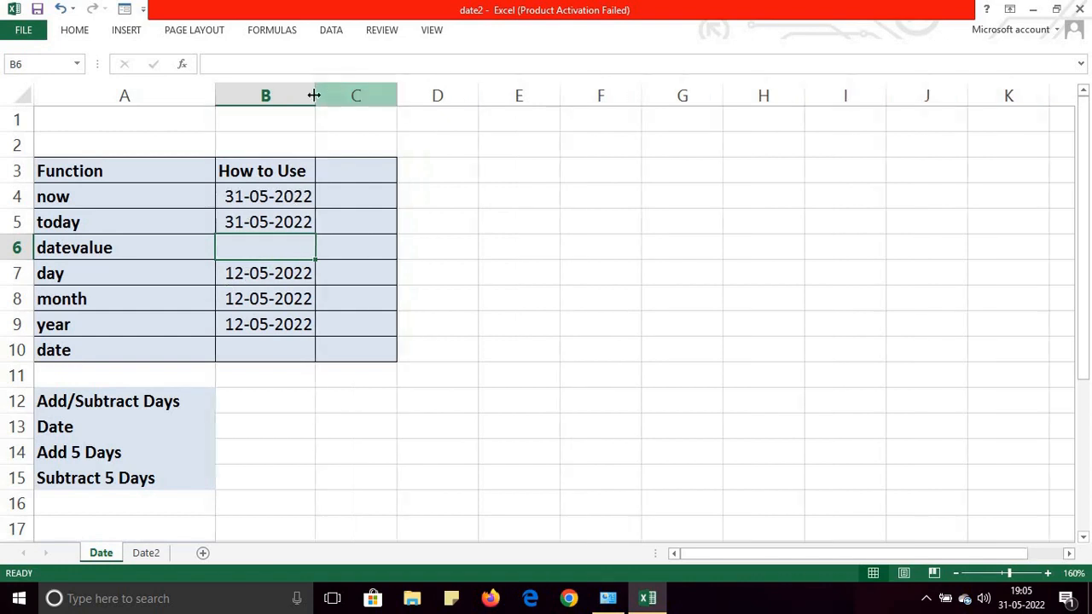
pyautogui.moveTo(314, 95); pyautogui.dragTo(516, 148)
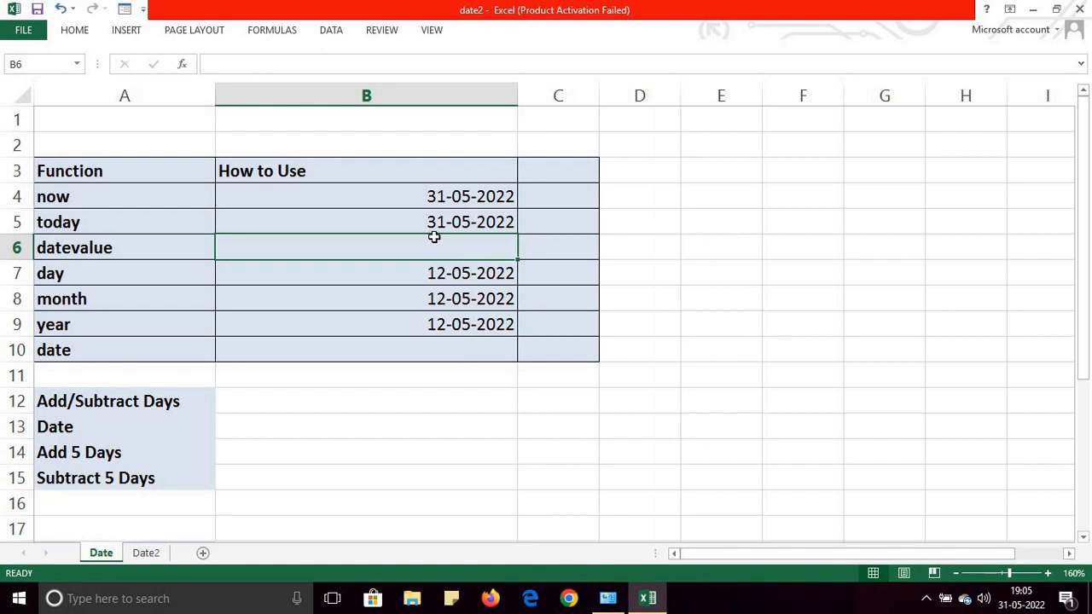
pyautogui.write('=date')
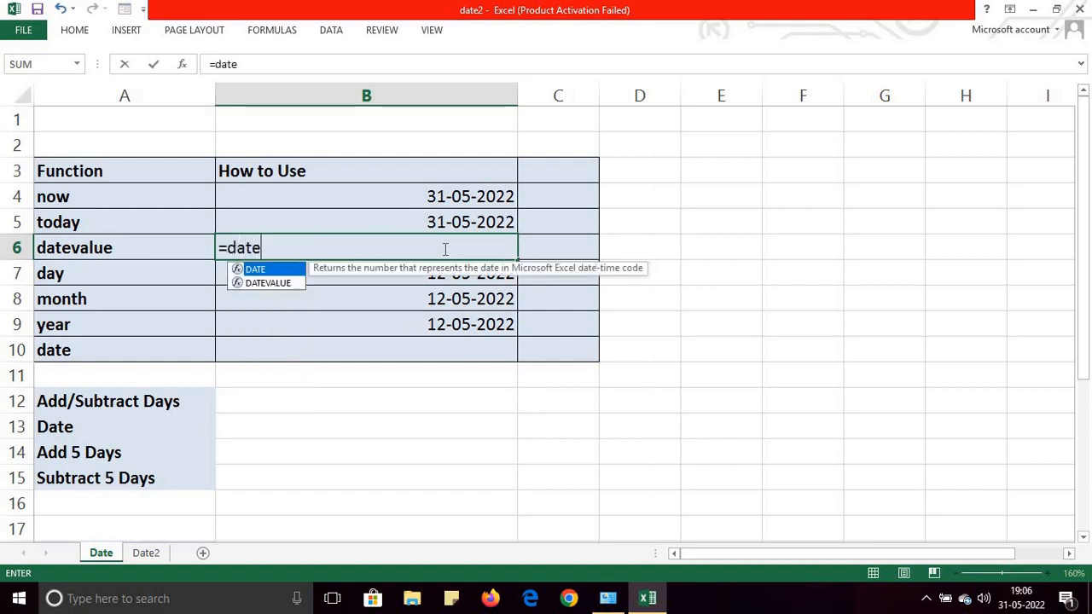
pyautogui.press('Down')
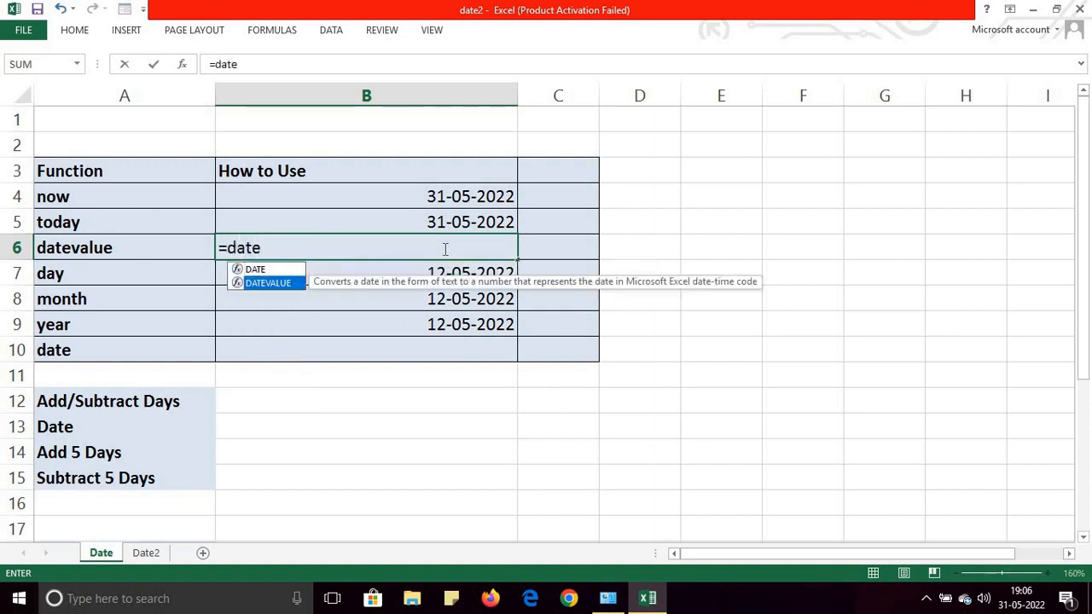
pyautogui.press('Tab')
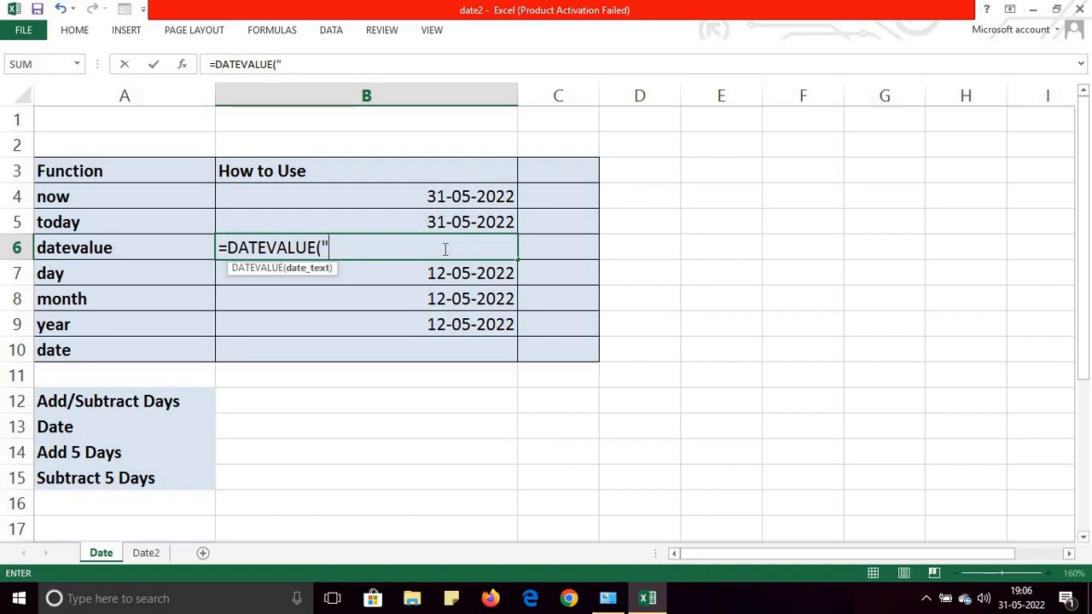
pyautogui.write('"1/1/19')
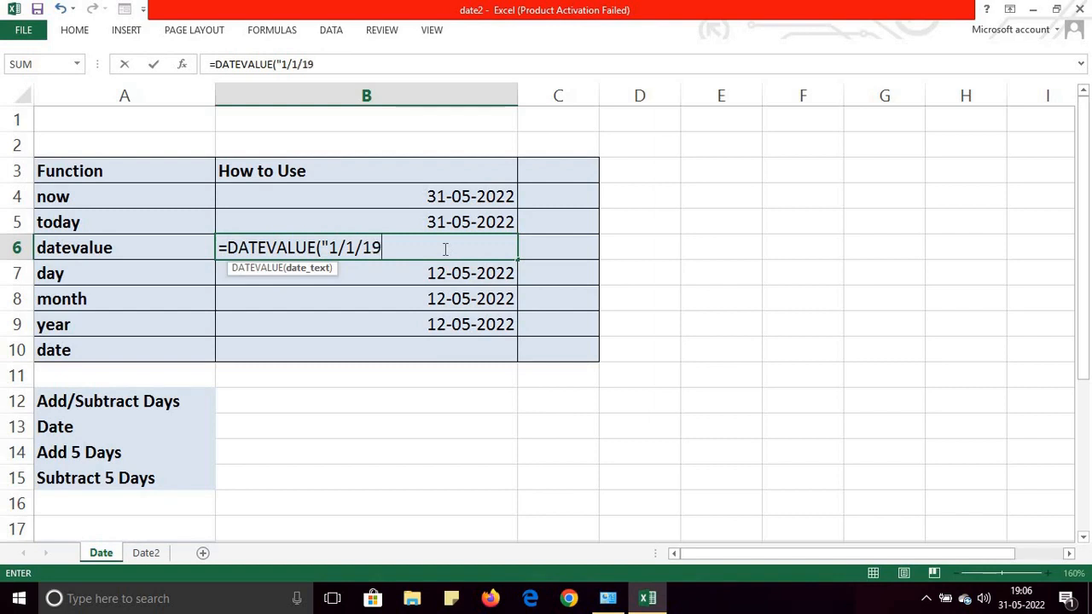
pyautogui.write('00")')
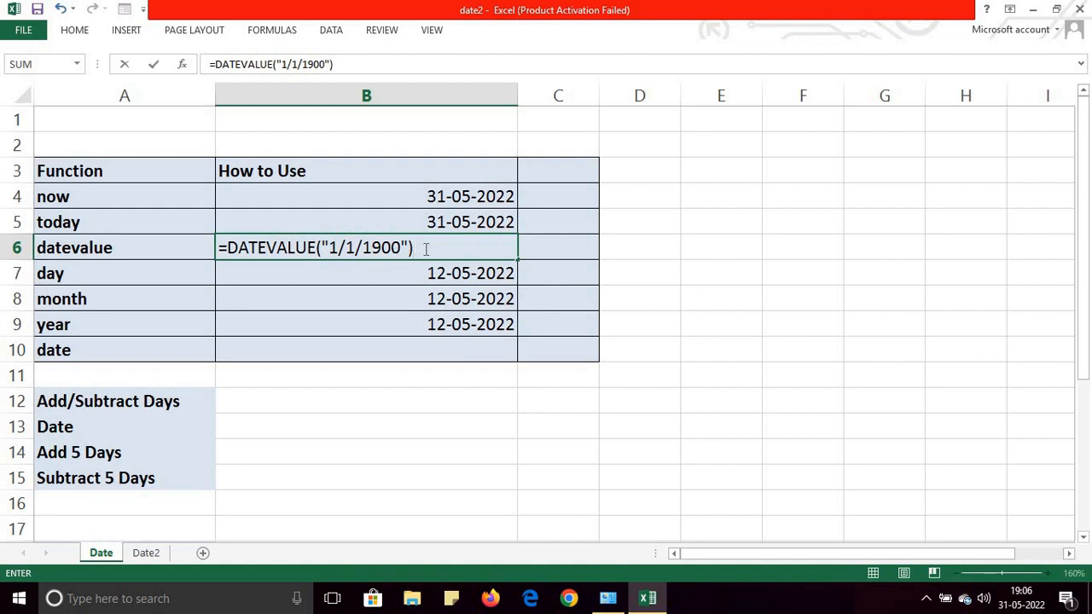
pyautogui.press('Return')
# Change the day in B6's DATEVALUE formula so that its date text reads 2/1/1900.
pyautogui.click(467, 247)
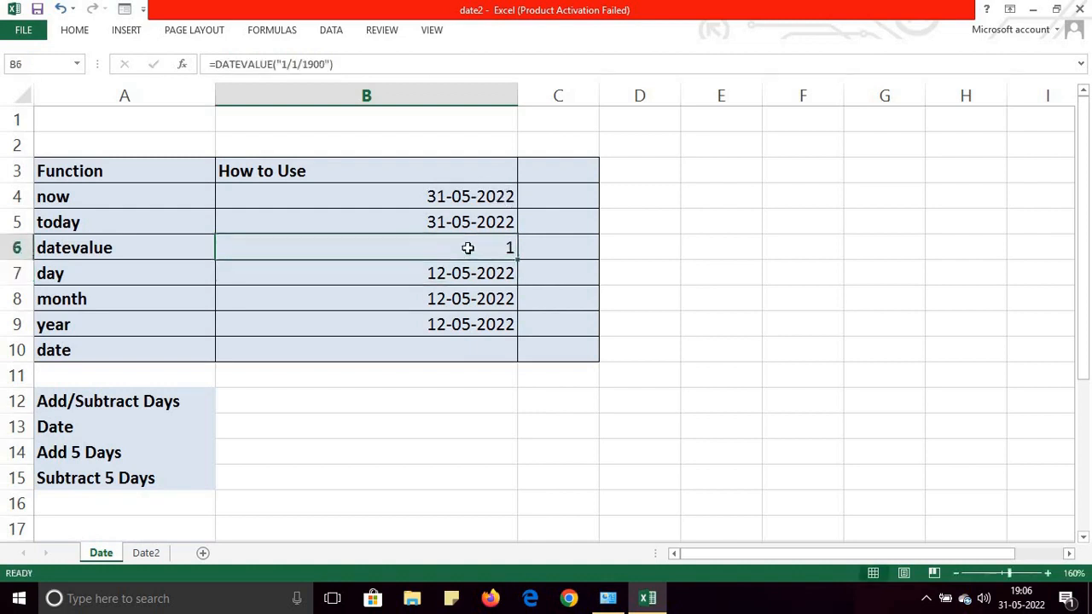
pyautogui.click(289, 64)
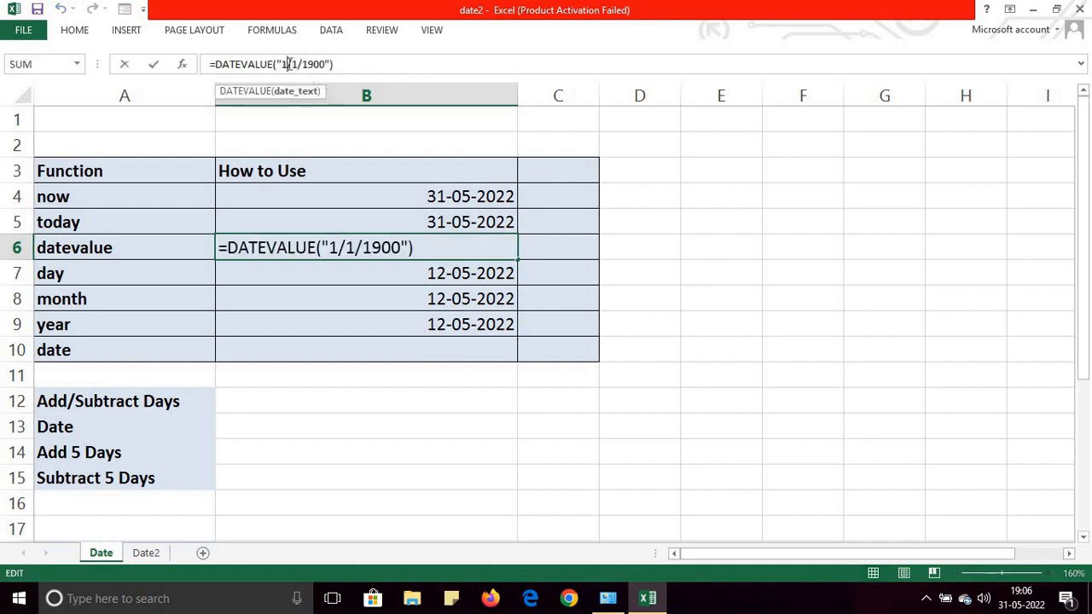
pyautogui.press('BackSpace')
pyautogui.write('2')
pyautogui.press('Return')
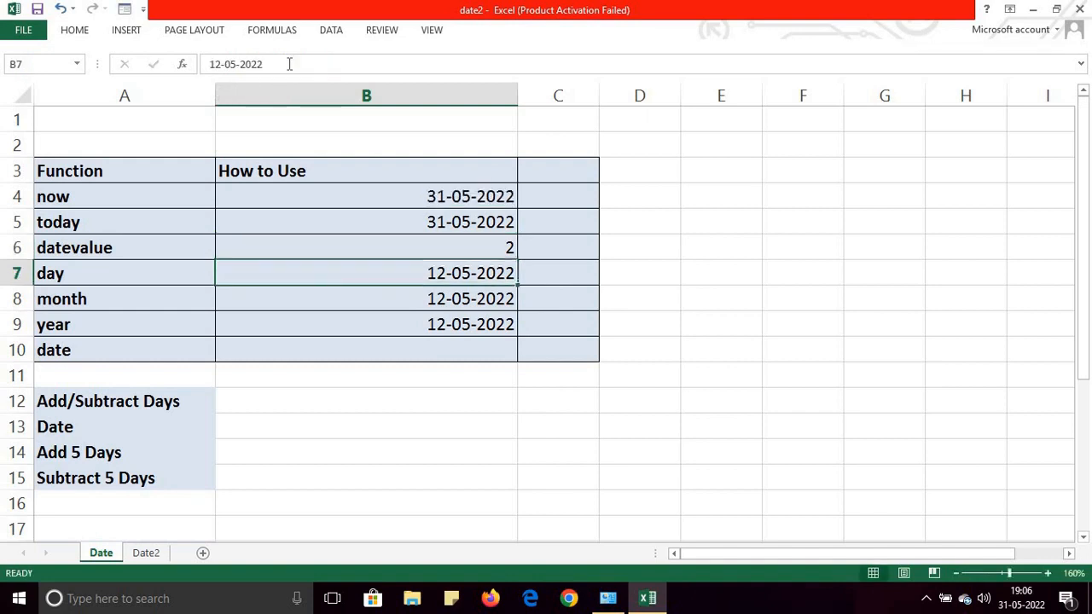
# Edit the date text in B6's DATEVALUE formula to 1/1/1901 and select the cell to review it.
pyautogui.click(478, 247)
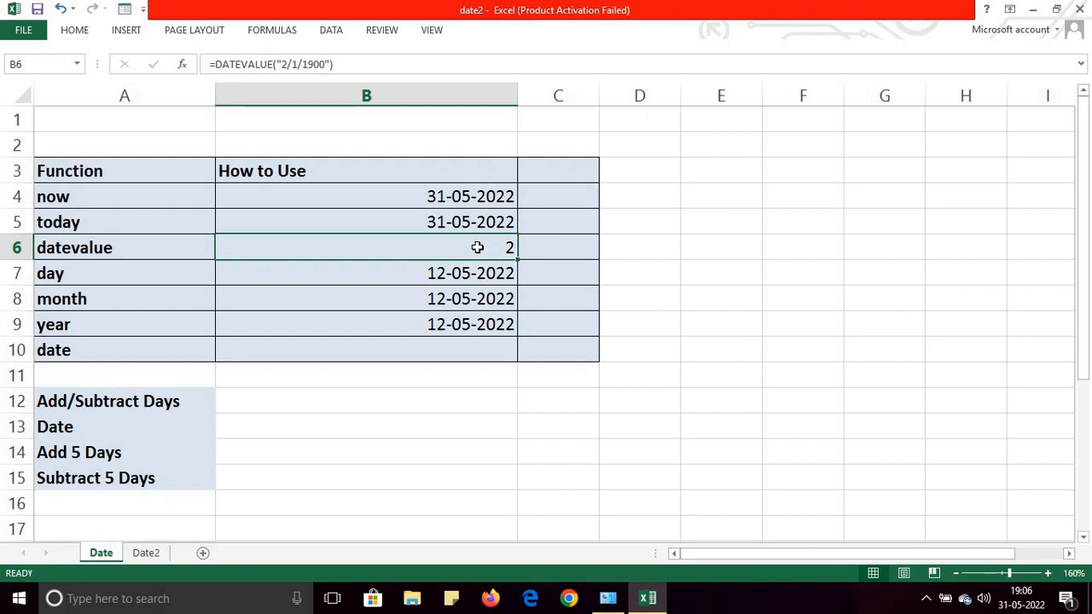
pyautogui.hotkey('ctrl', 'c')
pyautogui.click(287, 64)
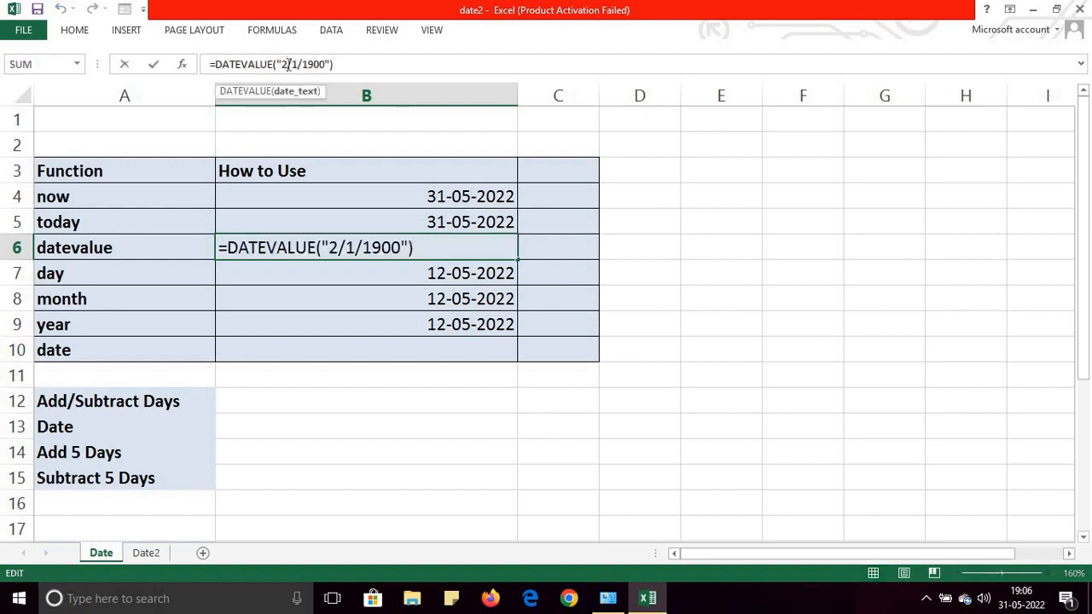
pyautogui.press('BackSpace')
pyautogui.write('1')
pyautogui.press('BackSpace')
pyautogui.write('1')
pyautogui.press('Return')
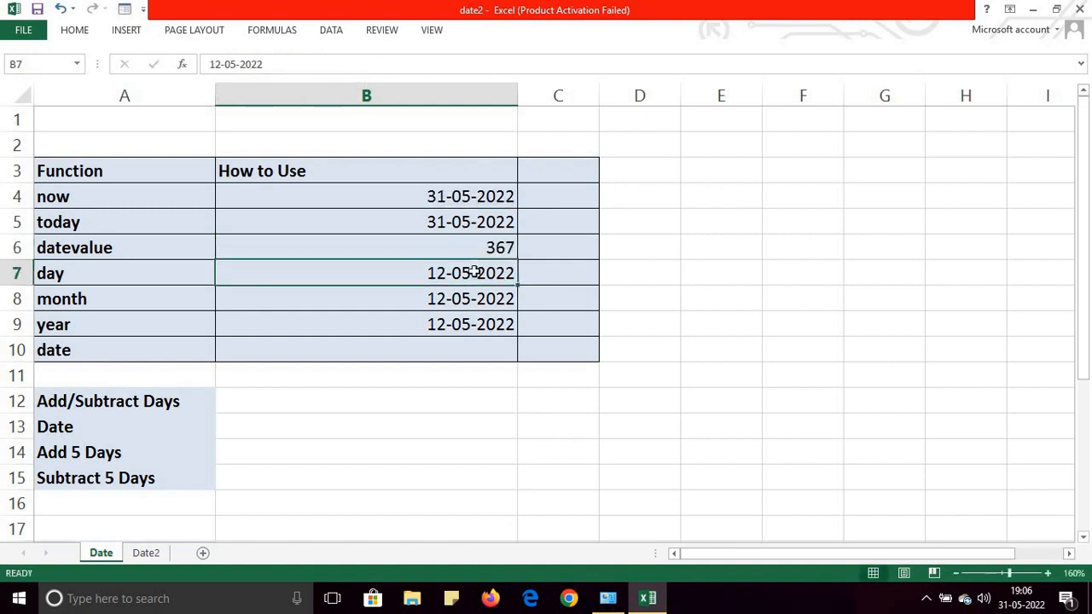
pyautogui.click(487, 248)
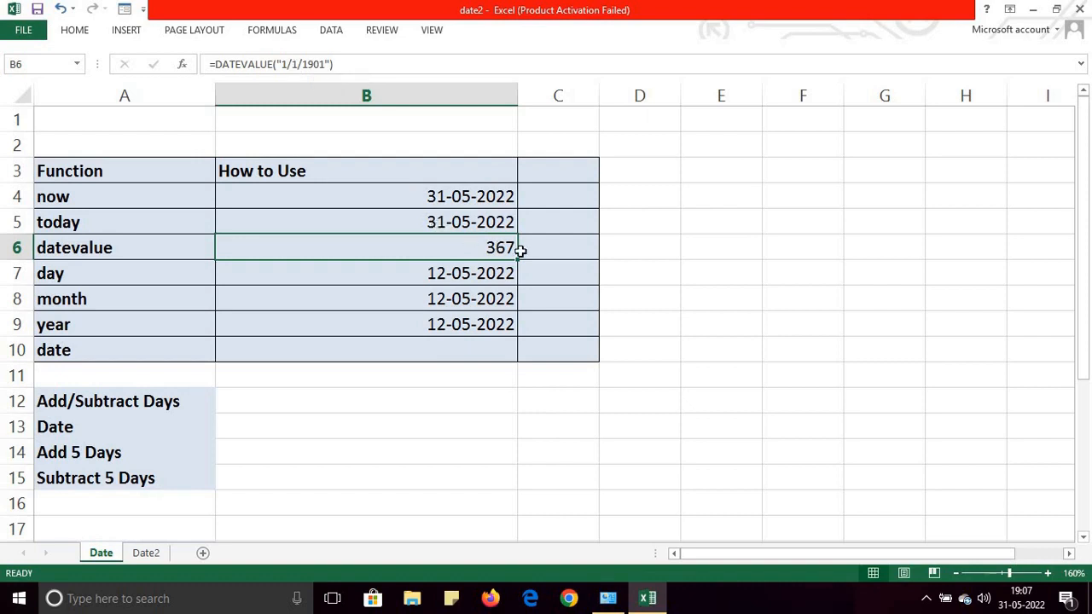
# Enter =day(B7) in cell C7 to extract the day, and compare it with the source date in B7.
pyautogui.click(433, 273)
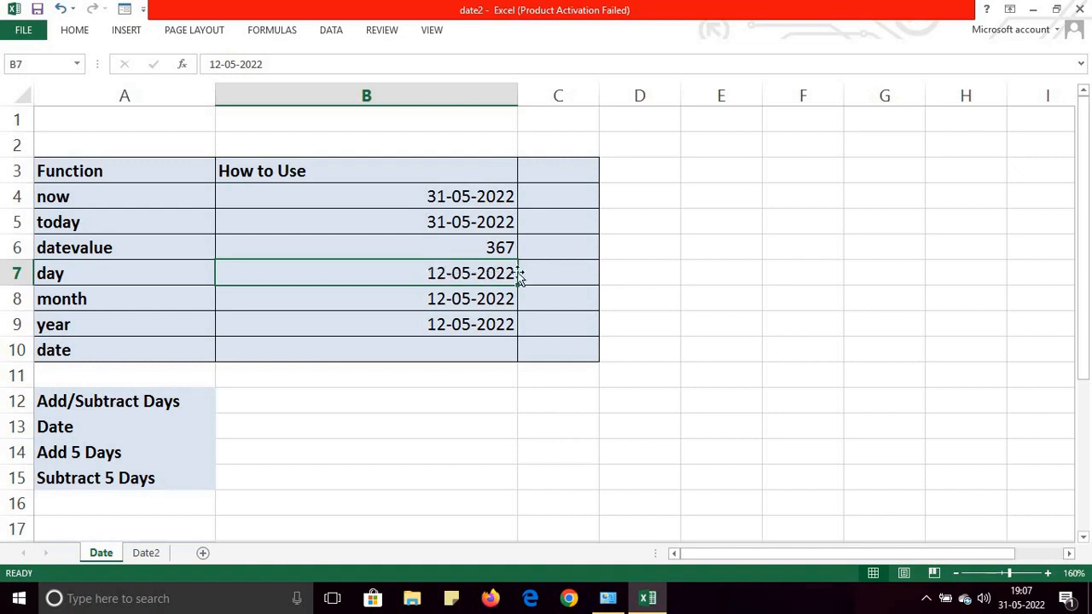
pyautogui.click(558, 274)
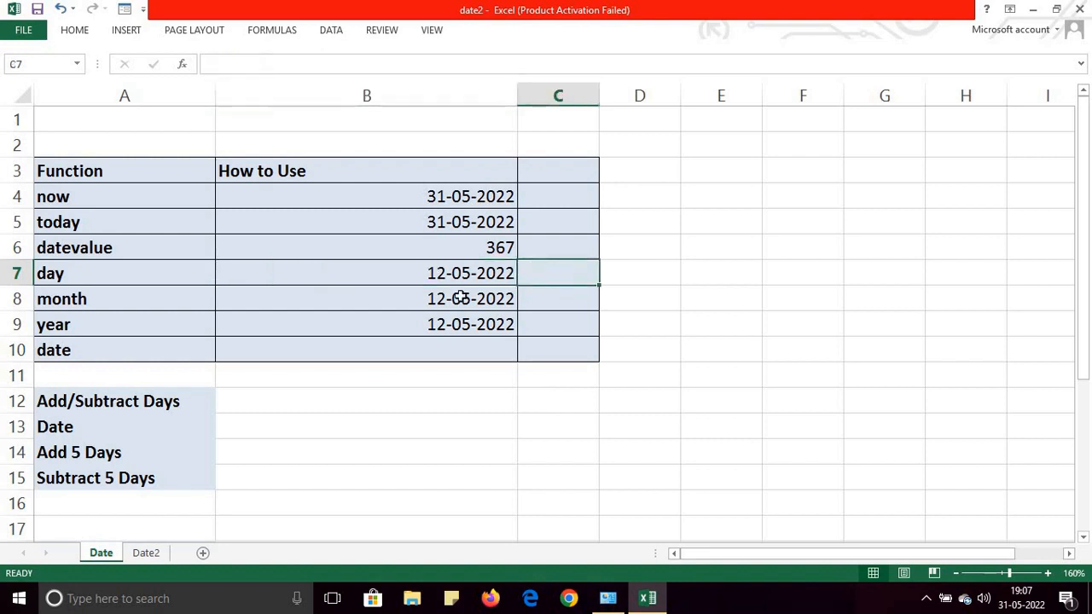
pyautogui.click(436, 274)
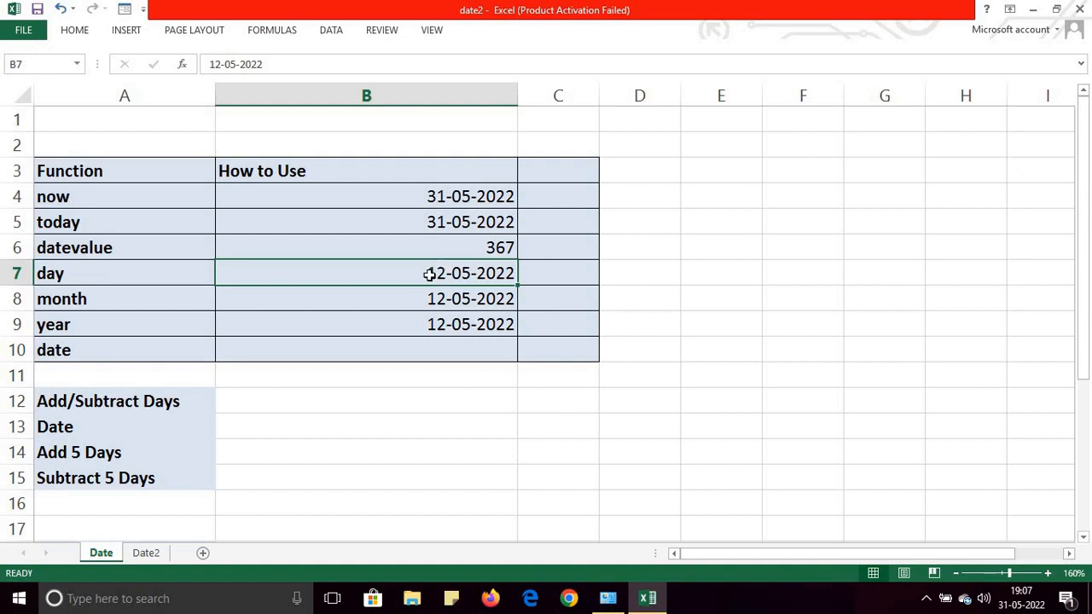
pyautogui.click(554, 276)
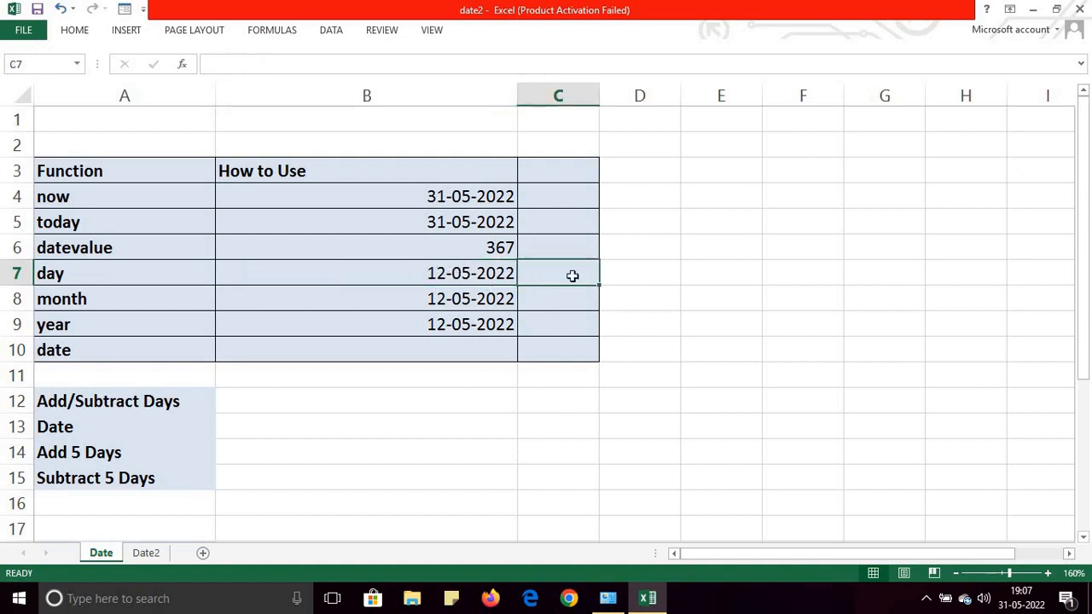
pyautogui.write('=da')
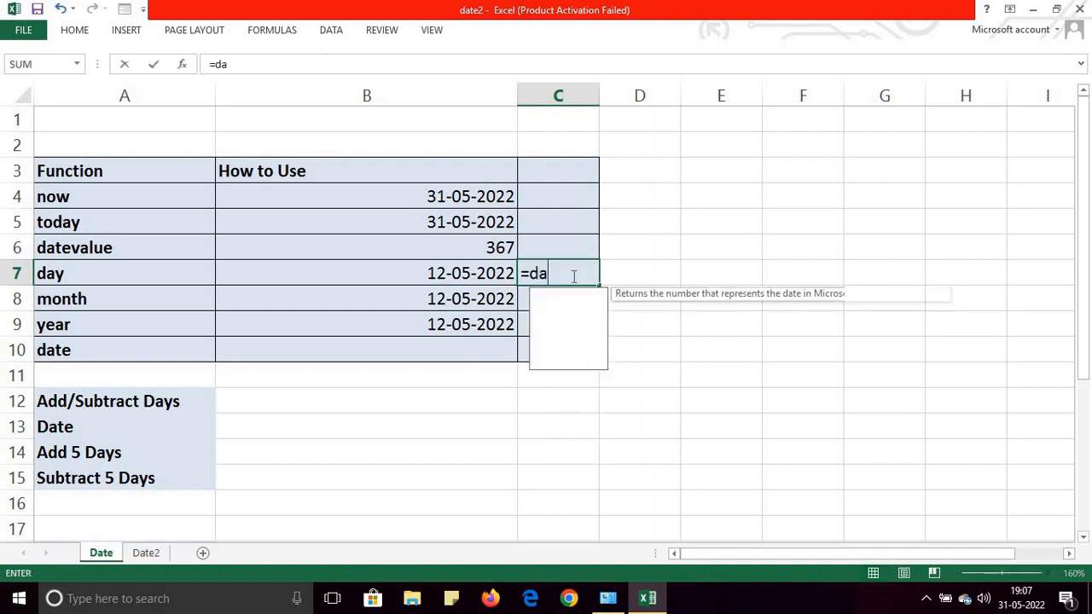
pyautogui.write('y(')
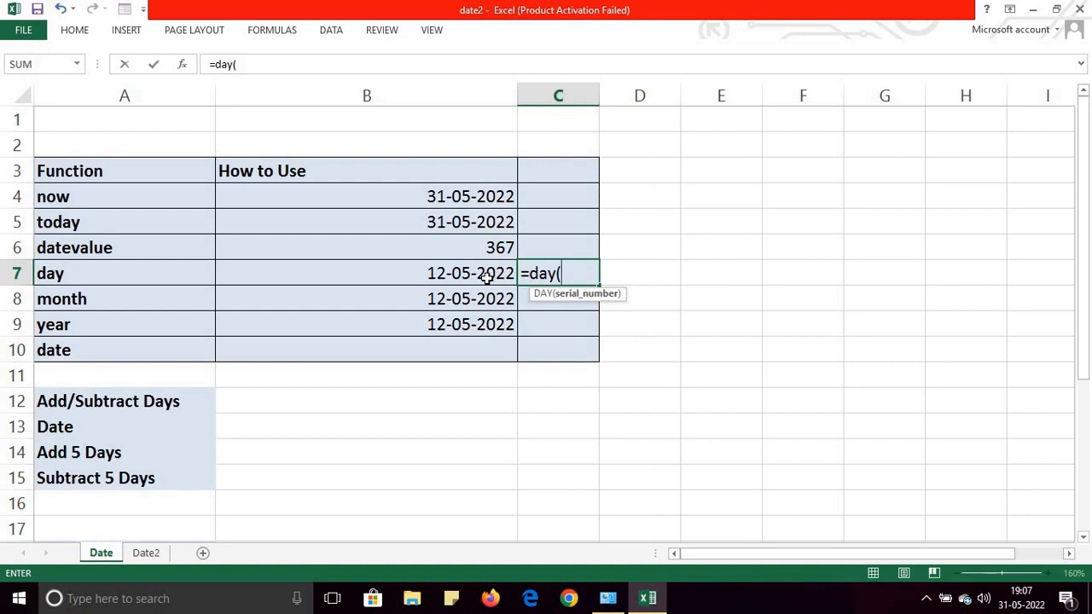
pyautogui.click(494, 275)
pyautogui.write(')')
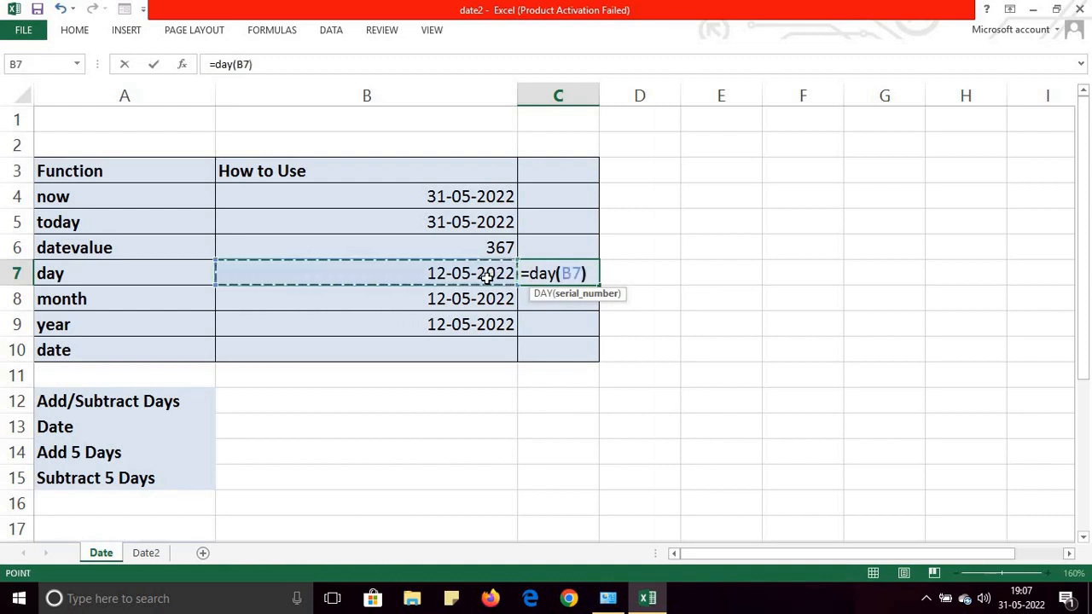
pyautogui.press('Return')
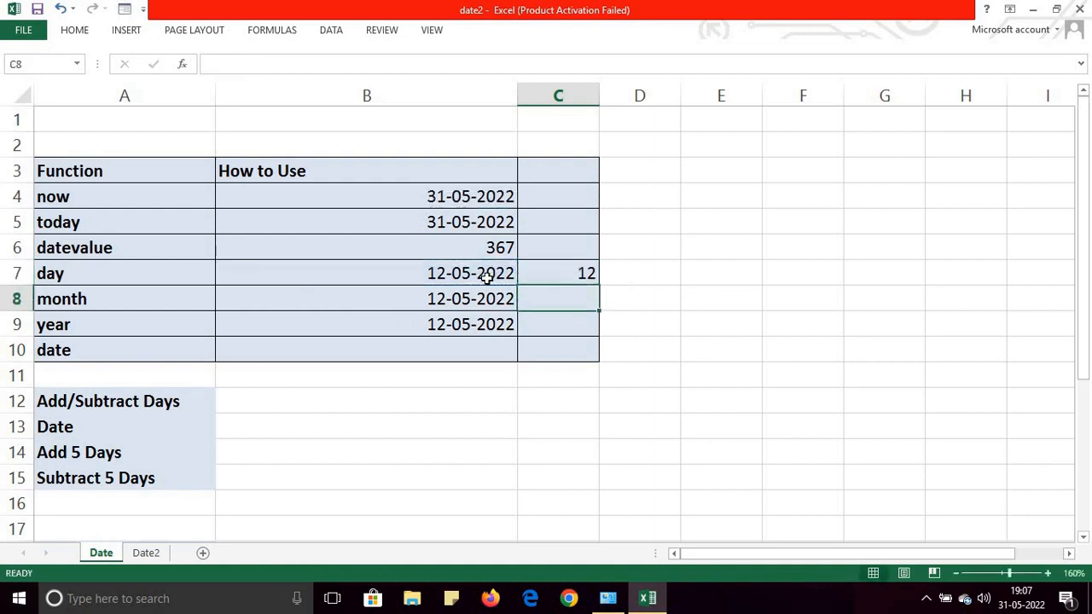
pyautogui.click(570, 278)
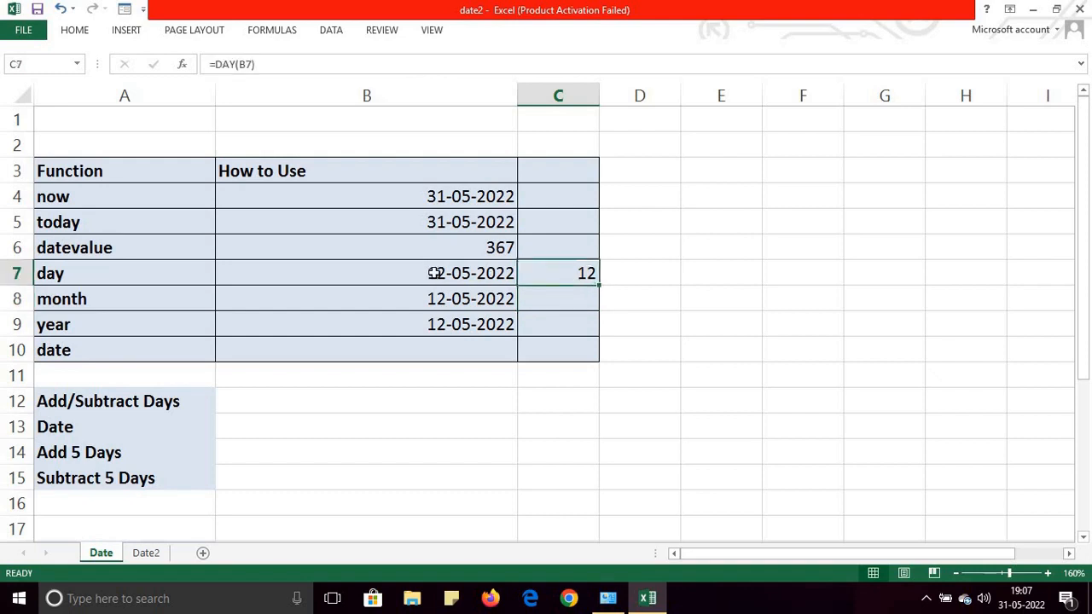
pyautogui.click(435, 273)
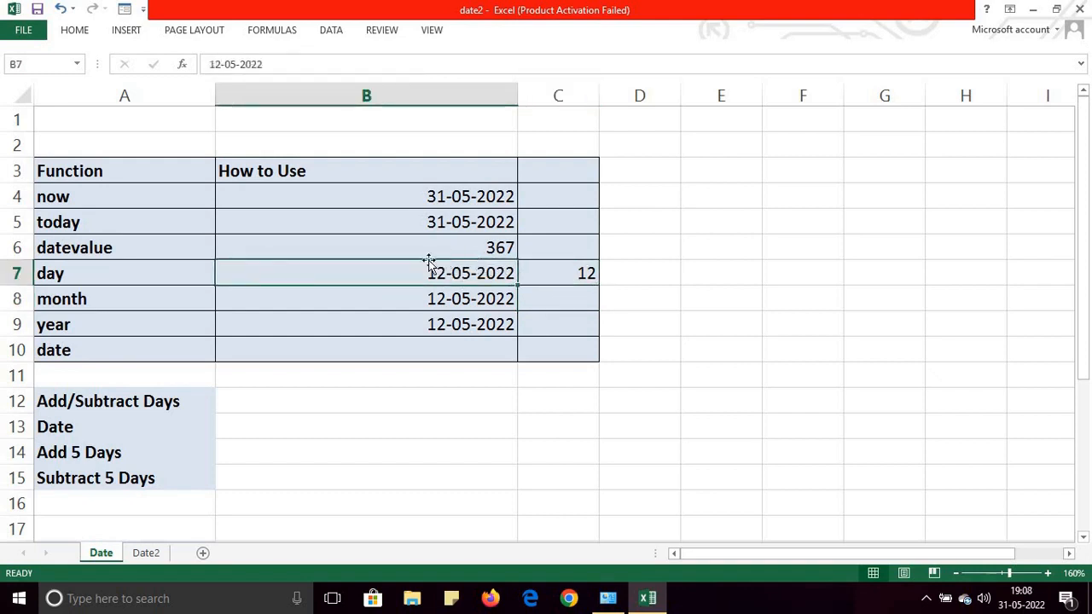
# Enter =month(B8) in cell C8 to extract the month, and select the cell to review its formula.
pyautogui.click(556, 297)
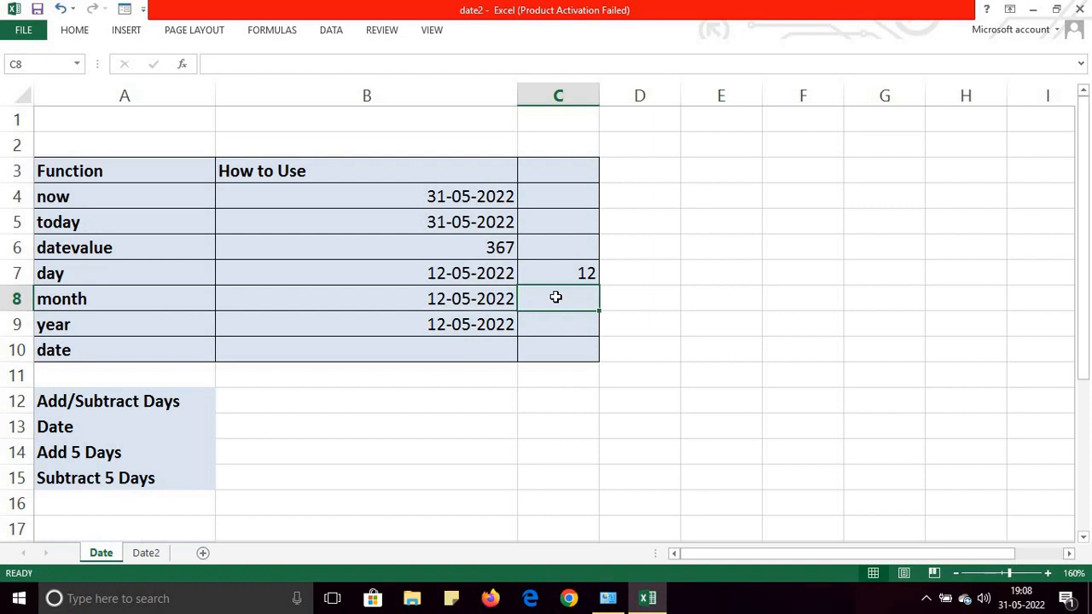
pyautogui.write('=month')
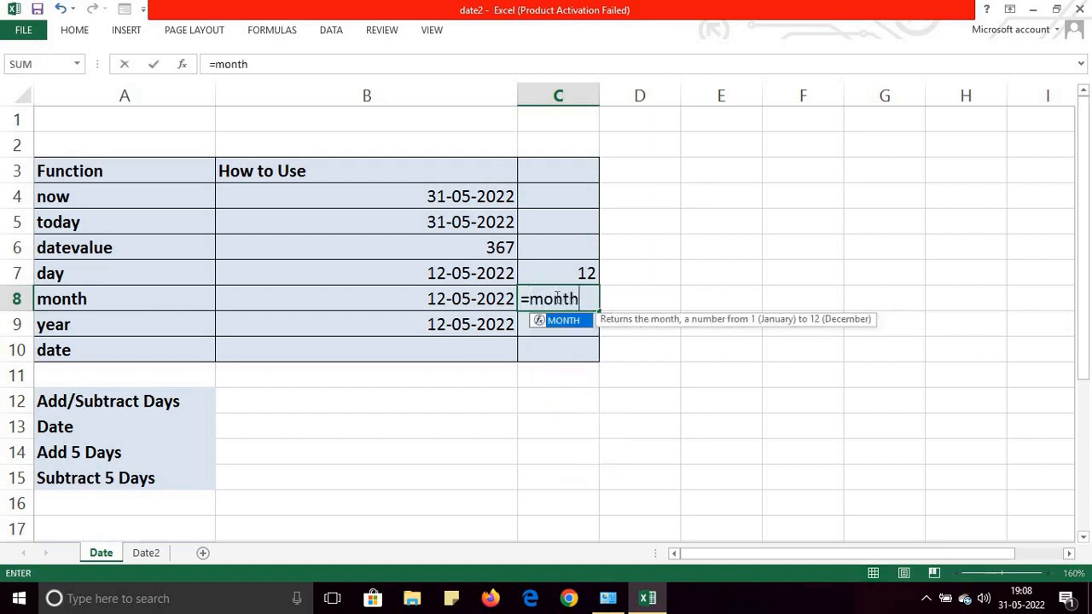
pyautogui.write('(')
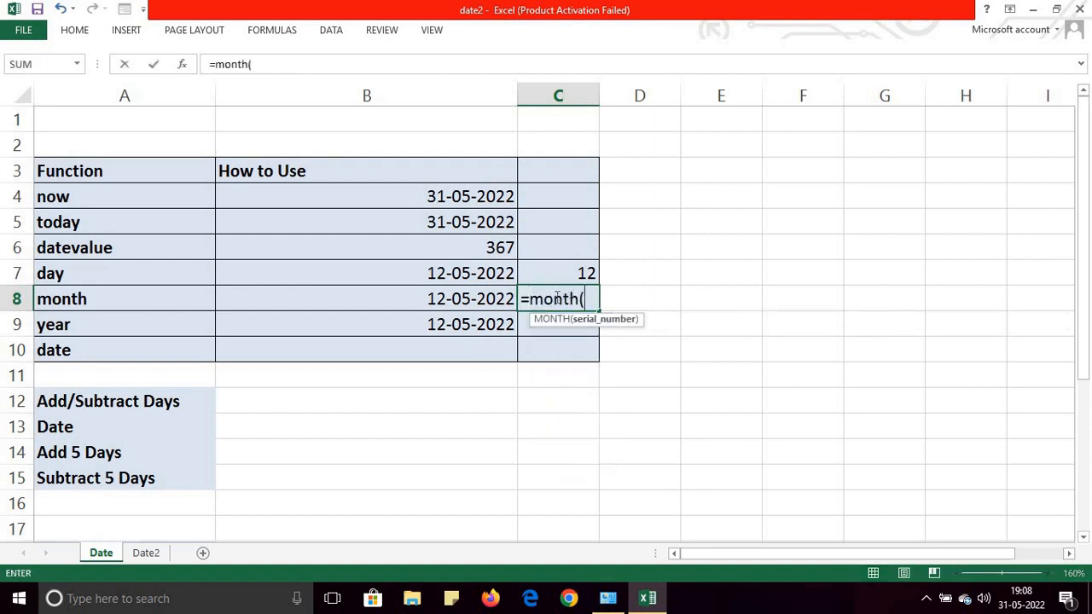
pyautogui.click(450, 293)
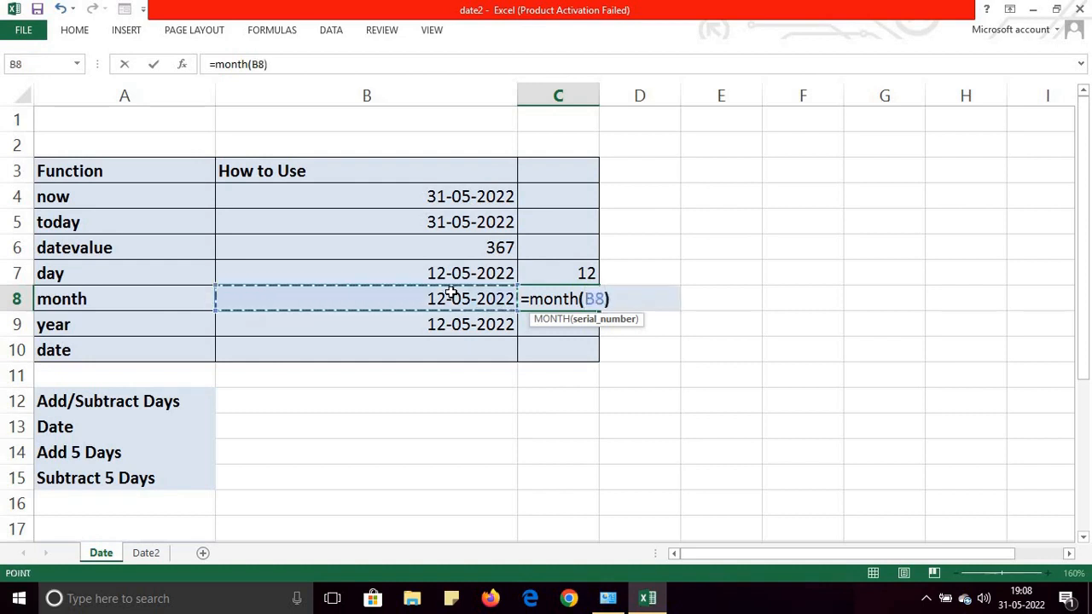
pyautogui.press('Return')
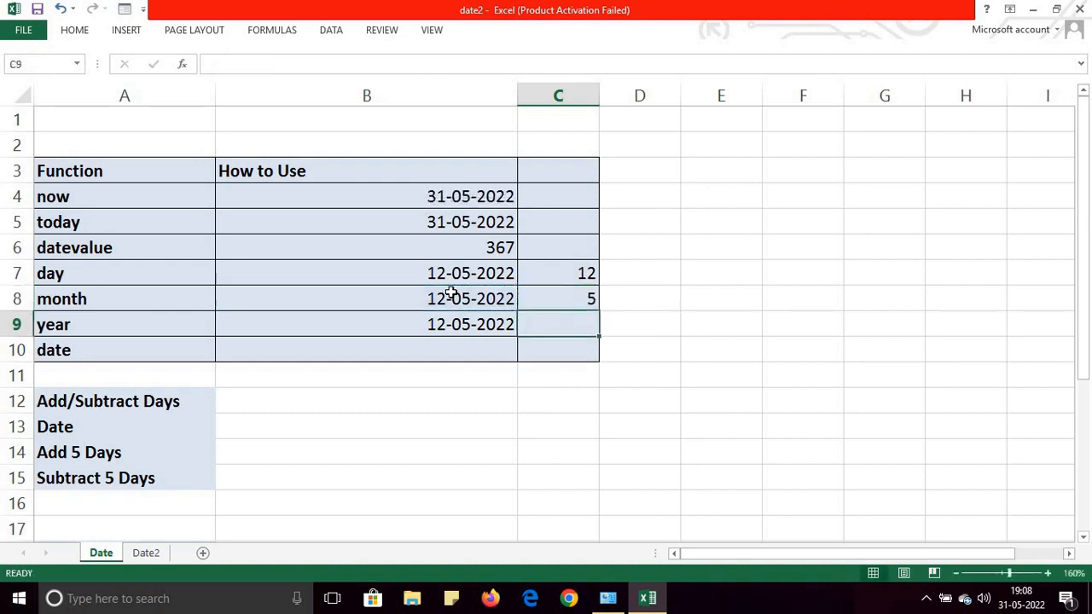
pyautogui.click(579, 302)
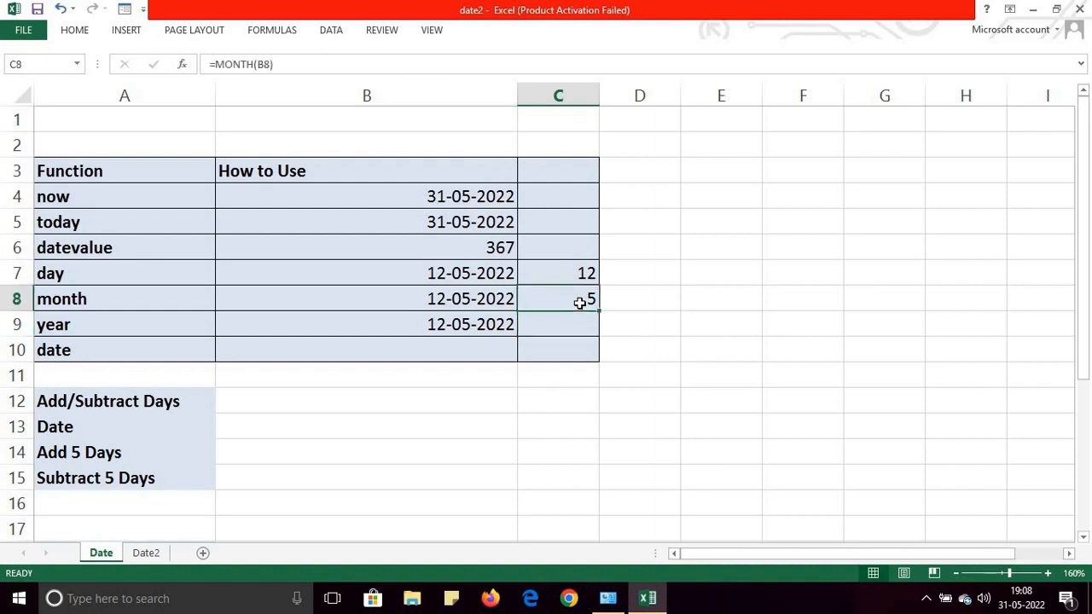
# Enter =year(B9) in cell C9 to extract the year, and select the cell to review its formula.
pyautogui.click(567, 325)
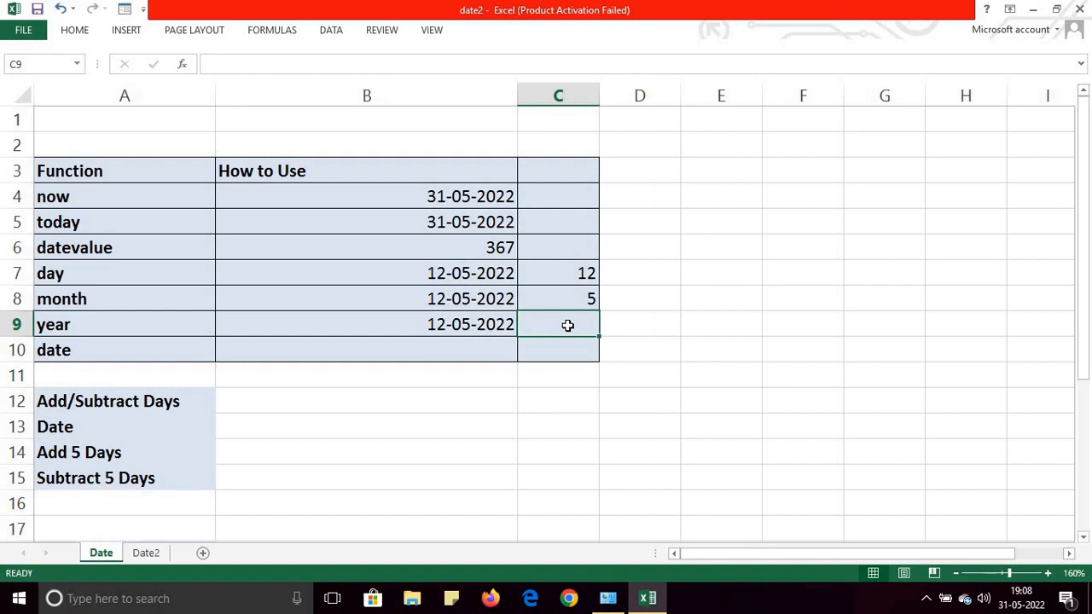
pyautogui.write('=y')
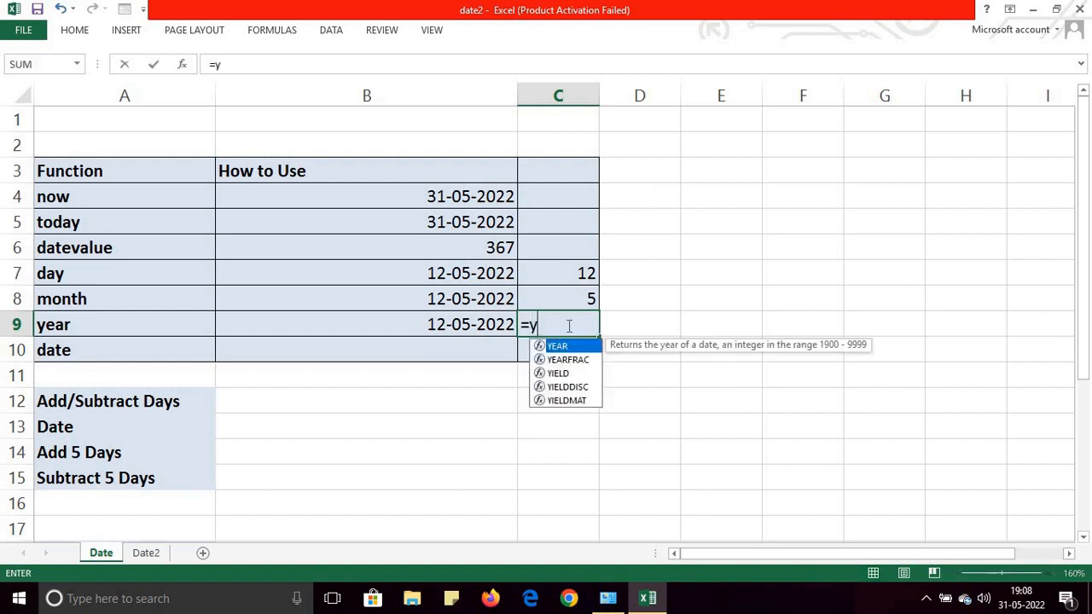
pyautogui.write('ear(')
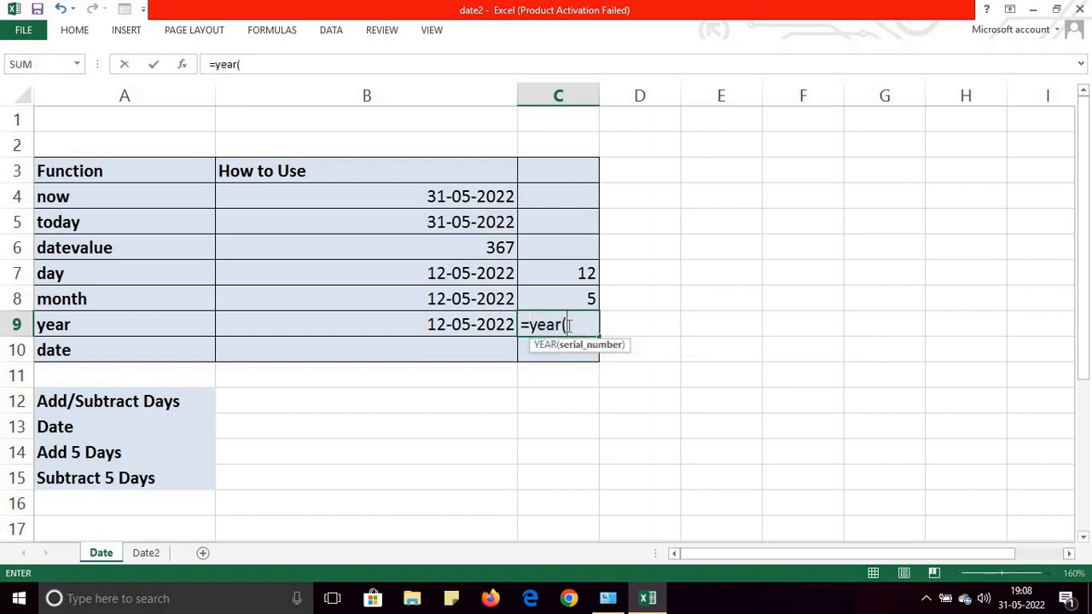
pyautogui.click(482, 325)
pyautogui.write(')')
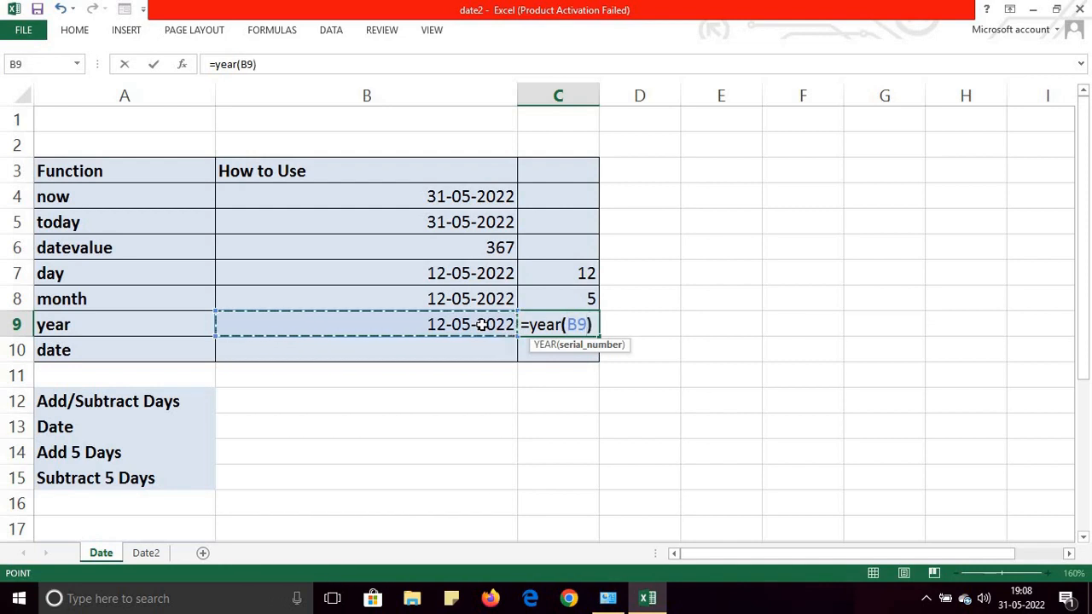
pyautogui.press('Return')
pyautogui.click(577, 324)
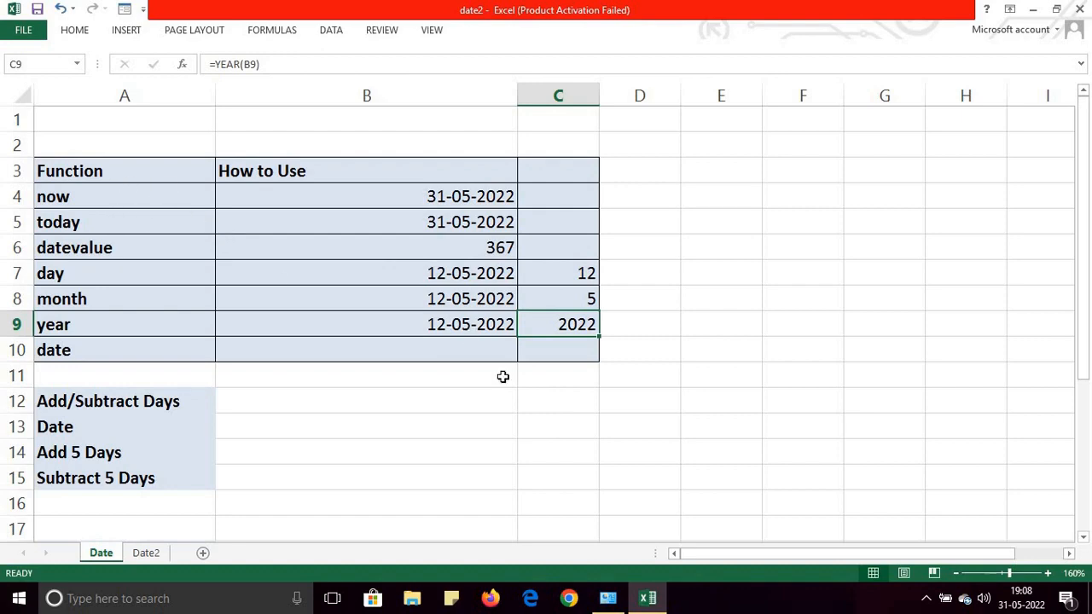
# Switch to Control Panel, examine the short date format options in the Region settings, and return to the Excel workbook.
pyautogui.click(618, 603)
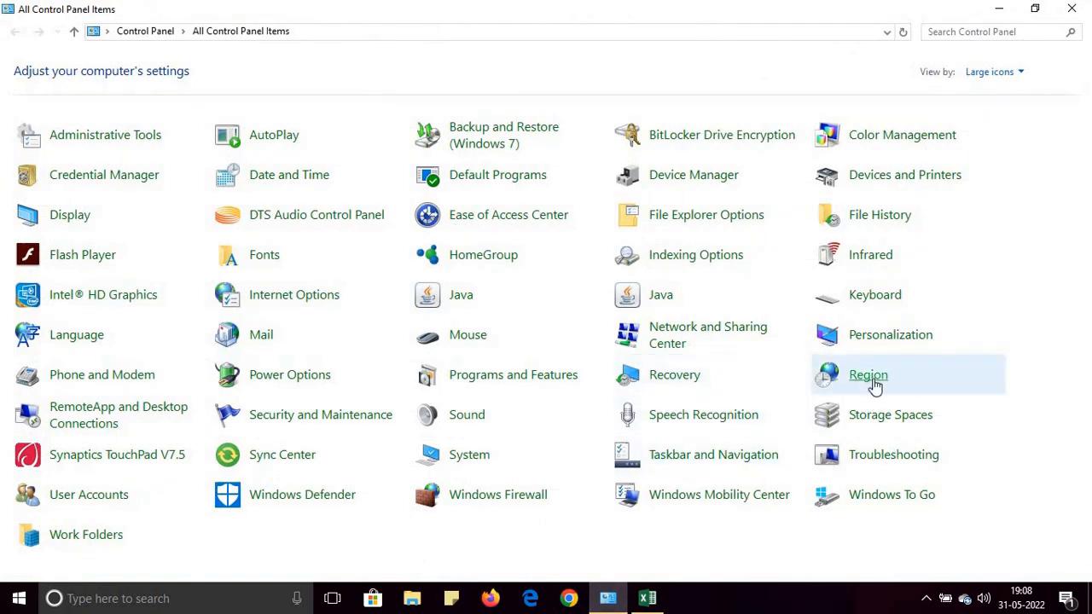
pyautogui.click(870, 378)
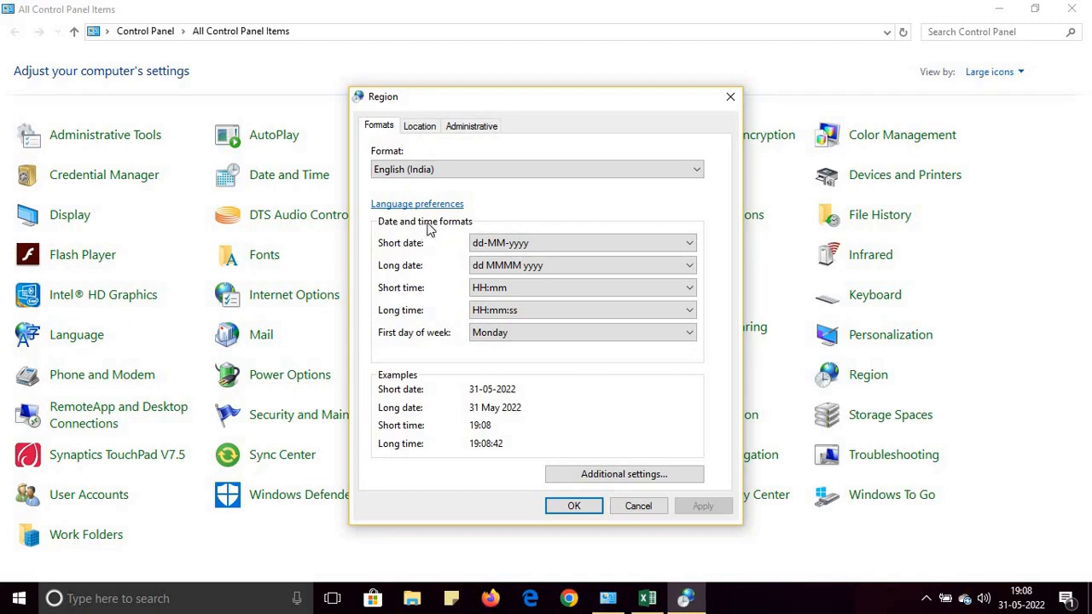
pyautogui.click(518, 245)
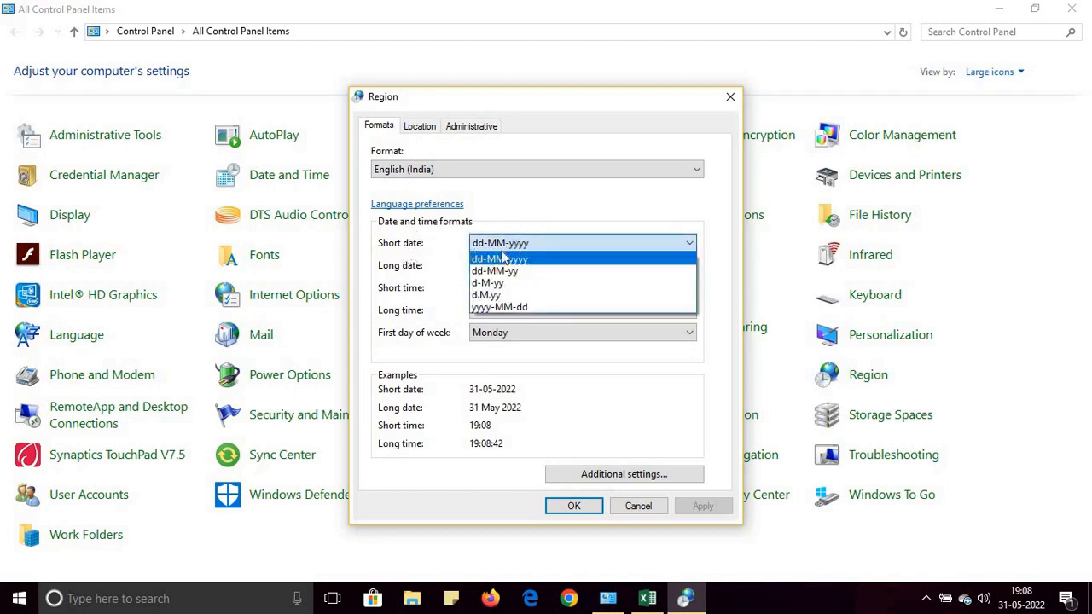
pyautogui.click(431, 249)
pyautogui.click(513, 244)
pyautogui.click(436, 274)
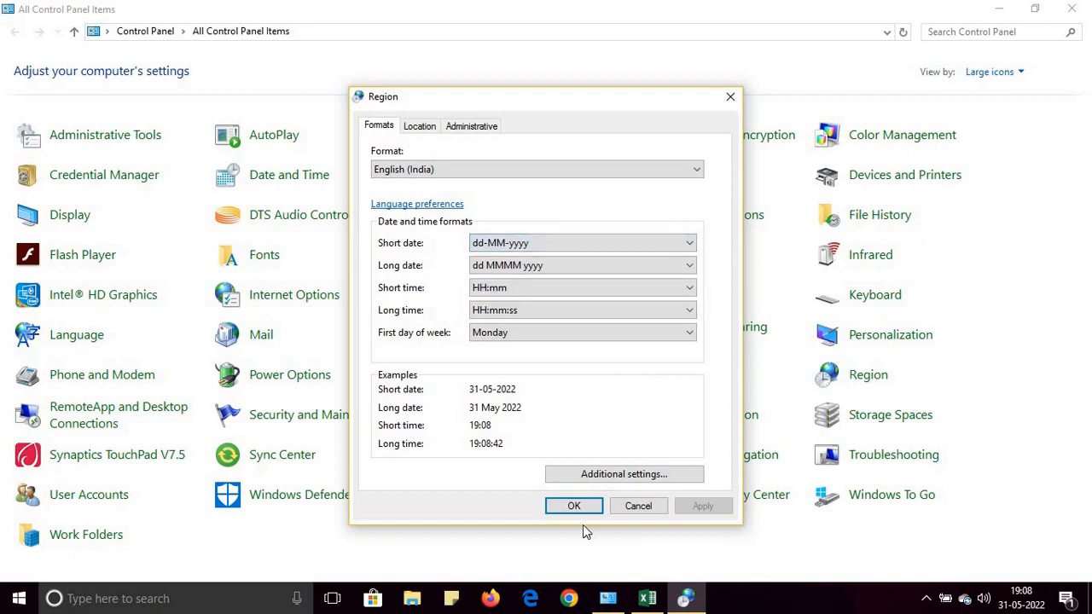
pyautogui.click(574, 506)
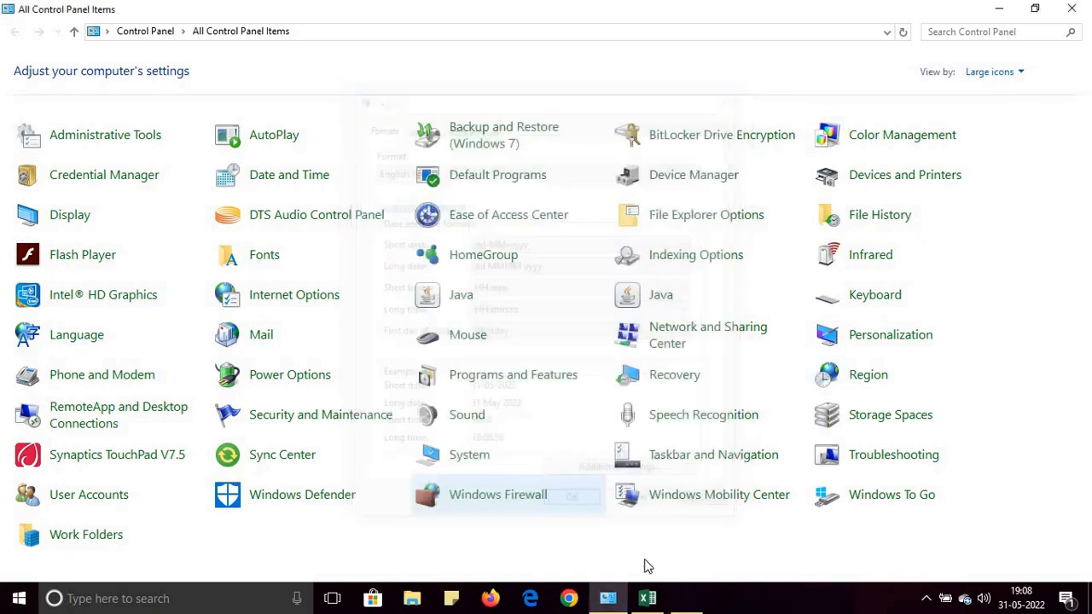
pyautogui.click(647, 598)
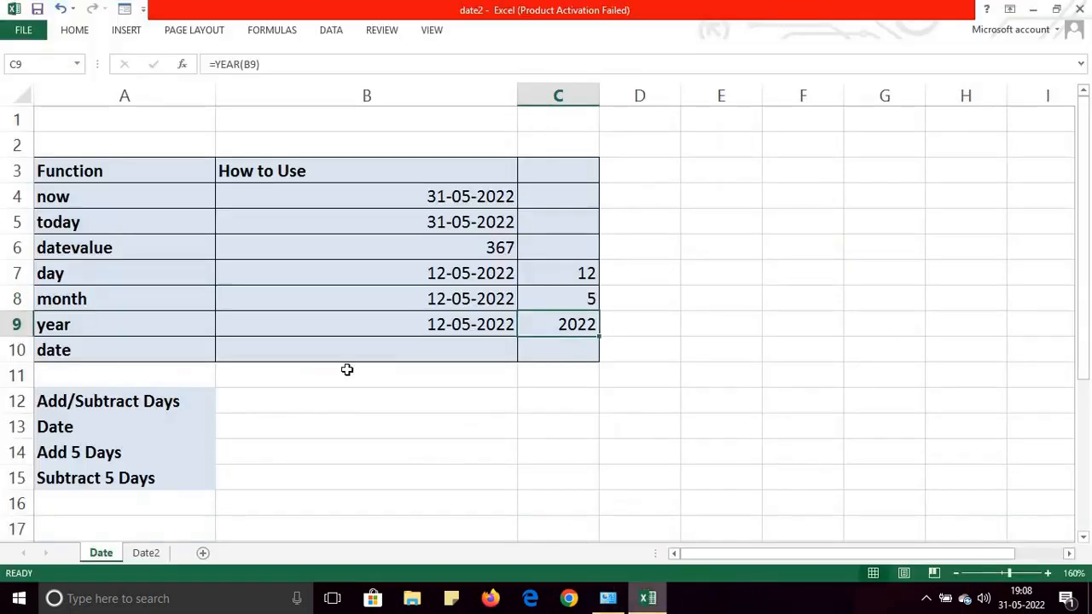
# Enter =today() in cell B13 as the base date of the Add/Subtract Days section.
pyautogui.click(281, 426)
pyautogui.click(170, 399)
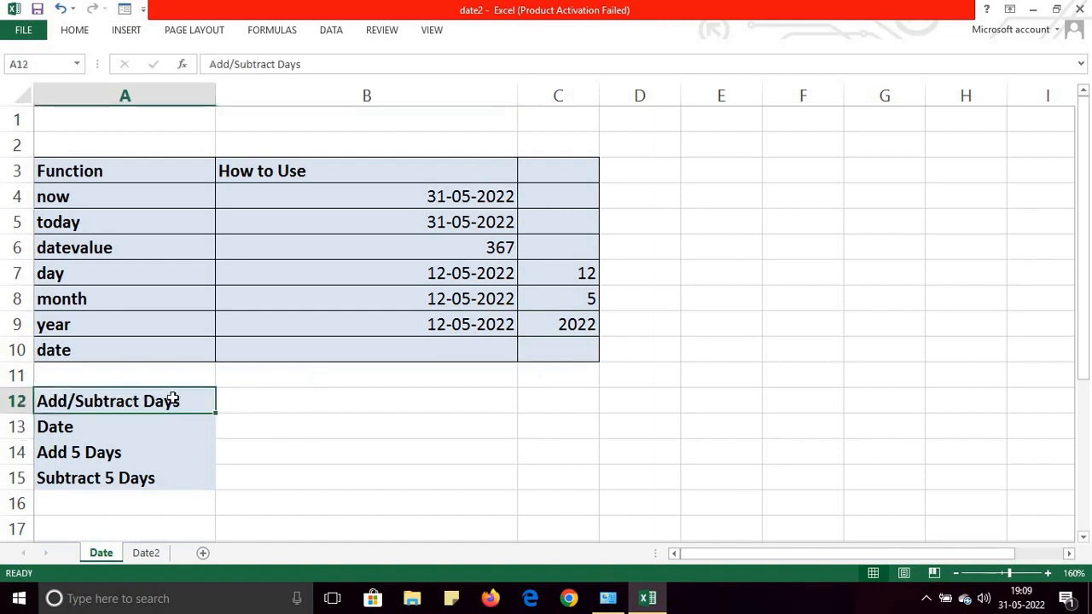
pyautogui.click(334, 424)
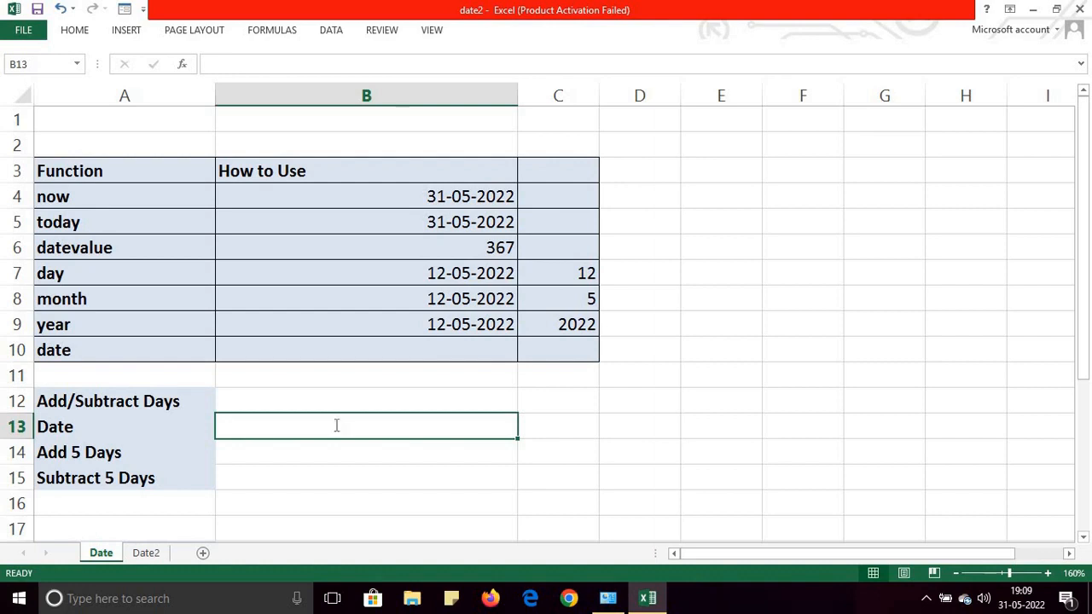
pyautogui.write('=')
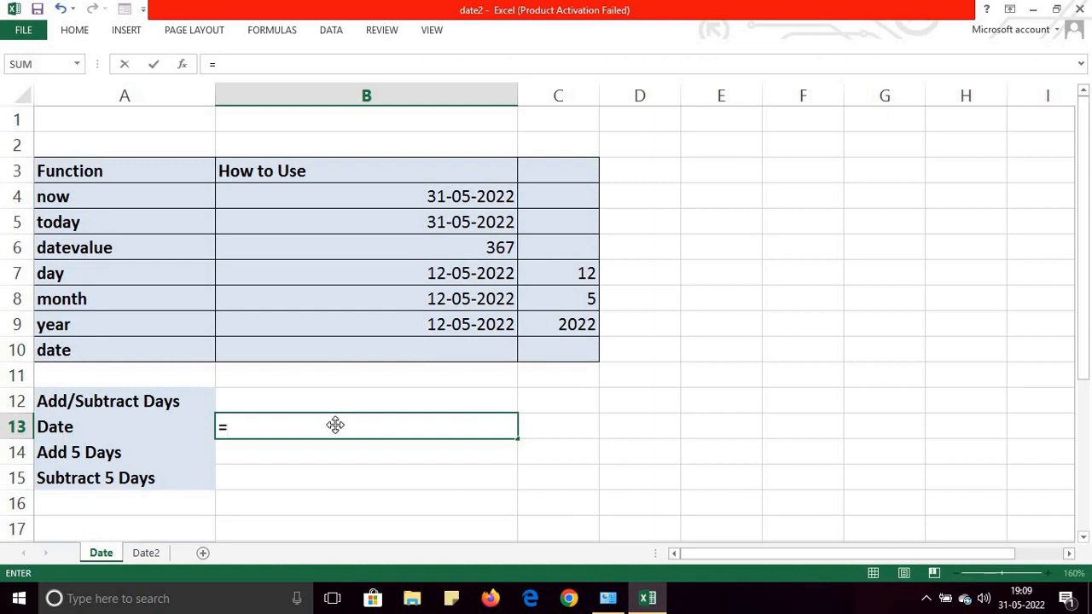
pyautogui.write('toda')
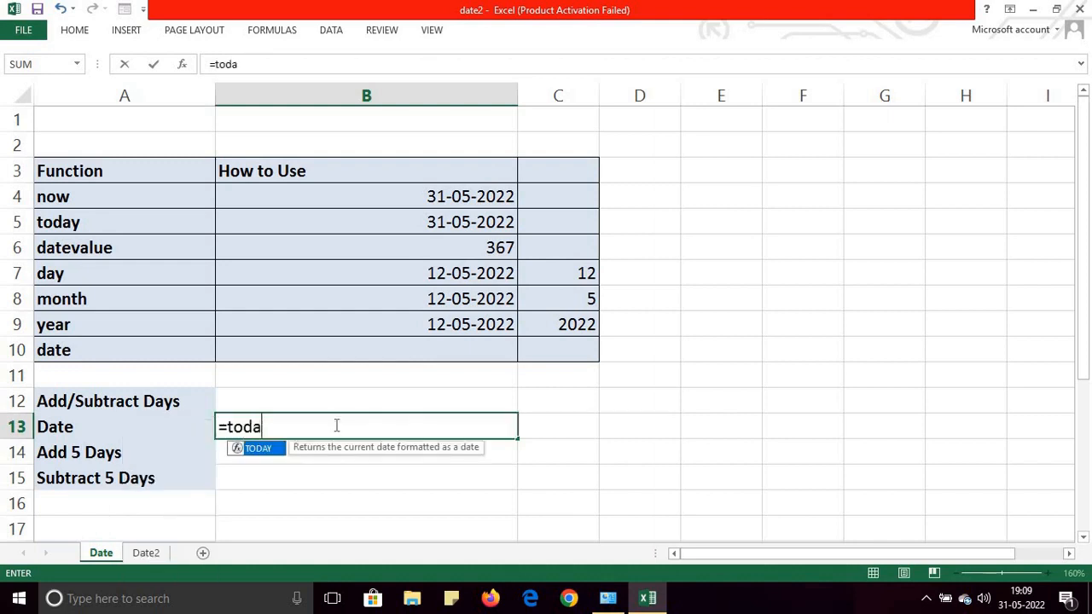
pyautogui.write('y()')
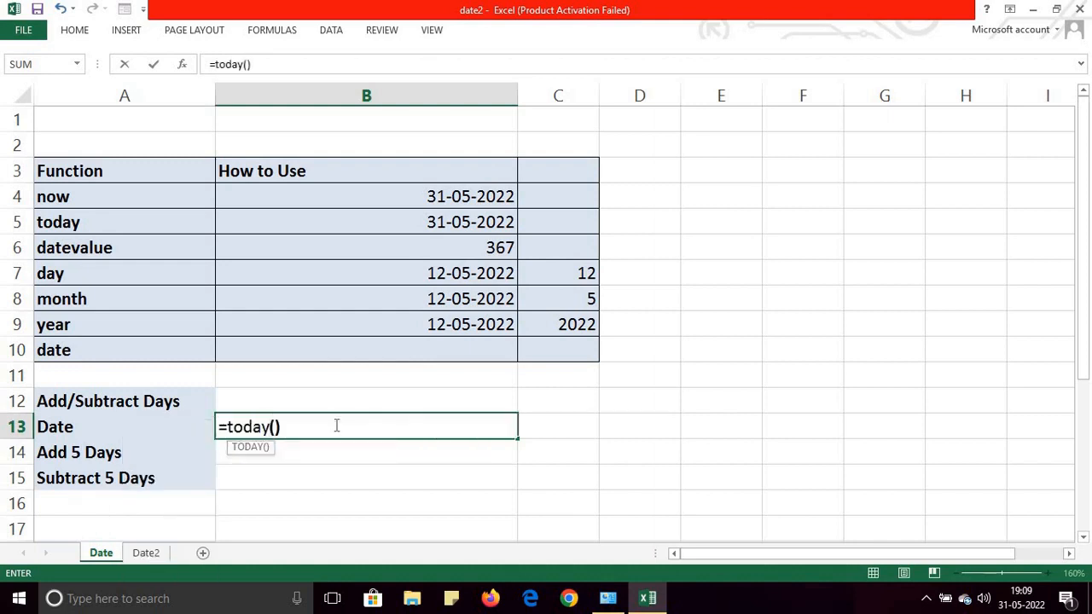
pyautogui.press('Return')
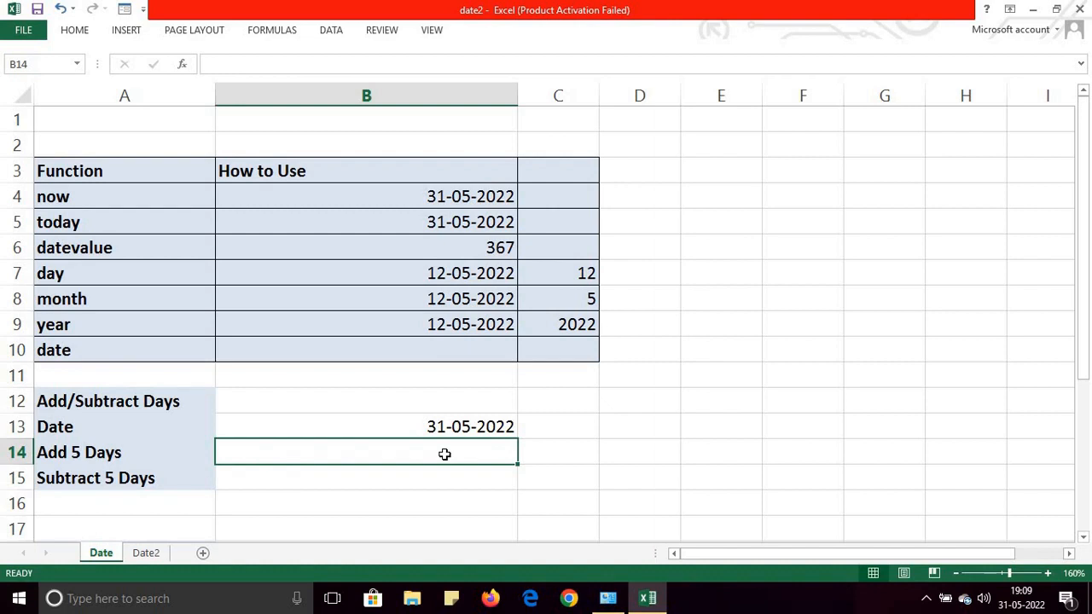
# Enter =B13+5 in cell B14 to add 5 days to the base date.
pyautogui.write('=')
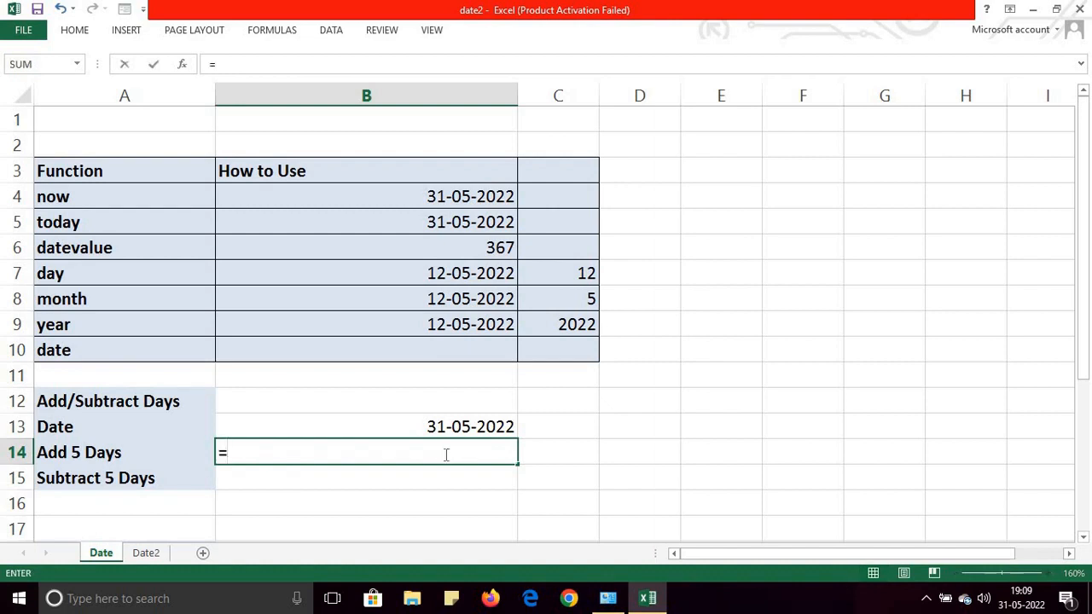
pyautogui.click(468, 424)
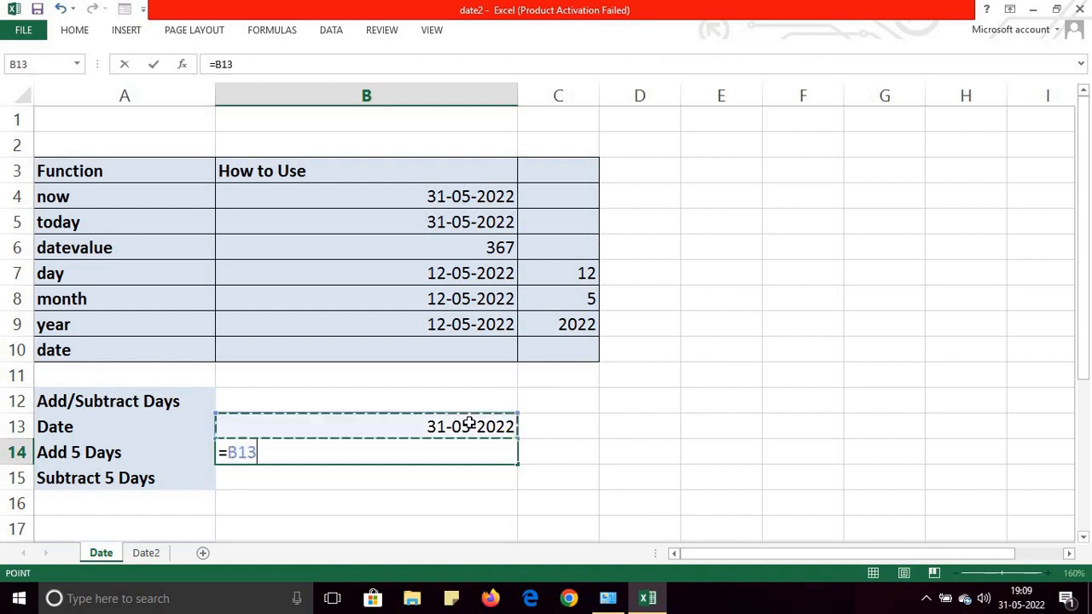
pyautogui.write('+5')
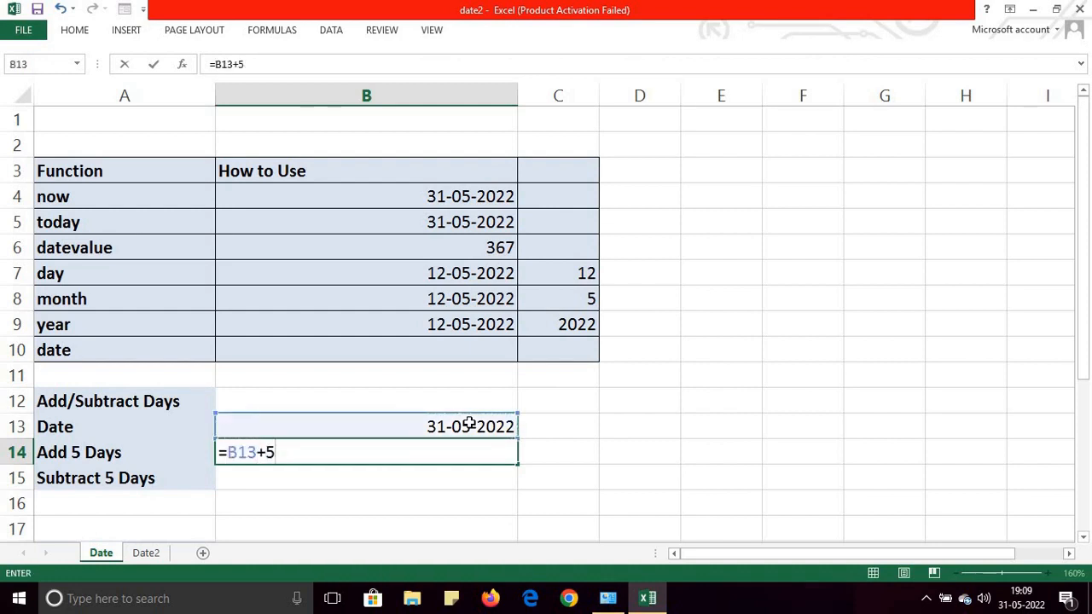
pyautogui.press('Return')
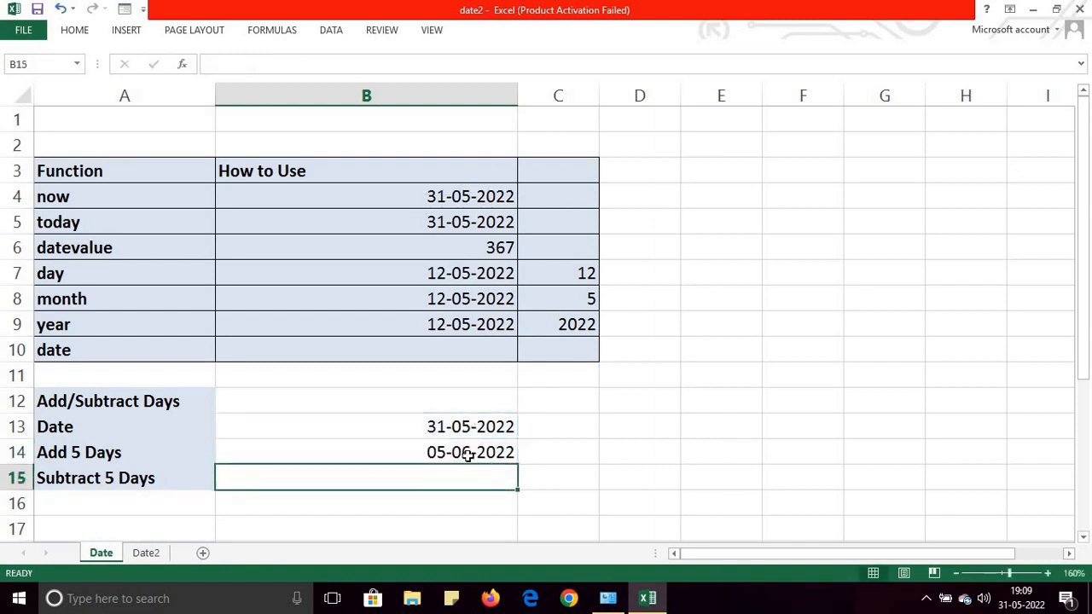
# Enter =B13-5 in cell B15 to subtract 5 days from the base date, and review the formulas in B14 and B15.
pyautogui.moveTo(1088, 338); pyautogui.dragTo(1085, 405)
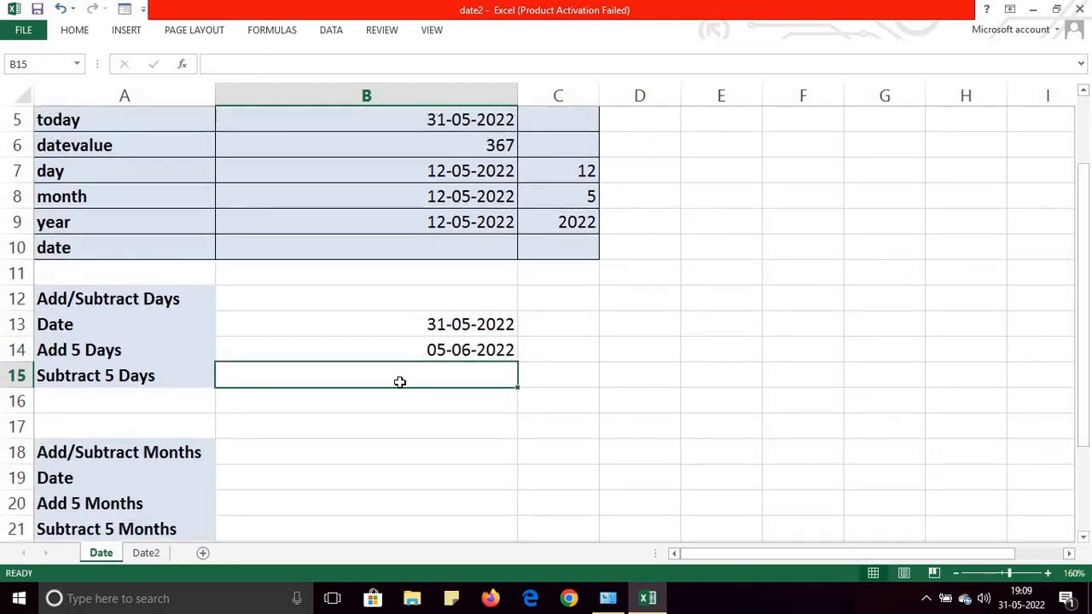
pyautogui.write('=')
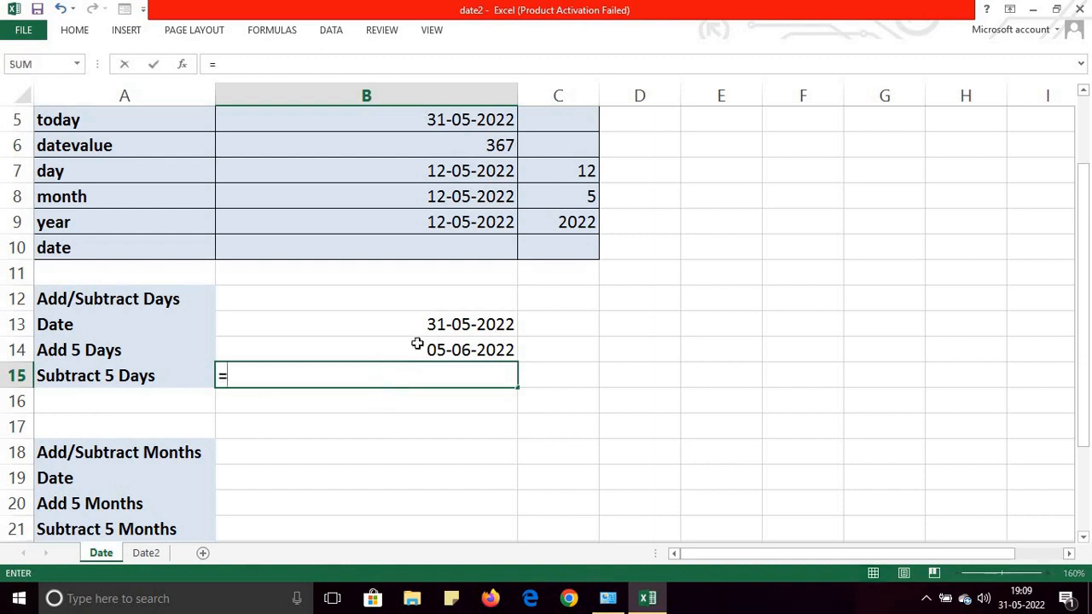
pyautogui.click(458, 325)
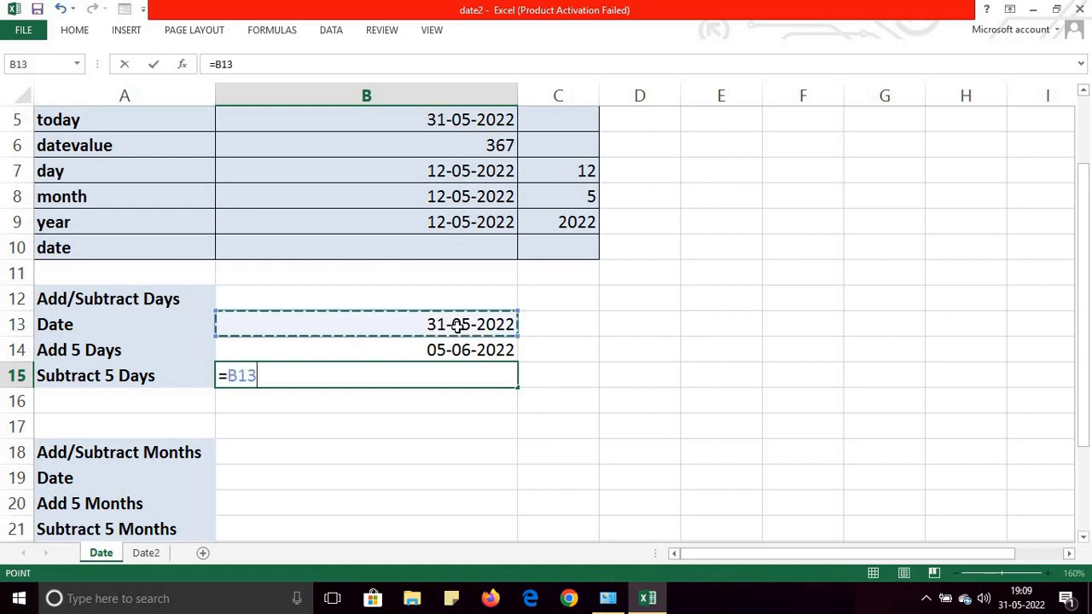
pyautogui.write('-')
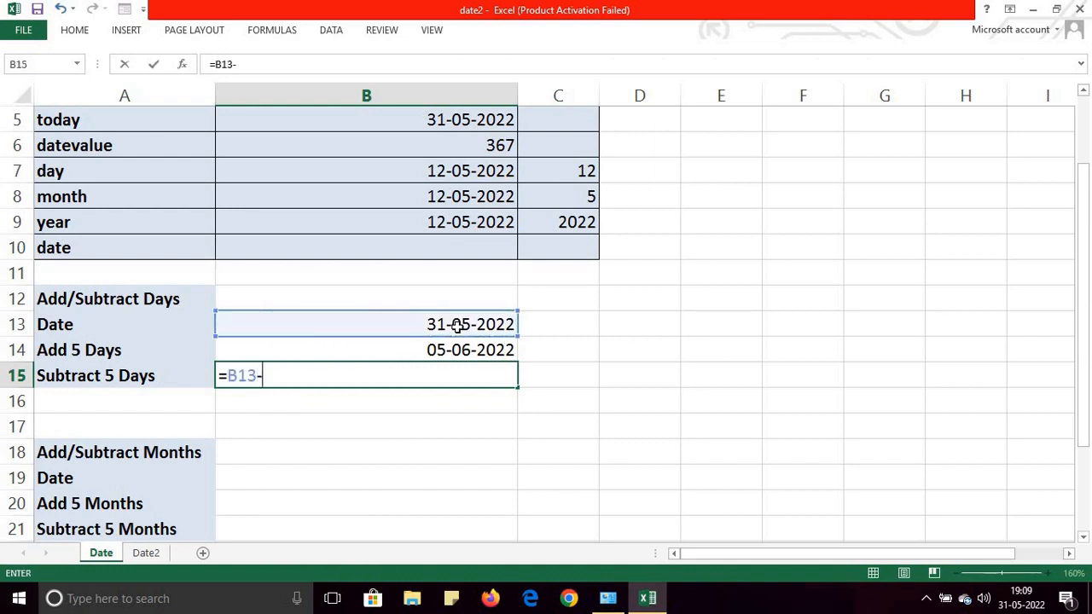
pyautogui.write('5')
pyautogui.press('Return')
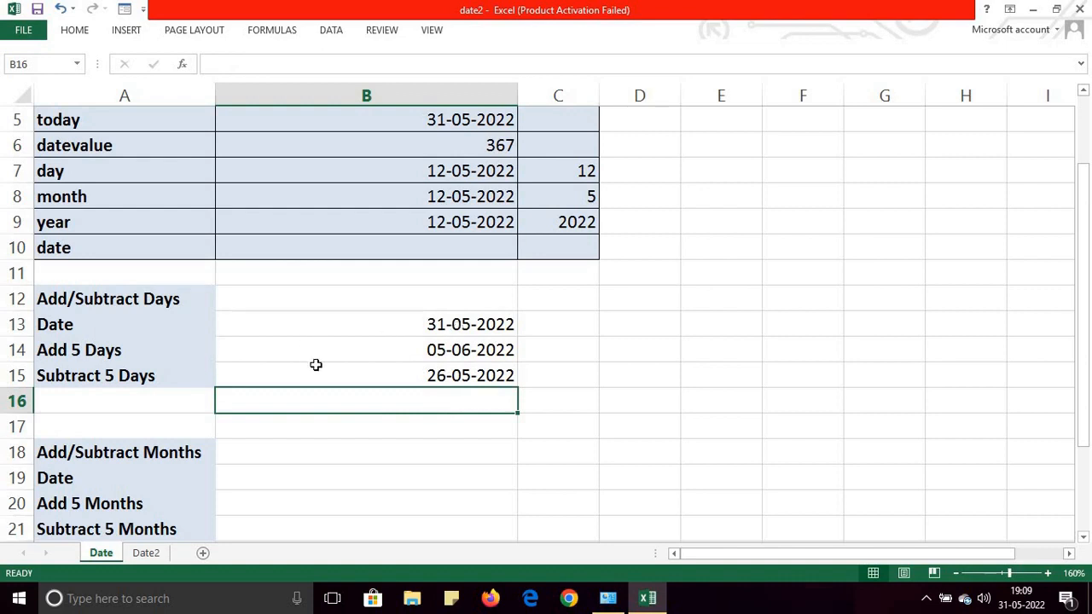
pyautogui.click(395, 353)
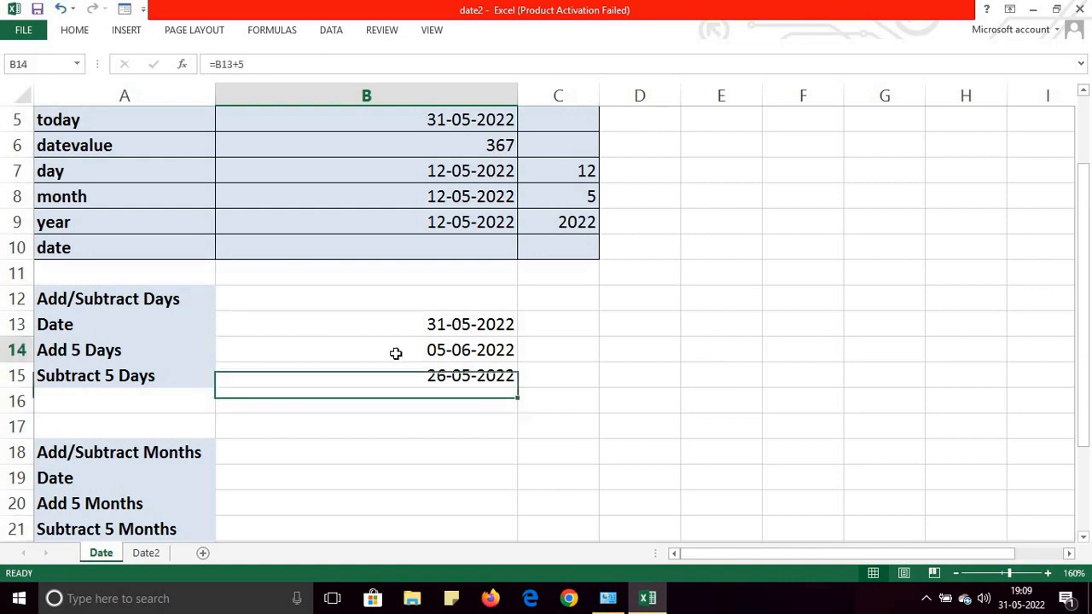
pyautogui.click(247, 65)
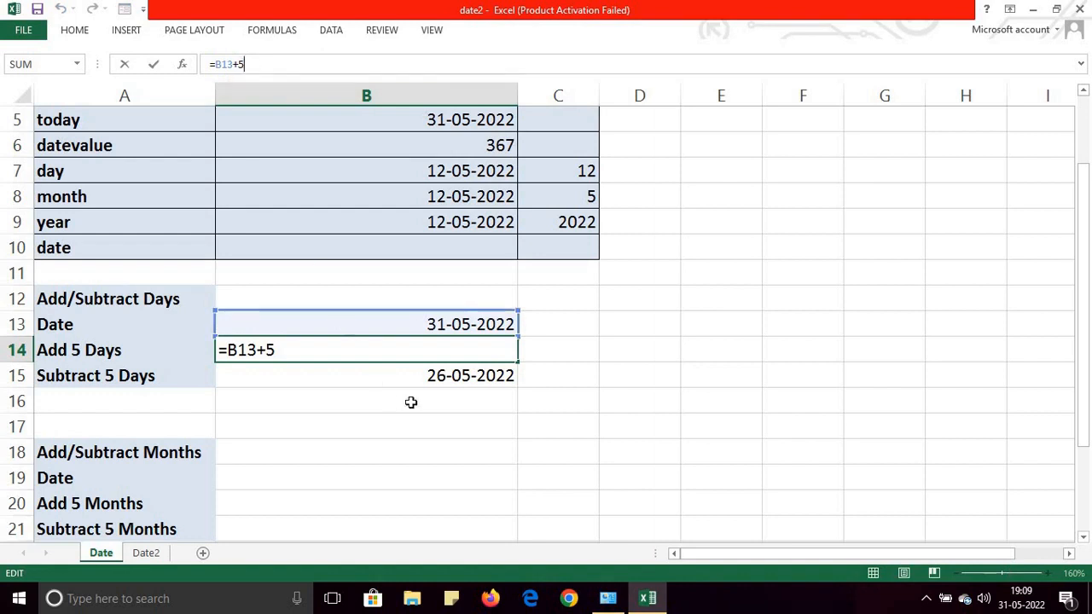
pyautogui.click(383, 373)
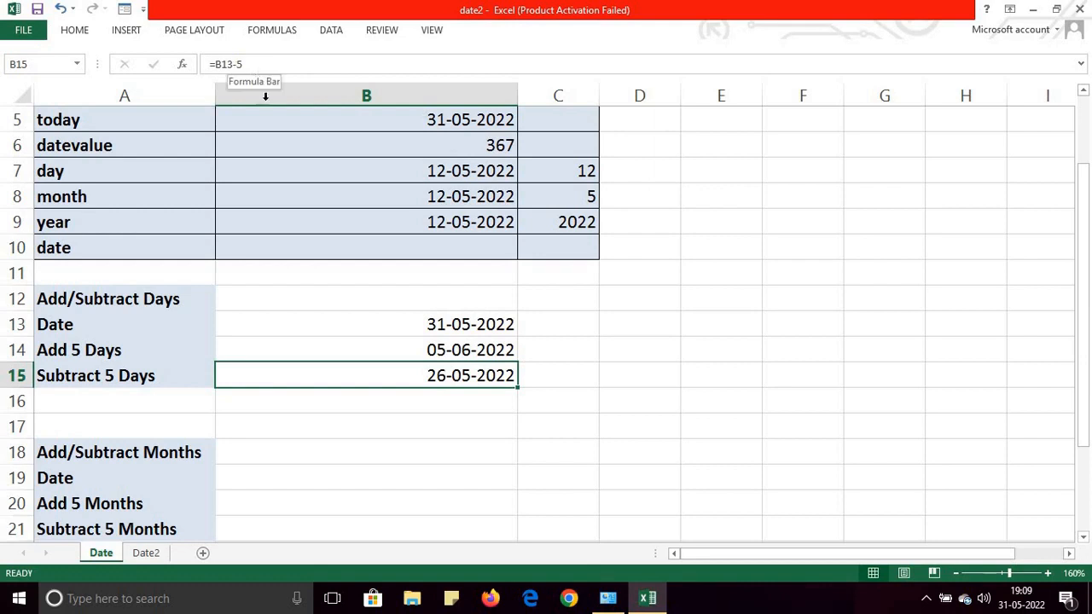
# Enter =today() in cell B19 as the base date of the Add/Subtract Months section.
pyautogui.moveTo(1086, 312); pyautogui.dragTo(1086, 329)
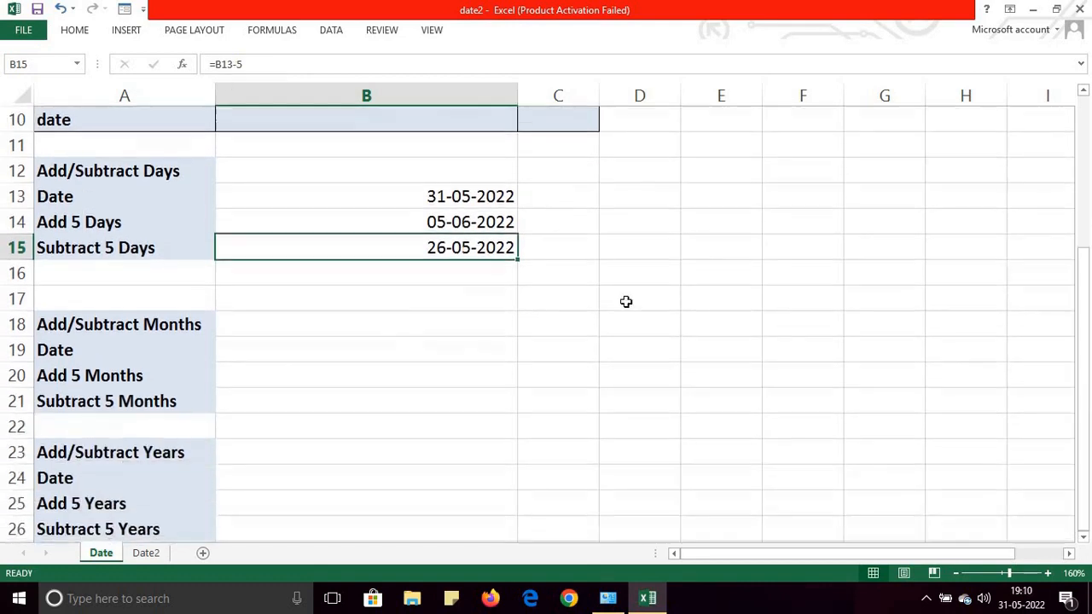
pyautogui.click(343, 350)
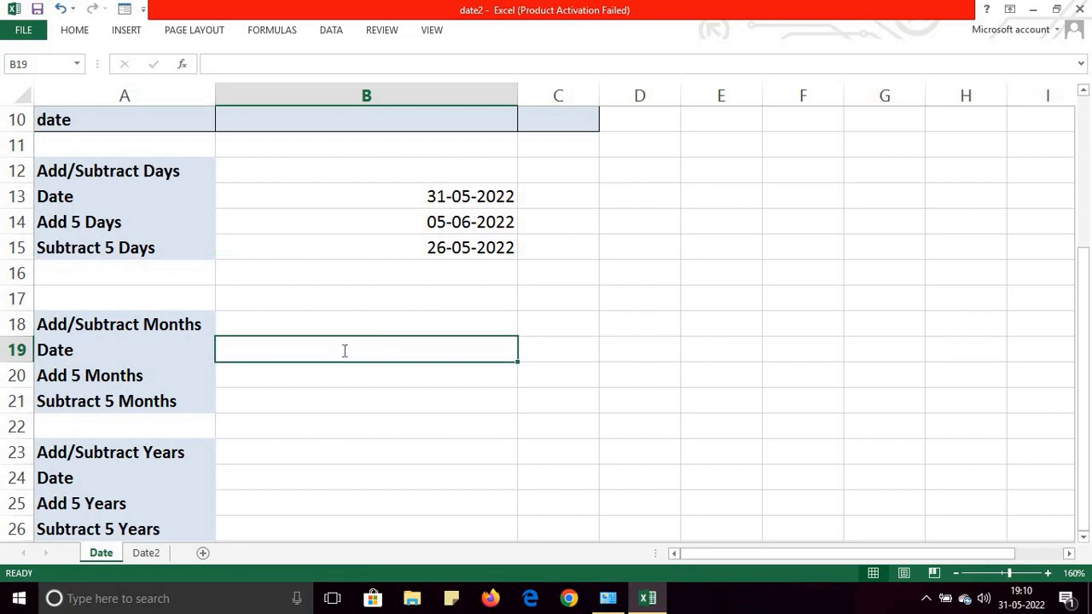
pyautogui.write('=today')
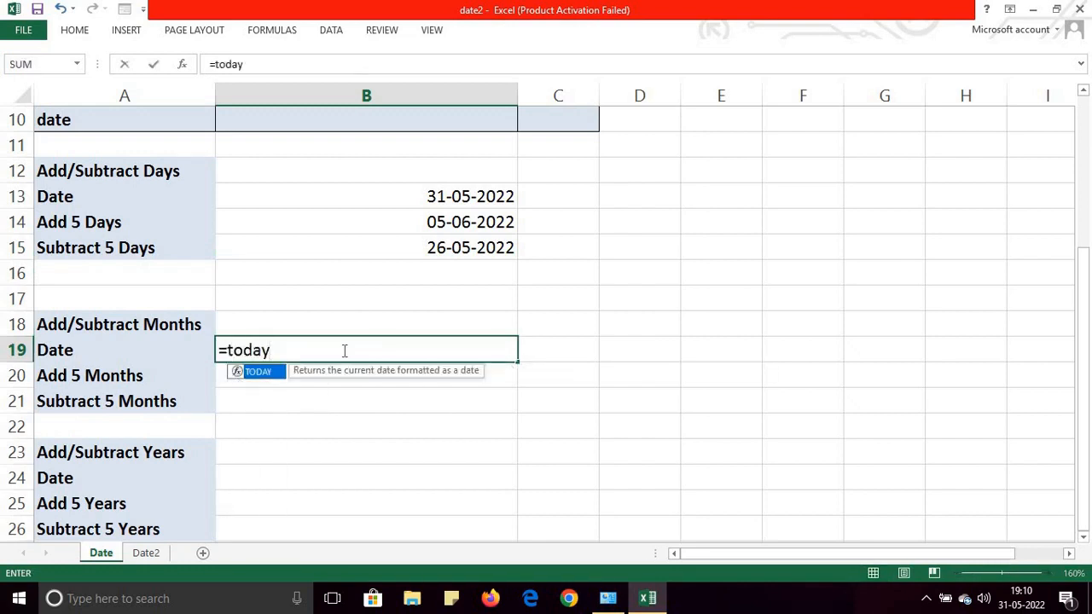
pyautogui.write('(')
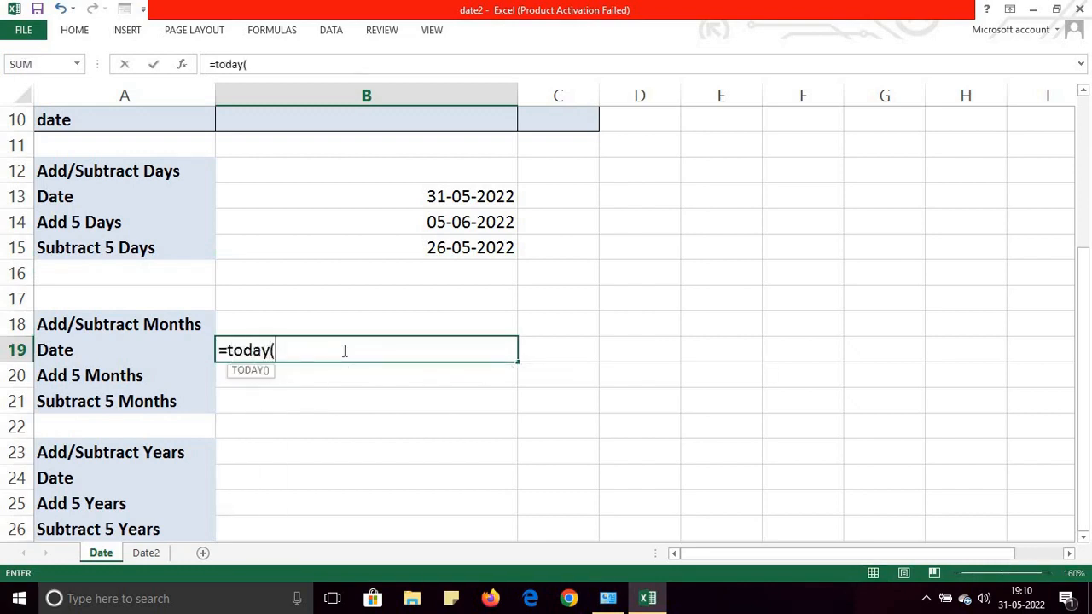
pyautogui.write(')')
pyautogui.press('Return')
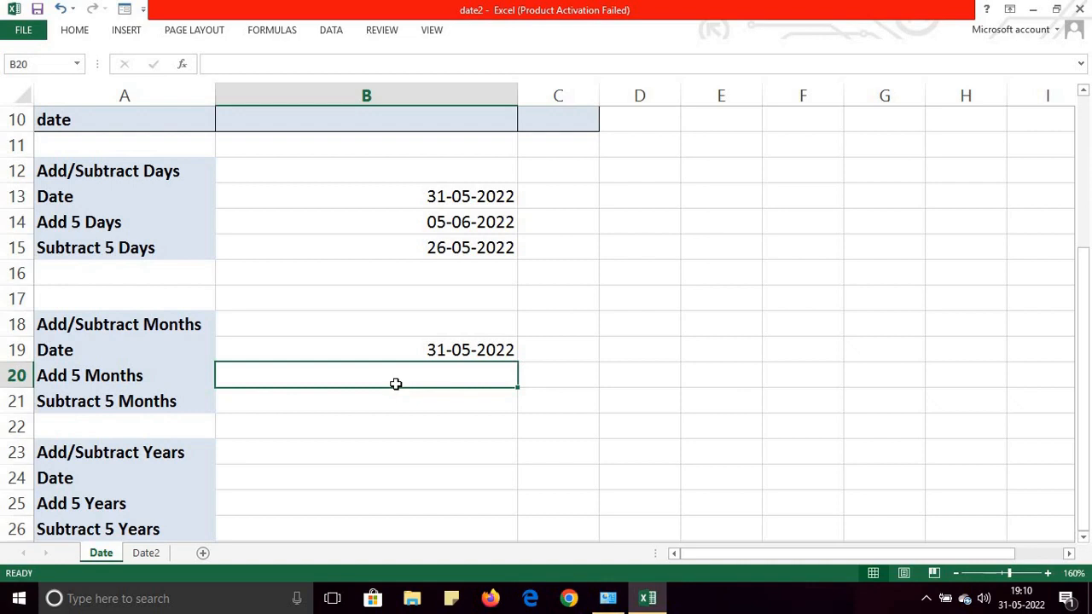
# Enter =edate(B19,5) in cell B20 to add 5 months to the base date.
pyautogui.write('=edat')
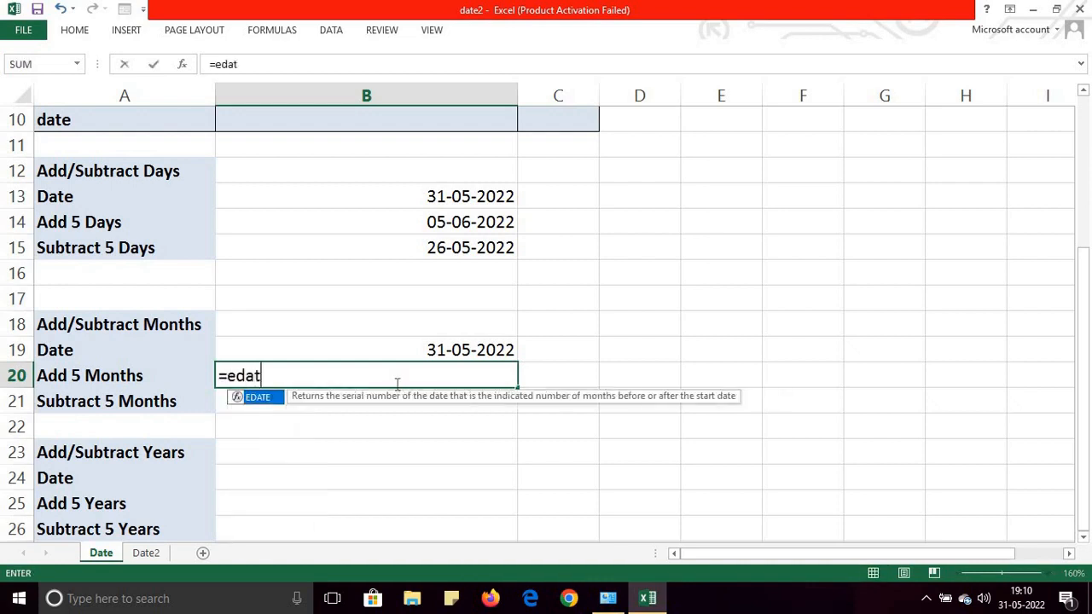
pyautogui.write('e(')
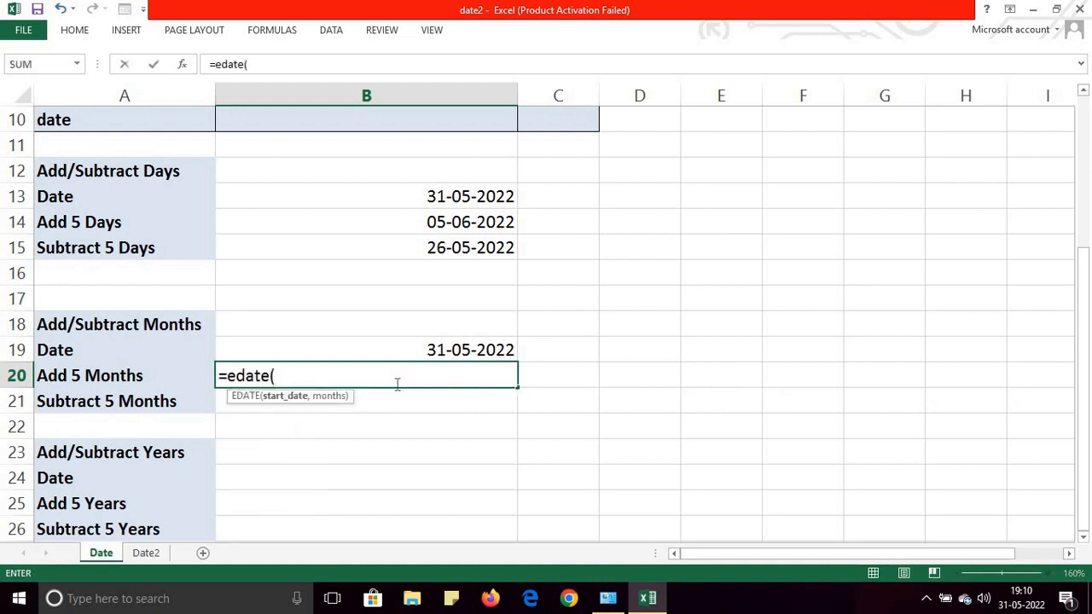
pyautogui.click(465, 350)
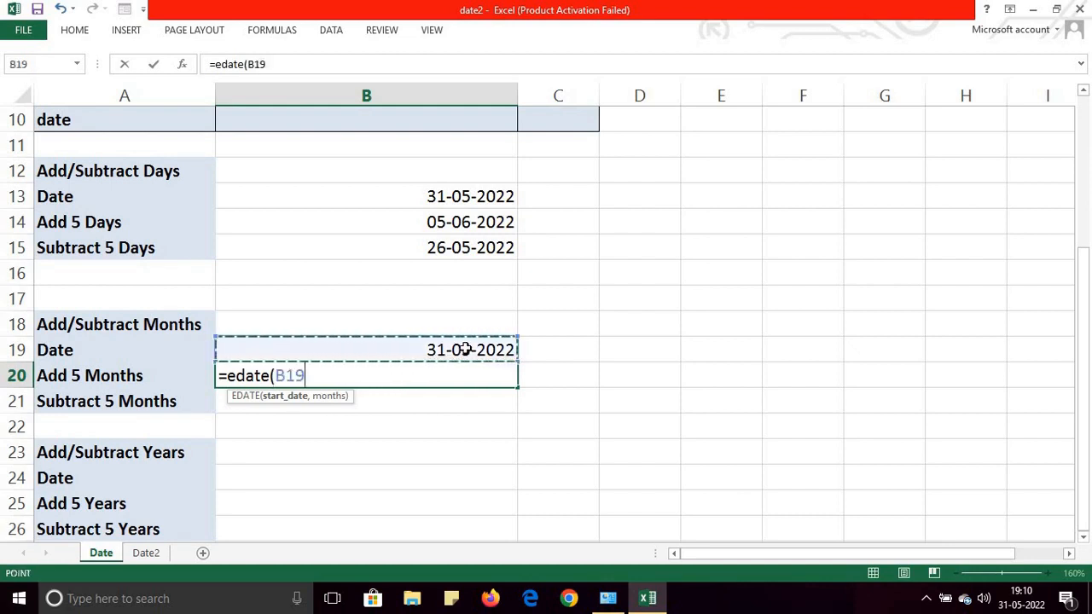
pyautogui.write(',')
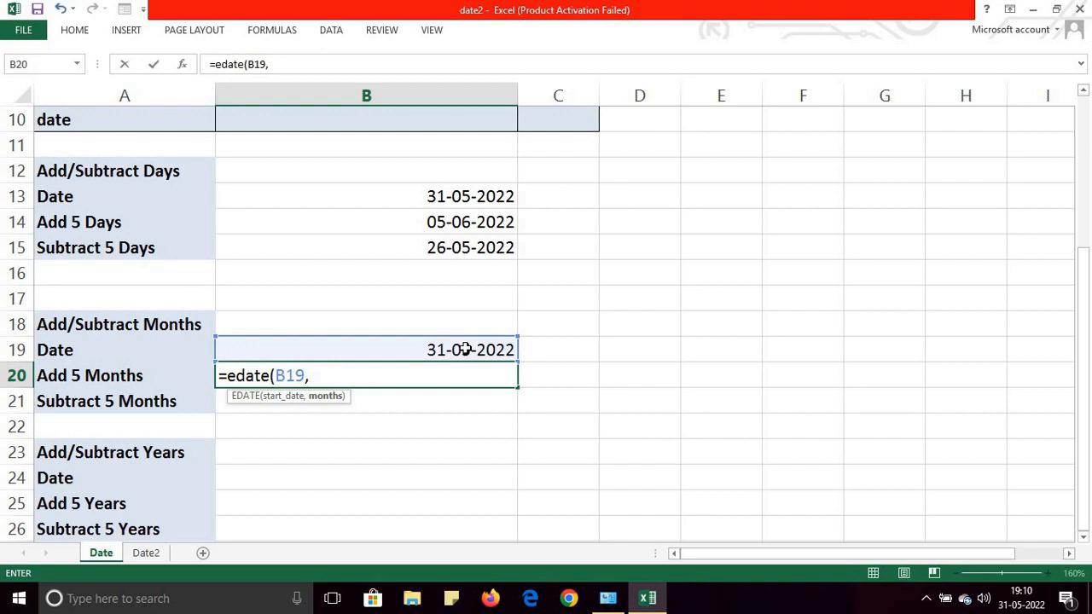
pyautogui.write('5)')
pyautogui.press('Return')
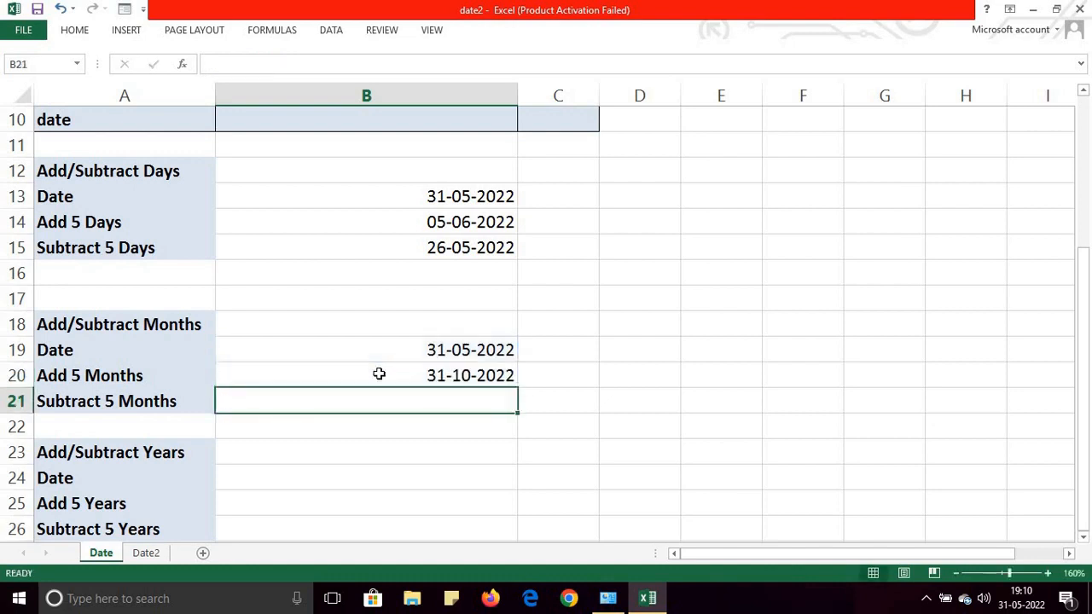
# Enter =edate(B19,-5) in cell B21 to subtract 5 months from the base date, and review its formula.
pyautogui.click(444, 350)
pyautogui.click(407, 402)
pyautogui.write('=edat')
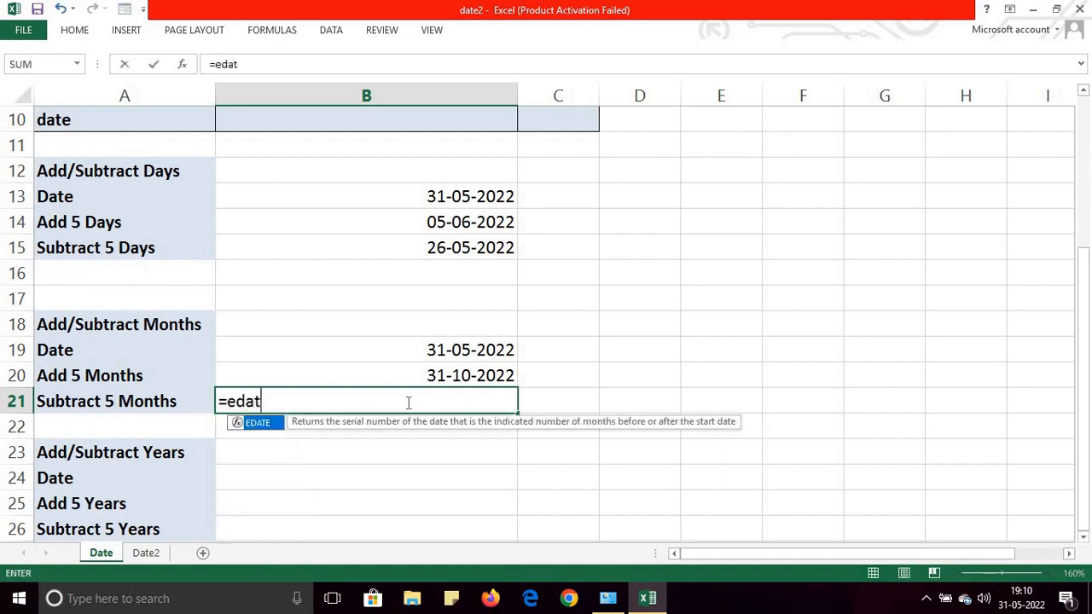
pyautogui.write('e(')
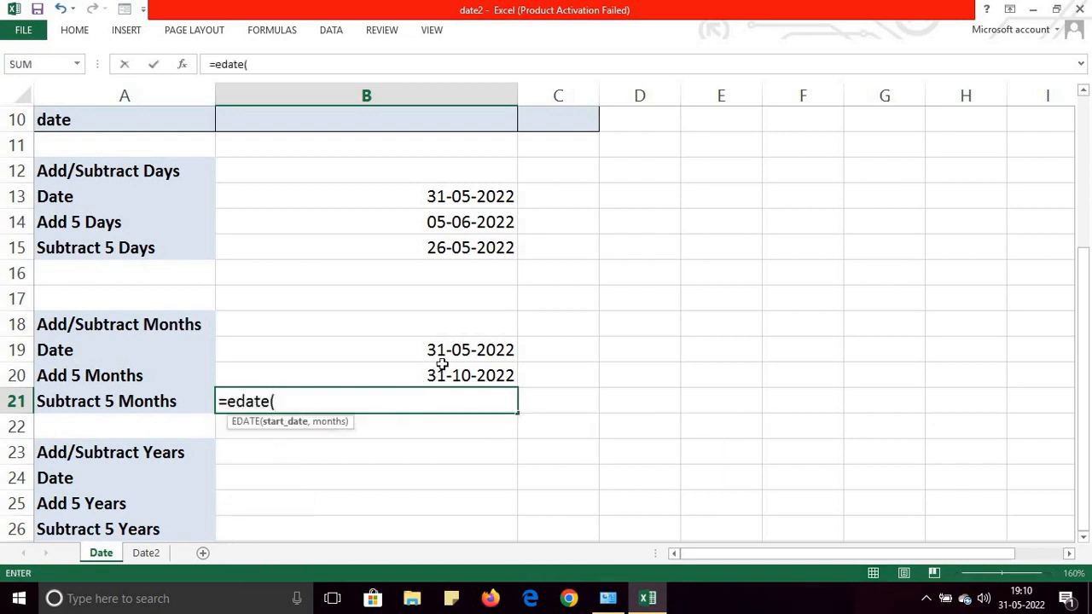
pyautogui.click(466, 350)
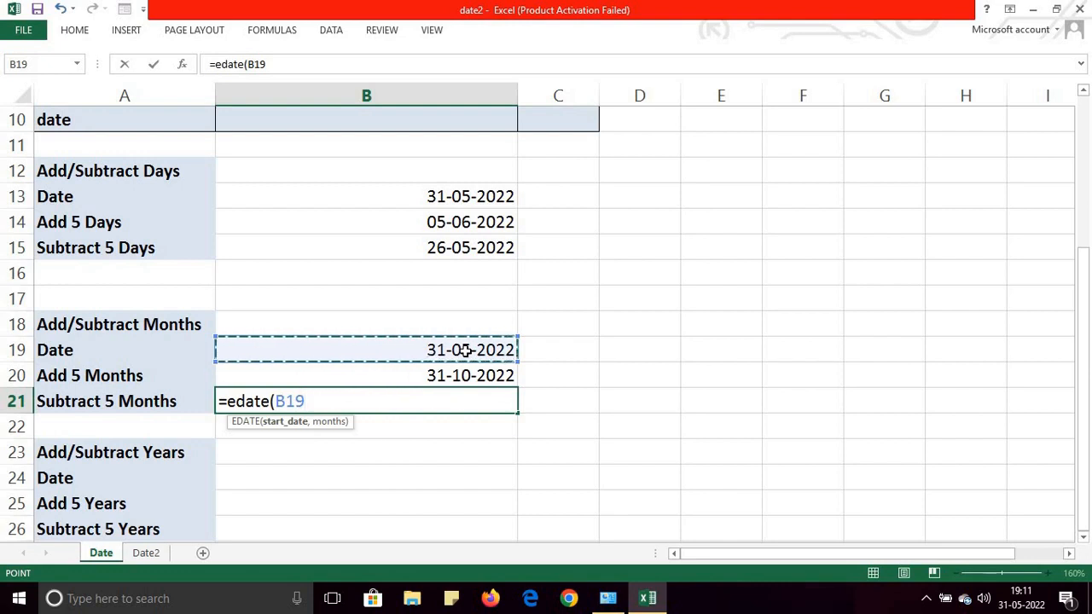
pyautogui.write(',')
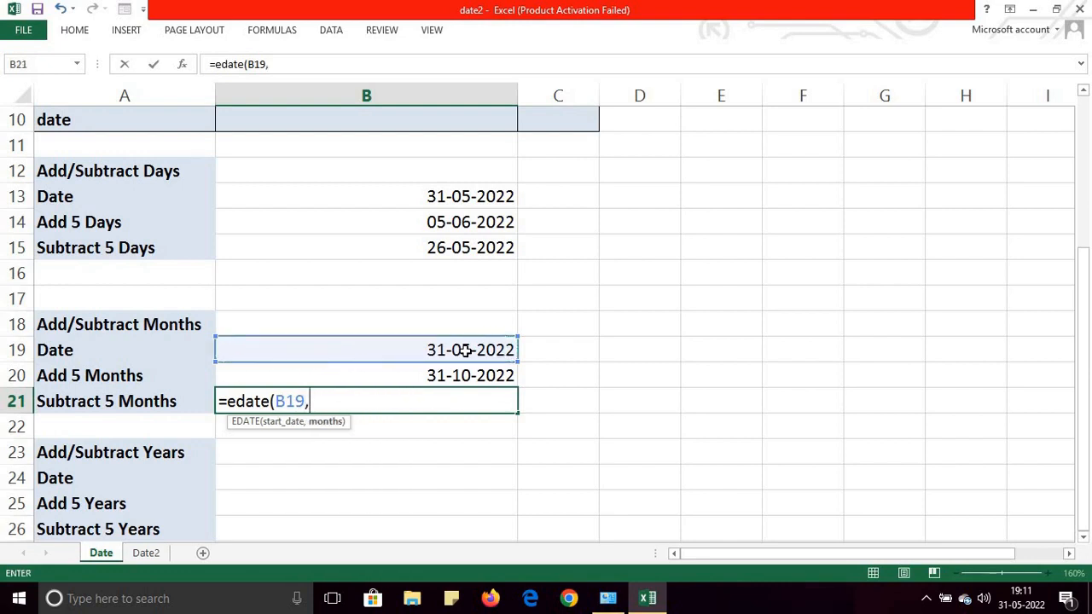
pyautogui.write('-5)')
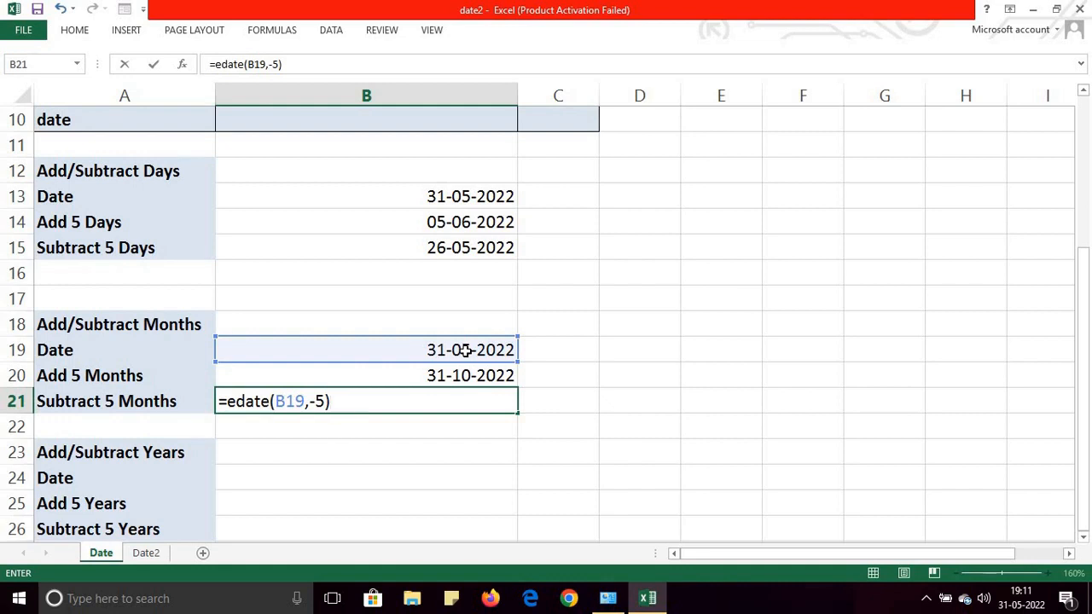
pyautogui.press('Return')
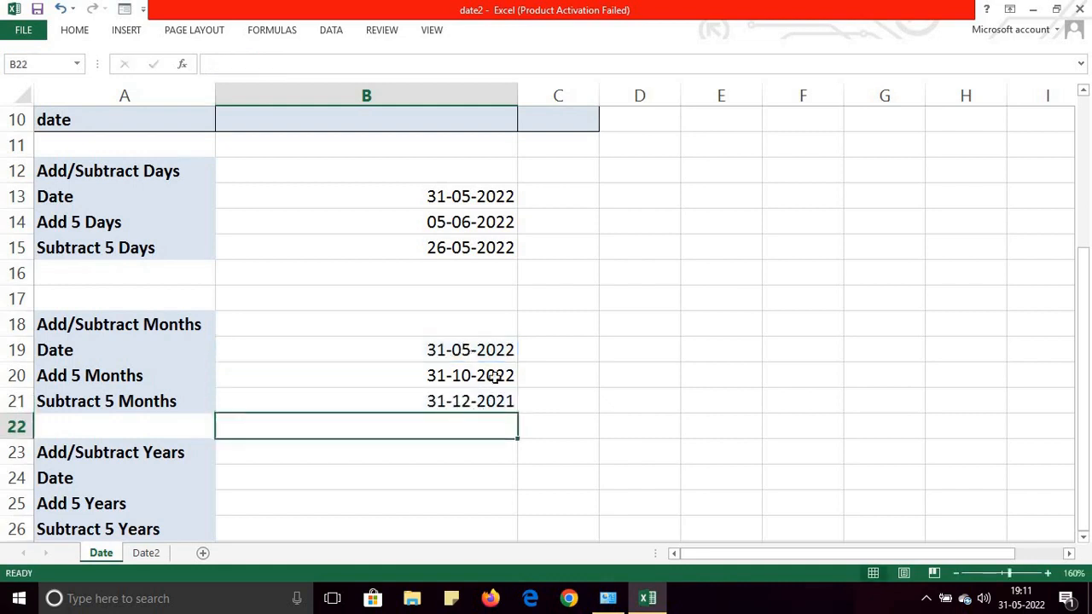
pyautogui.click(428, 400)
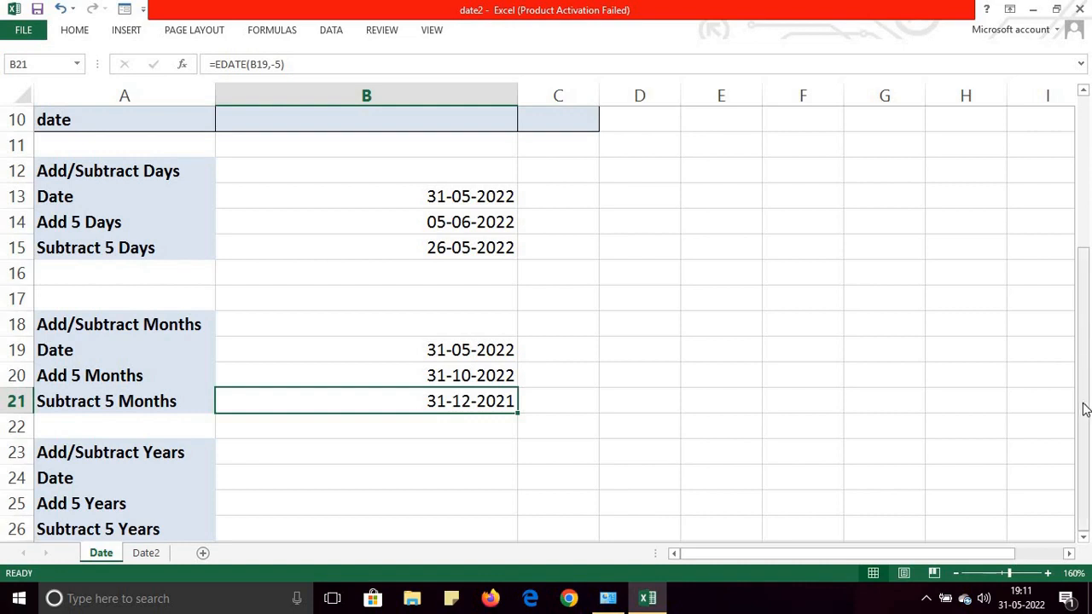
# Enter =TODAY() in cell B24 as the base date of the Add/Subtract Years section.
pyautogui.click(344, 478)
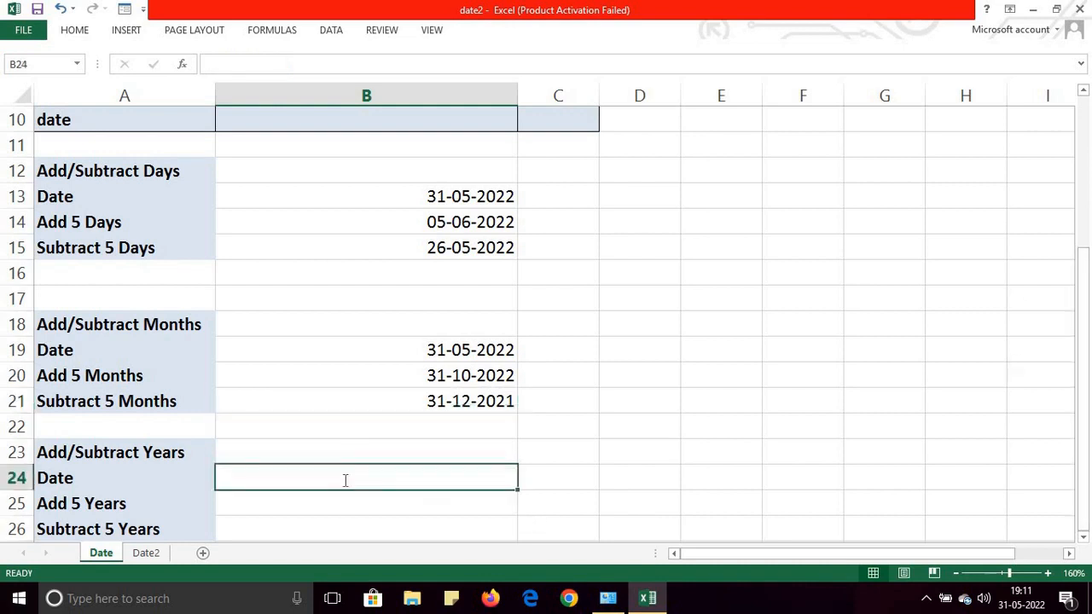
pyautogui.write('=to')
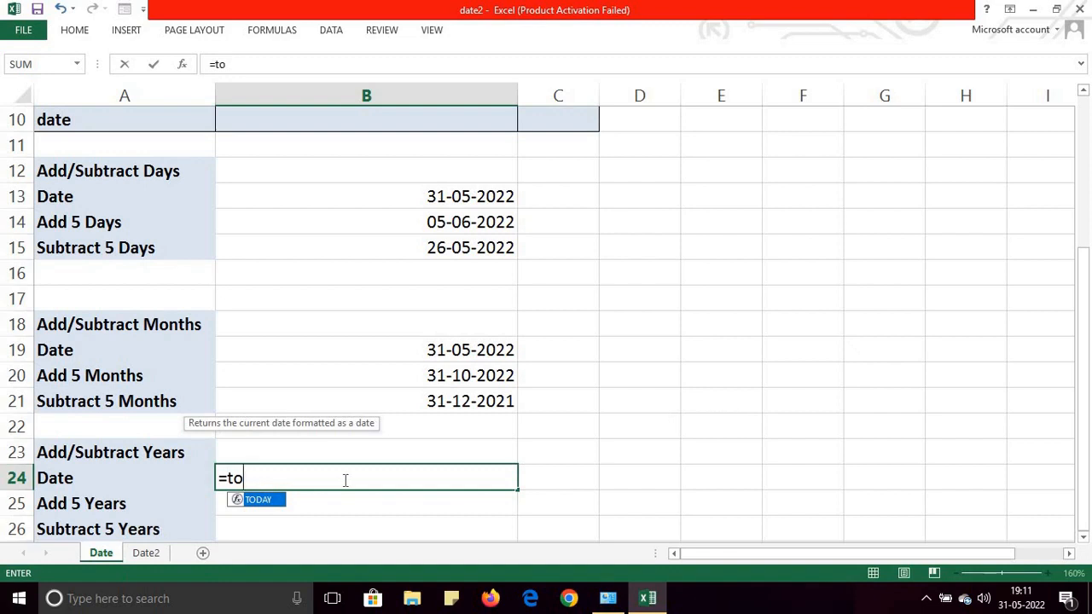
pyautogui.press('Tab')
pyautogui.write('()')
pyautogui.press('BackSpace')
pyautogui.press('BackSpace')
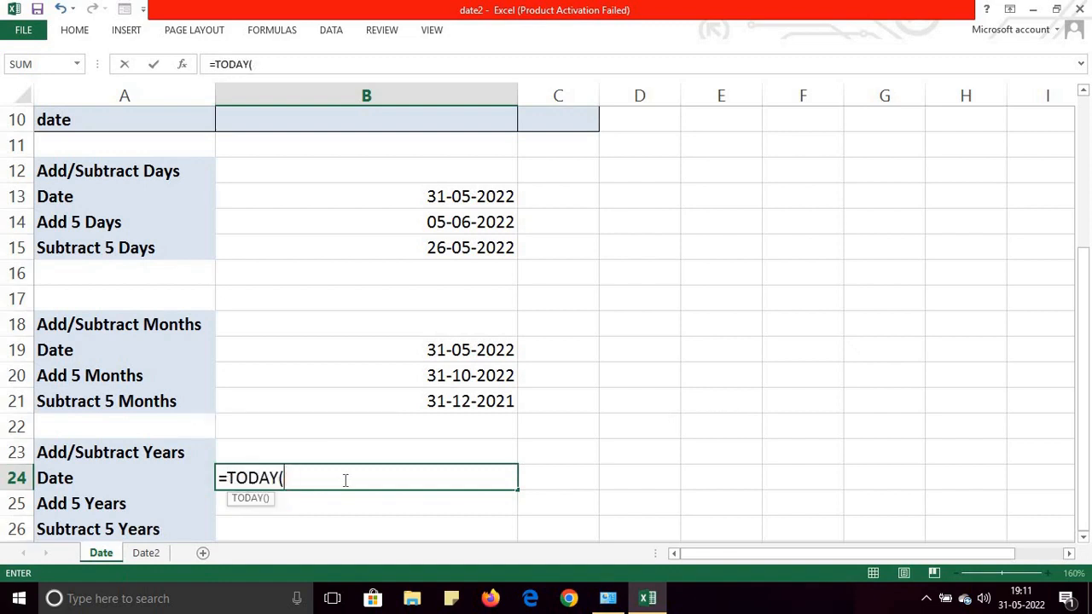
pyautogui.write(')')
pyautogui.press('Return')
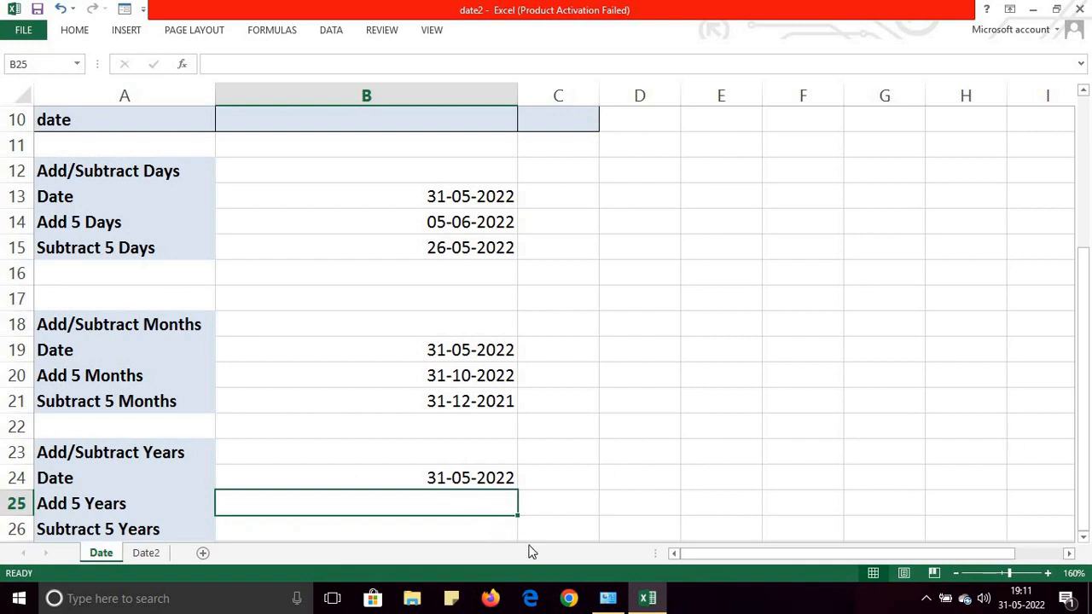
# Enter =edate(B24,60) in cell B25 to add 5 years to the base date, and review its formula.
pyautogui.click(485, 527)
pyautogui.press('Down')
pyautogui.press('Down')
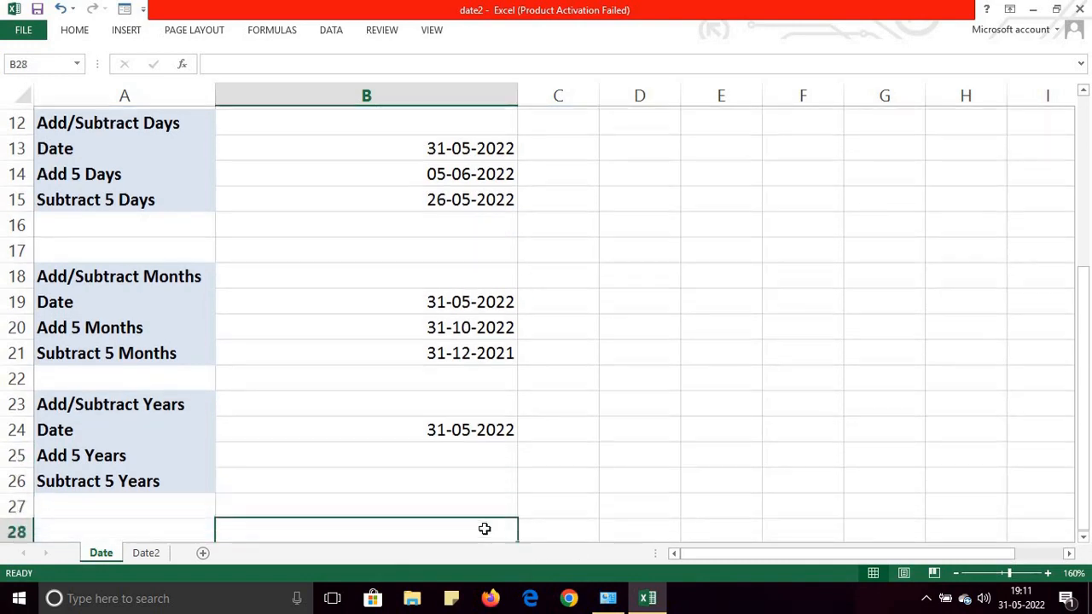
pyautogui.press('Up')
pyautogui.press('Up')
pyautogui.press('Up')
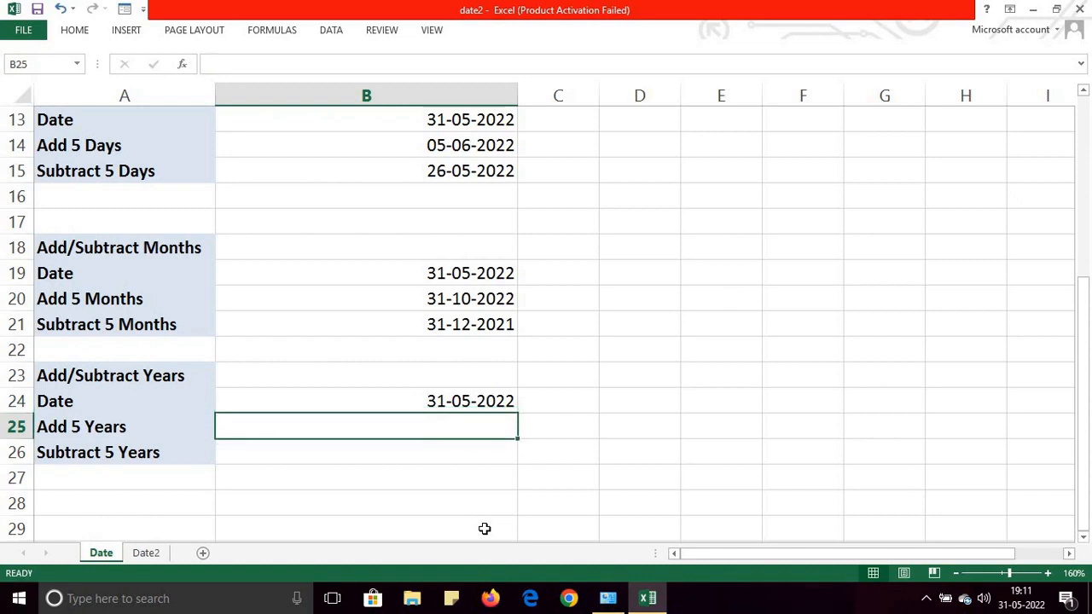
pyautogui.write('=')
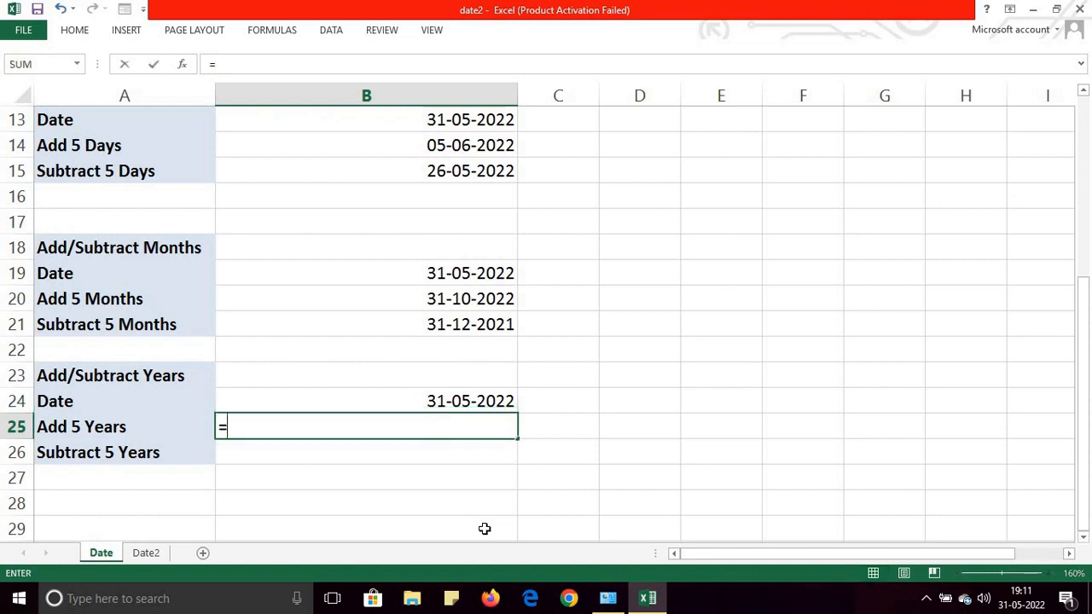
pyautogui.write('edat')
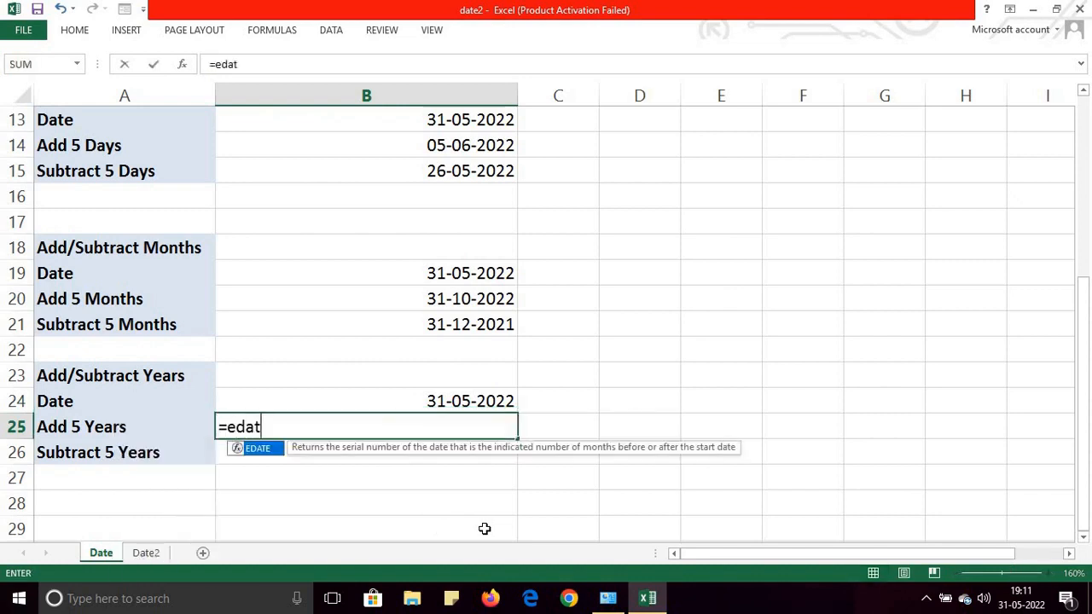
pyautogui.write('e(')
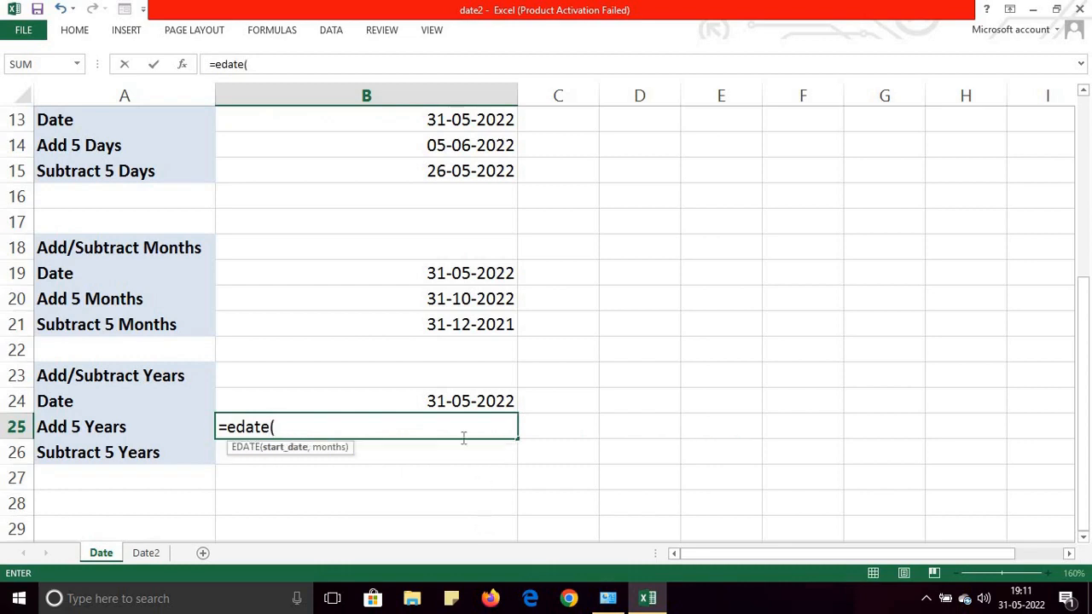
pyautogui.click(455, 402)
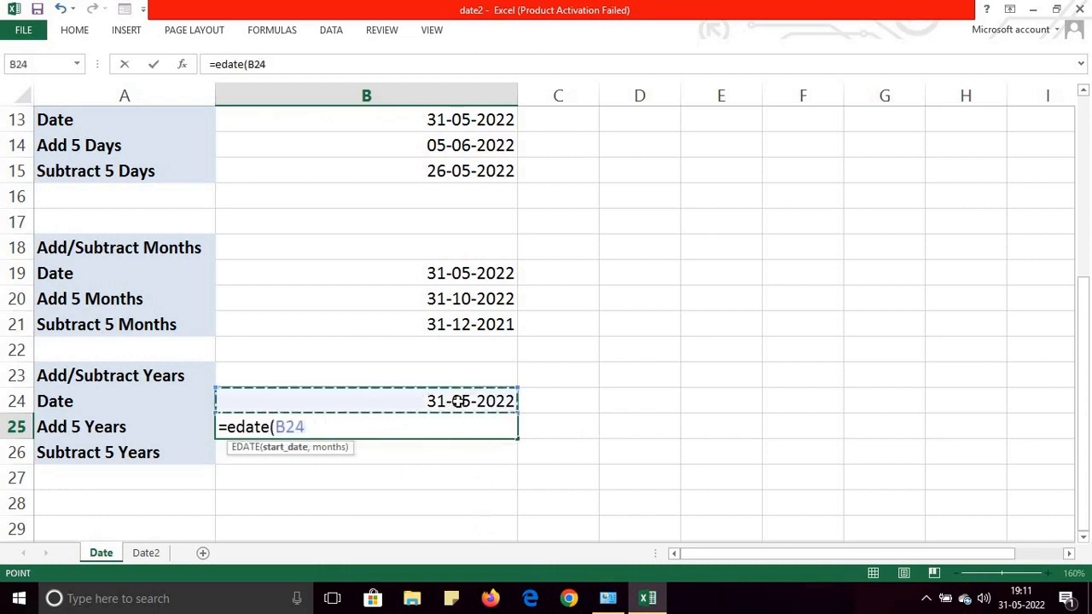
pyautogui.write(',')
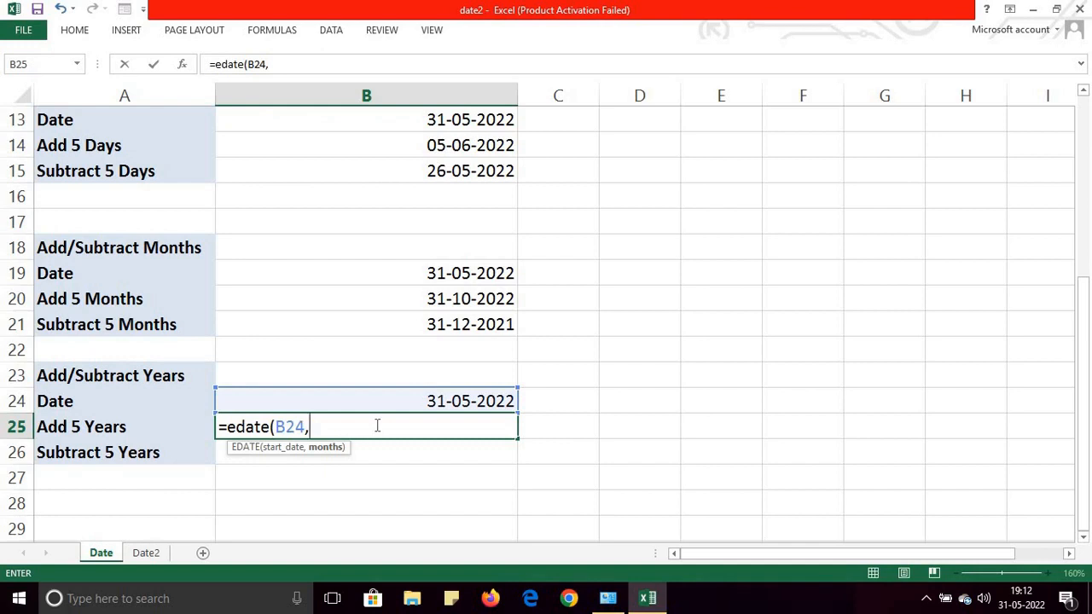
pyautogui.write('60)')
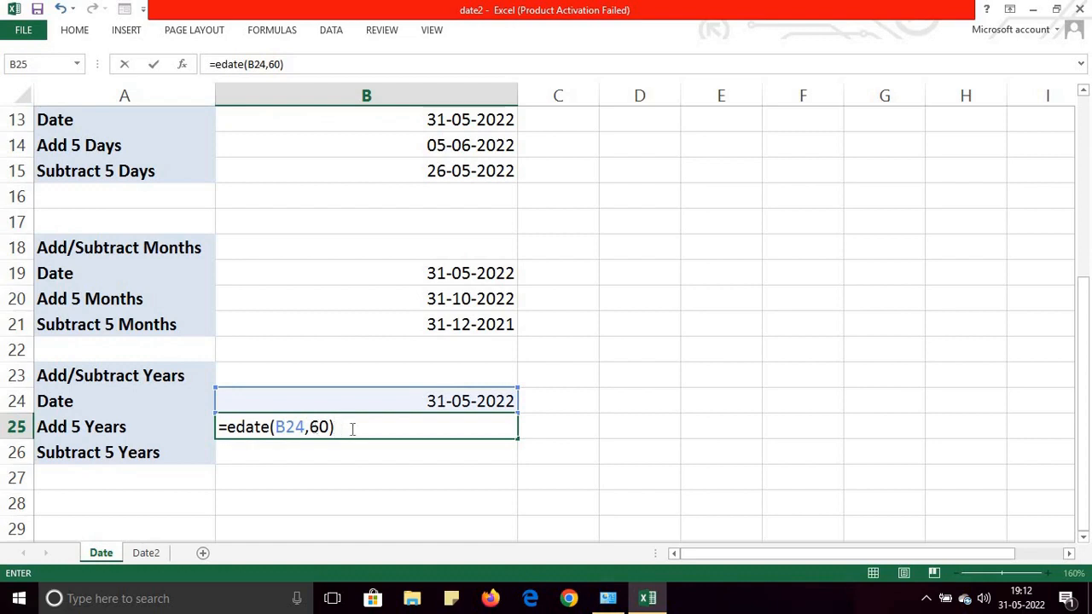
pyautogui.press('Return')
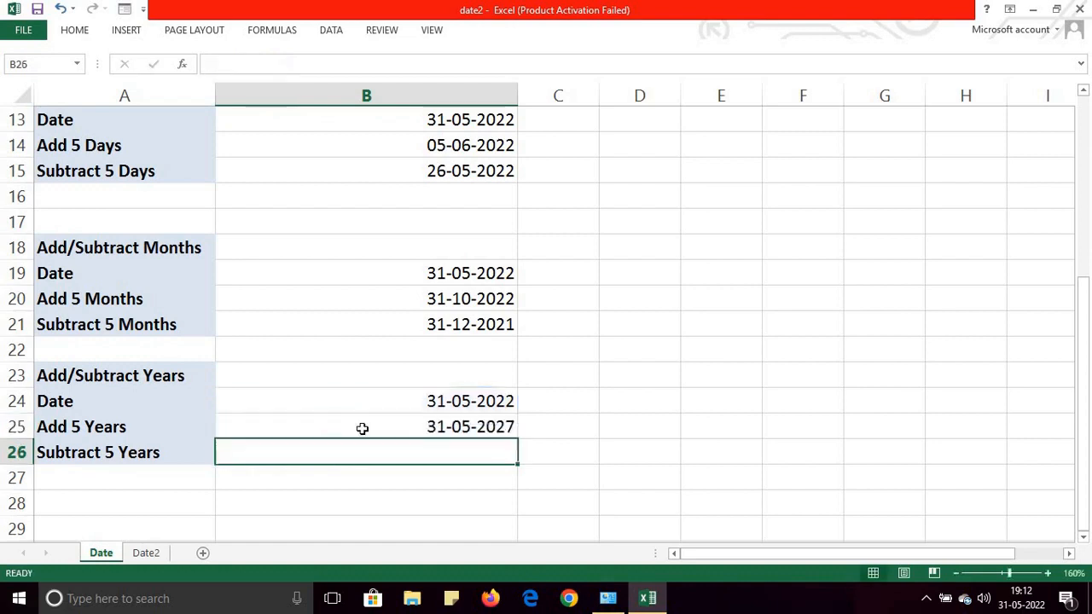
pyautogui.click(498, 410)
pyautogui.click(497, 424)
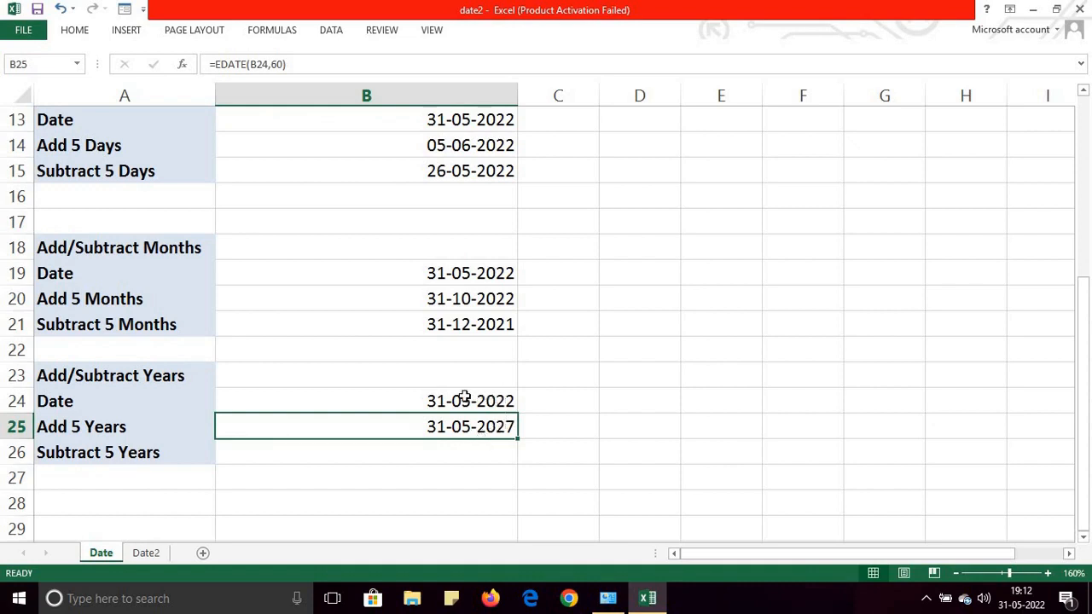
# Enter =edate(B24,-60) in cell B26 to subtract 5 years from the base date.
pyautogui.click(419, 456)
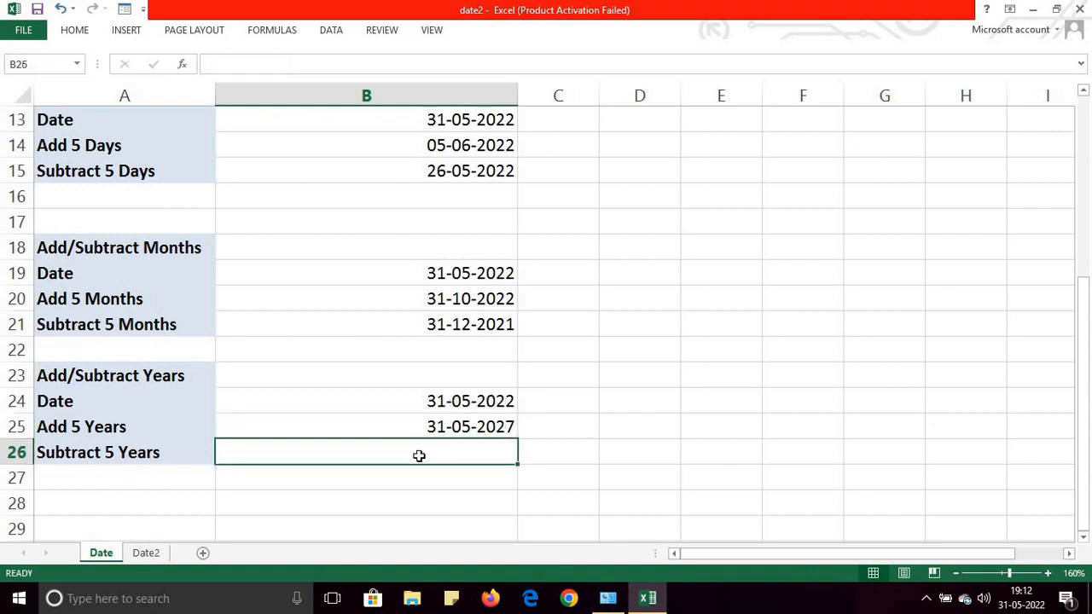
pyautogui.write('=')
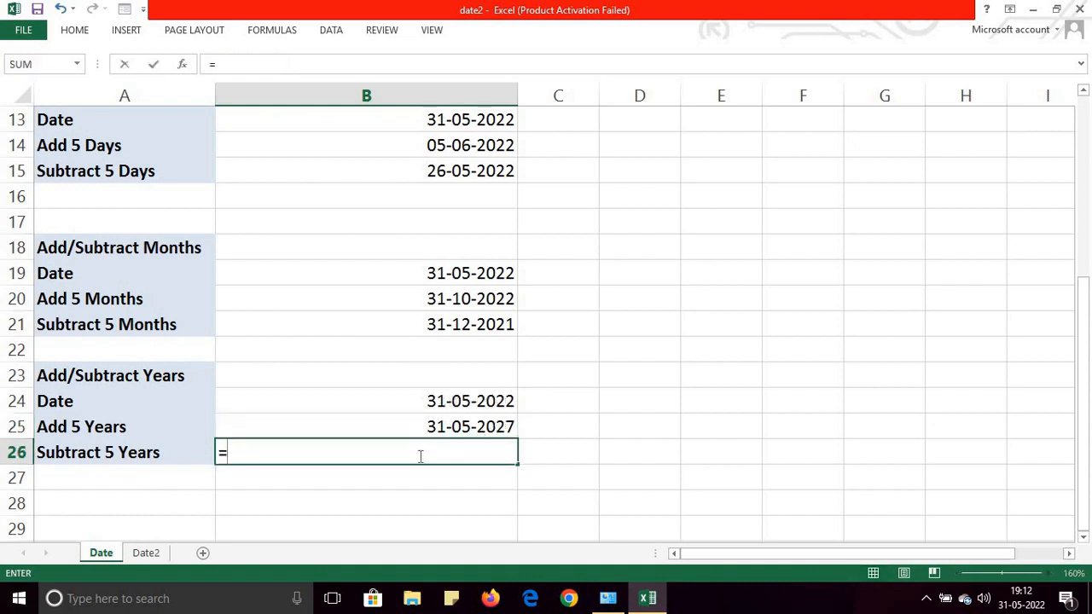
pyautogui.write('edate')
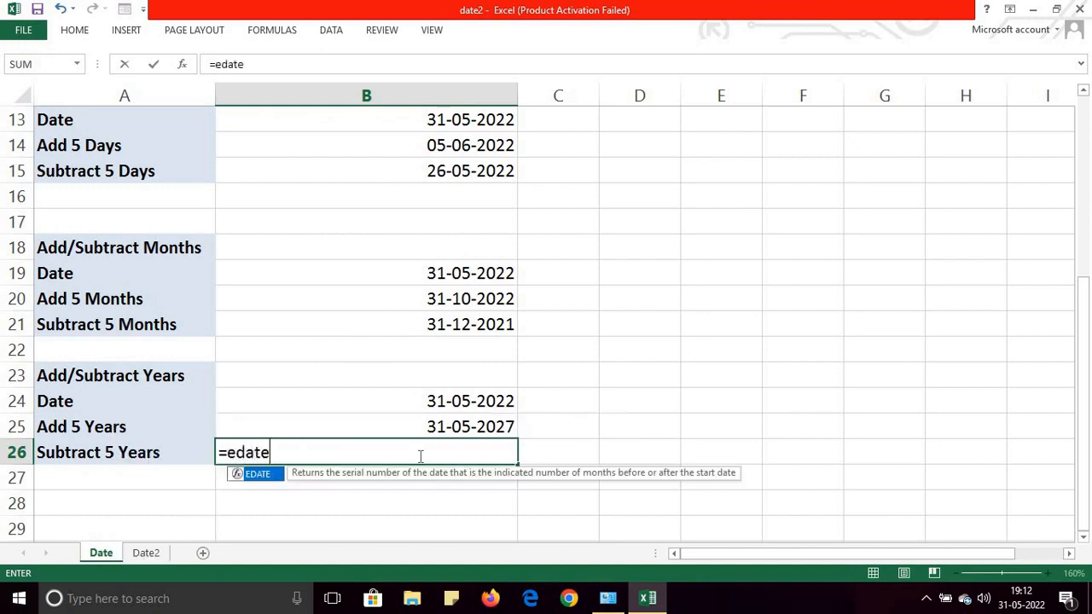
pyautogui.write('(')
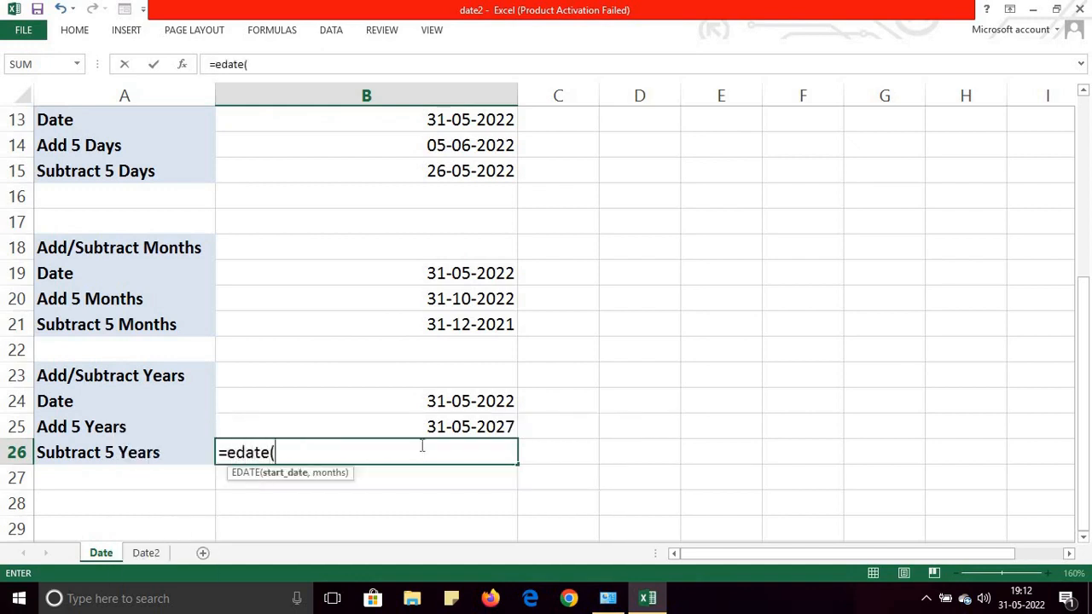
pyautogui.click(427, 403)
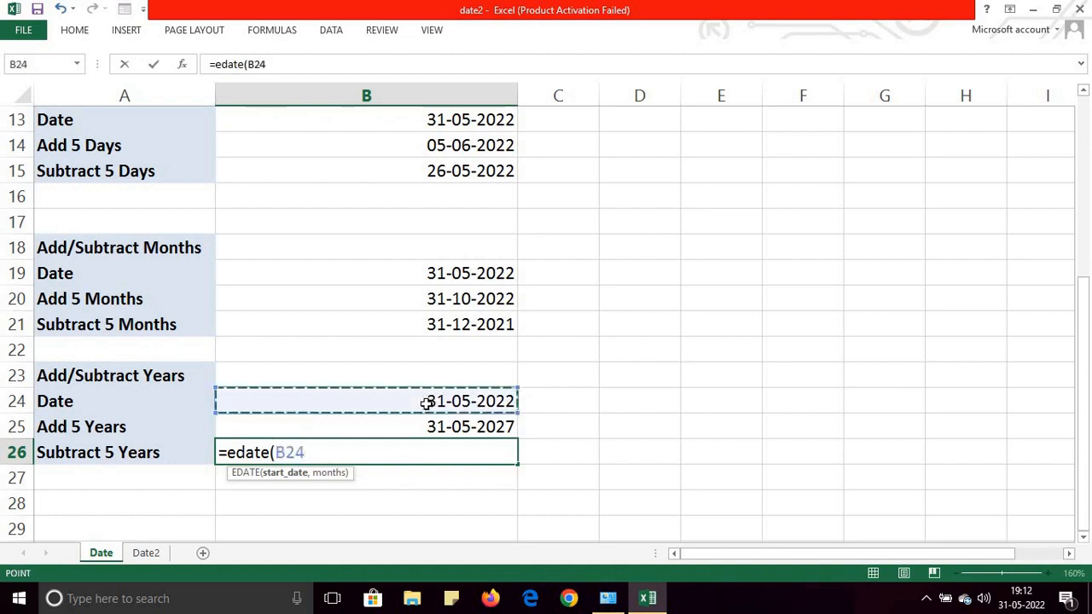
pyautogui.write(',')
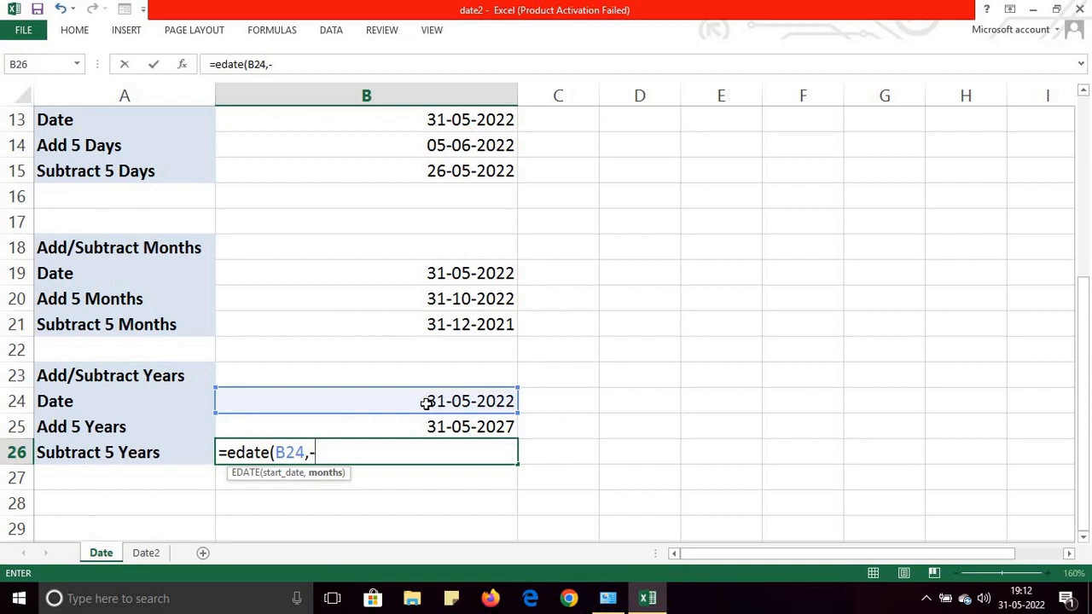
pyautogui.write('-60)')
pyautogui.press('Return')
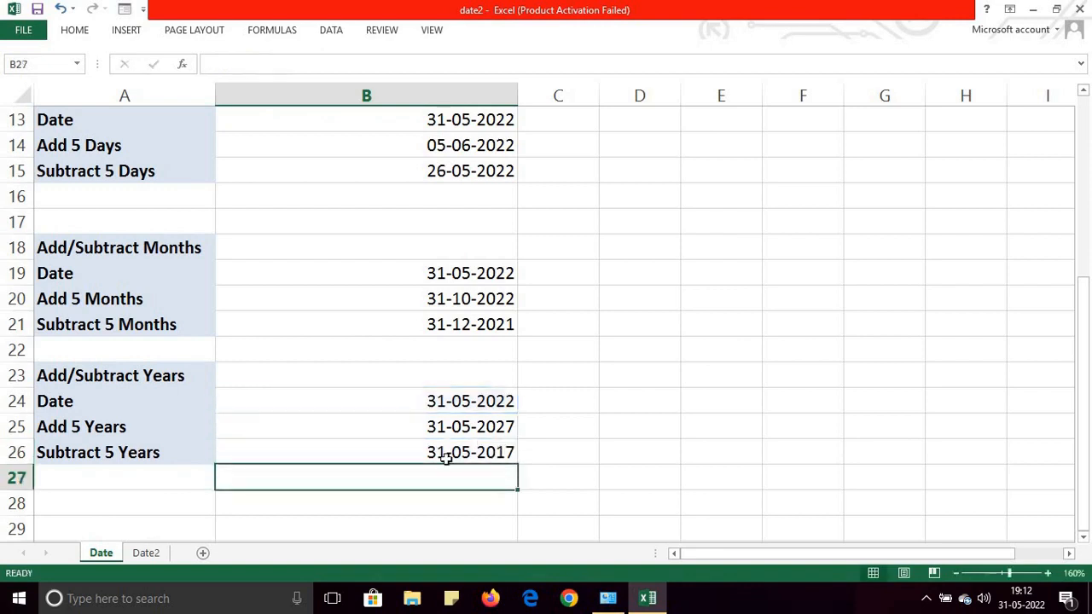
# Review the datevalue, day, month and year rows of the function table, including the formulas in B6 and C9.
pyautogui.moveTo(1082, 375); pyautogui.dragTo(1082, 183)
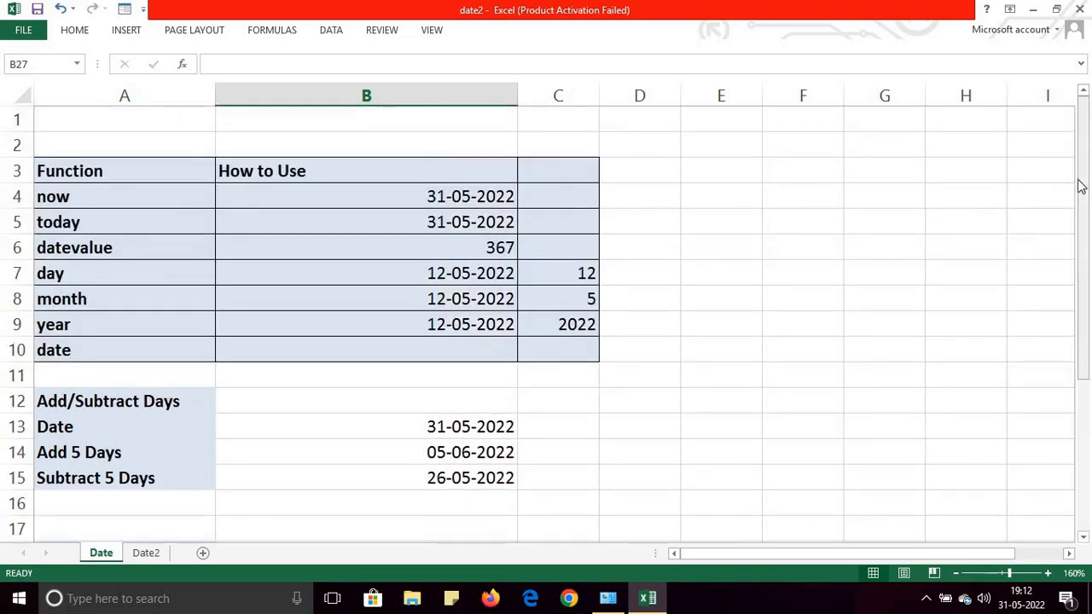
pyautogui.click(109, 248)
pyautogui.click(409, 252)
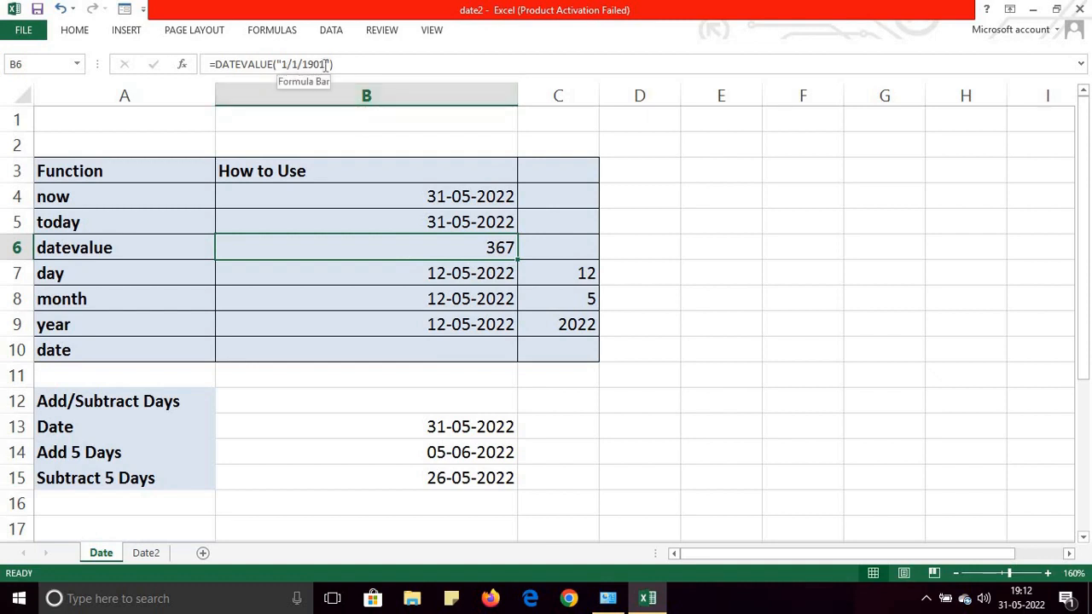
pyautogui.click(452, 278)
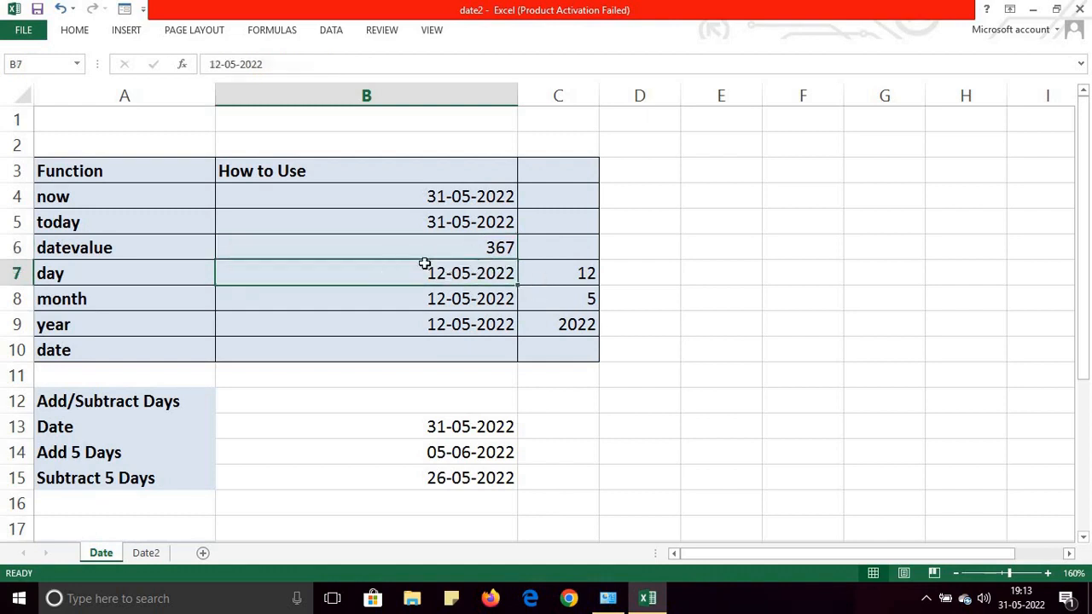
pyautogui.click(432, 297)
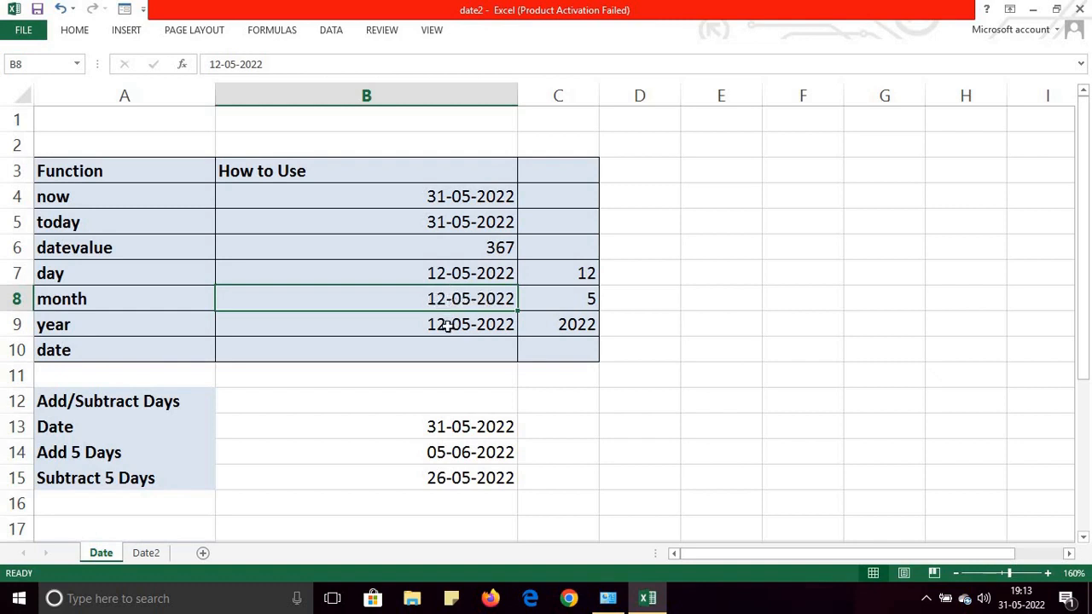
pyautogui.click(446, 326)
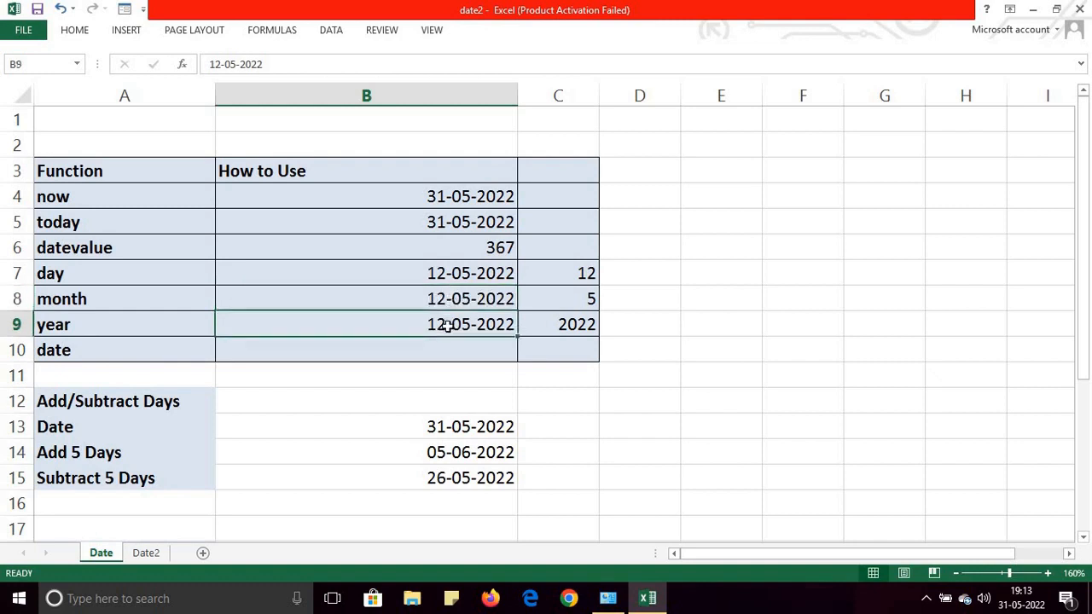
pyautogui.click(557, 326)
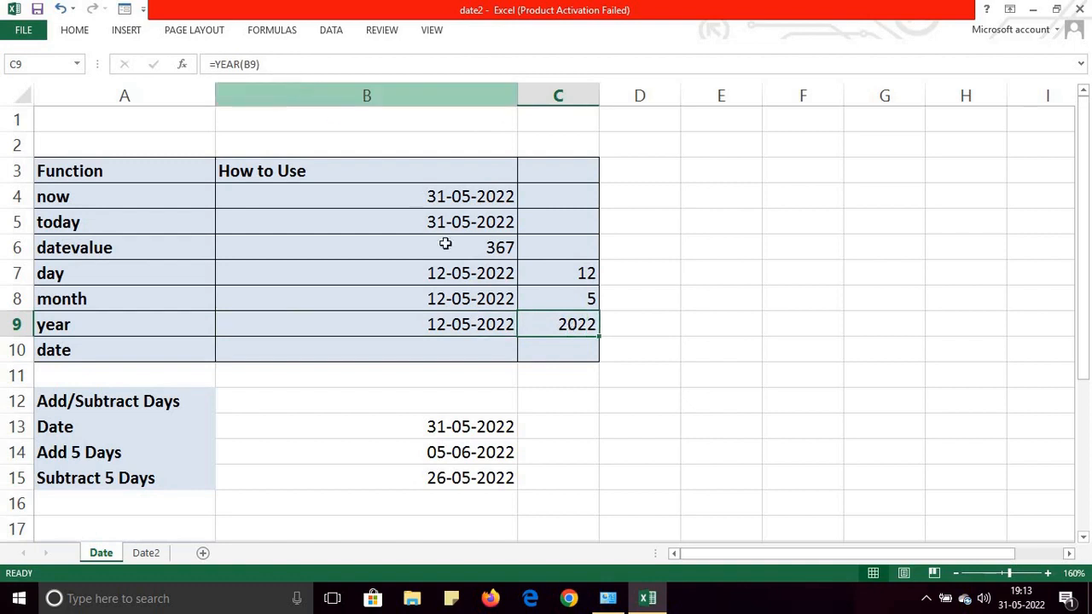
# Enter =date(C9,C8,C7) in cell B10 to build a date from the year, month and day values, and review its formula.
pyautogui.click(394, 349)
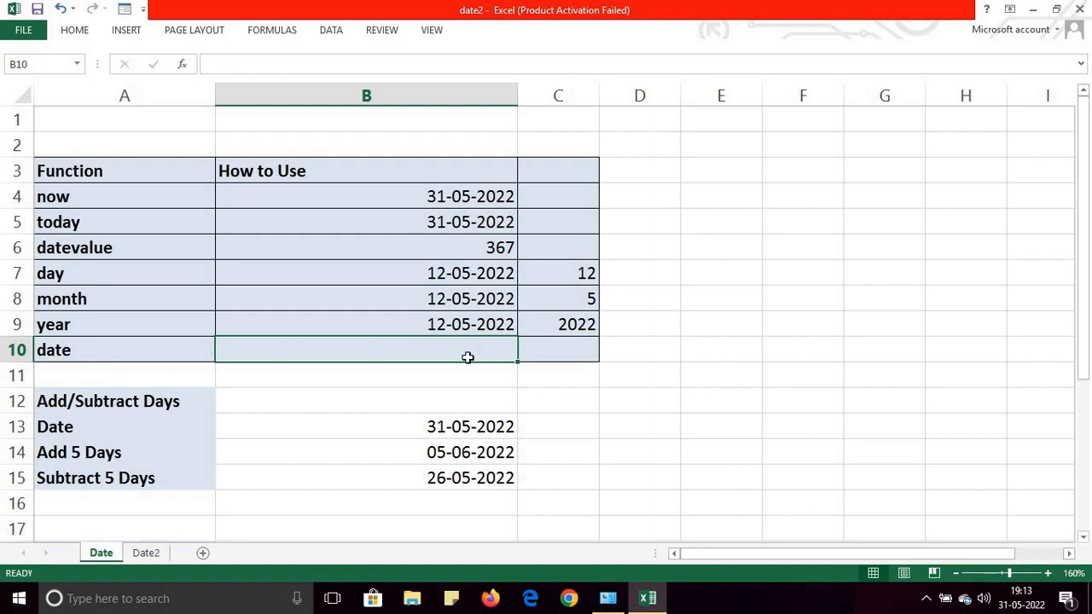
pyautogui.write('=')
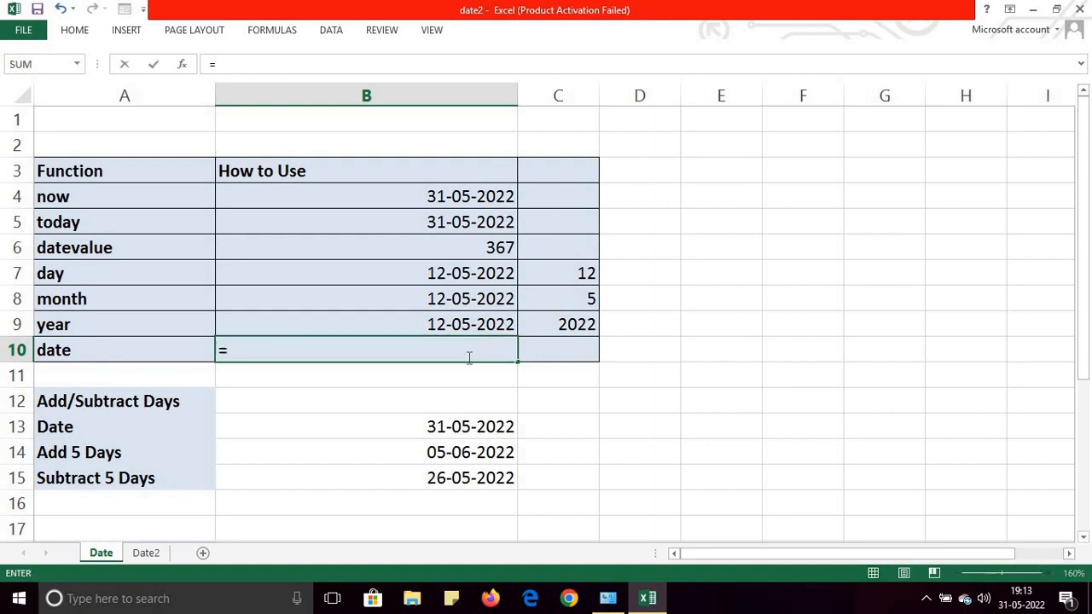
pyautogui.write('date')
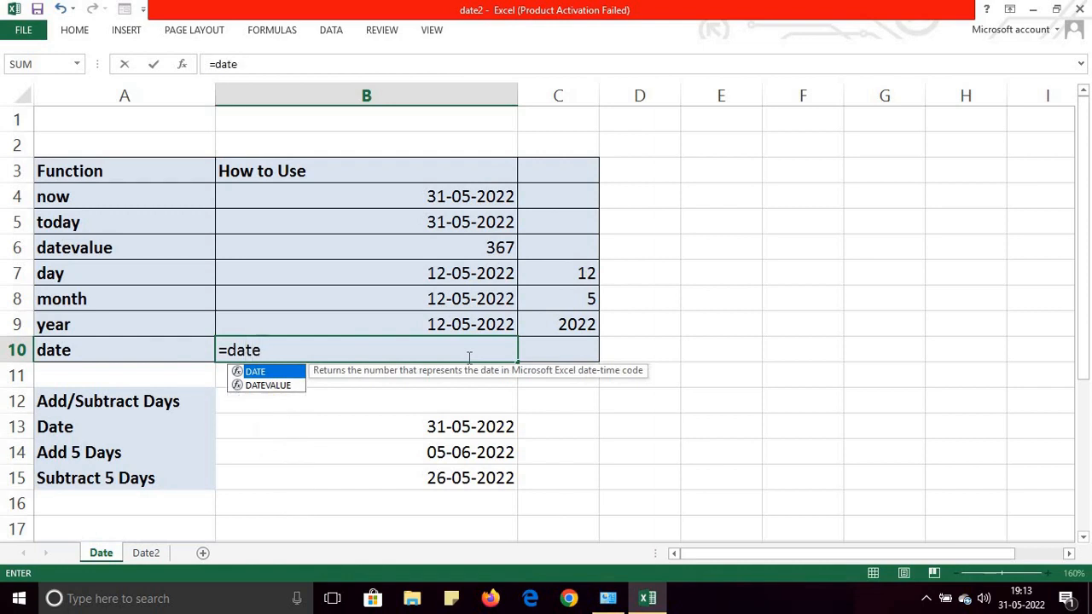
pyautogui.write('(')
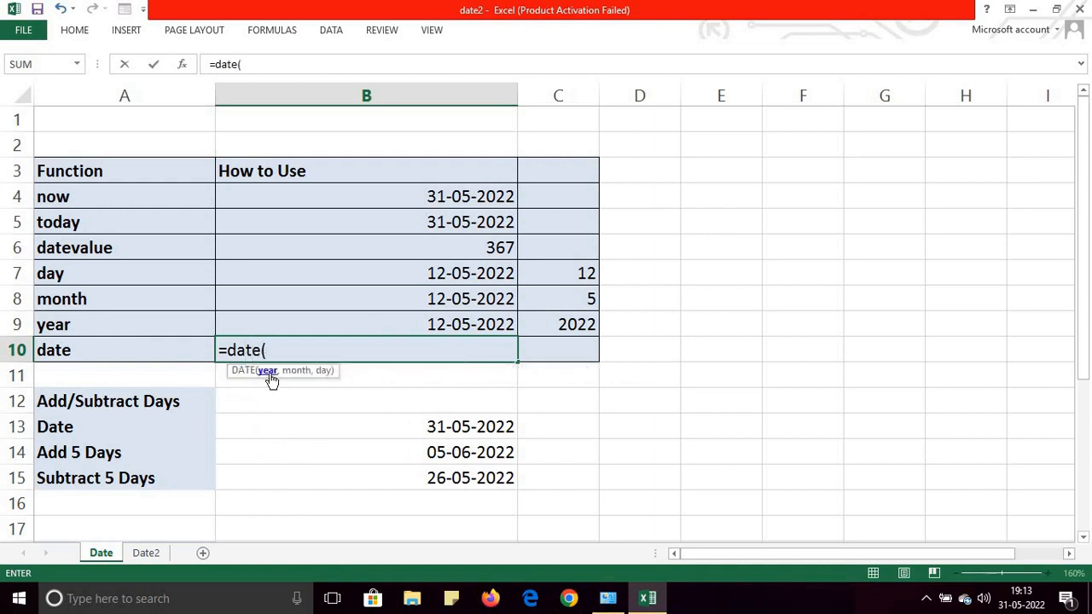
pyautogui.click(565, 322)
pyautogui.write(',')
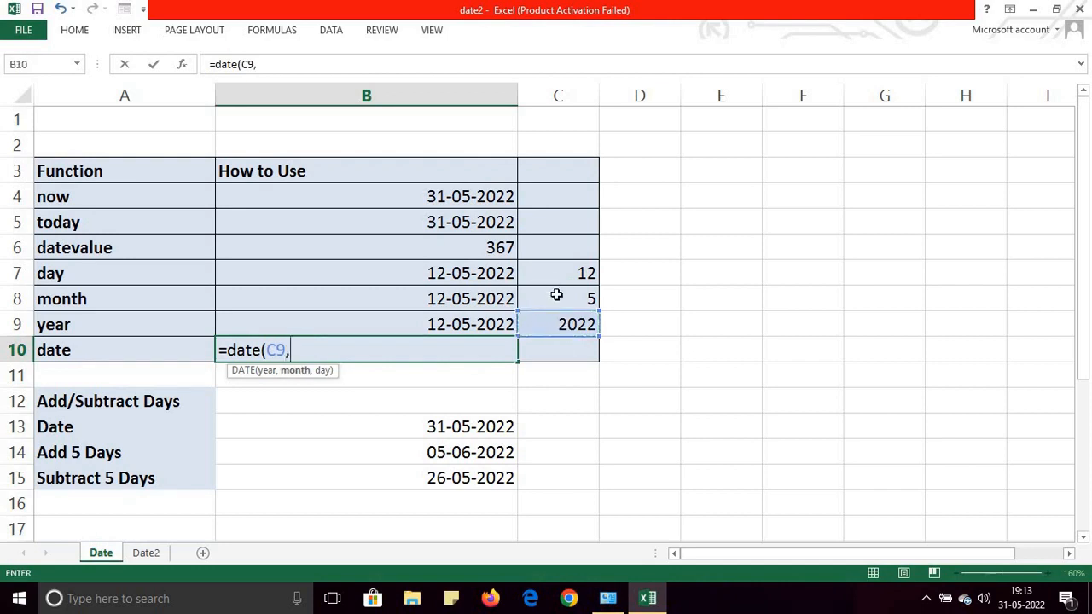
pyautogui.click(556, 291)
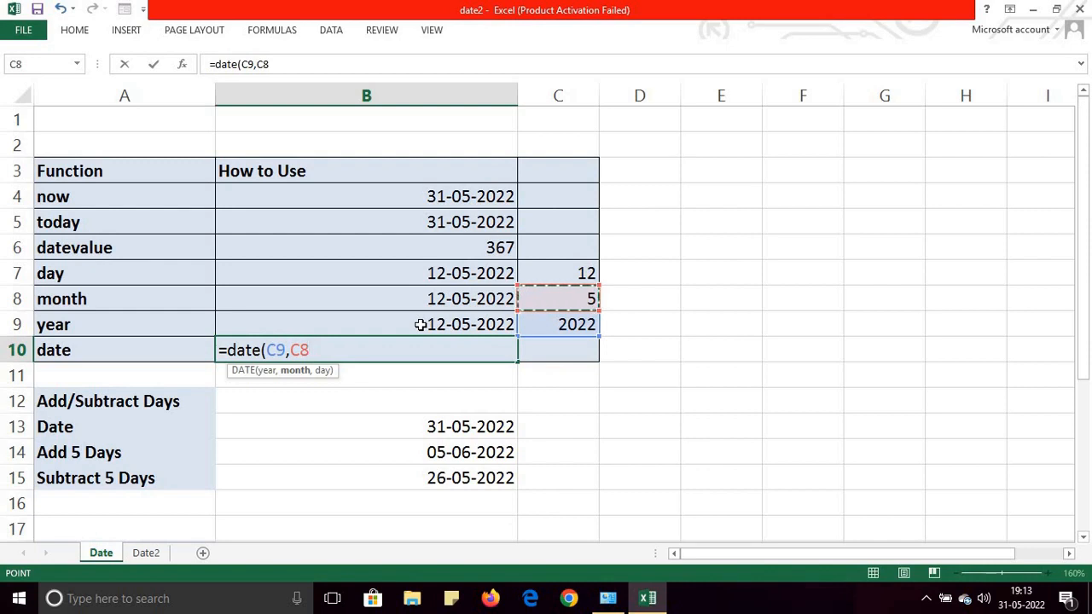
pyautogui.write(',')
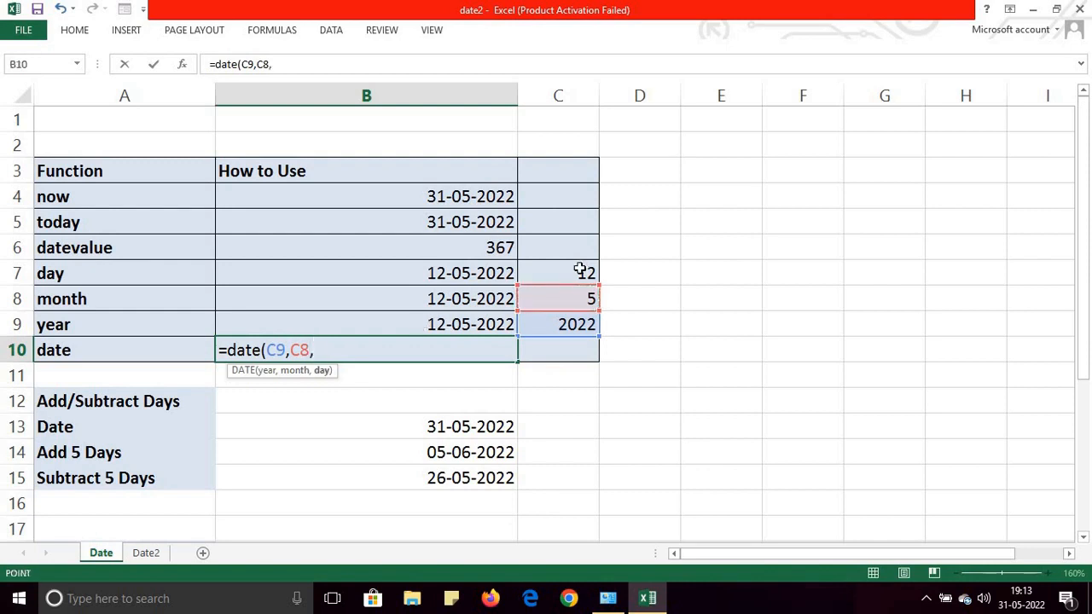
pyautogui.click(576, 271)
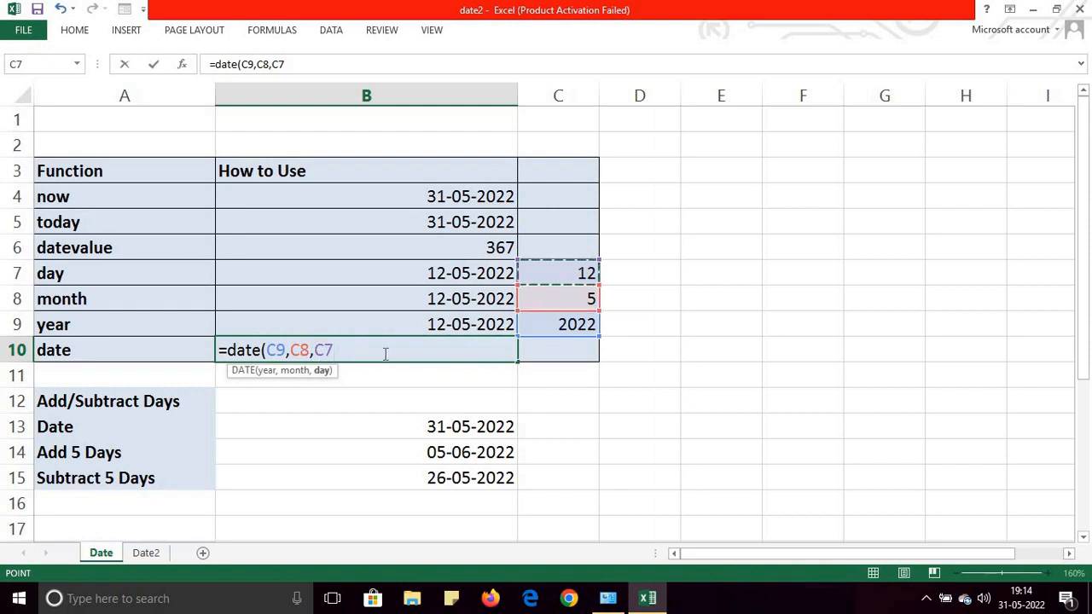
pyautogui.write(')')
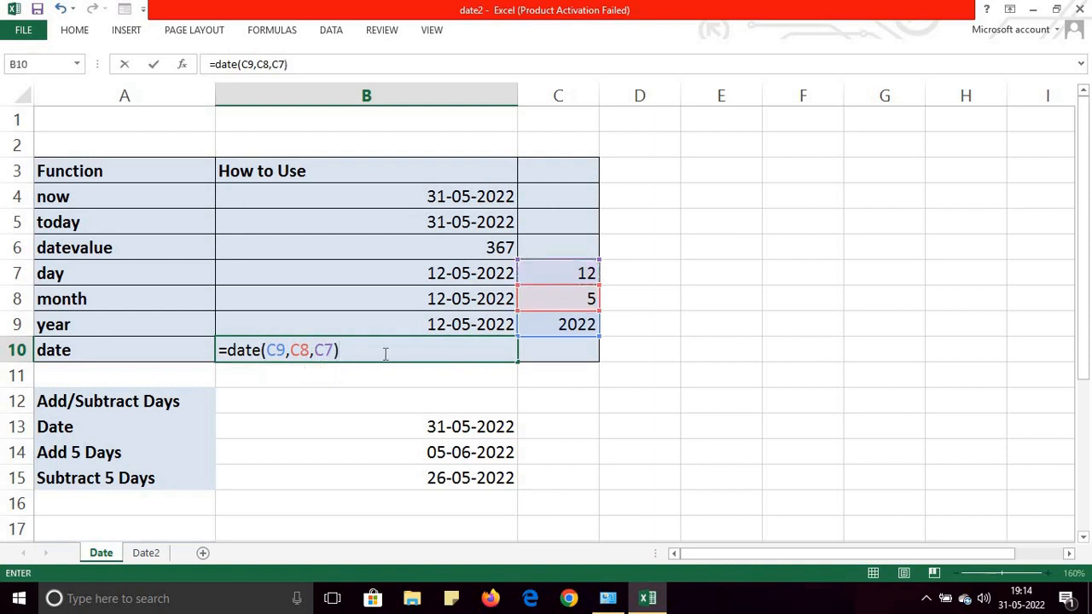
pyautogui.press('Return')
pyautogui.click(420, 352)
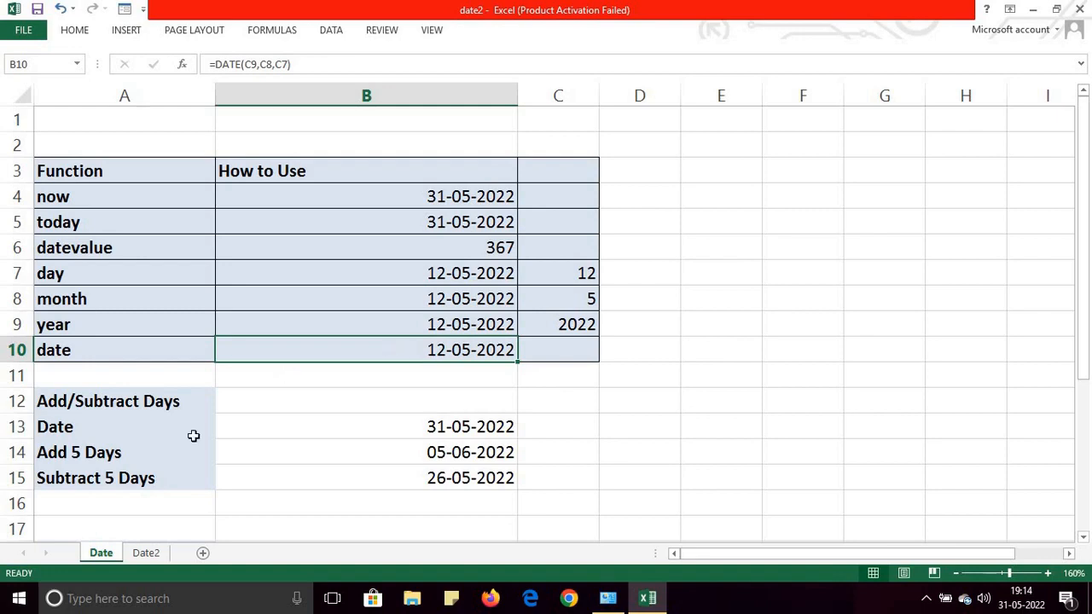
# Switch to the Date2 sheet and autofit column H to the holiday dates.
pyautogui.click(145, 553)
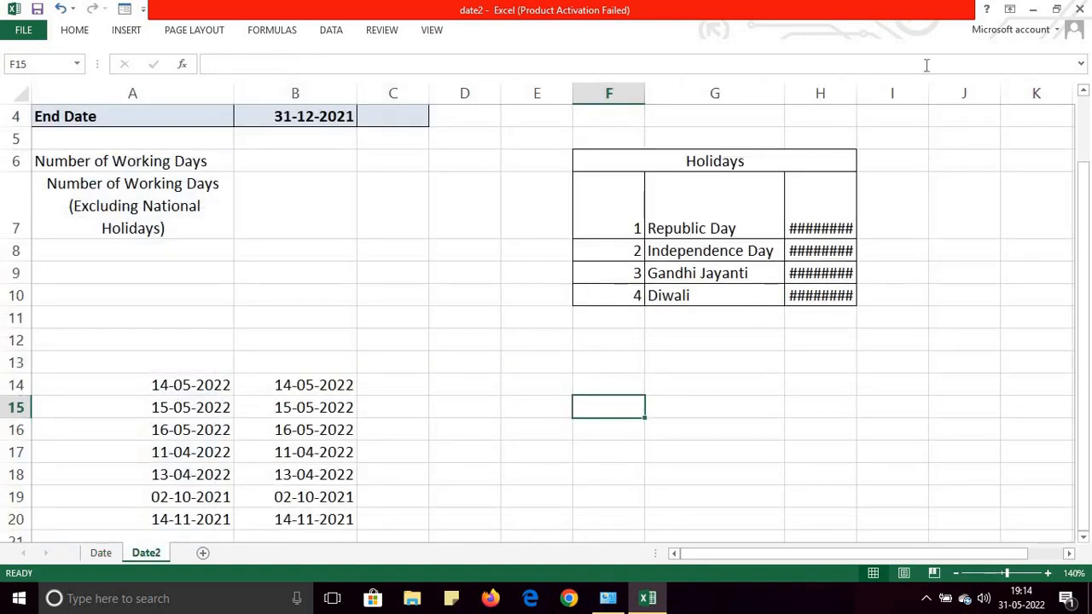
pyautogui.doubleClick(855, 92)
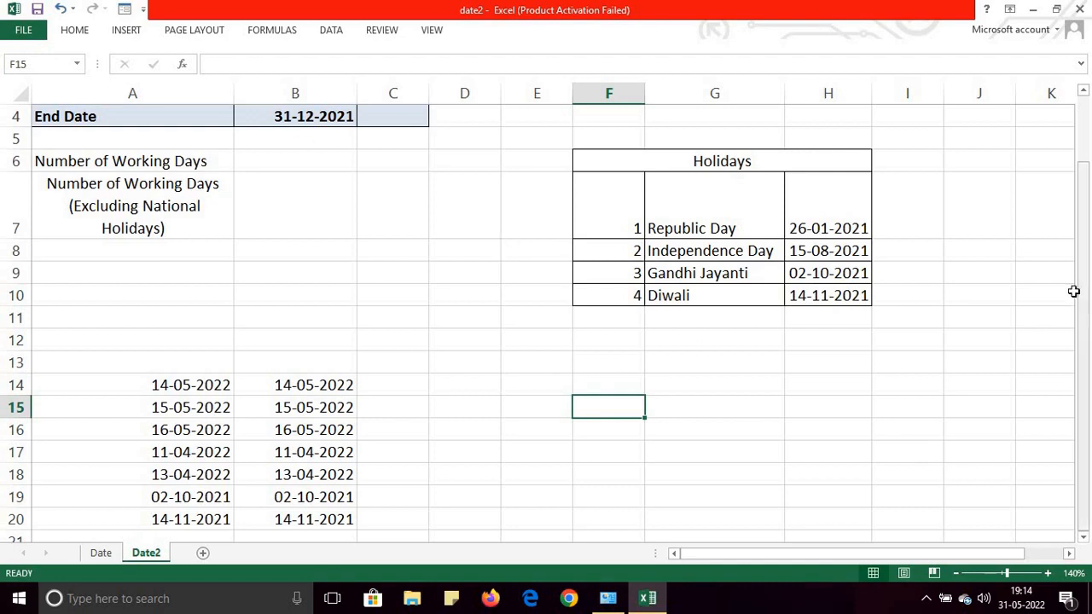
pyautogui.moveTo(1082, 292); pyautogui.dragTo(1081, 282)
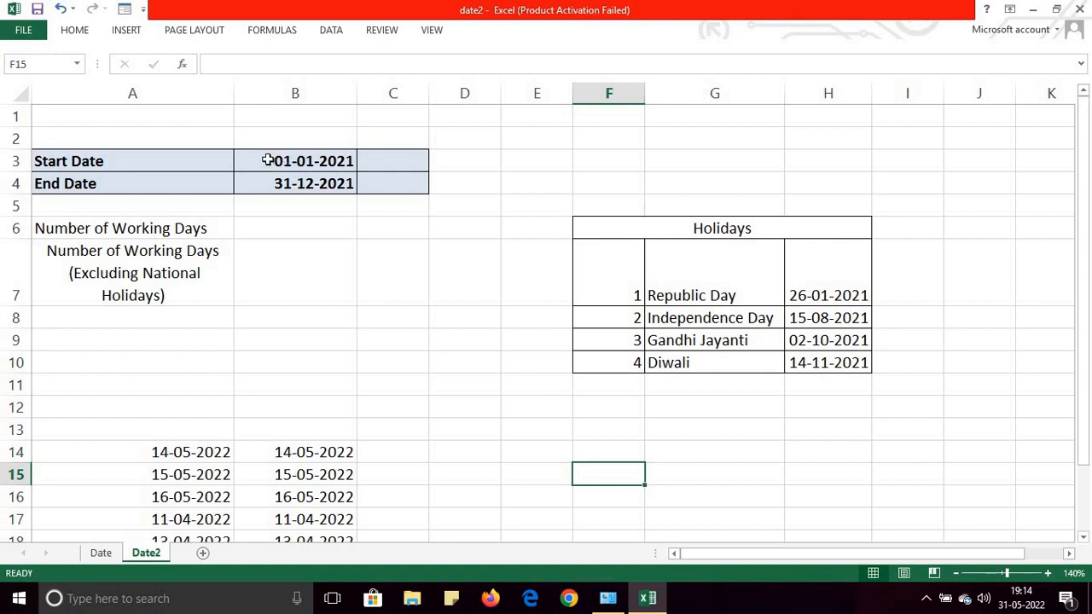
# Enter =NETWORKDAYS(B3,B4) in cell B6 to count the working days between the start and end dates, and review its formula.
pyautogui.moveTo(281, 165); pyautogui.dragTo(287, 183)
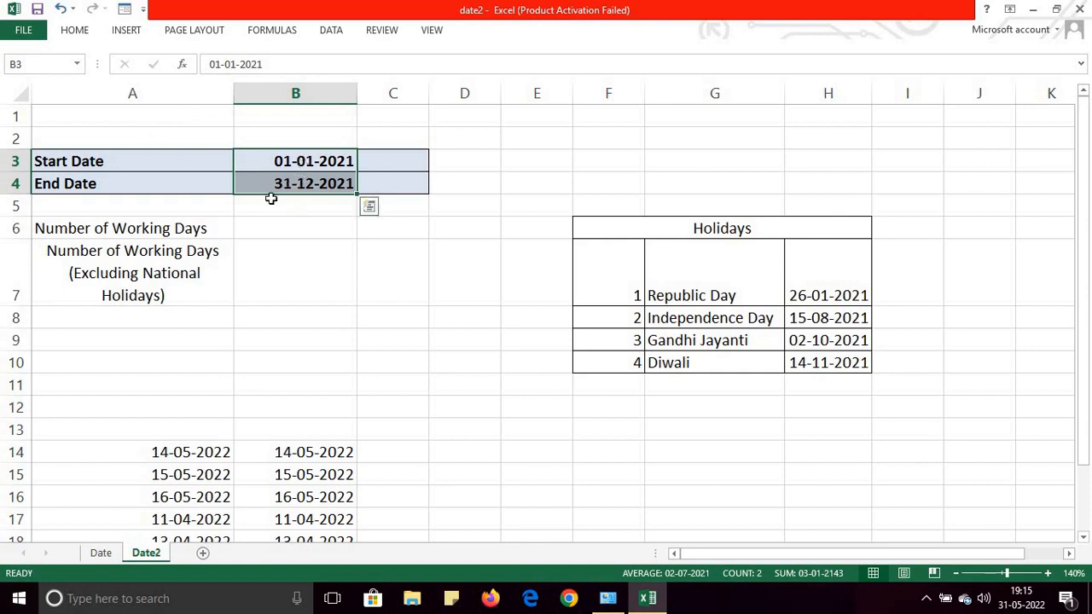
pyautogui.click(303, 228)
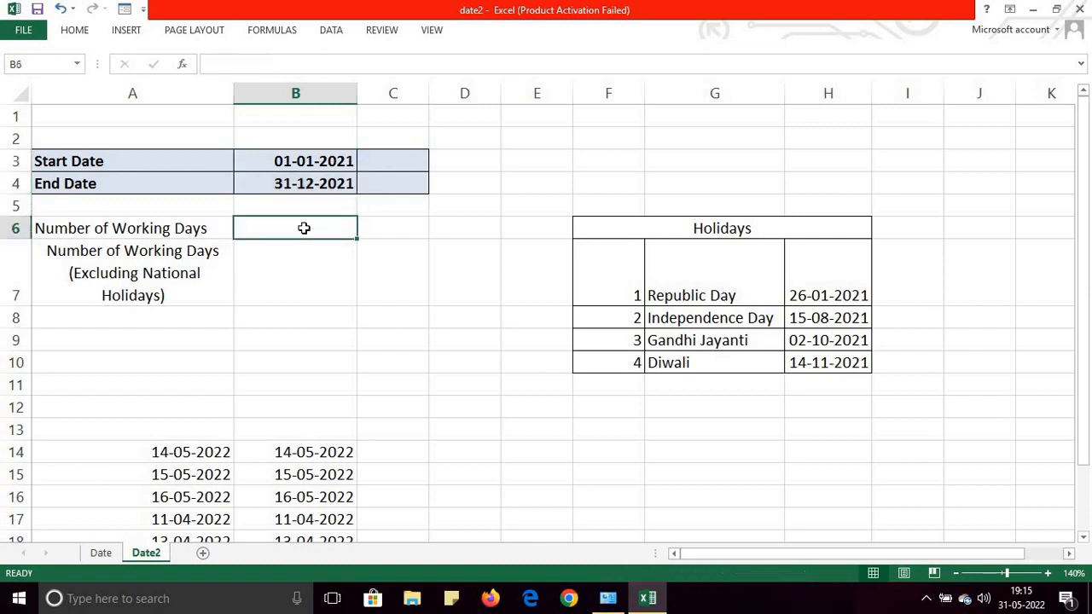
pyautogui.write('=')
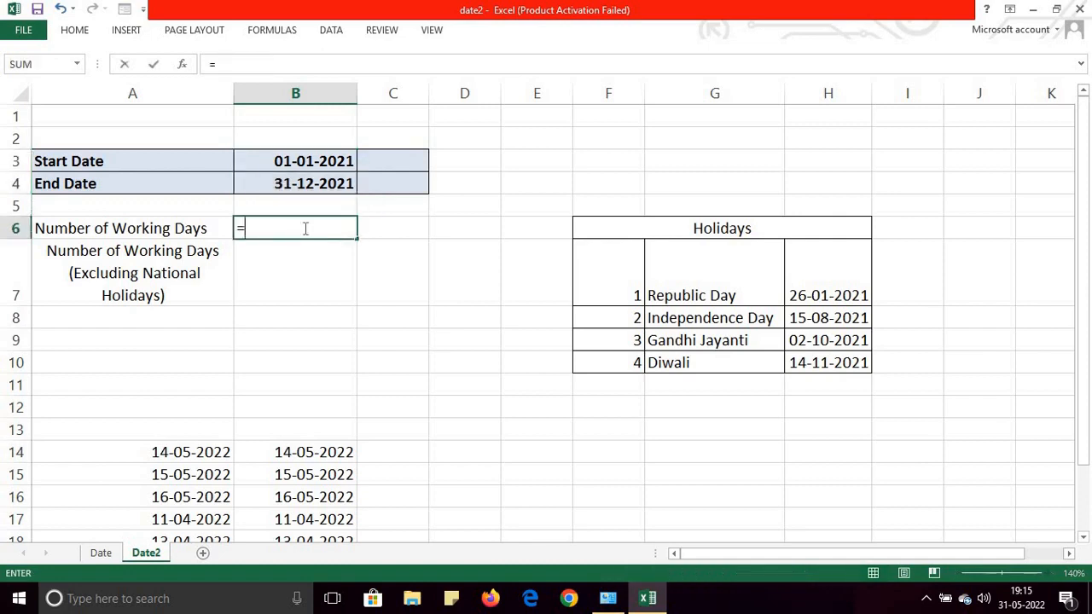
pyautogui.write('n')
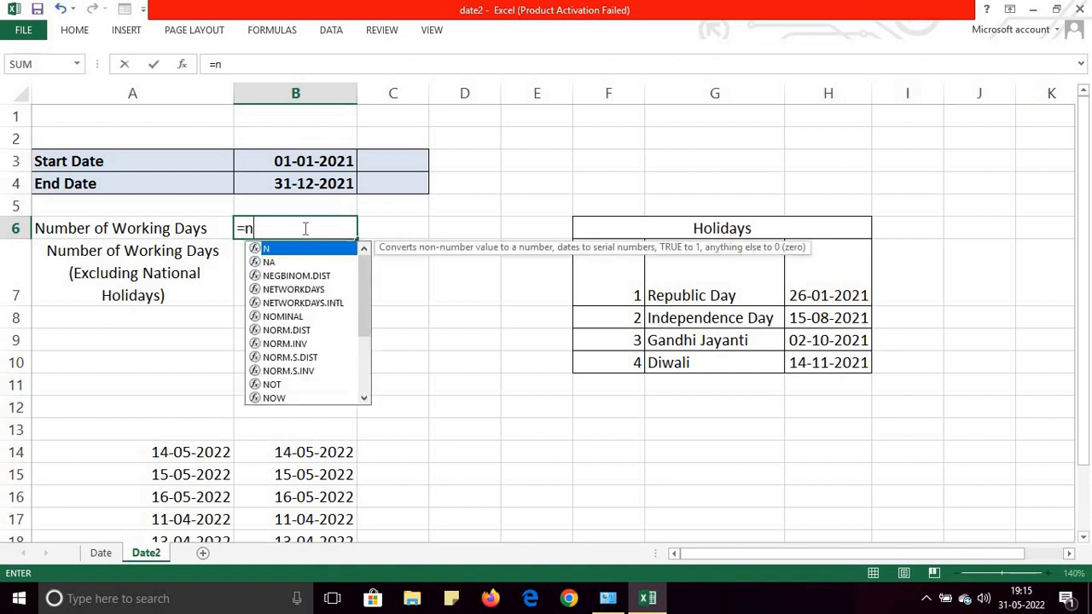
pyautogui.write('et')
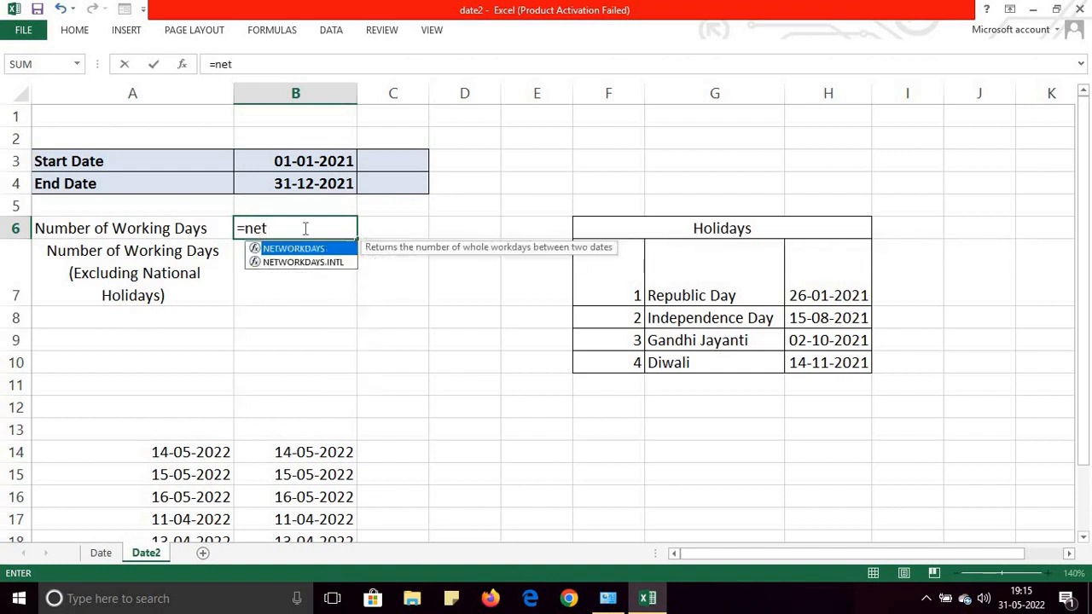
pyautogui.press('Tab')
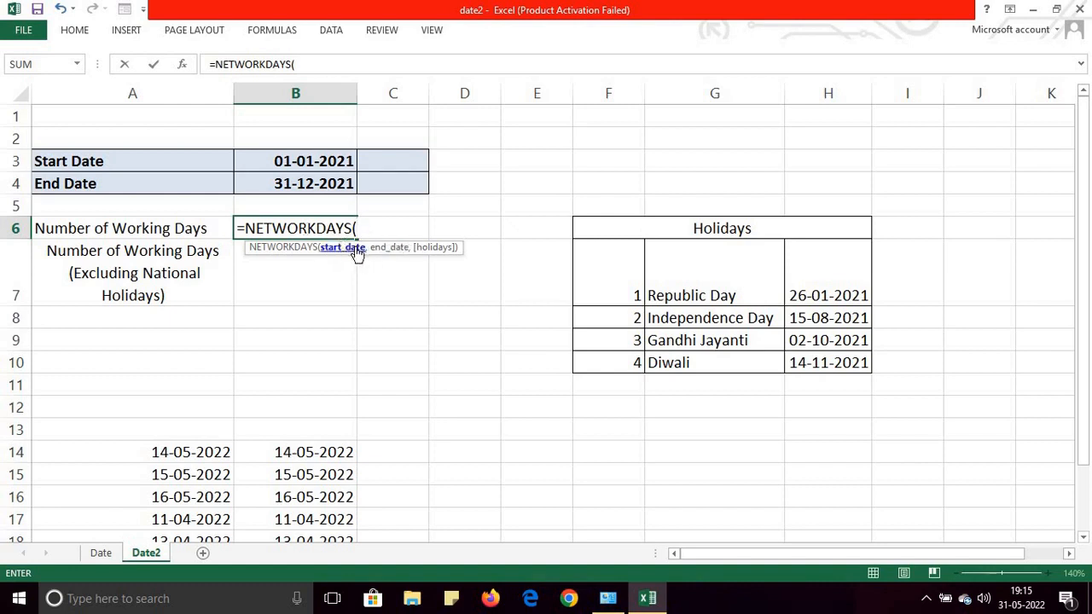
pyautogui.click(315, 162)
pyautogui.write(',')
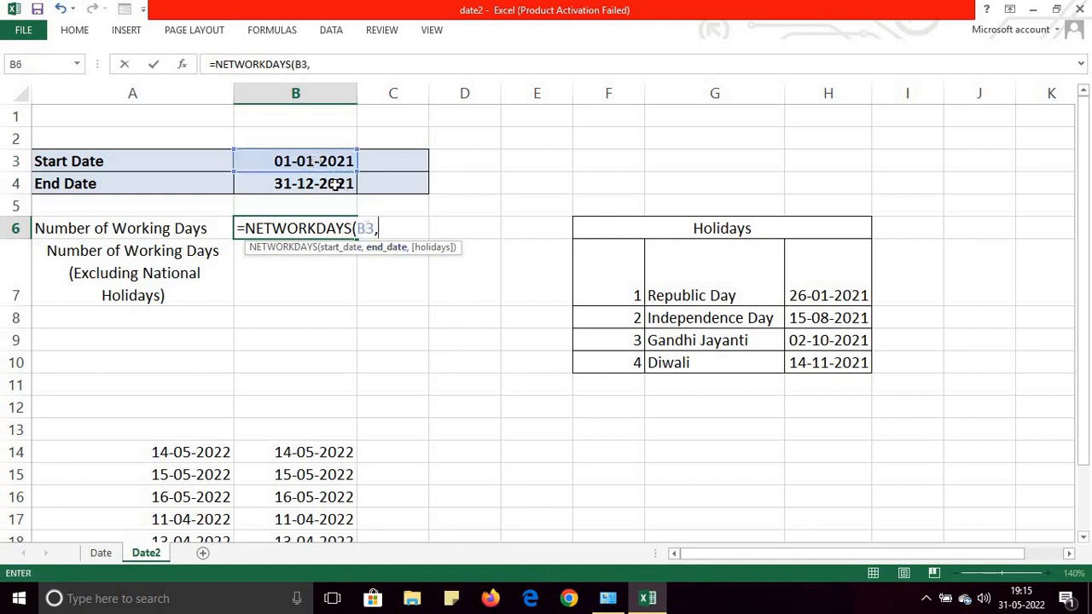
pyautogui.click(337, 184)
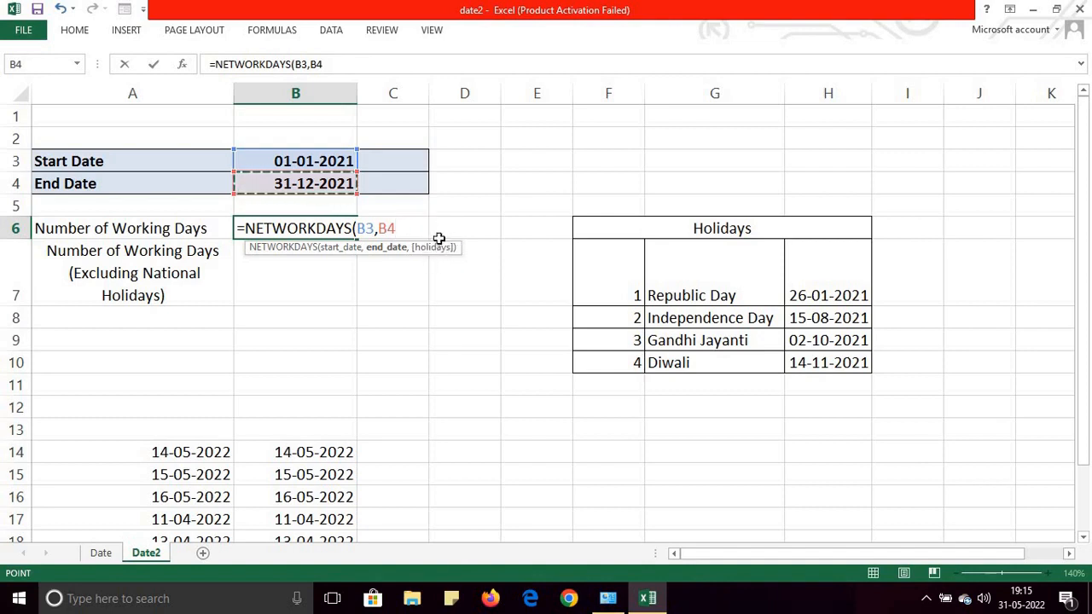
pyautogui.write(')')
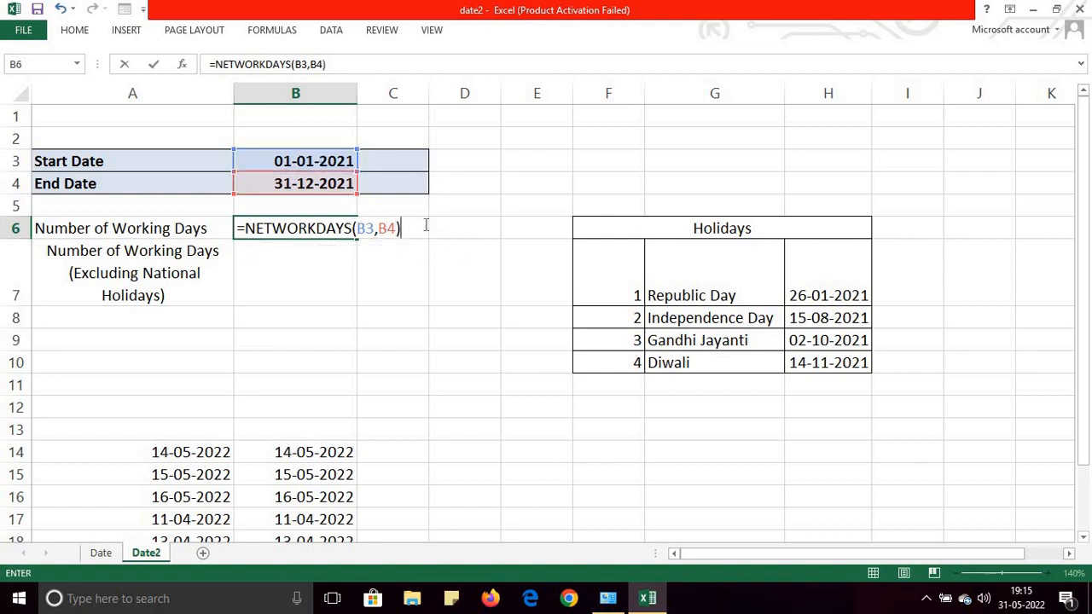
pyautogui.press('Return')
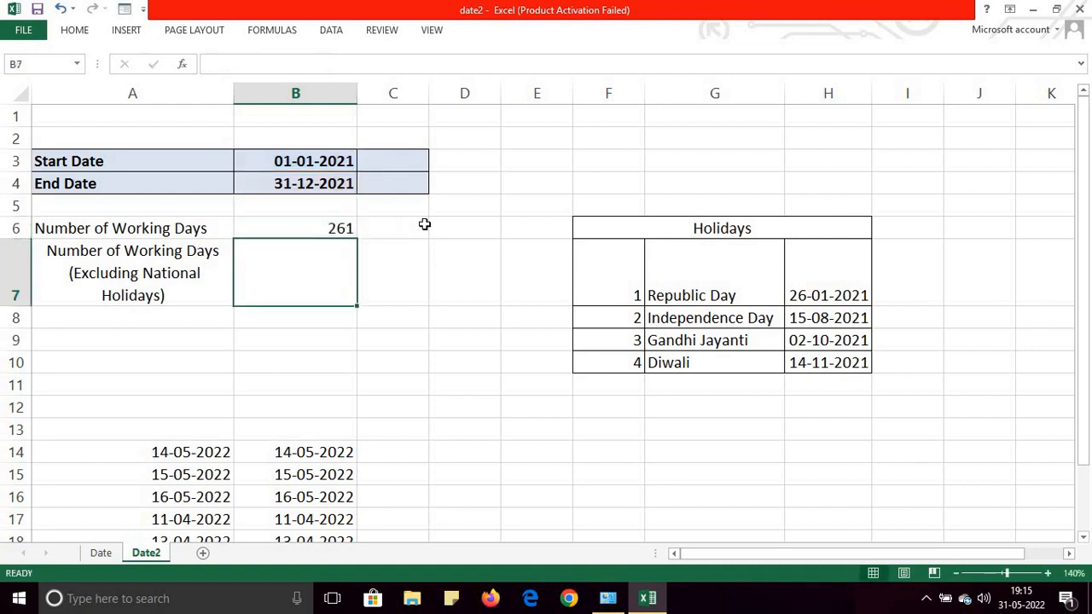
pyautogui.click(330, 228)
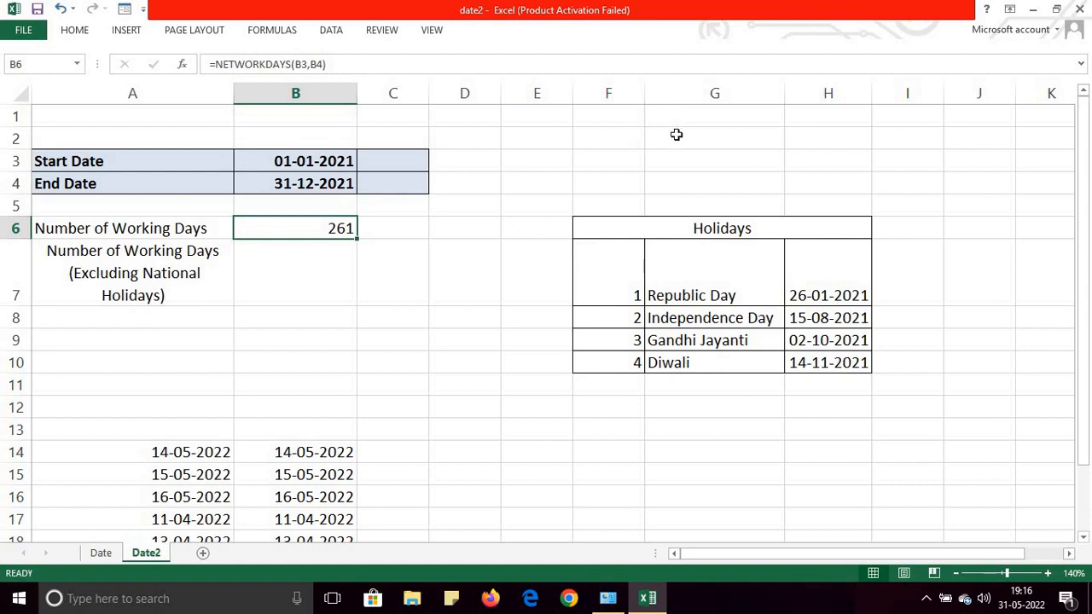
# Enter the weekend-day calculation 52*2=104 as a note in cell G2.
pyautogui.click(676, 135)
pyautogui.write('52')
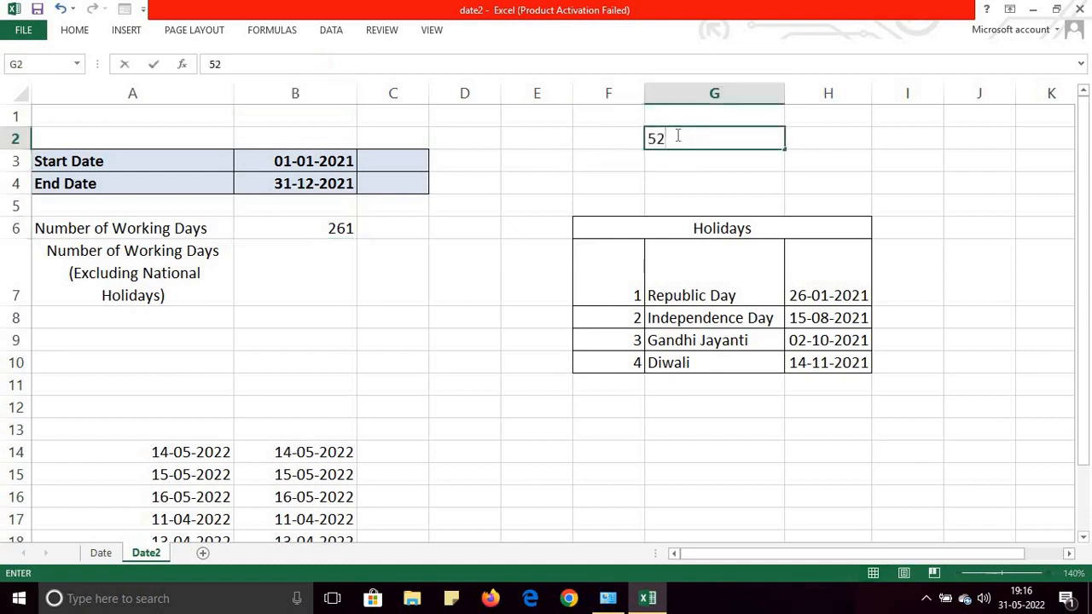
pyautogui.write('*2=104')
pyautogui.click(701, 165)
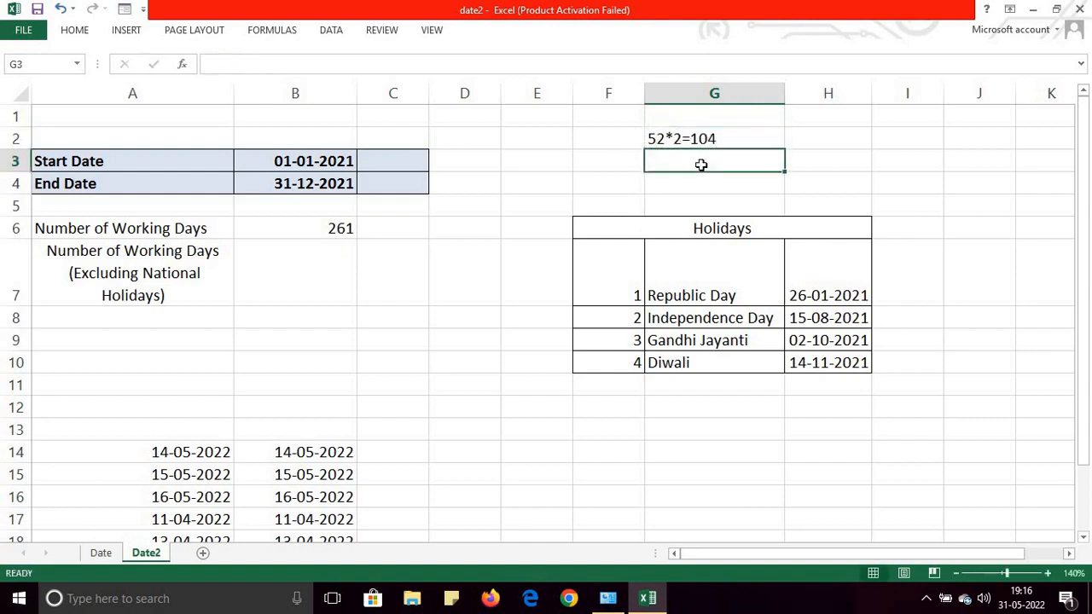
pyautogui.write('365')
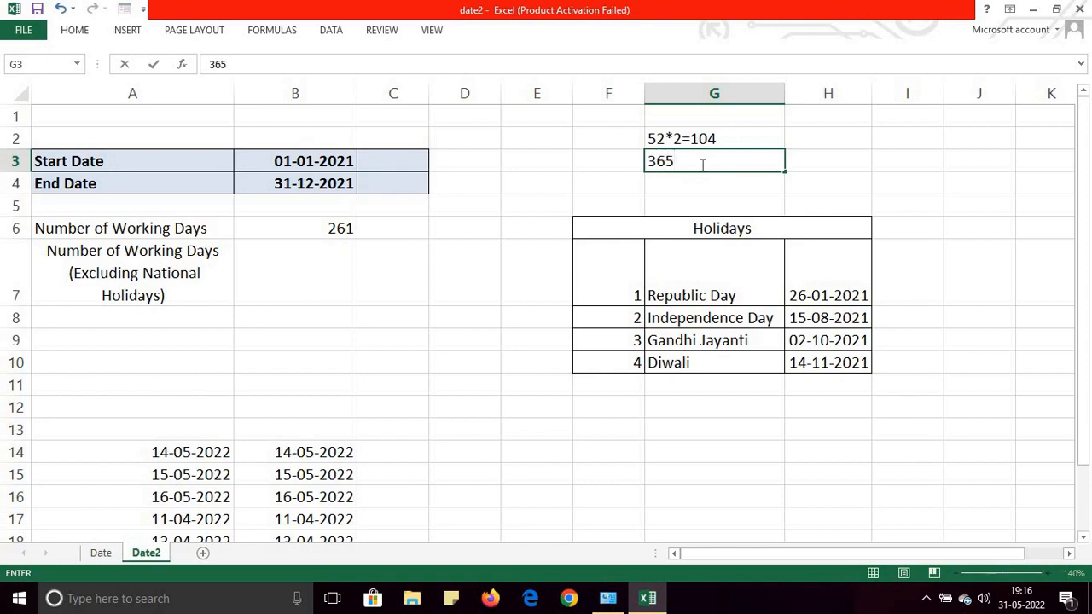
pyautogui.press('BackSpace')
pyautogui.press('BackSpace')
pyautogui.press('BackSpace')
pyautogui.click(323, 231)
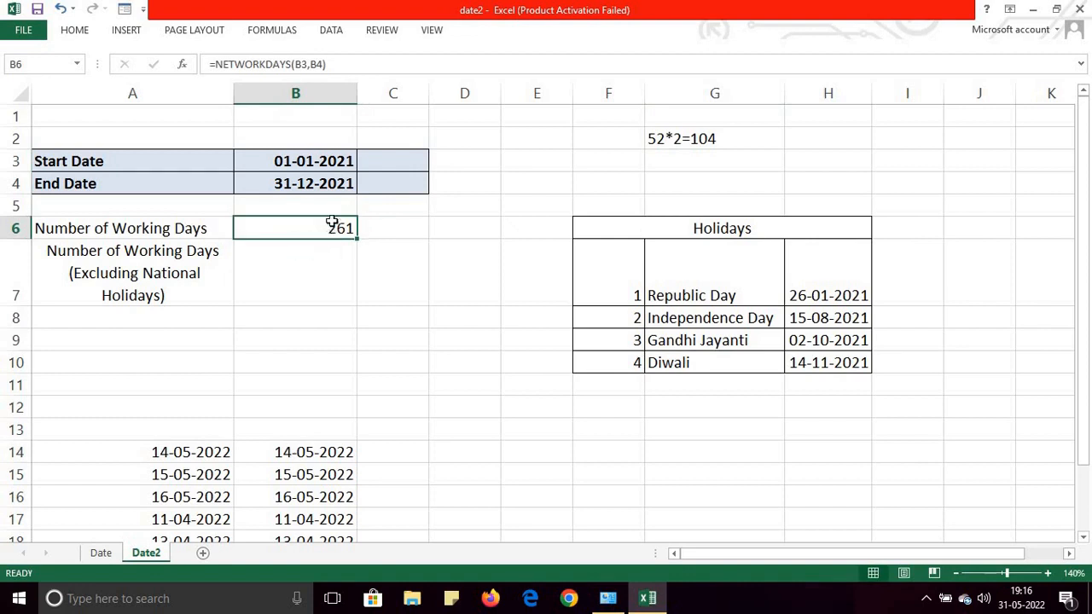
# Set the start date in B3 to 01-01-2020 and the end date in B4 to 31-12-2020, and check the working days in B6.
pyautogui.doubleClick(353, 161)
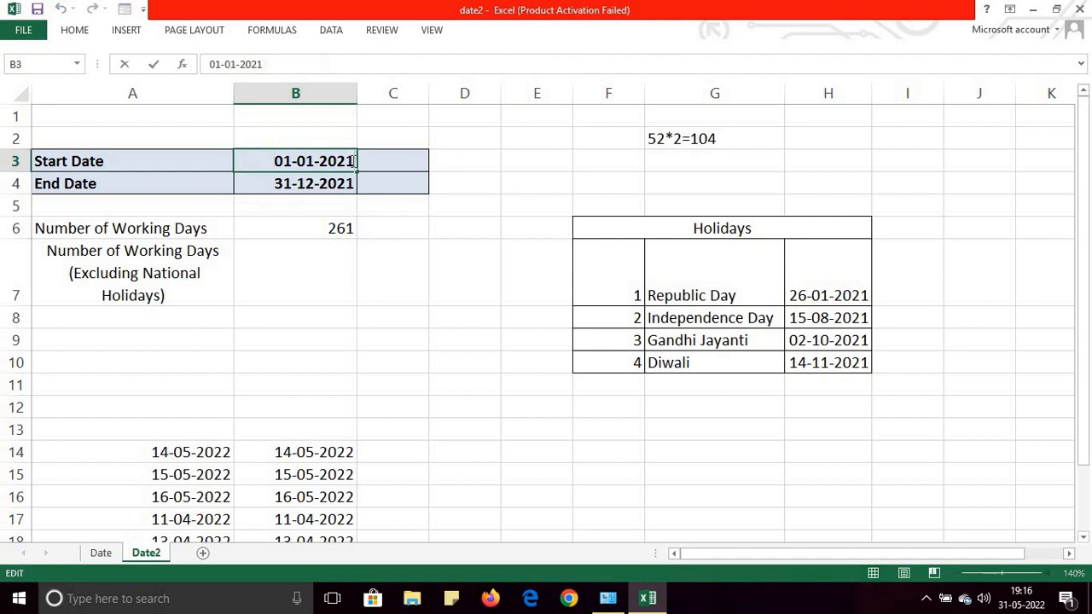
pyautogui.press('BackSpace')
pyautogui.write('0')
pyautogui.click(350, 184)
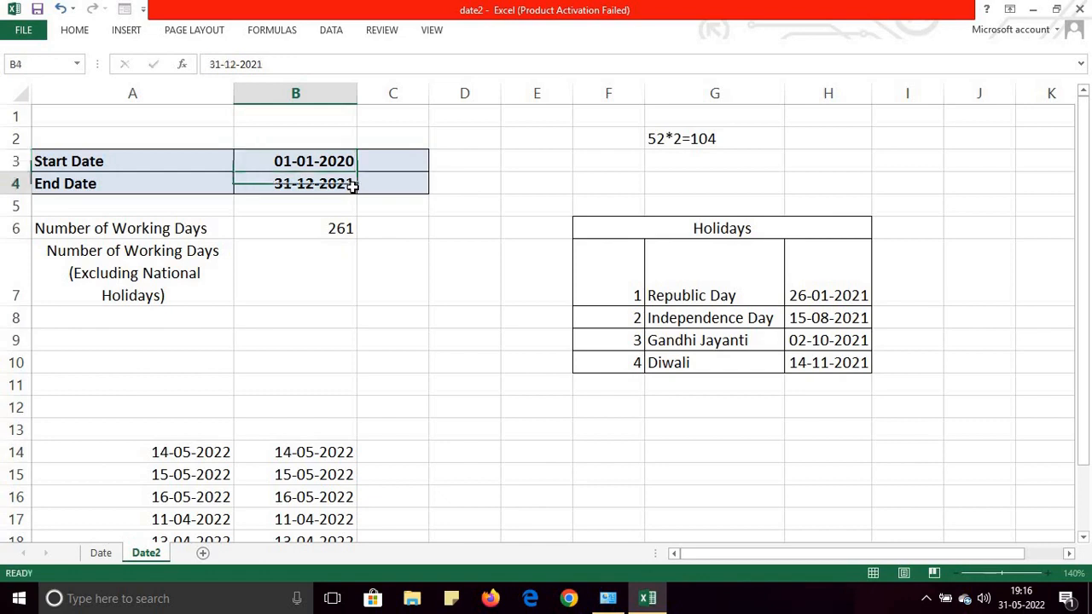
pyautogui.doubleClick(354, 186)
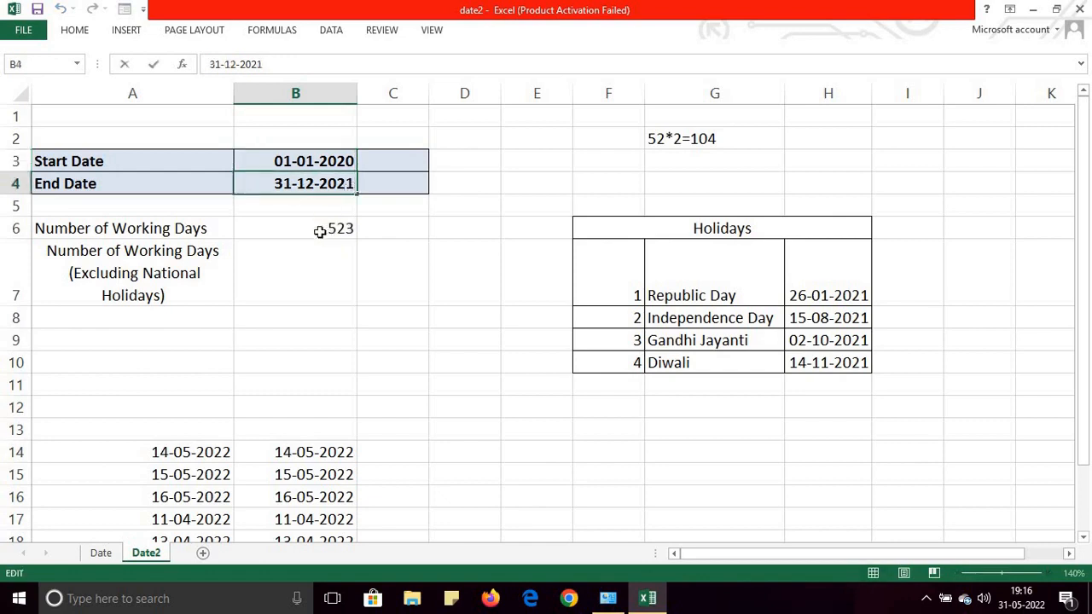
pyautogui.press('BackSpace')
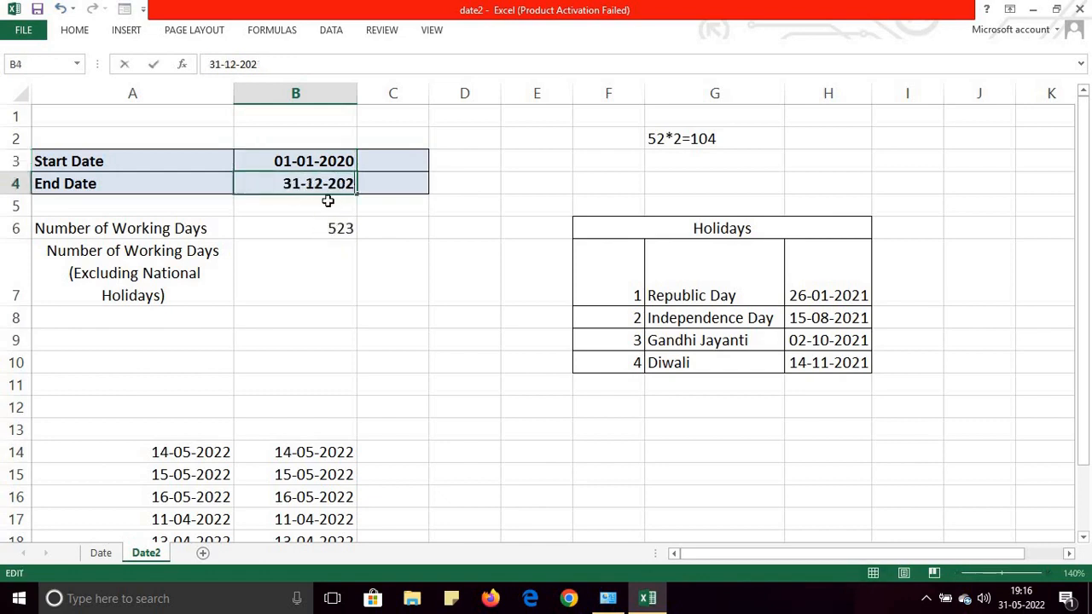
pyautogui.write('0')
pyautogui.click(312, 233)
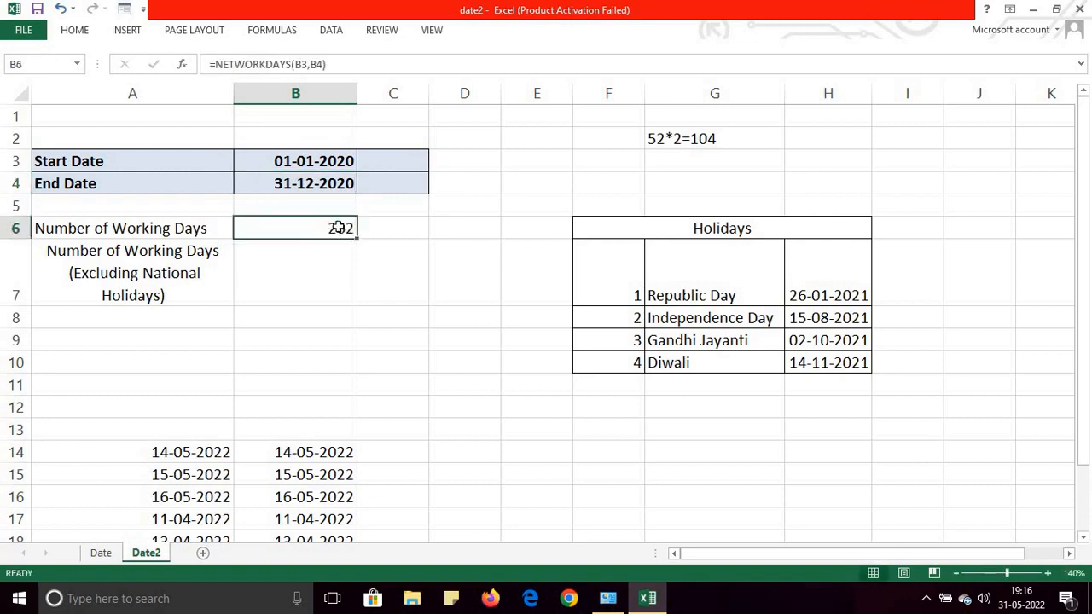
# Set the end date in cell B4 to 31-11-2021.
pyautogui.click(352, 183)
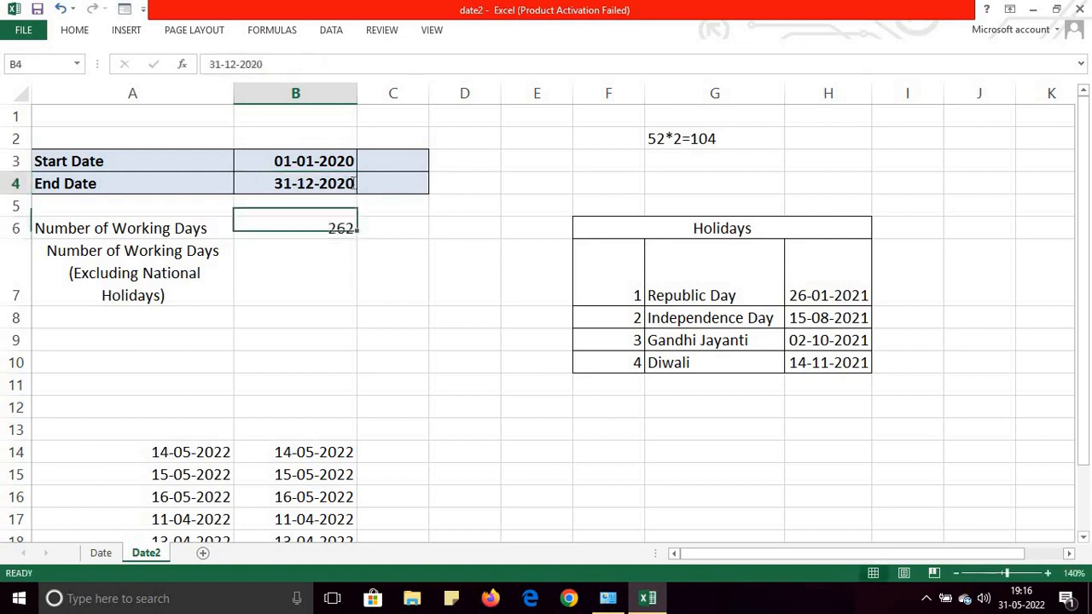
pyautogui.doubleClick(351, 183)
pyautogui.press('BackSpace')
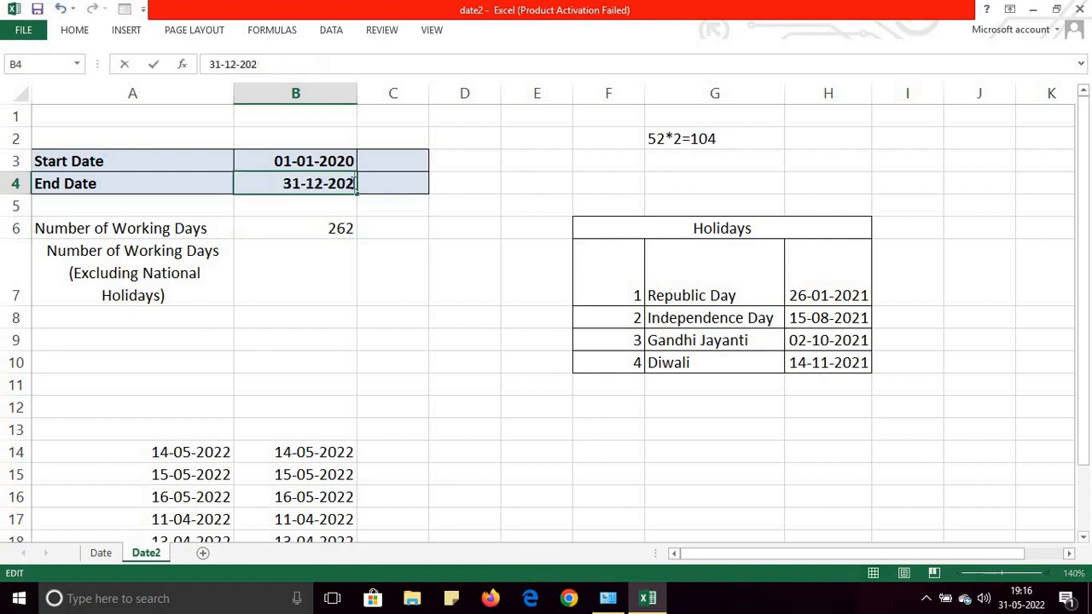
pyautogui.write('1')
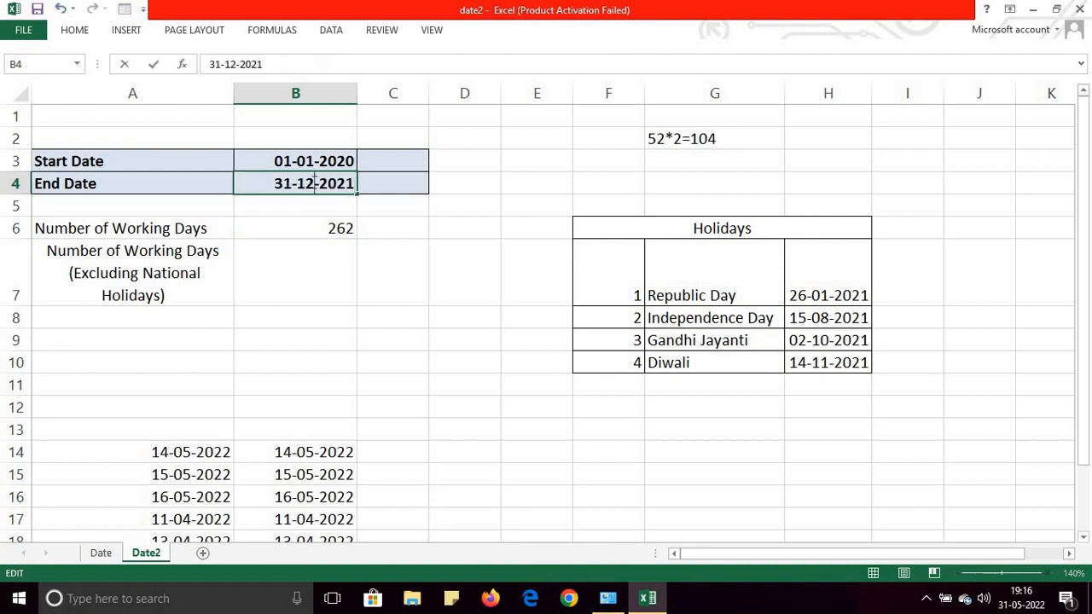
pyautogui.click(314, 182)
pyautogui.press('BackSpace')
pyautogui.write('1')
# Set the start date in B3 to 01-04-2020 and the end date in B4 to 31-03-2021, and check the working days in B6.
pyautogui.doubleClick(315, 162)
pyautogui.press('BackSpace')
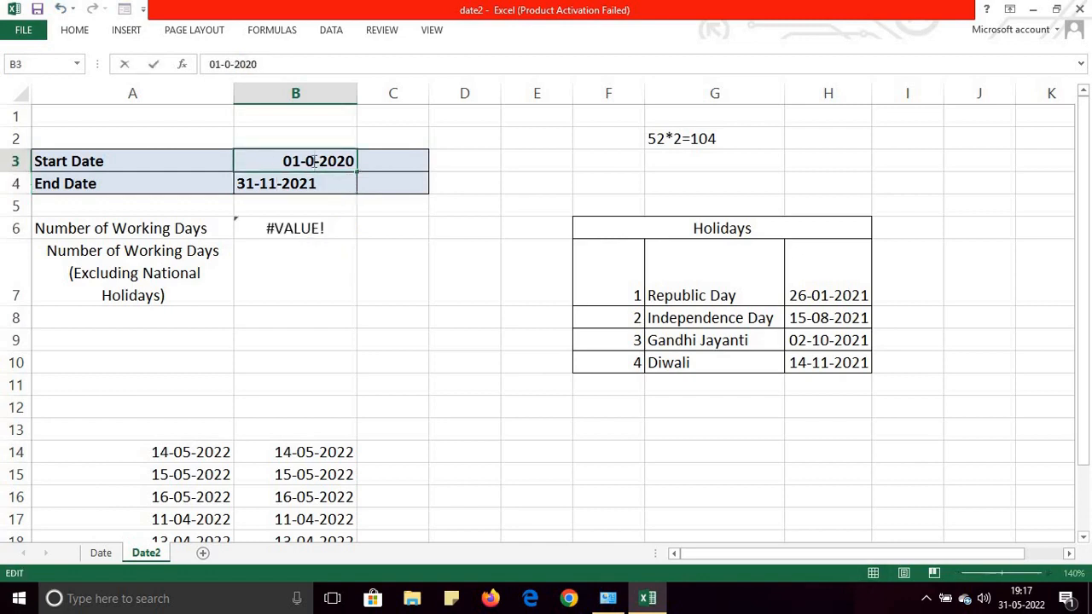
pyautogui.write('4')
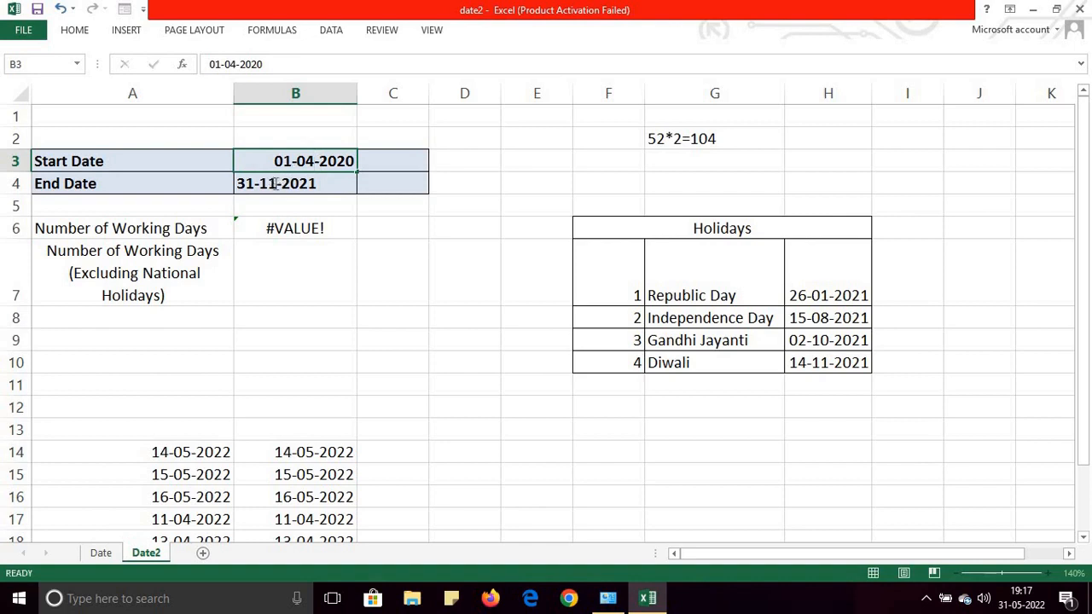
pyautogui.doubleClick(274, 183)
pyautogui.press('BackSpace')
pyautogui.press('BackSpace')
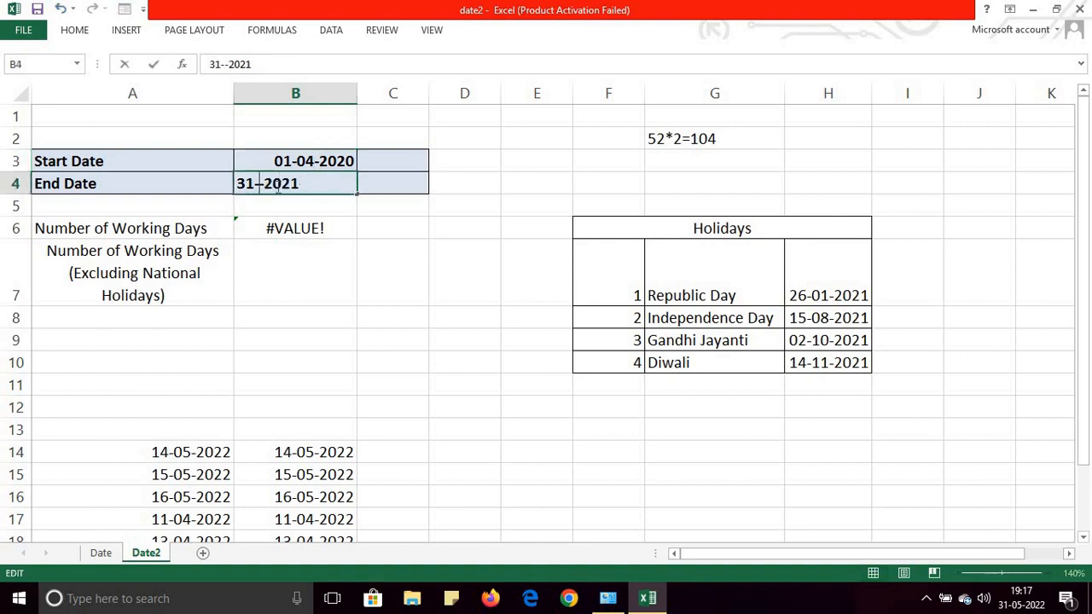
pyautogui.write('03')
pyautogui.press('Return')
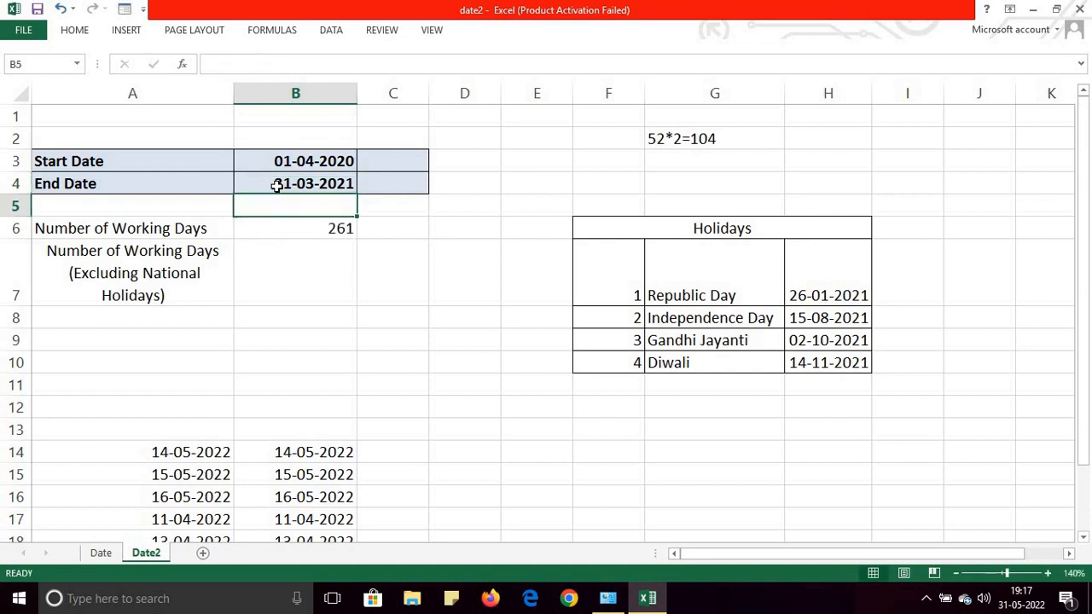
pyautogui.click(313, 231)
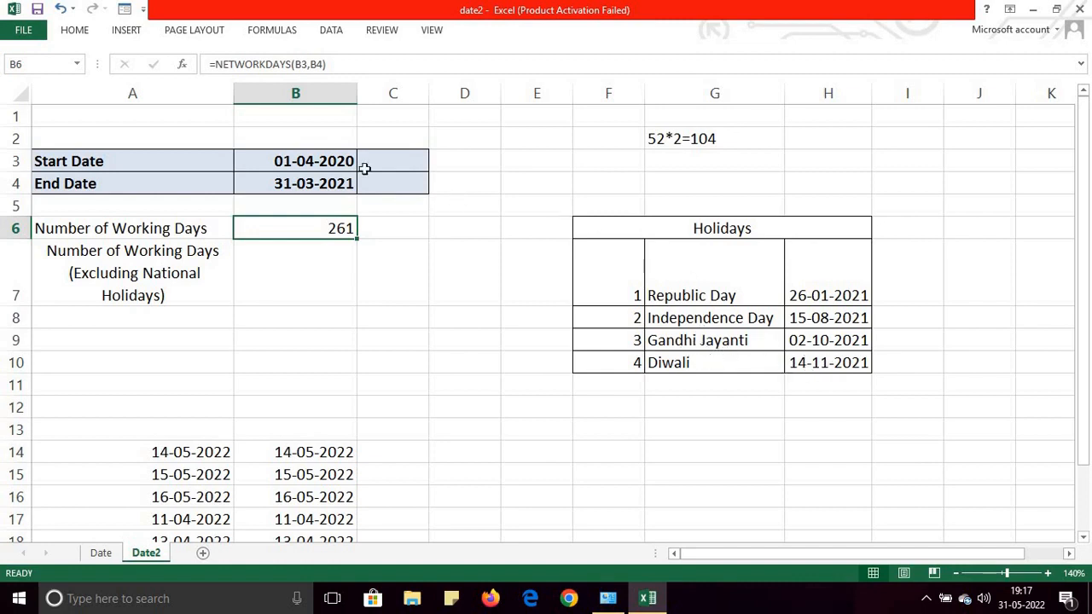
# Set the start date in cell B3 to 01-01-2021.
pyautogui.click(315, 161)
pyautogui.doubleClick(314, 162)
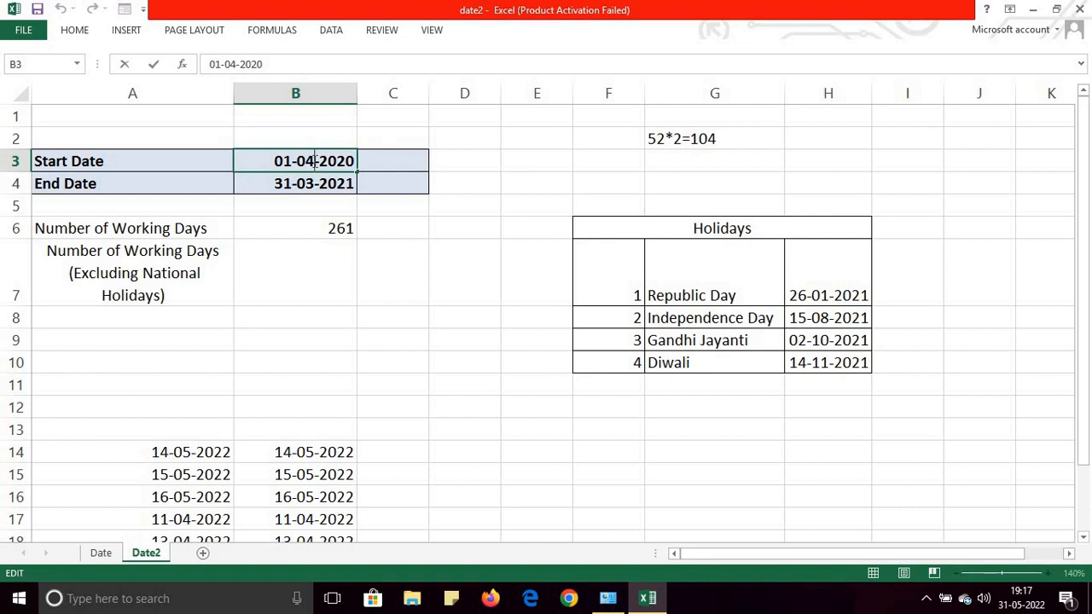
pyautogui.press('BackSpace')
pyautogui.write('1')
pyautogui.press('Right')
pyautogui.press('Right')
pyautogui.press('Right')
pyautogui.press('Right')
pyautogui.press('Right')
pyautogui.press('BackSpace')
pyautogui.write('1')
# Set the end date in cell B4 to 31-12-2021.
pyautogui.click(314, 185)
pyautogui.doubleClick(313, 185)
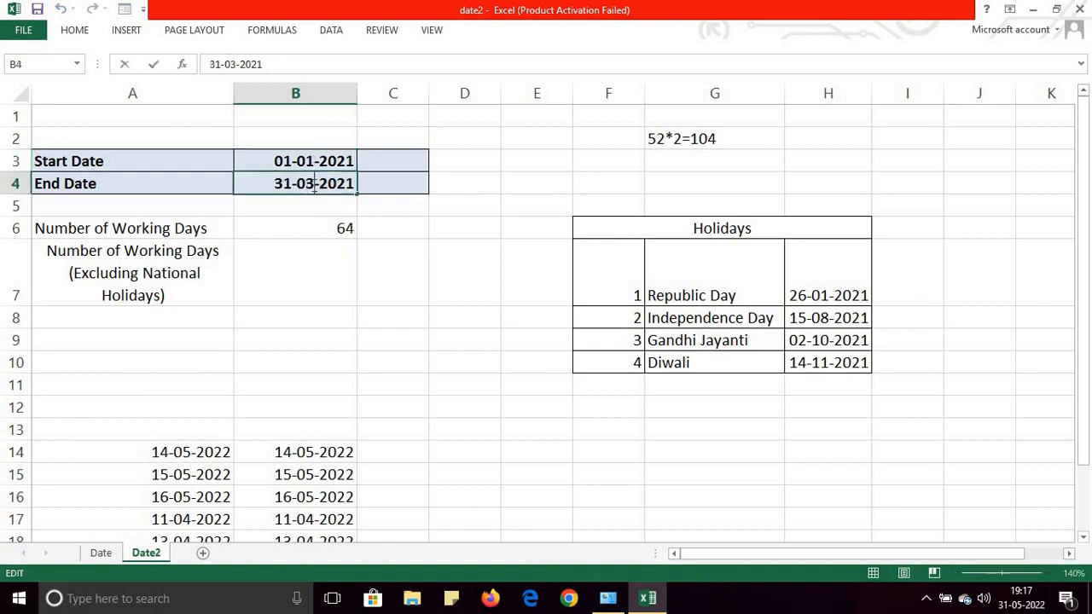
pyautogui.press('BackSpace')
pyautogui.press('BackSpace')
pyautogui.write('12')
# In cell B7, calculate the working days excluding national holidays with =NETWORKDAYS(B3,B4,H7:H10).
pyautogui.click(318, 256)
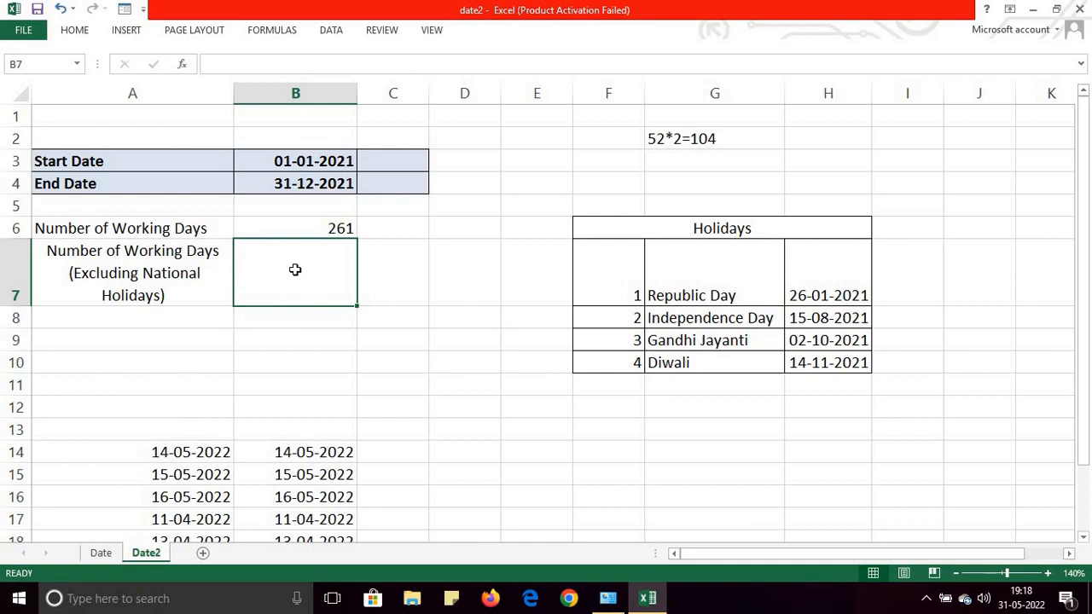
pyautogui.write('=')
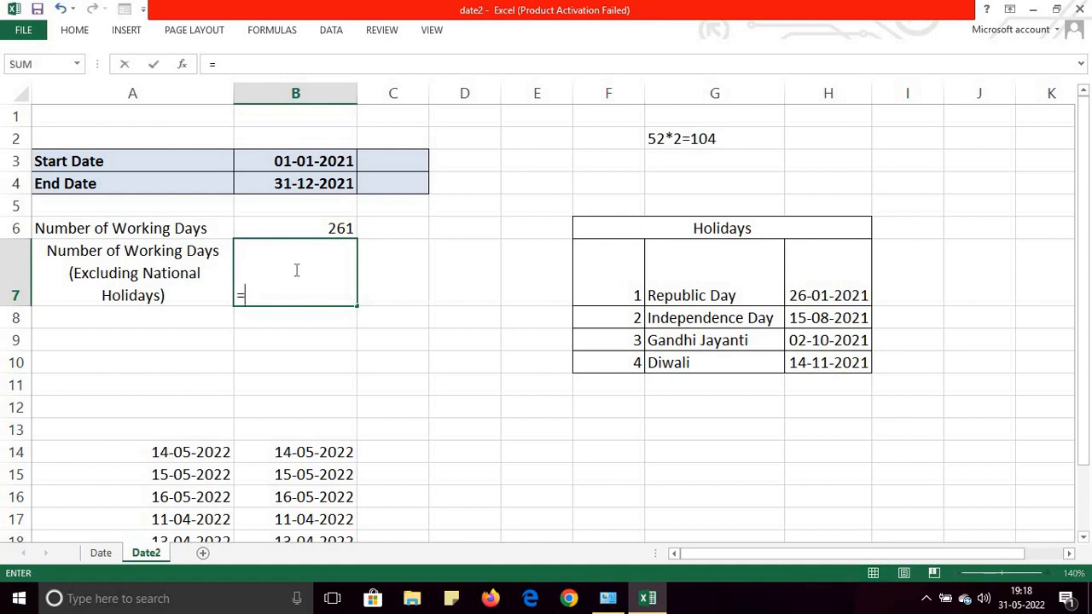
pyautogui.write('net')
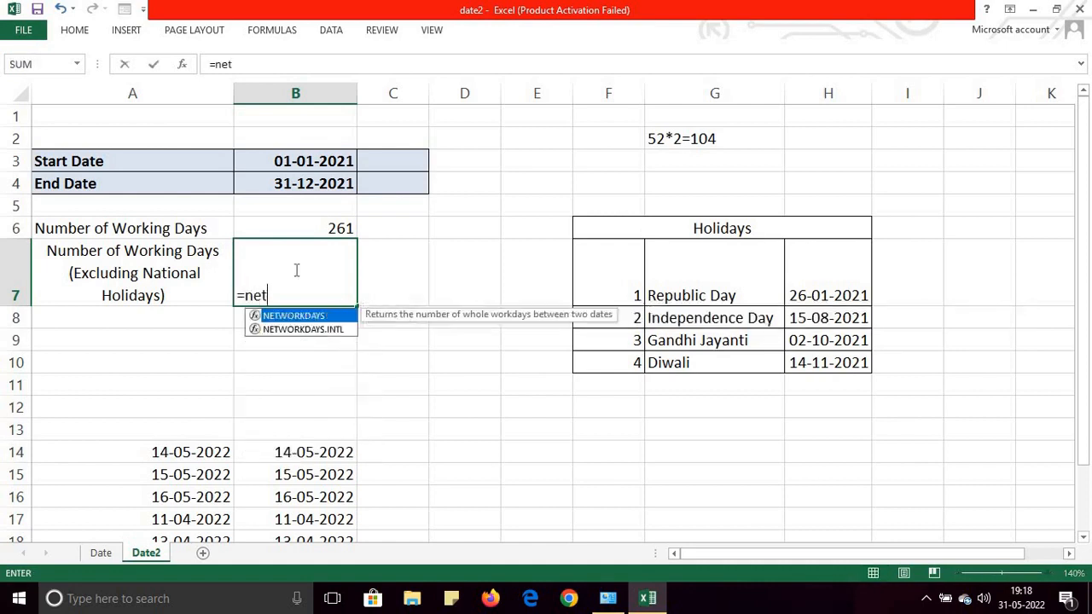
pyautogui.press('Tab')
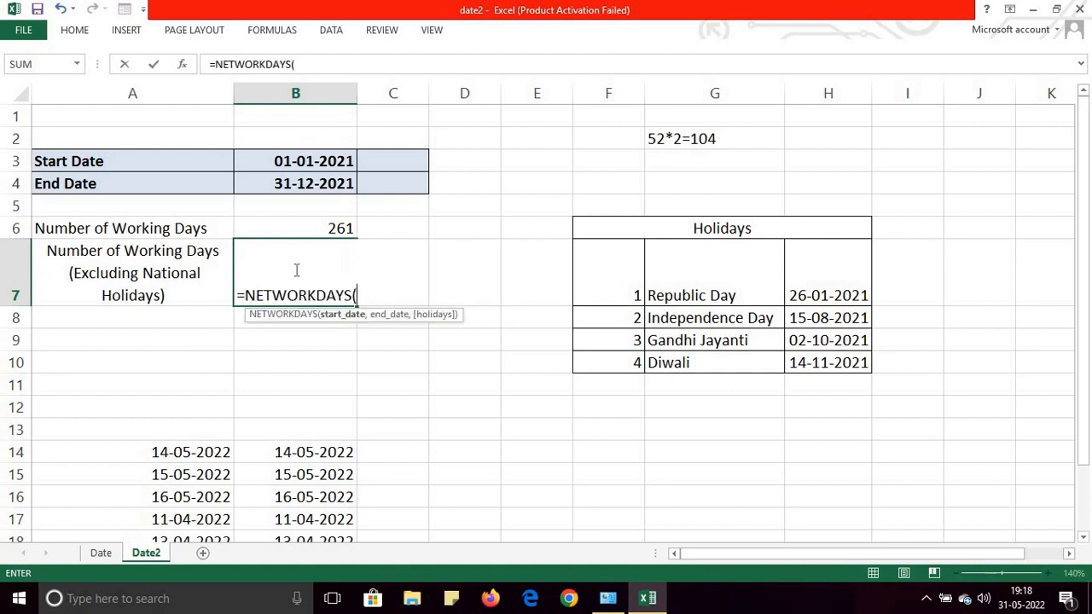
pyautogui.click(308, 162)
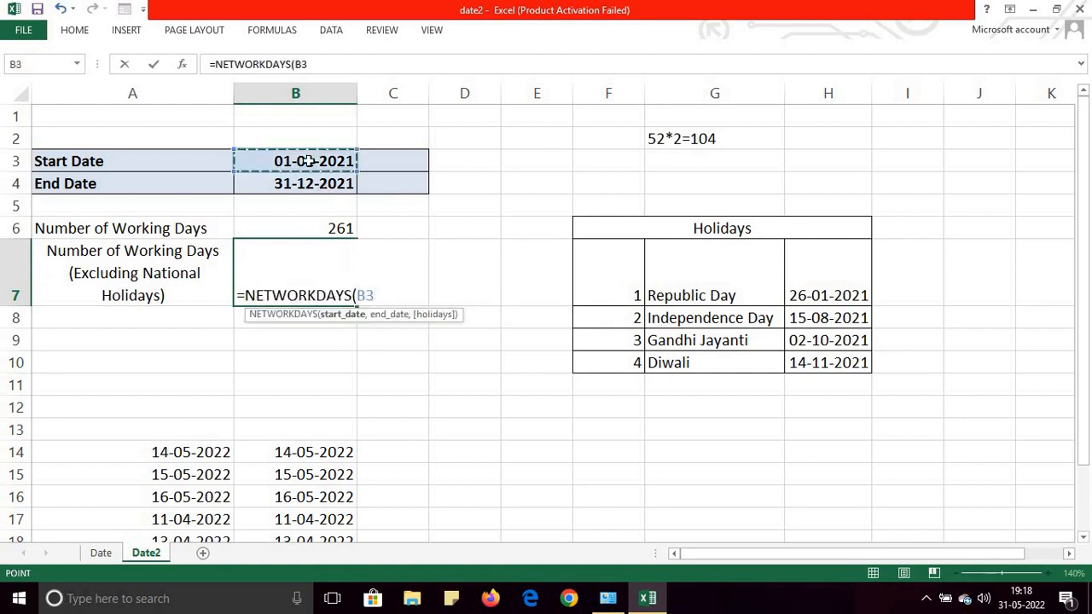
pyautogui.write(',')
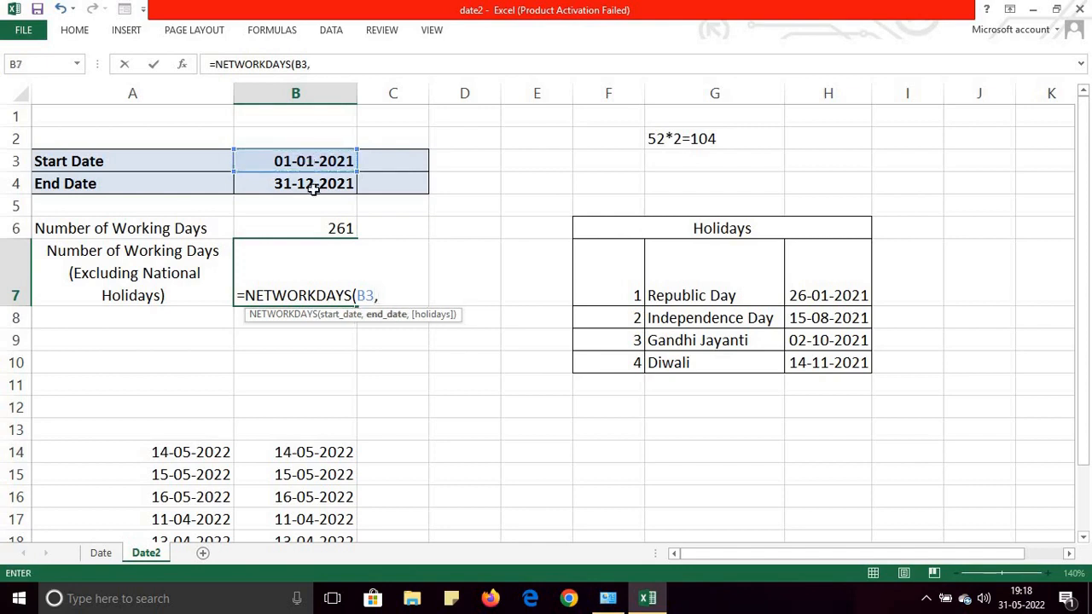
pyautogui.click(313, 186)
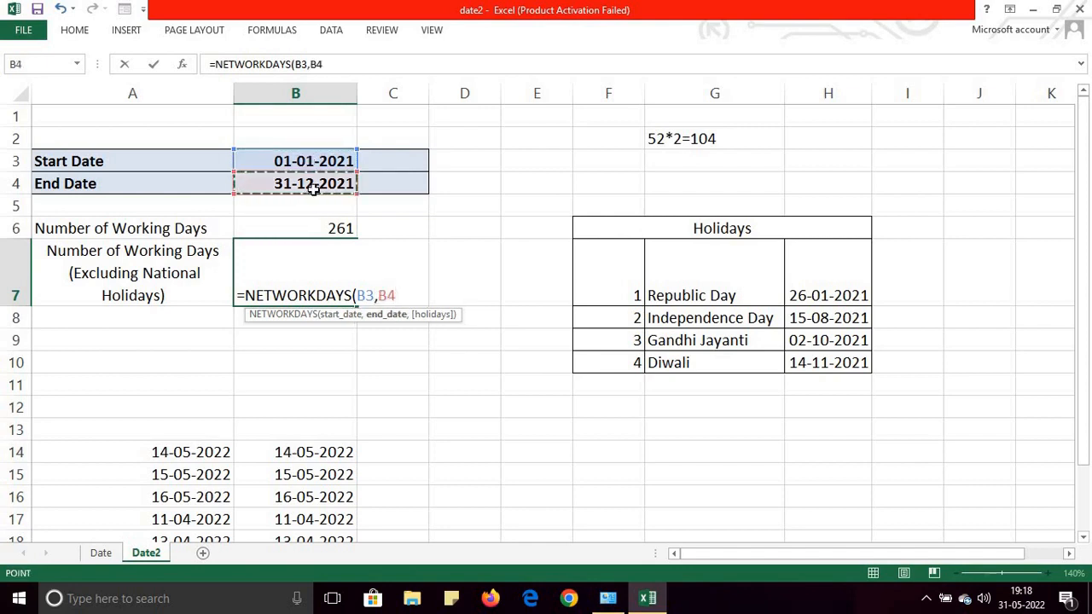
pyautogui.write(',')
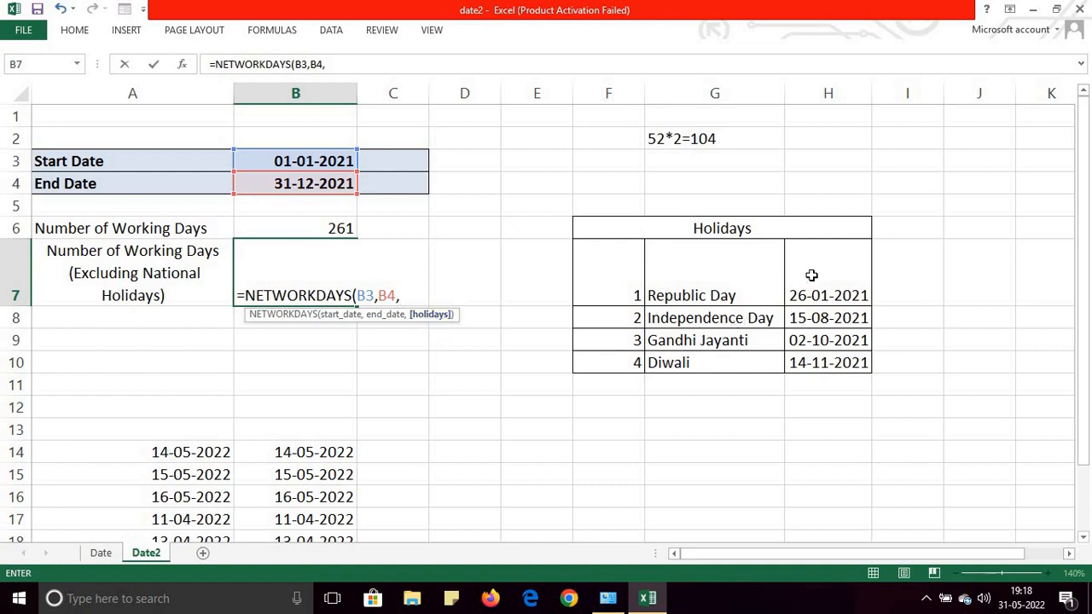
pyautogui.moveTo(812, 274); pyautogui.dragTo(818, 362)
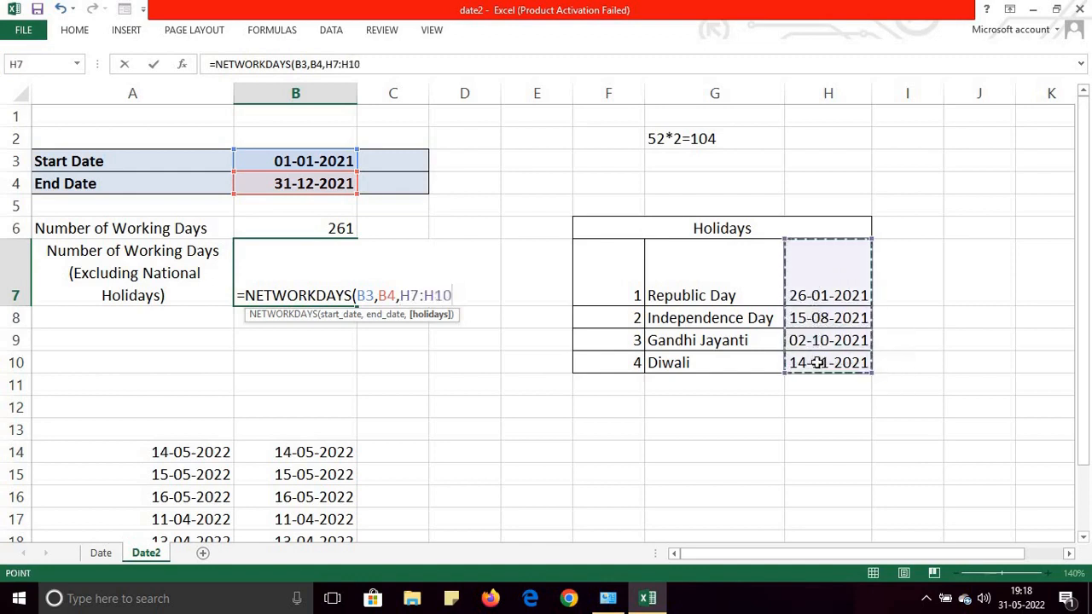
pyautogui.write(')')
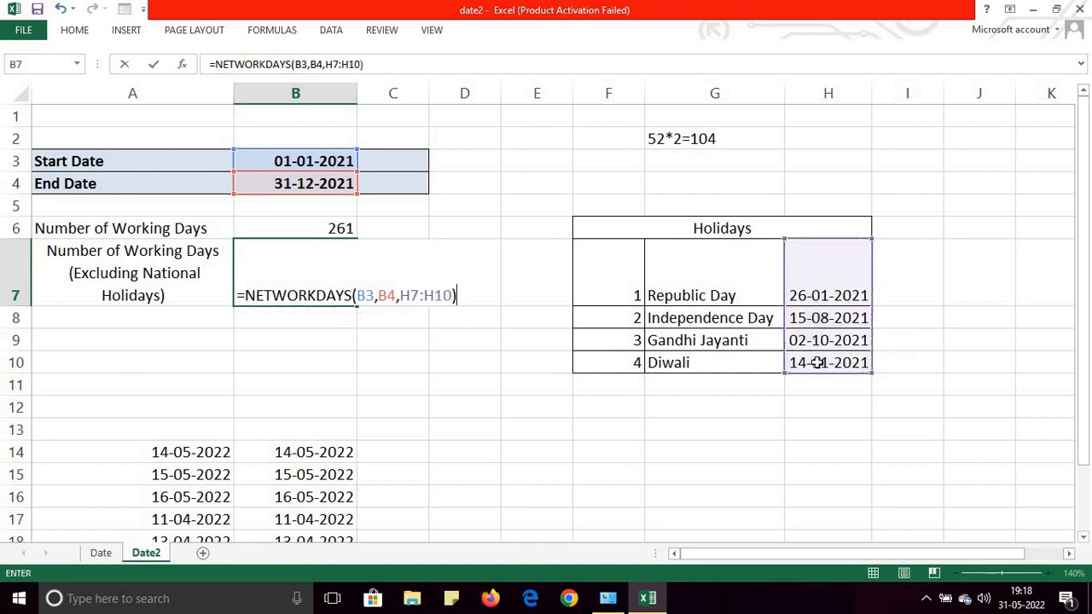
pyautogui.press('Return')
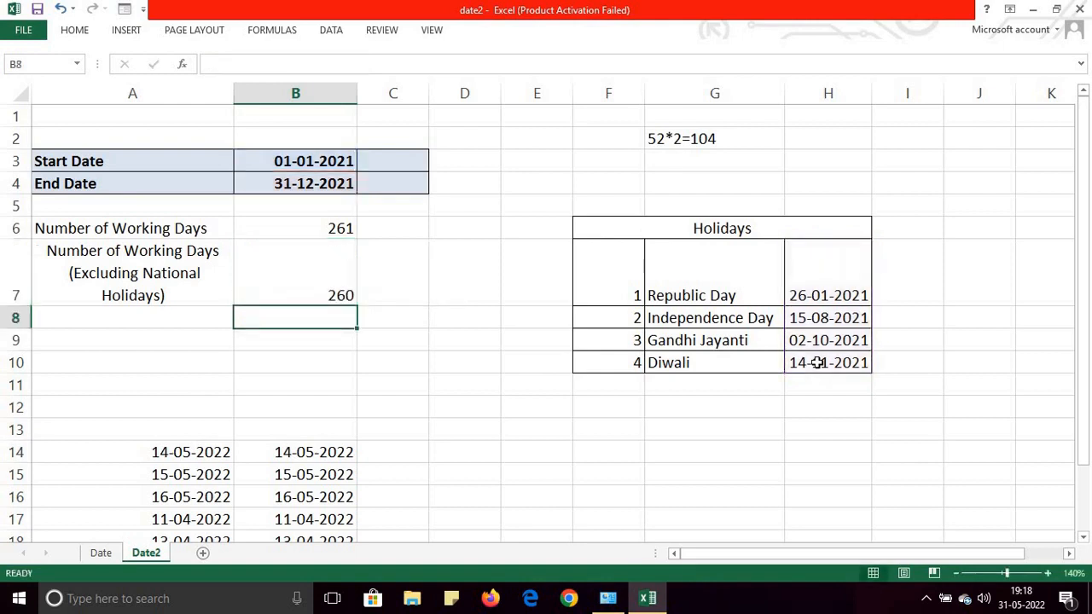
# Review the formula in B7 and each holiday date in cells H7 to H10.
pyautogui.click(313, 285)
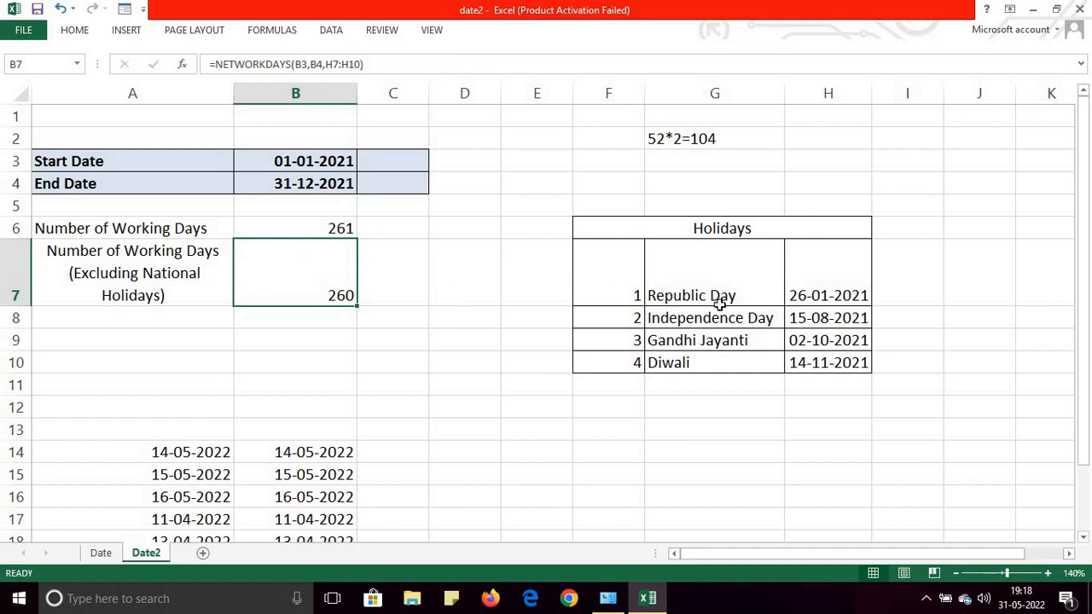
pyautogui.click(804, 294)
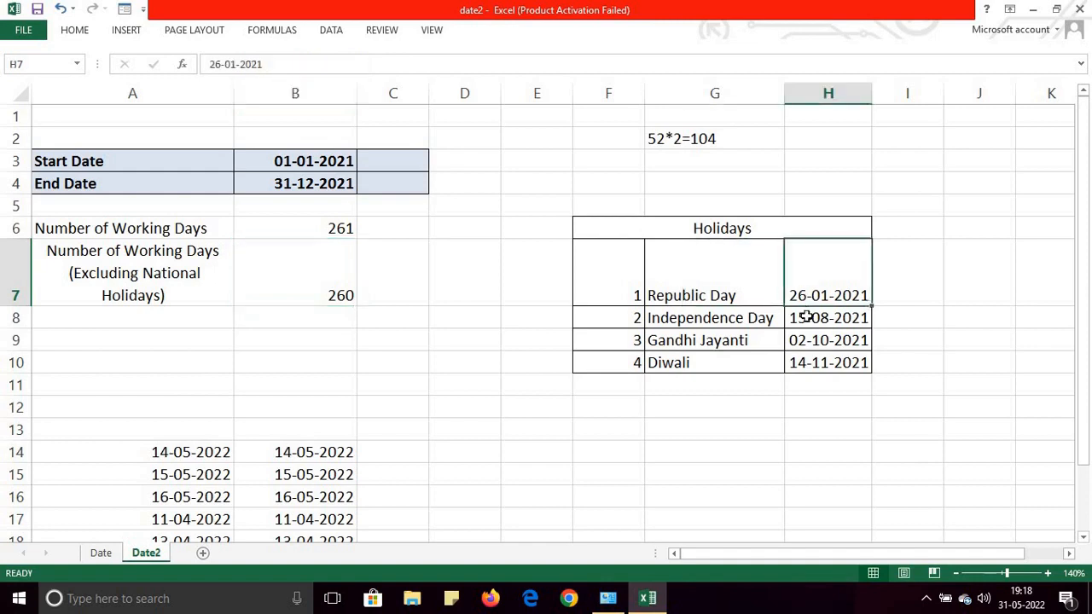
pyautogui.click(807, 320)
pyautogui.click(806, 342)
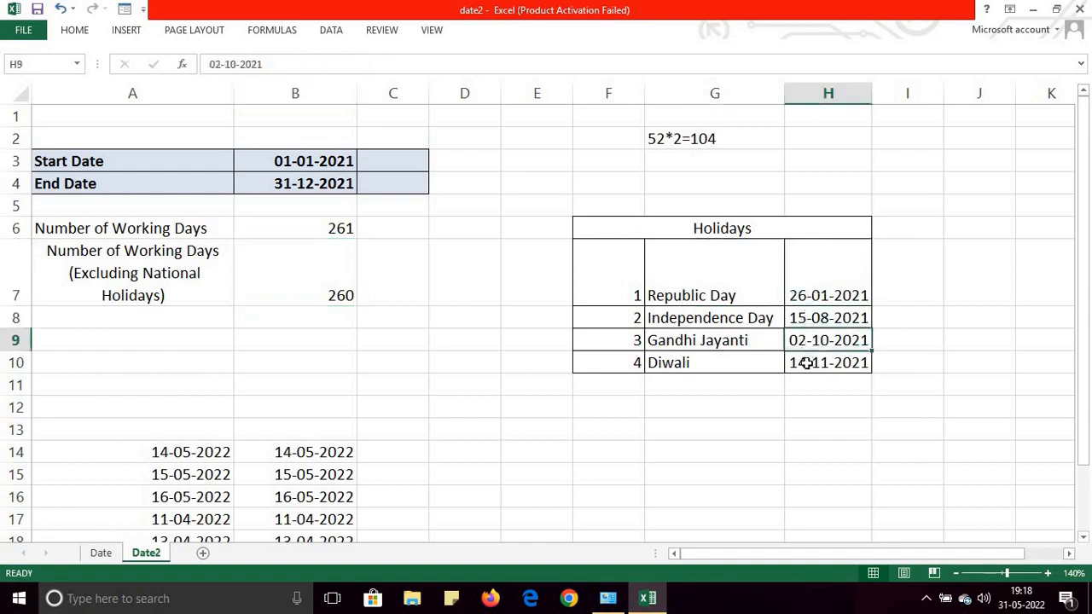
pyautogui.click(806, 362)
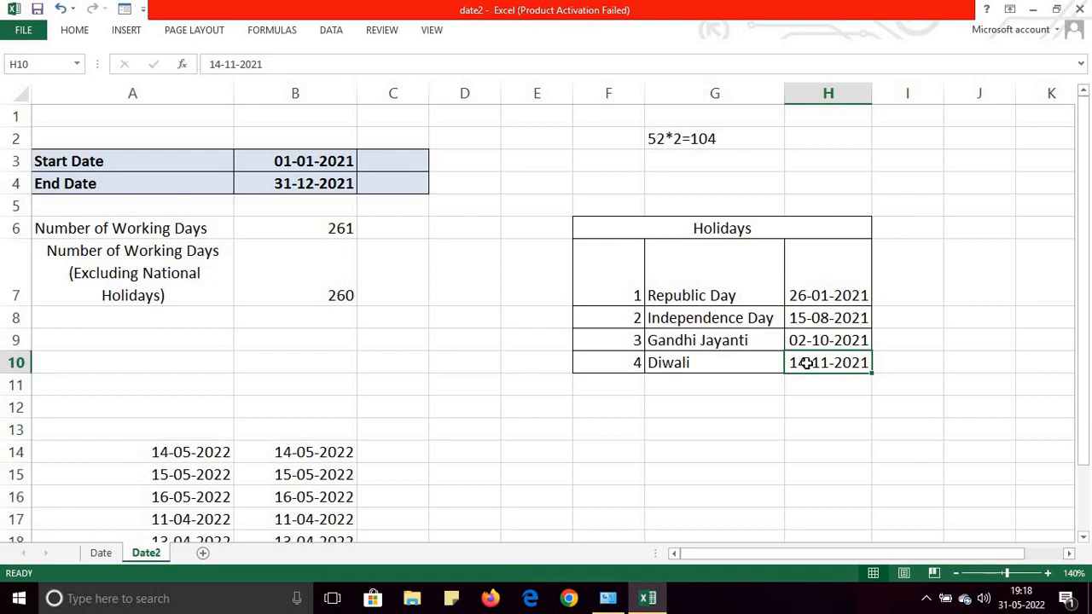
# Apply the custom number format dddd to the date in cell B14 to show its weekday name.
pyautogui.moveTo(1091, 429); pyautogui.dragTo(1091, 499)
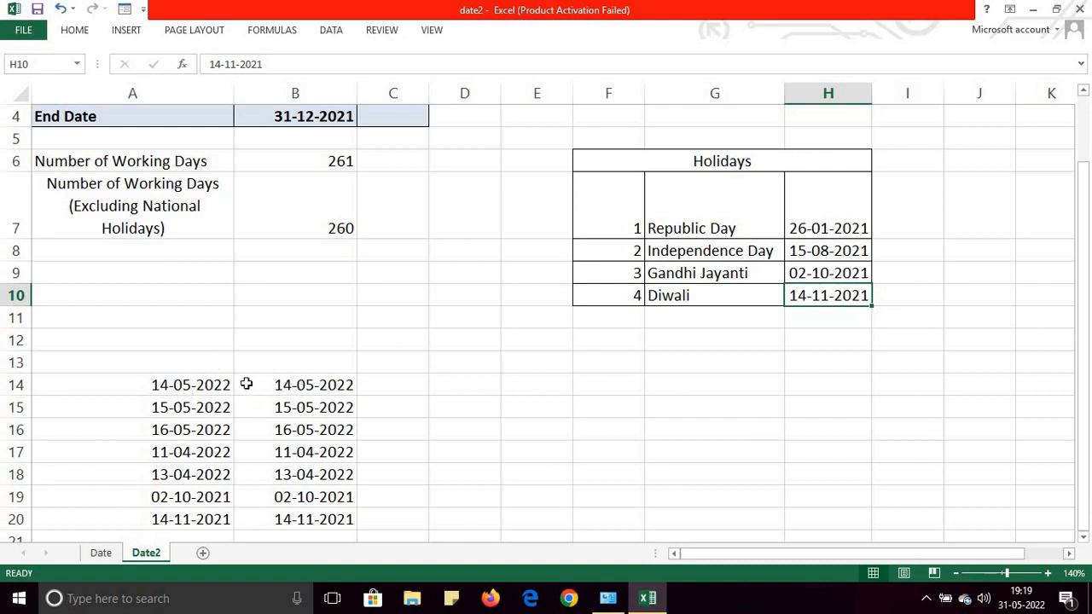
pyautogui.click(301, 386)
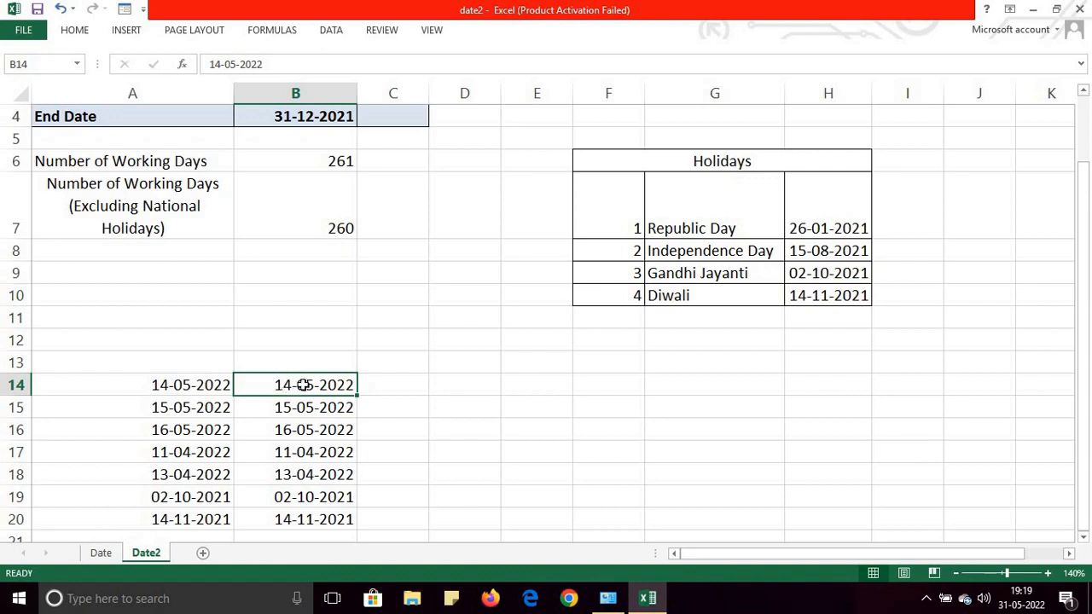
pyautogui.rightClick(305, 389)
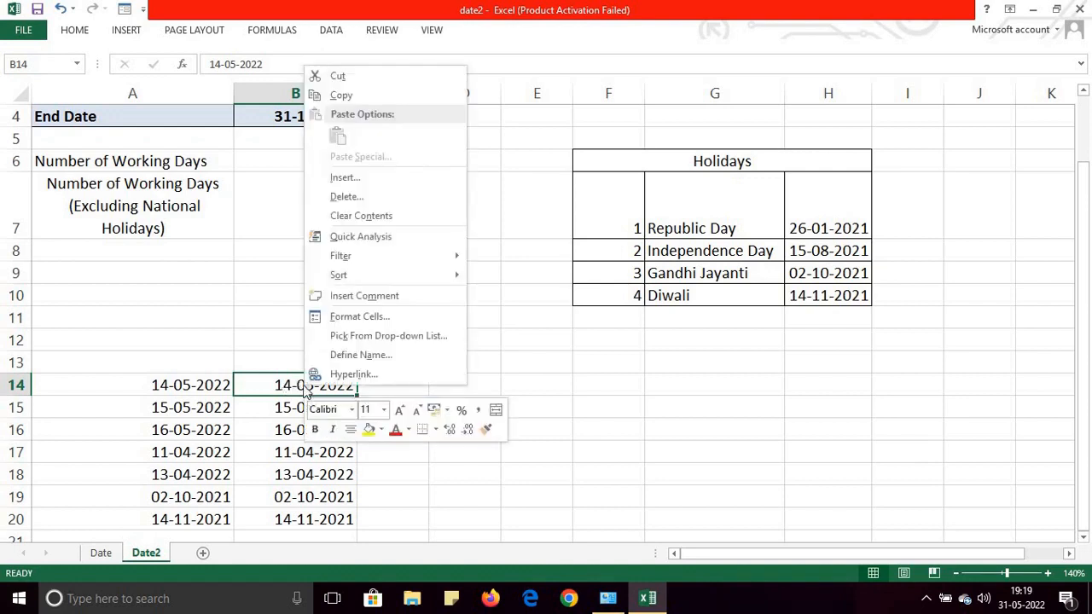
pyautogui.click(388, 318)
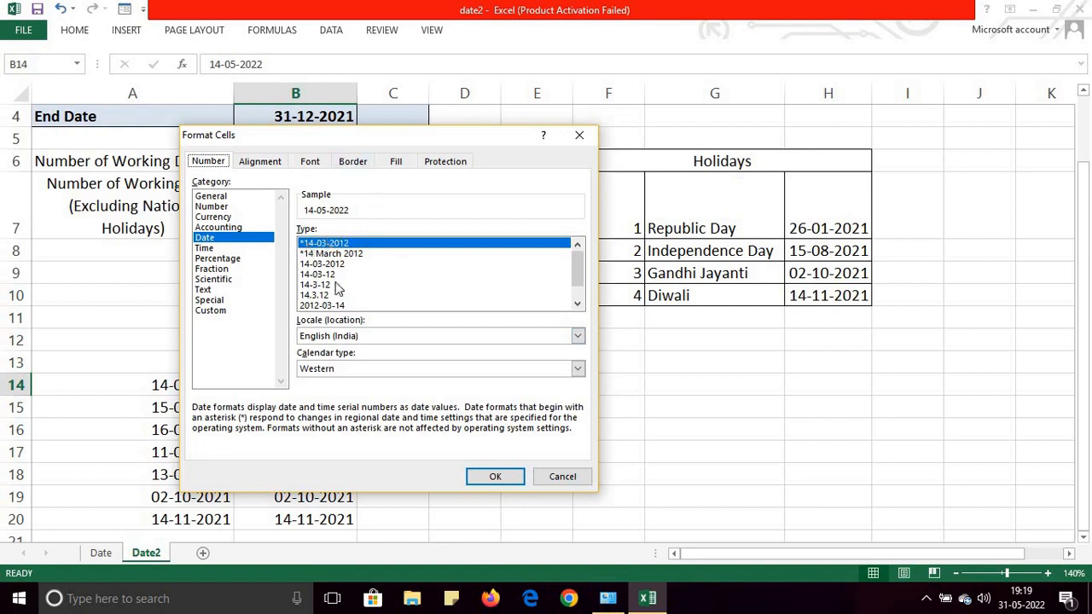
pyautogui.click(211, 310)
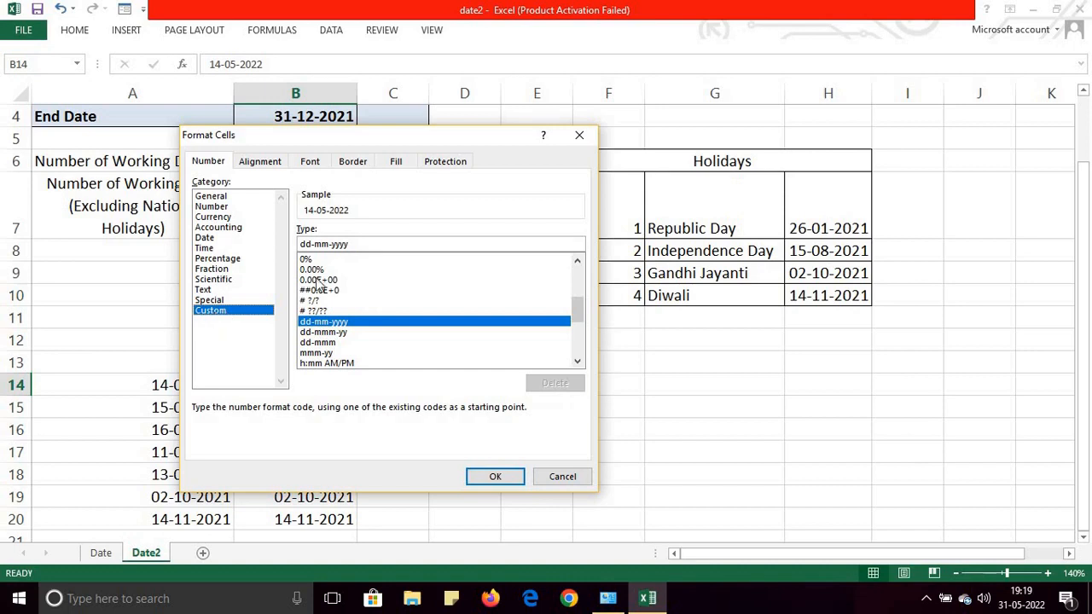
pyautogui.click(377, 245)
pyautogui.press('BackSpace')
pyautogui.press('BackSpace')
pyautogui.press('BackSpace')
pyautogui.press('BackSpace')
pyautogui.press('BackSpace')
pyautogui.press('BackSpace')
pyautogui.press('BackSpace')
pyautogui.press('BackSpace')
pyautogui.press('BackSpace')
pyautogui.press('BackSpace')
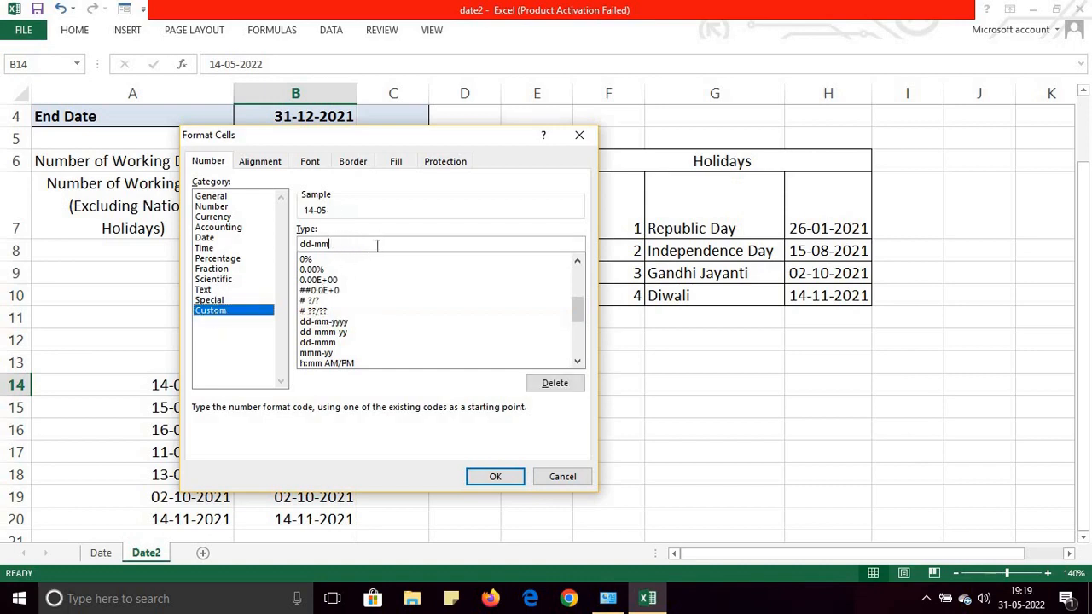
pyautogui.write('d')
pyautogui.write('ddd')
pyautogui.click(494, 478)
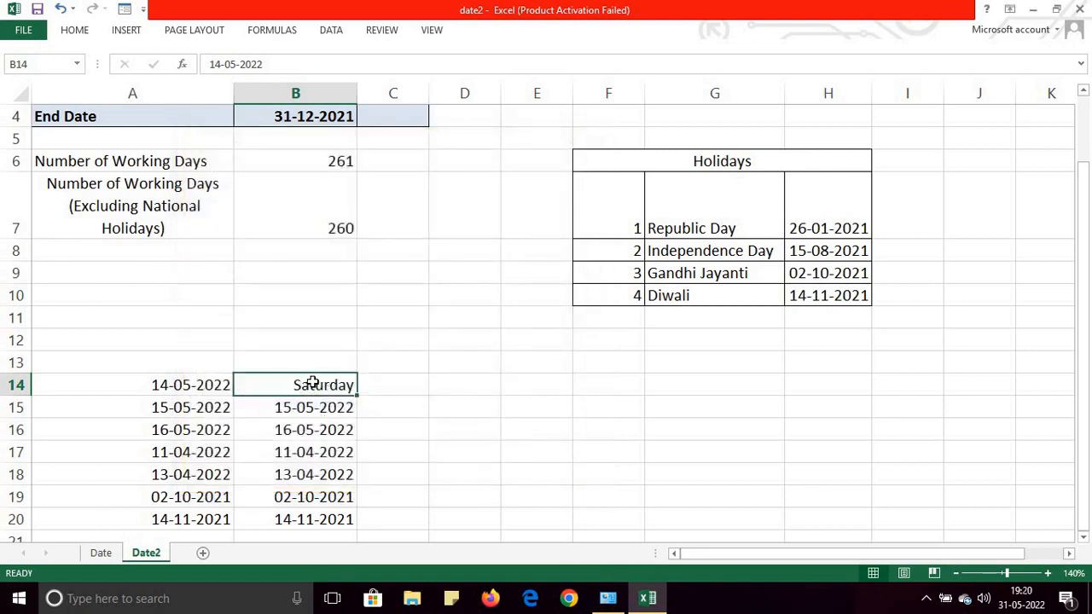
# Apply the custom number format dddd to the date in cell B17 to show its weekday name.
pyautogui.moveTo(1088, 362); pyautogui.dragTo(1089, 375)
pyautogui.click(305, 457)
pyautogui.rightClick(305, 456)
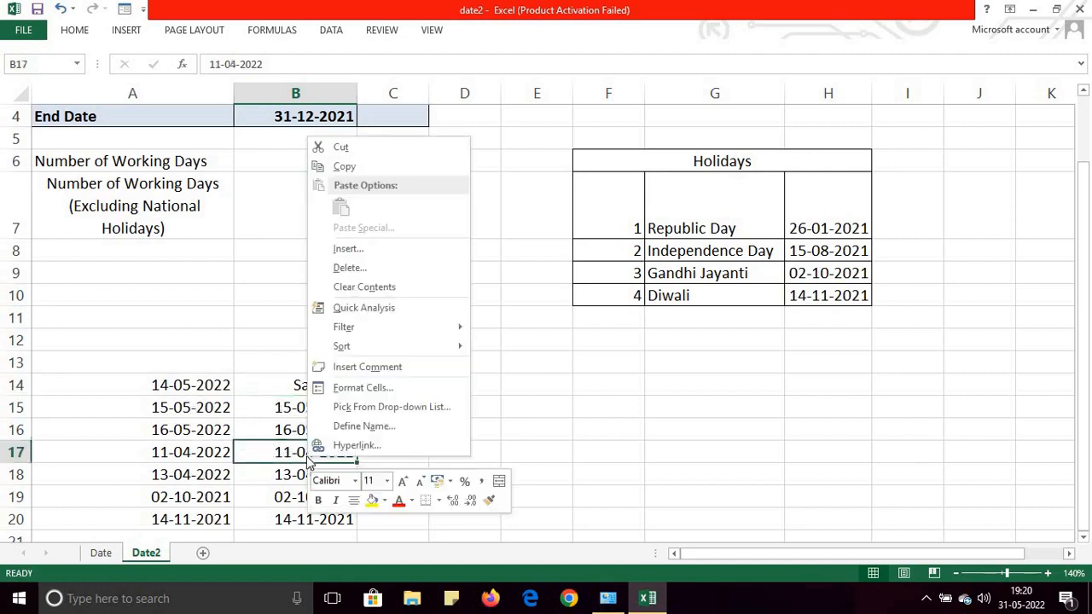
pyautogui.click(390, 391)
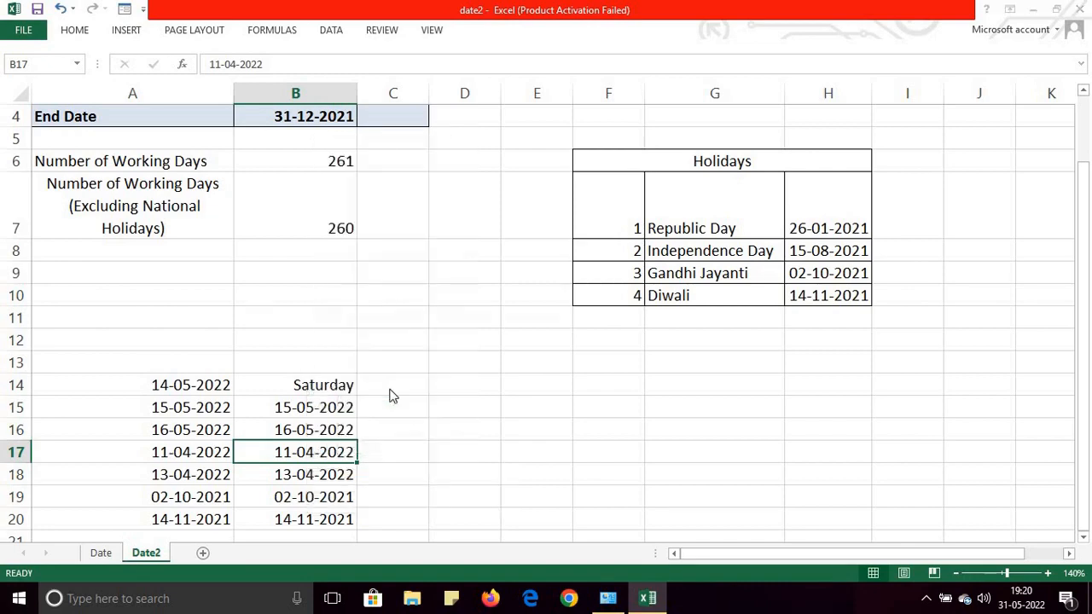
pyautogui.click(216, 383)
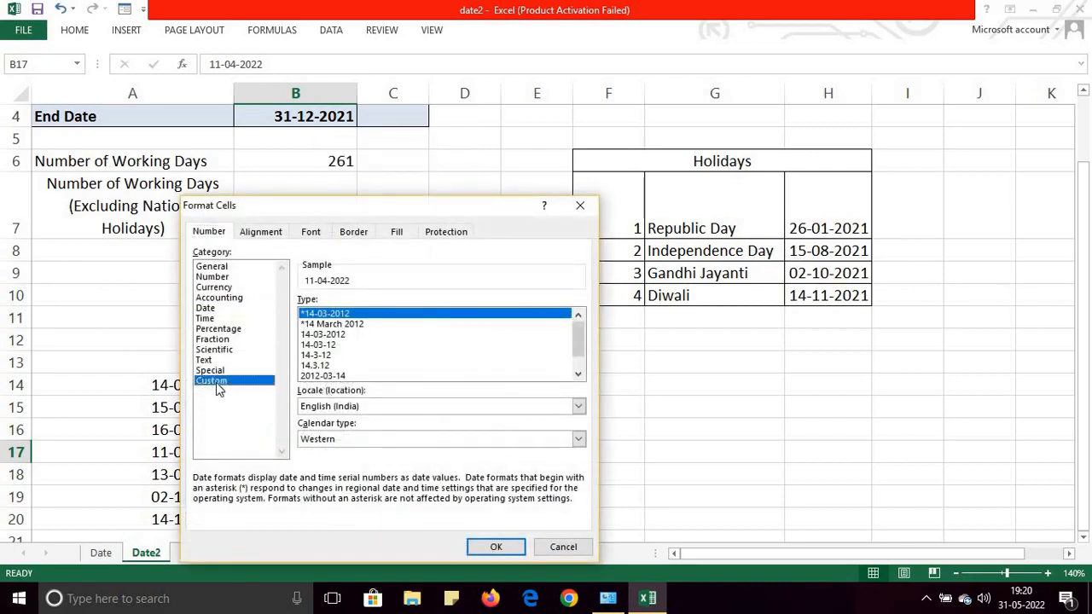
pyautogui.moveTo(361, 316); pyautogui.dragTo(276, 322)
pyautogui.write('dddd')
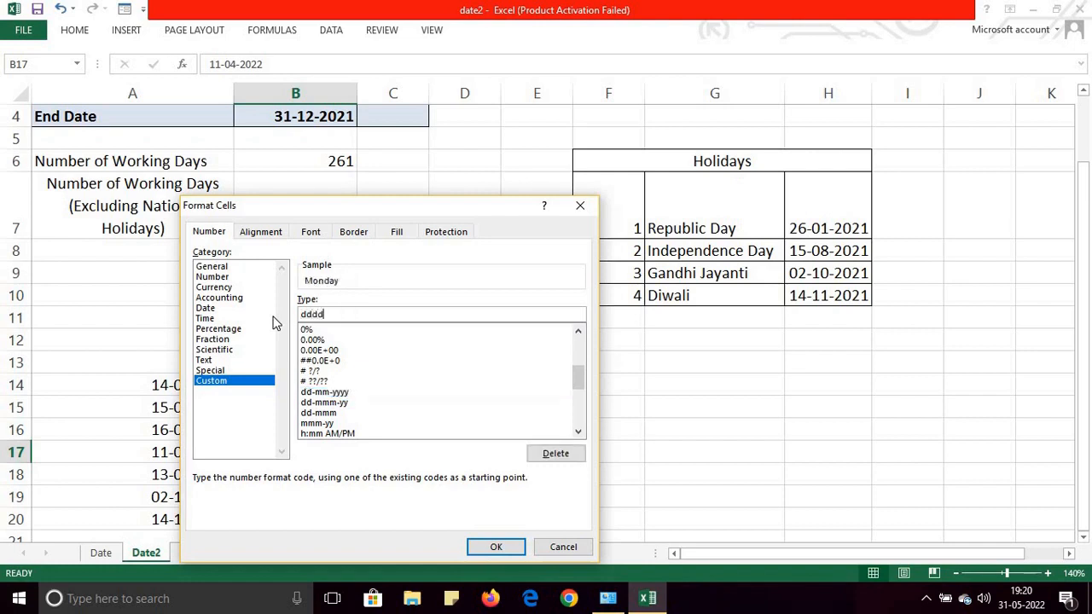
pyautogui.click(499, 547)
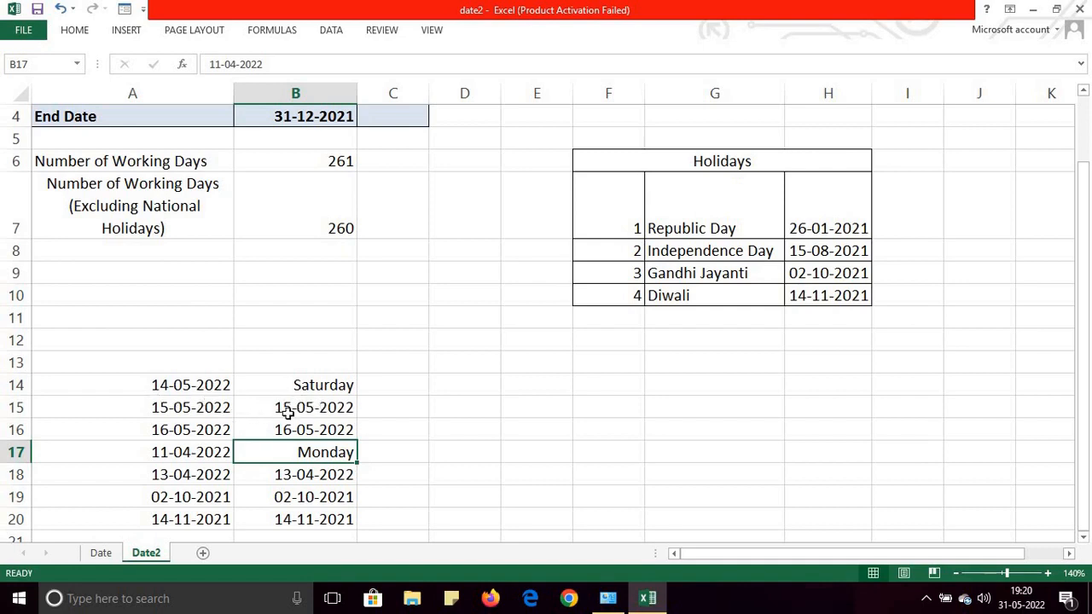
# Open the custom number format code of the date in cell B19 for editing.
pyautogui.click(297, 477)
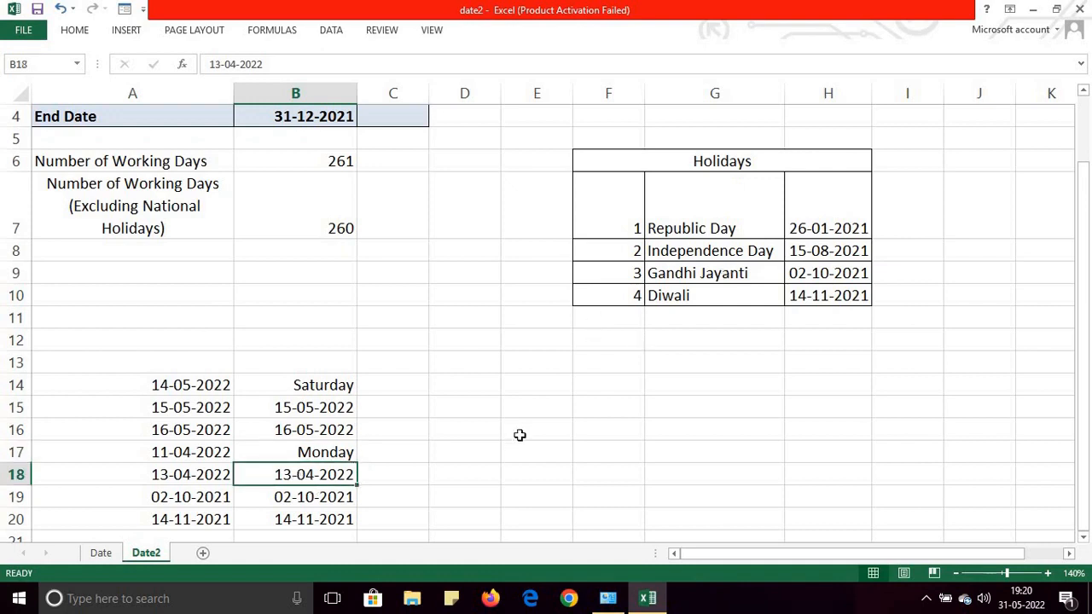
pyautogui.click(297, 500)
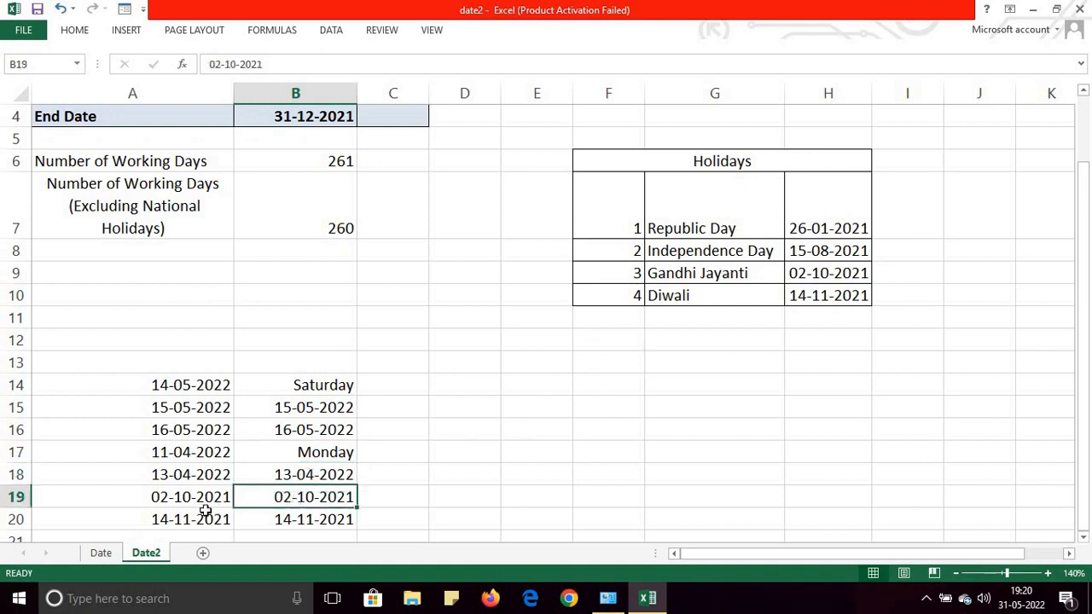
pyautogui.rightClick(333, 504)
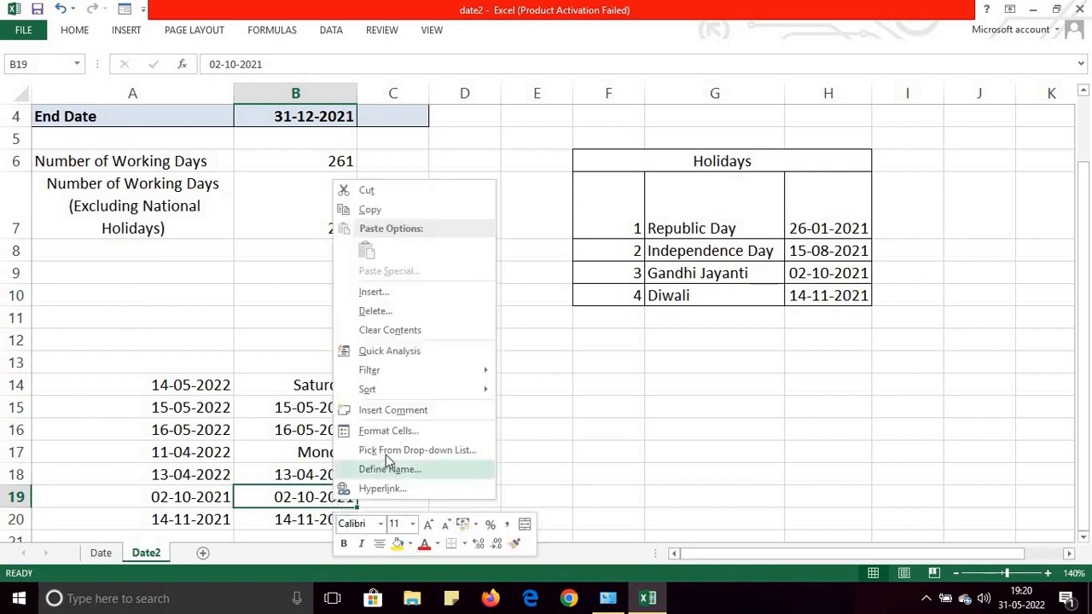
pyautogui.click(420, 431)
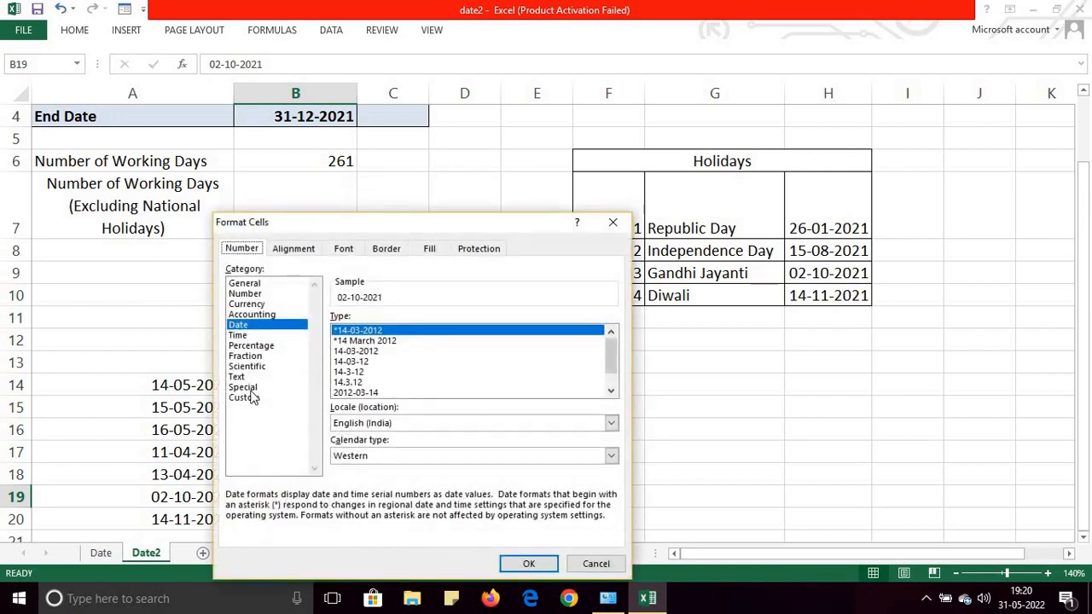
pyautogui.click(251, 398)
pyautogui.moveTo(405, 330); pyautogui.dragTo(312, 337)
# Try the custom format codes dddd and mmmm for cell B19, clearing each one.
pyautogui.write('d')
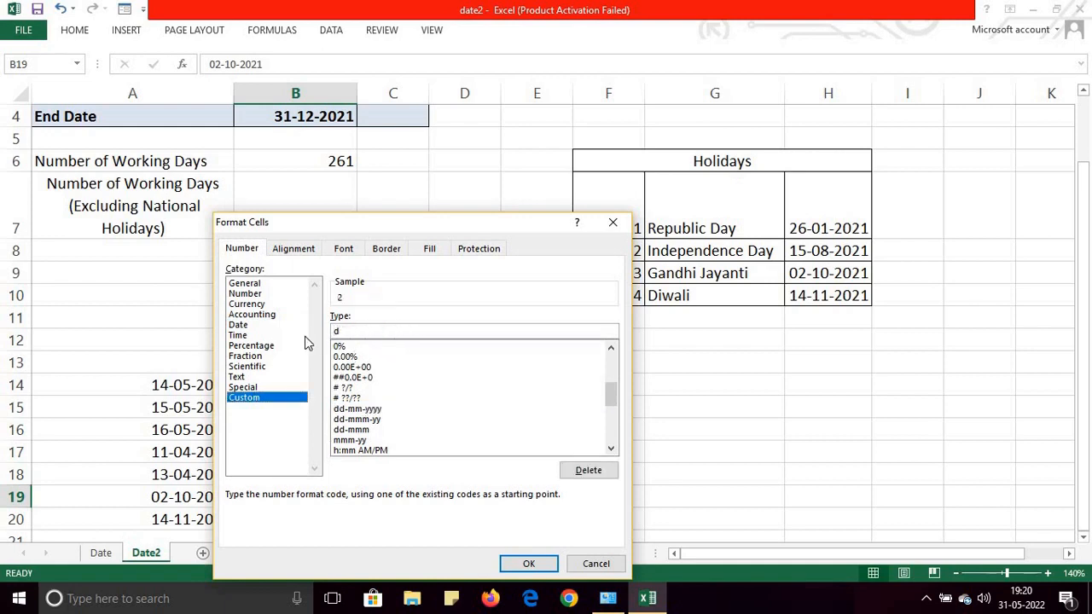
pyautogui.write('ddd')
pyautogui.press('BackSpace')
pyautogui.press('BackSpace')
pyautogui.press('BackSpace')
pyautogui.press('BackSpace')
pyautogui.write('mmmm')
pyautogui.press('BackSpace')
pyautogui.press('BackSpace')
pyautogui.press('BackSpace')
pyautogui.press('BackSpace')
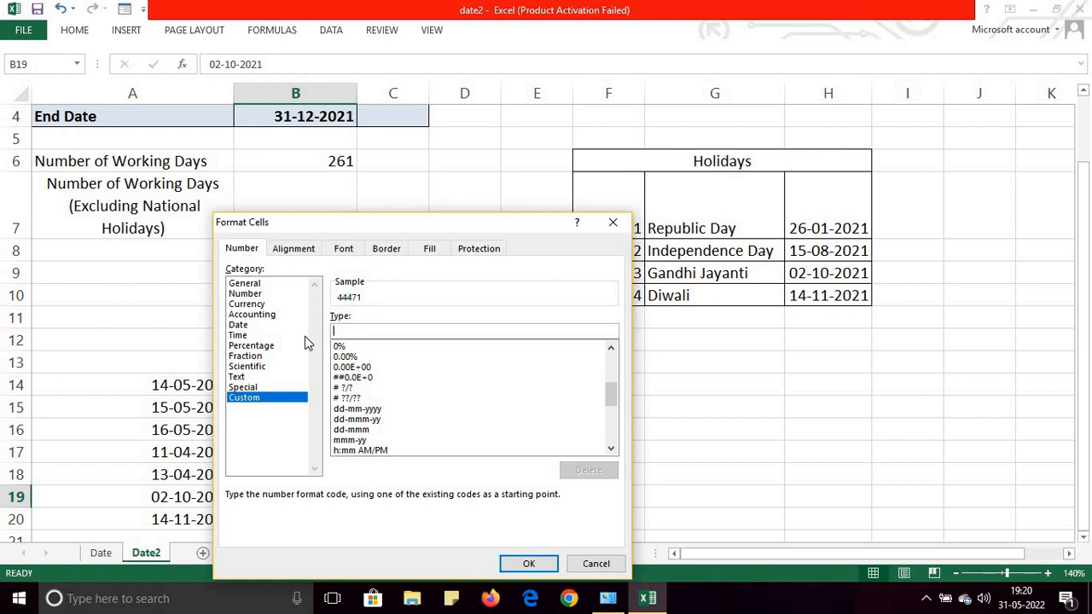
# Set cell B19's custom format code to dddd and apply it to show the weekday name.
pyautogui.write('dddd')
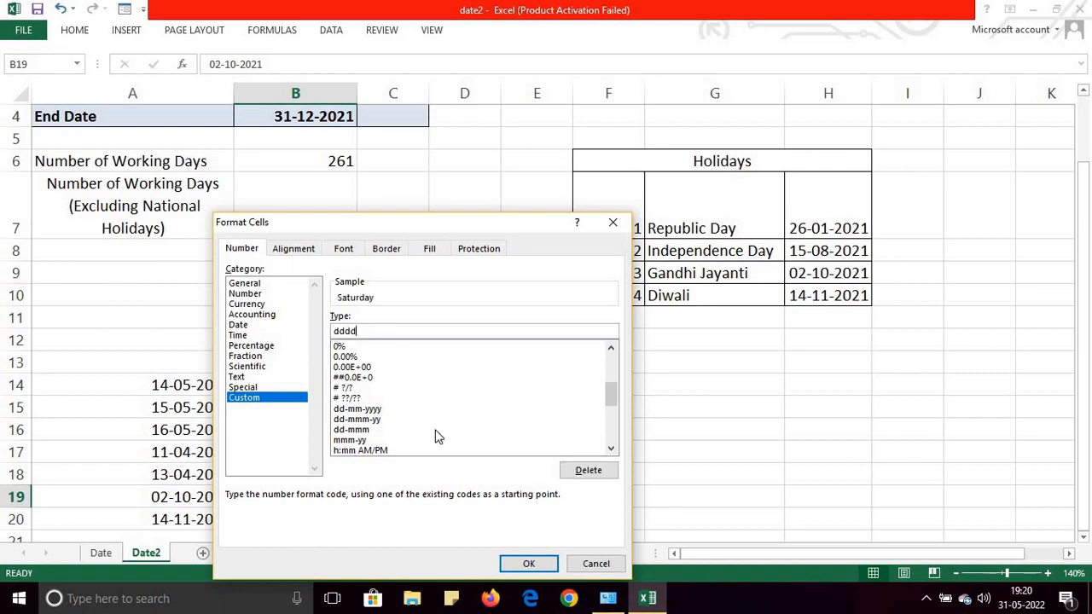
pyautogui.click(528, 564)
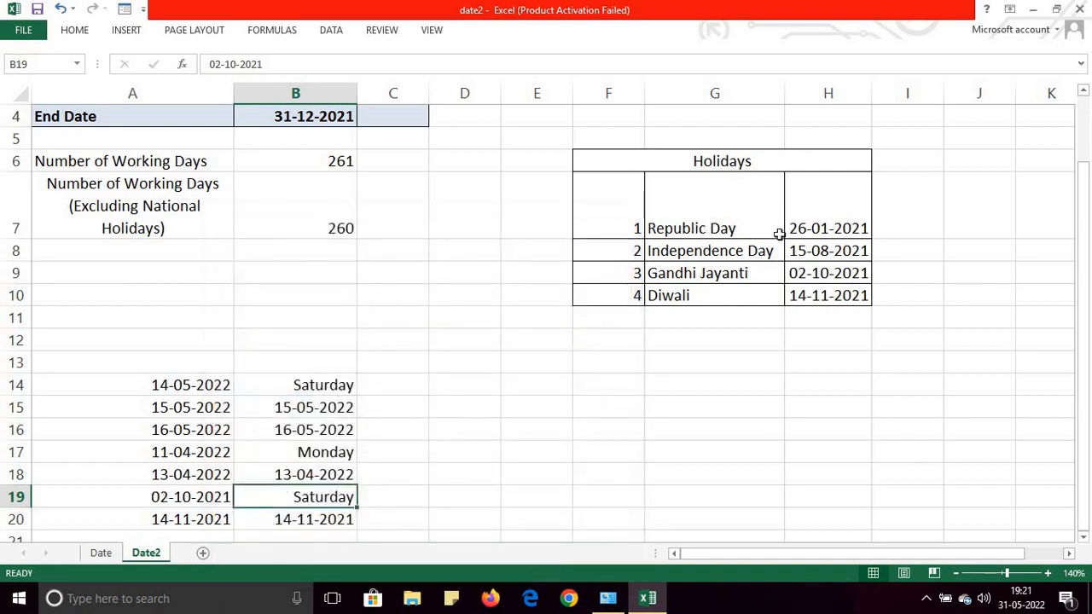
# Compare the Gandhi Jayanti date in the holiday list with its weekday name in cell B19.
pyautogui.click(819, 272)
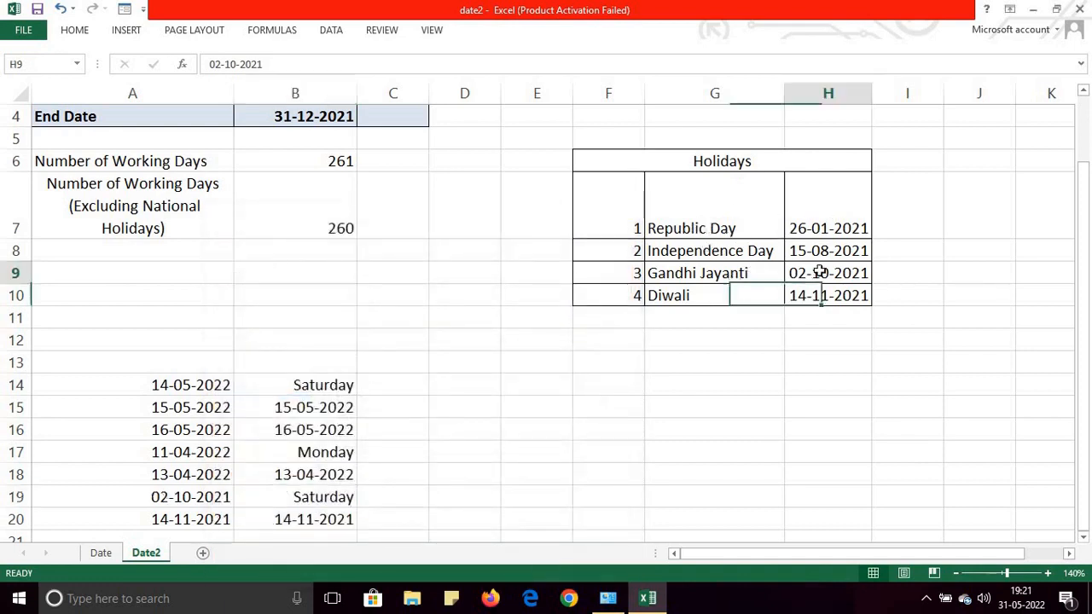
pyautogui.click(328, 496)
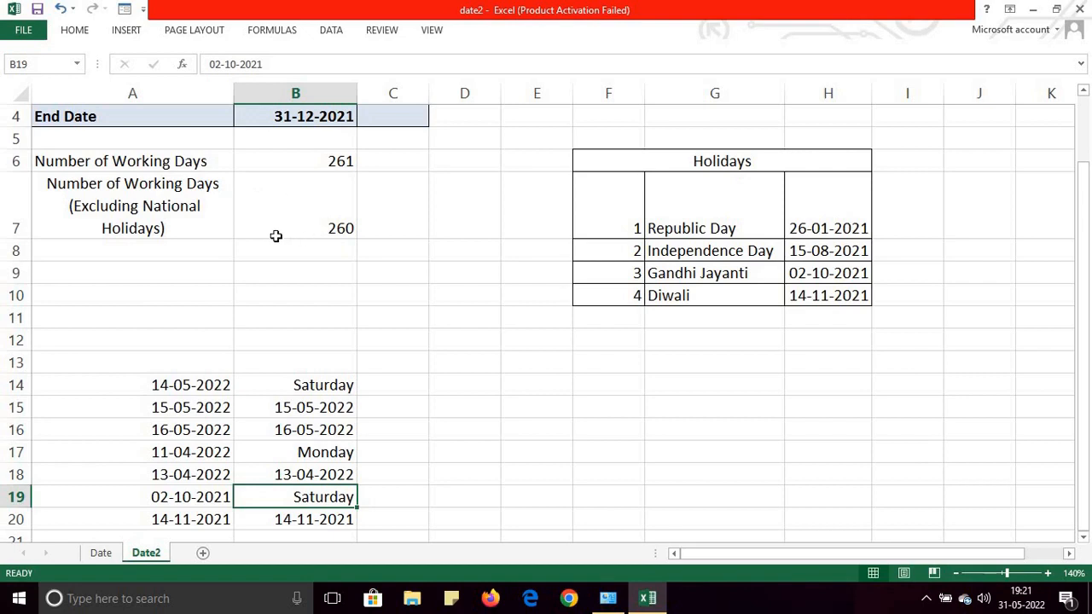
pyautogui.click(833, 275)
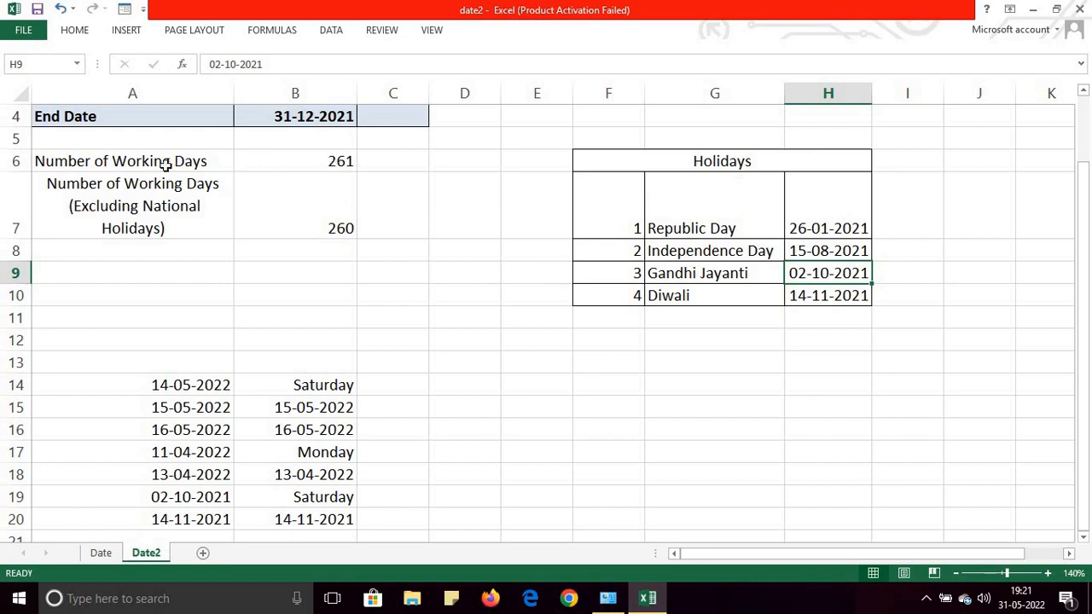
# Review the start and end dates, the NETWORKDAYS formulas in B6 and B7, and the holiday dates in H7:H10.
pyautogui.moveTo(1080, 393); pyautogui.dragTo(1080, 244)
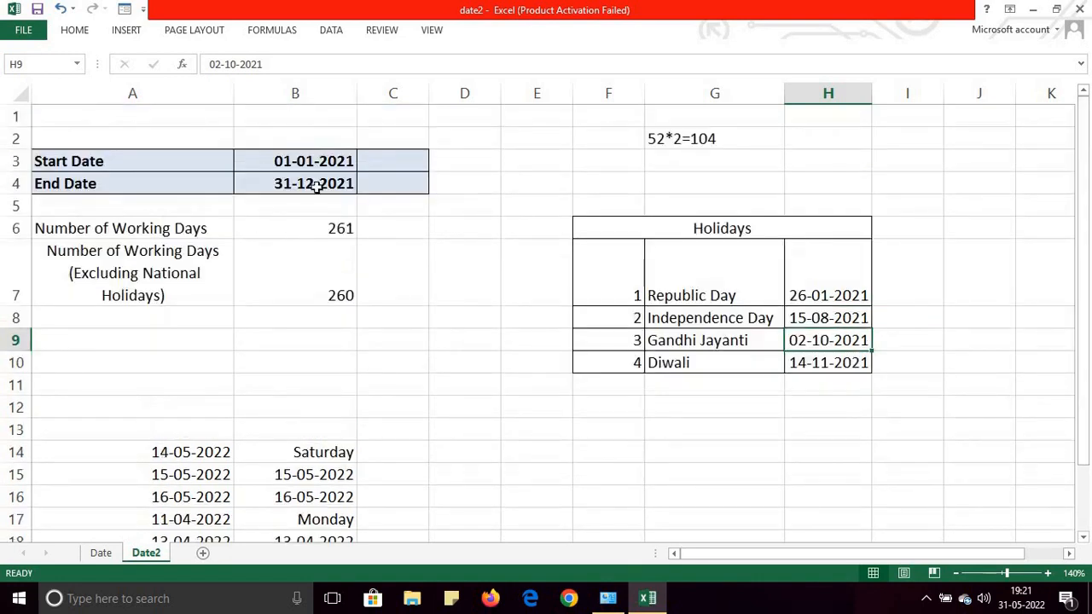
pyautogui.moveTo(256, 159); pyautogui.dragTo(294, 183)
pyautogui.click(295, 230)
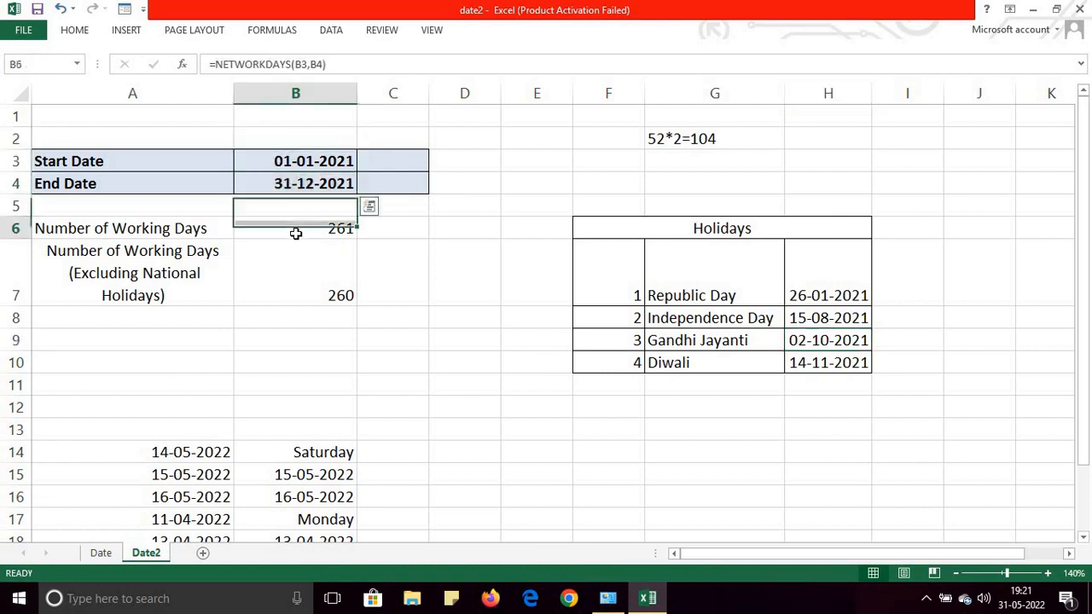
pyautogui.click(321, 294)
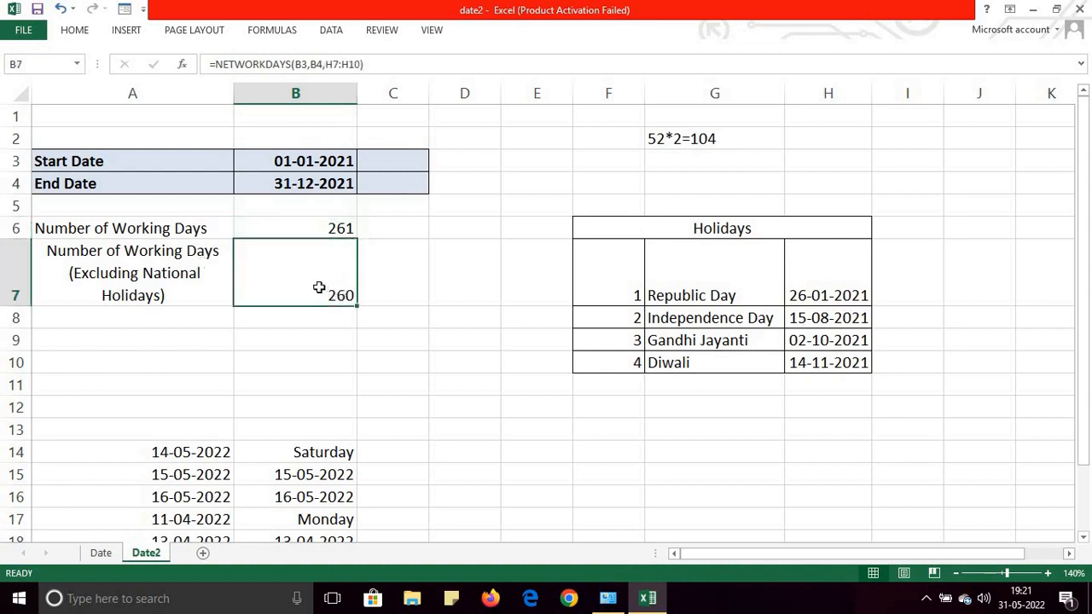
pyautogui.click(819, 283)
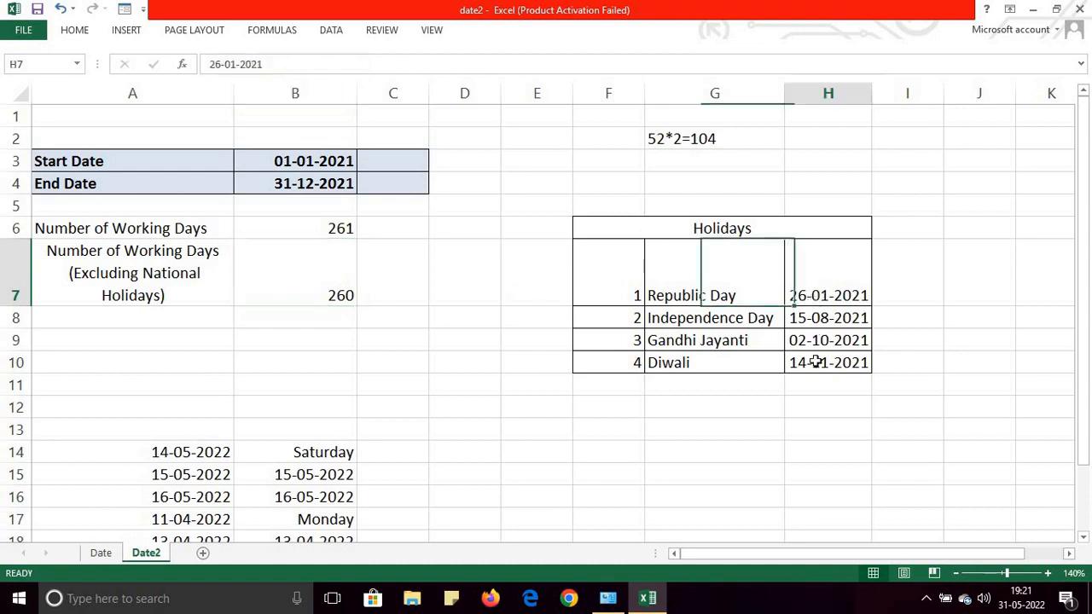
pyautogui.moveTo(819, 283); pyautogui.dragTo(816, 361)
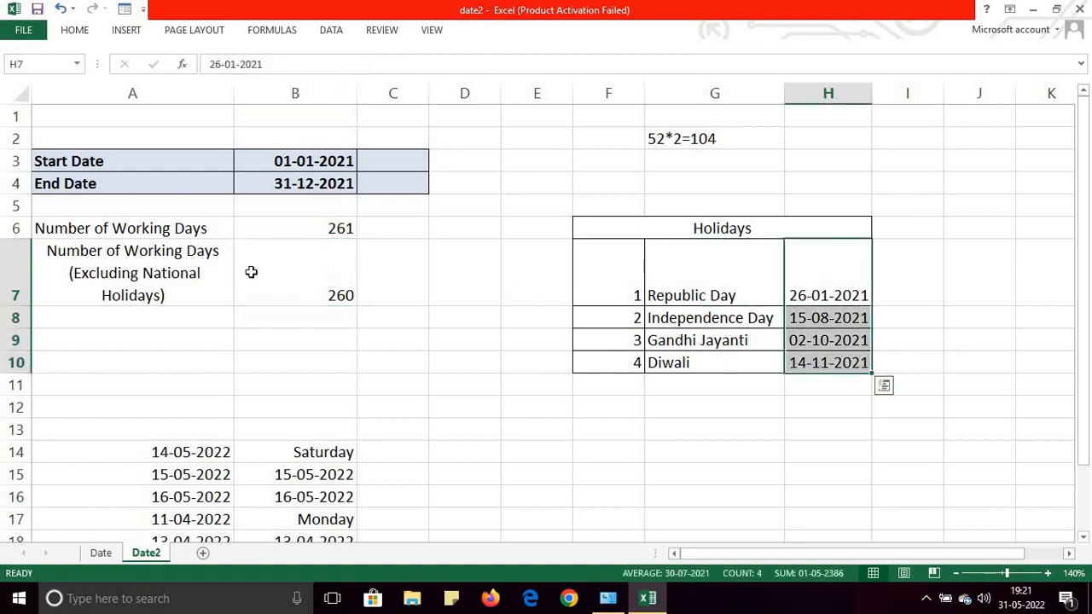
pyautogui.click(305, 229)
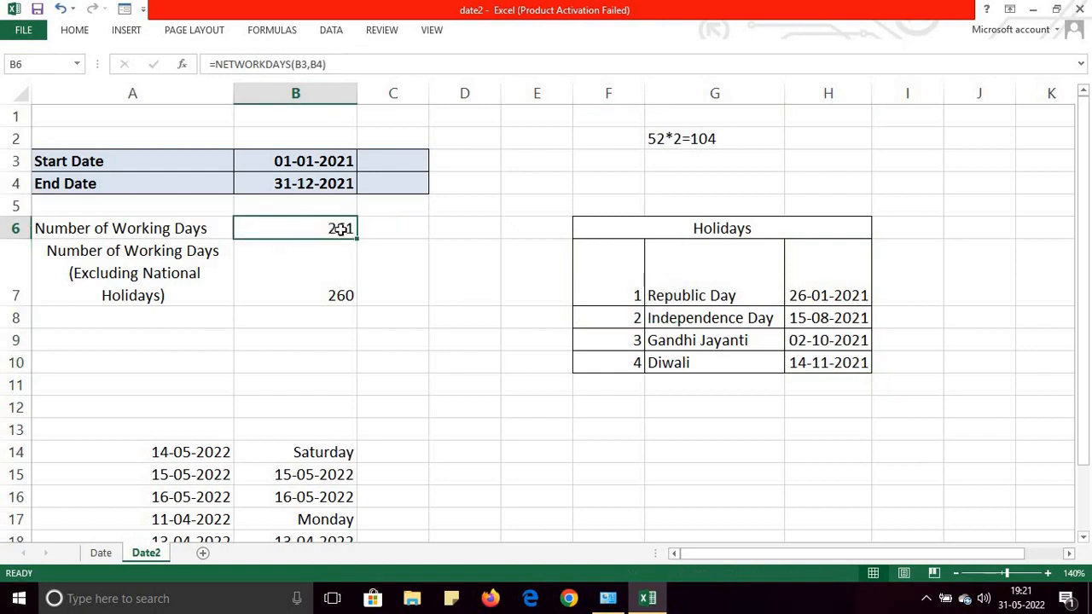
pyautogui.click(311, 292)
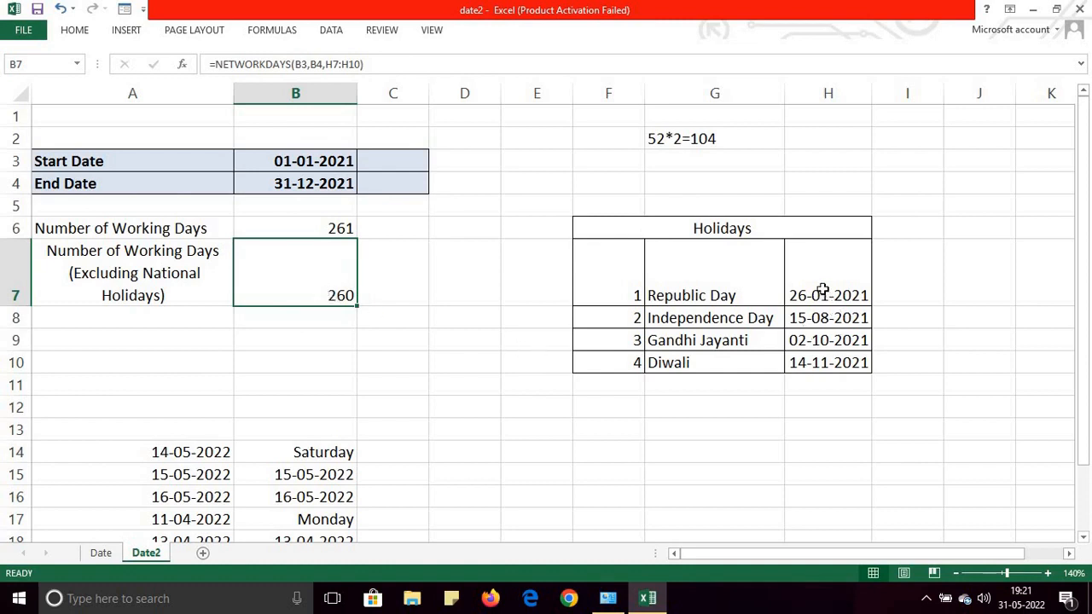
pyautogui.moveTo(821, 292)
pyautogui.mouseDown()
pyautogui.moveTo(824, 363)
pyautogui.moveTo(840, 274)
pyautogui.moveTo(841, 361)
pyautogui.moveTo(841, 290)
pyautogui.mouseUp()
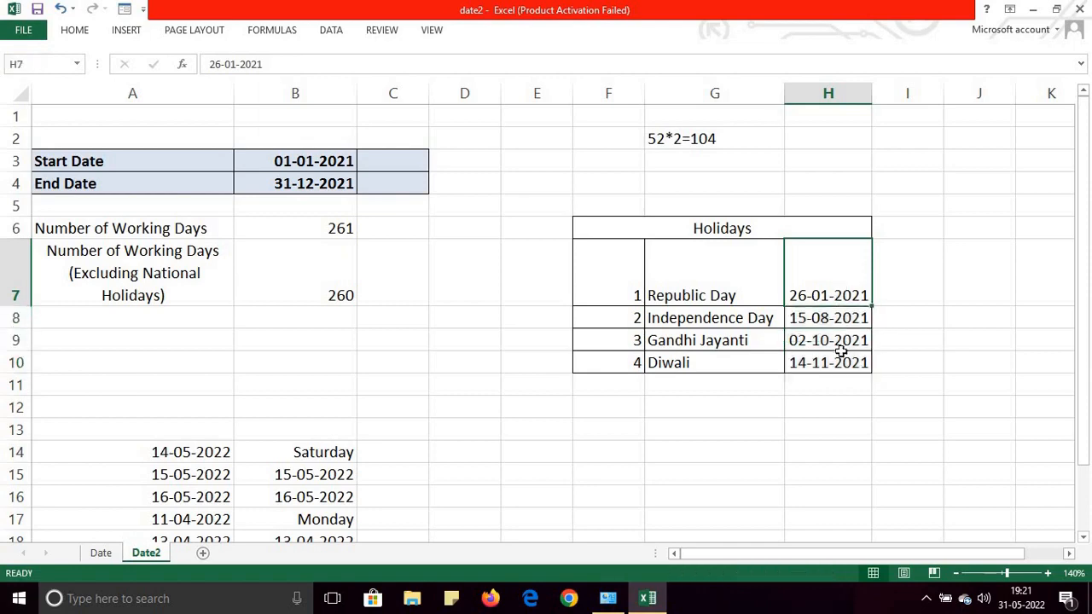
pyautogui.moveTo(840, 350)
pyautogui.mouseDown()
pyautogui.moveTo(841, 316)
pyautogui.moveTo(845, 362)
pyautogui.mouseUp()
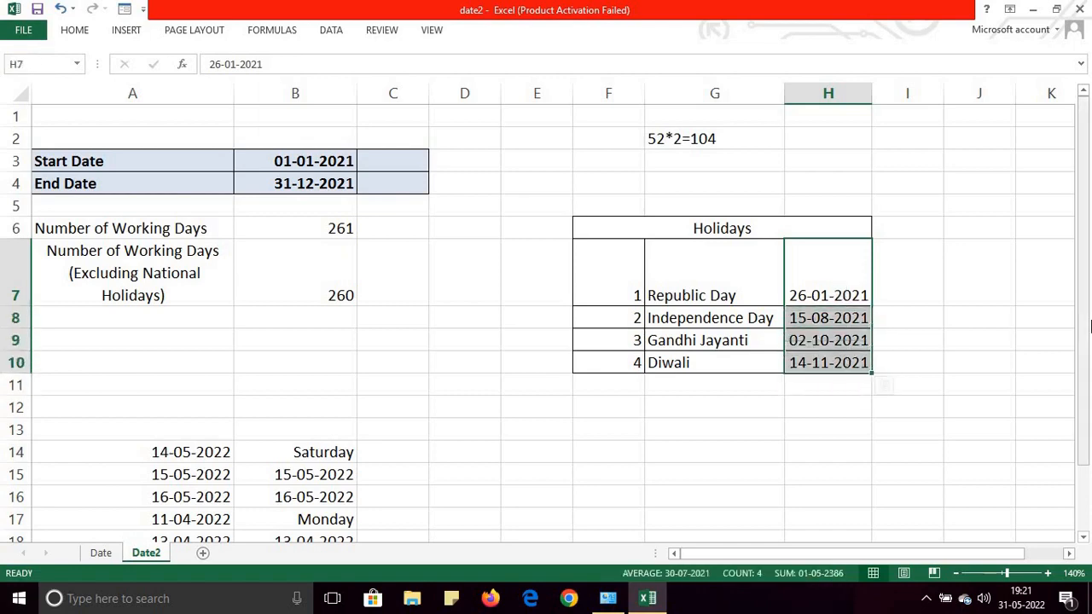
pyautogui.moveTo(1090, 325); pyautogui.dragTo(1084, 394)
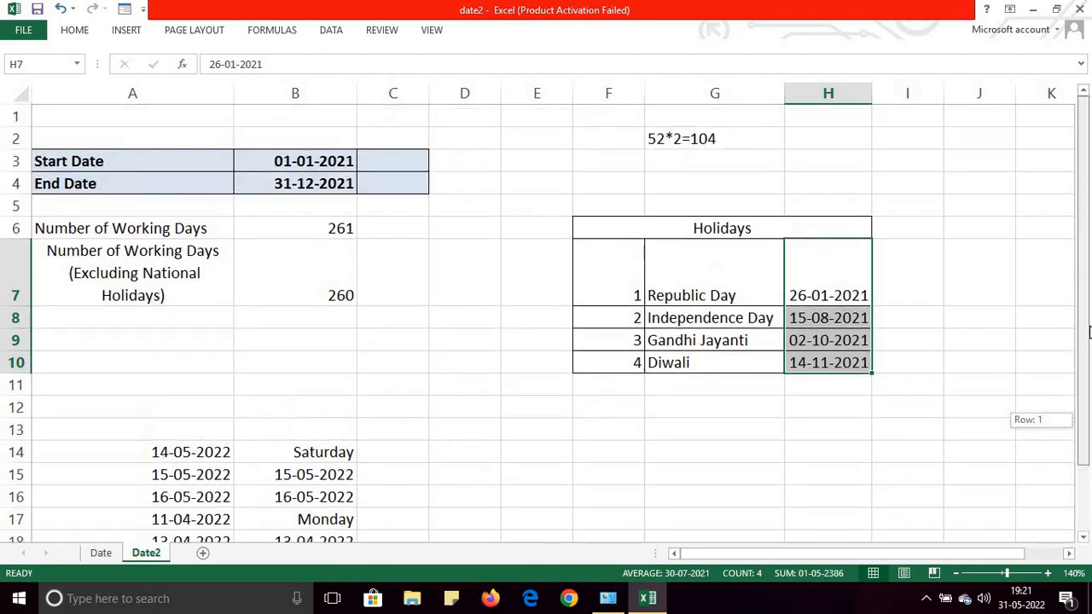
# Review the date functions and the add/subtract days and months examples on the Date sheet, and return to the Date2 sheet.
pyautogui.click(106, 554)
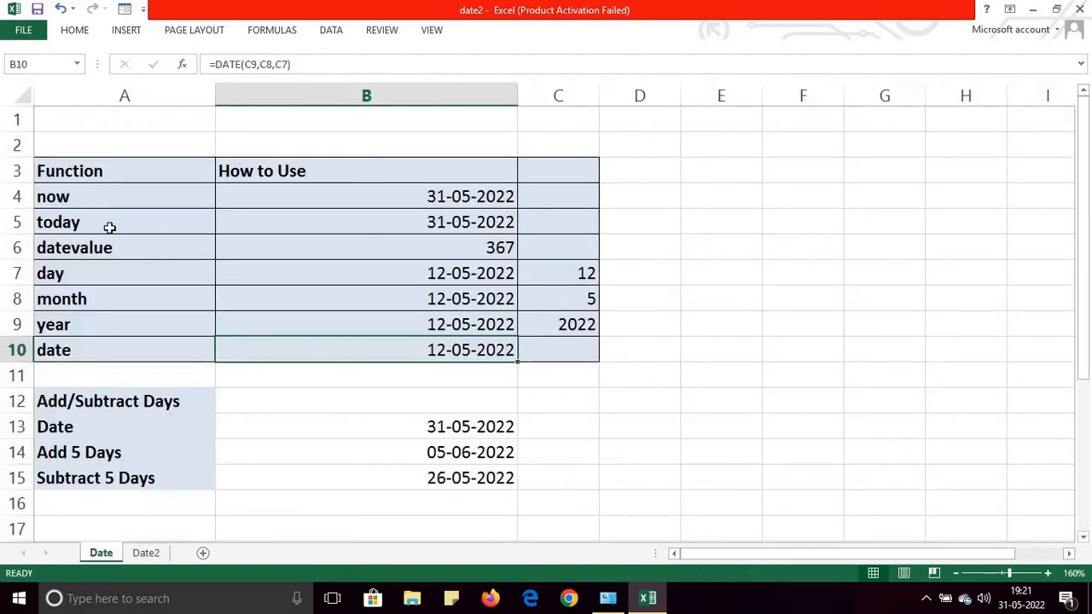
pyautogui.click(82, 224)
pyautogui.click(92, 254)
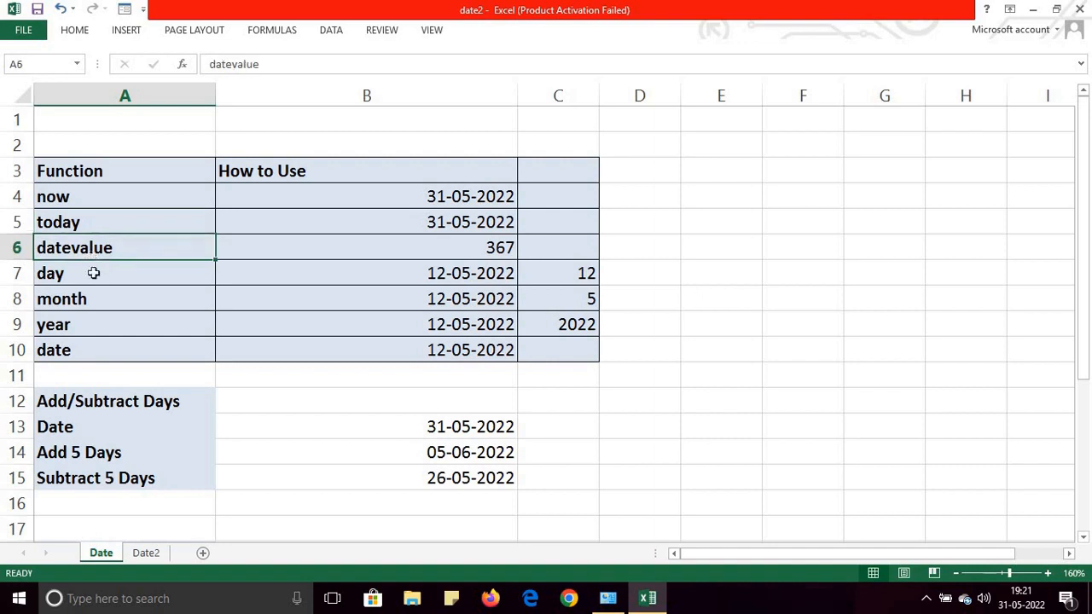
pyautogui.click(96, 274)
pyautogui.click(98, 309)
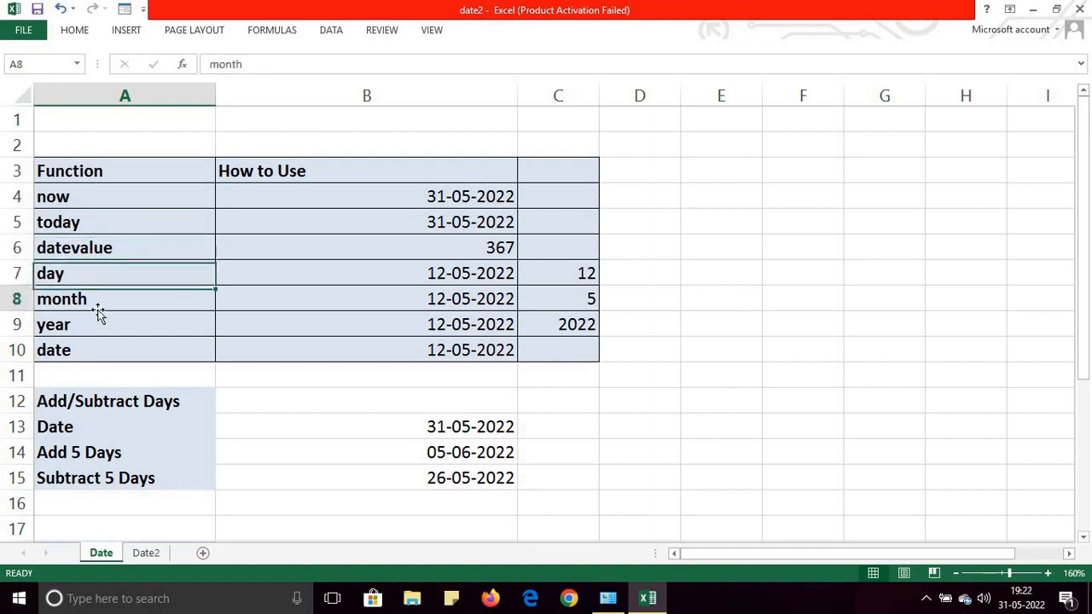
pyautogui.click(93, 332)
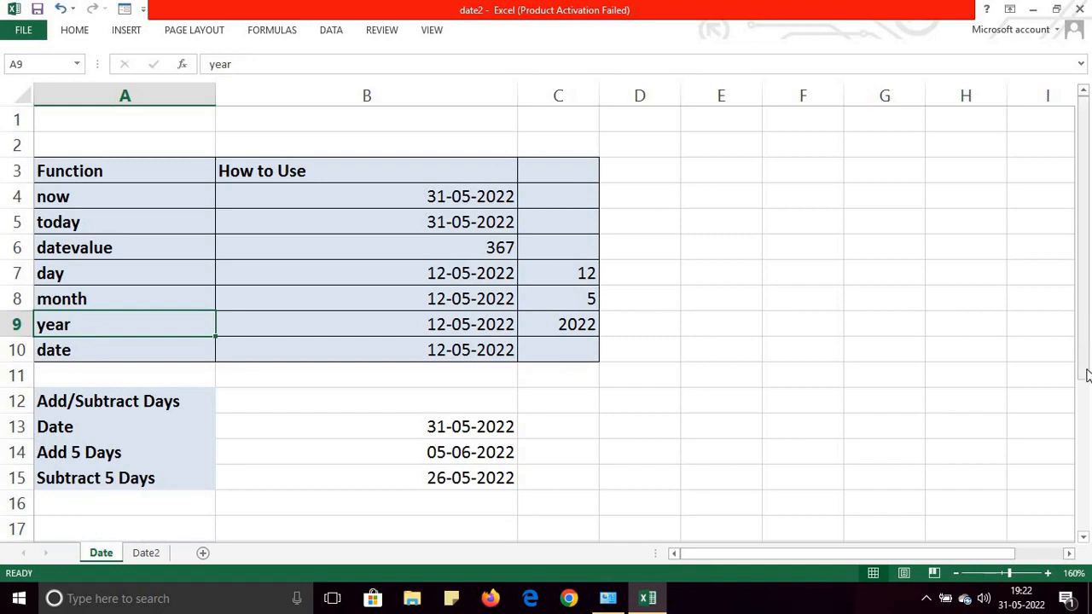
pyautogui.moveTo(1082, 322); pyautogui.dragTo(1082, 451)
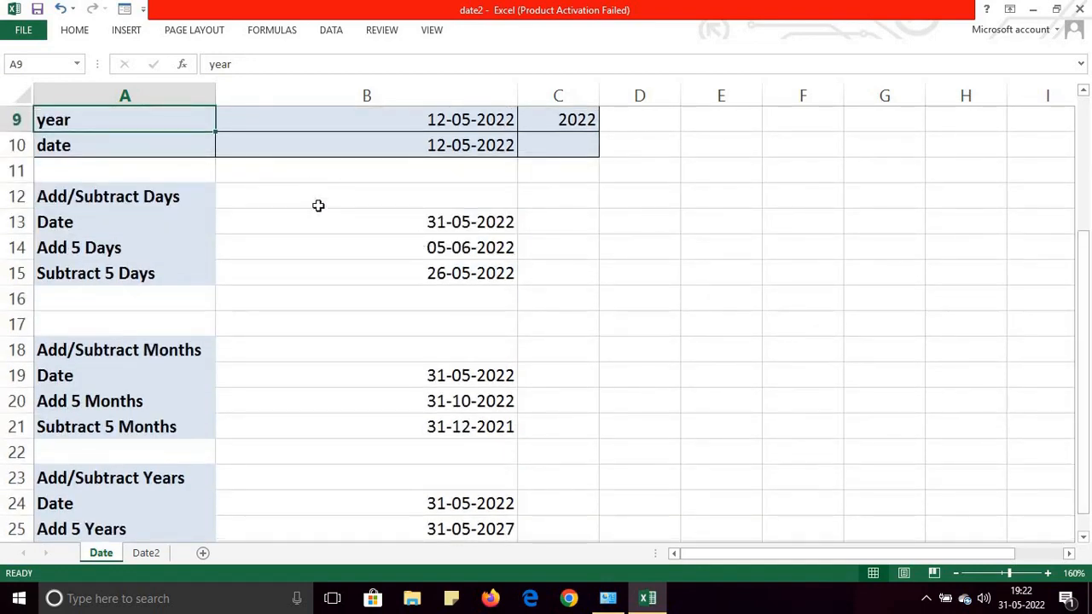
pyautogui.click(386, 228)
pyautogui.click(387, 250)
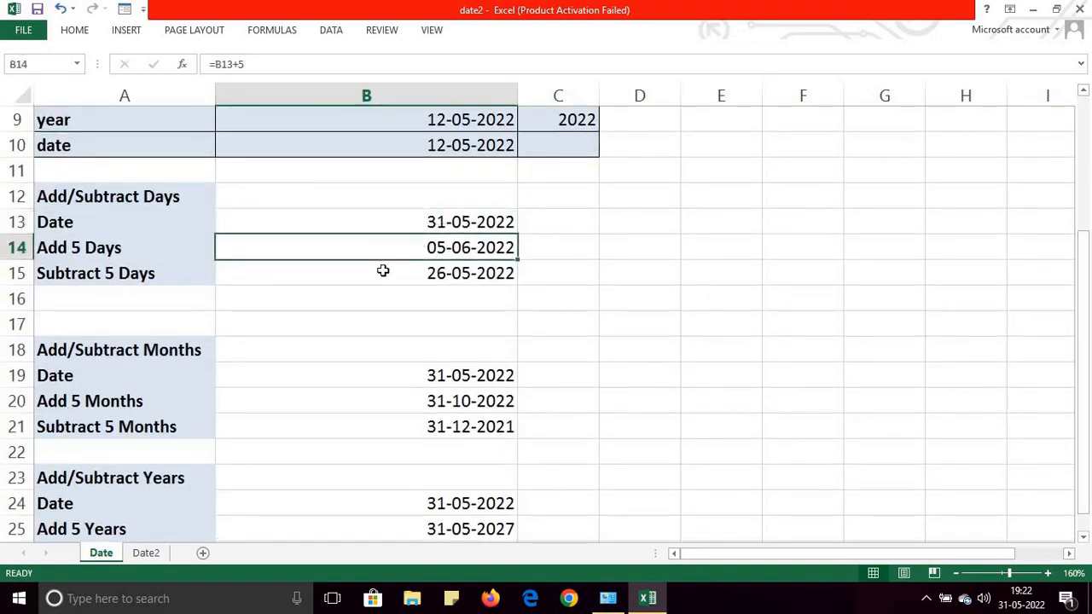
pyautogui.click(384, 271)
pyautogui.click(465, 375)
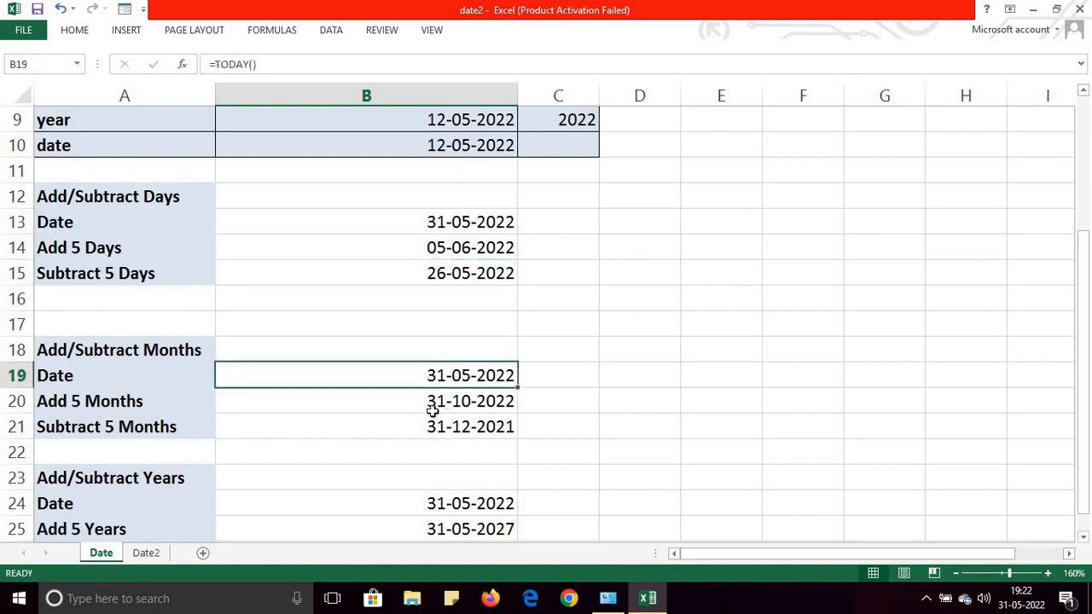
pyautogui.click(146, 554)
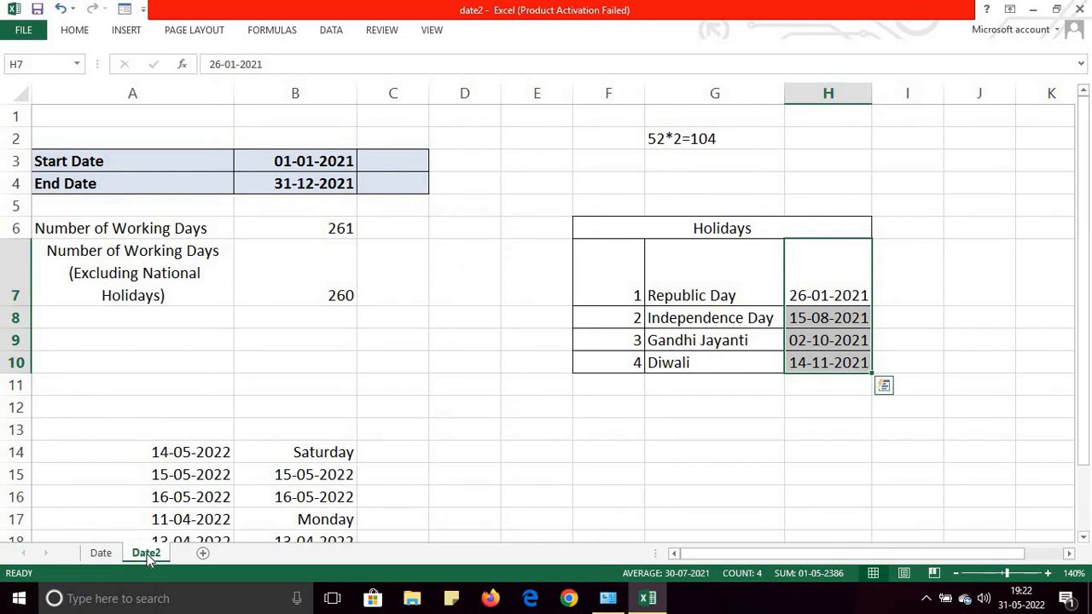
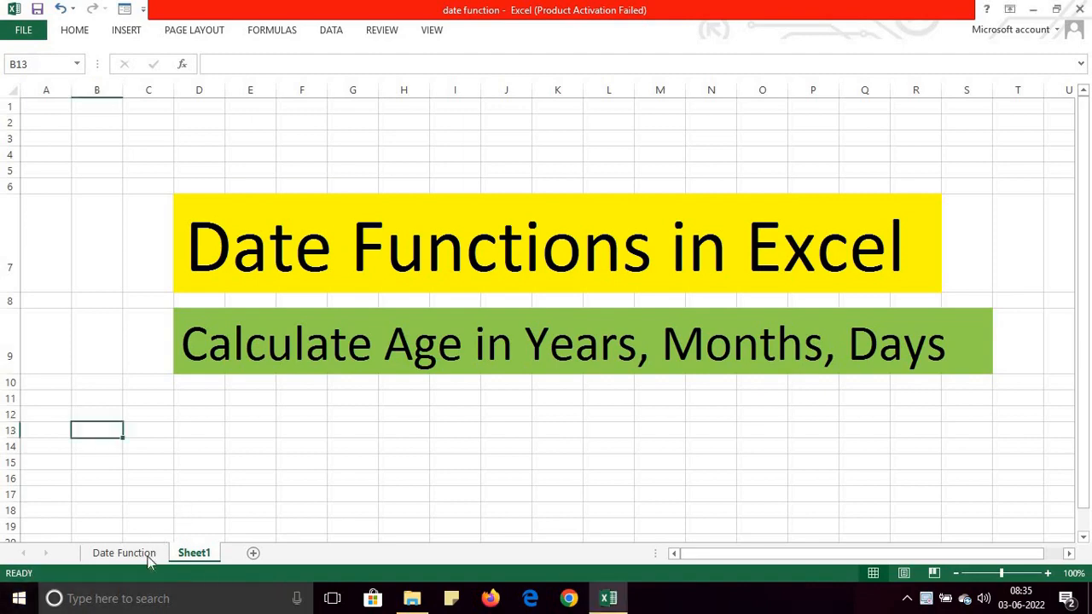
# On the Date Function sheet, calculate the age in years in cell B7 with =datedif(B3,B4,"Y").
pyautogui.click(125, 552)
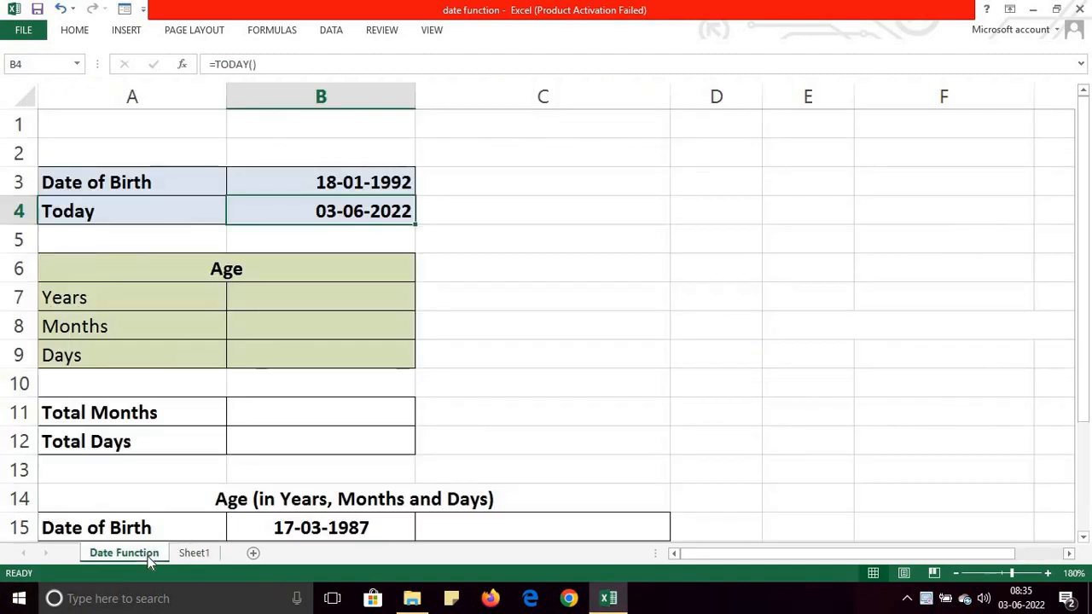
pyautogui.click(292, 183)
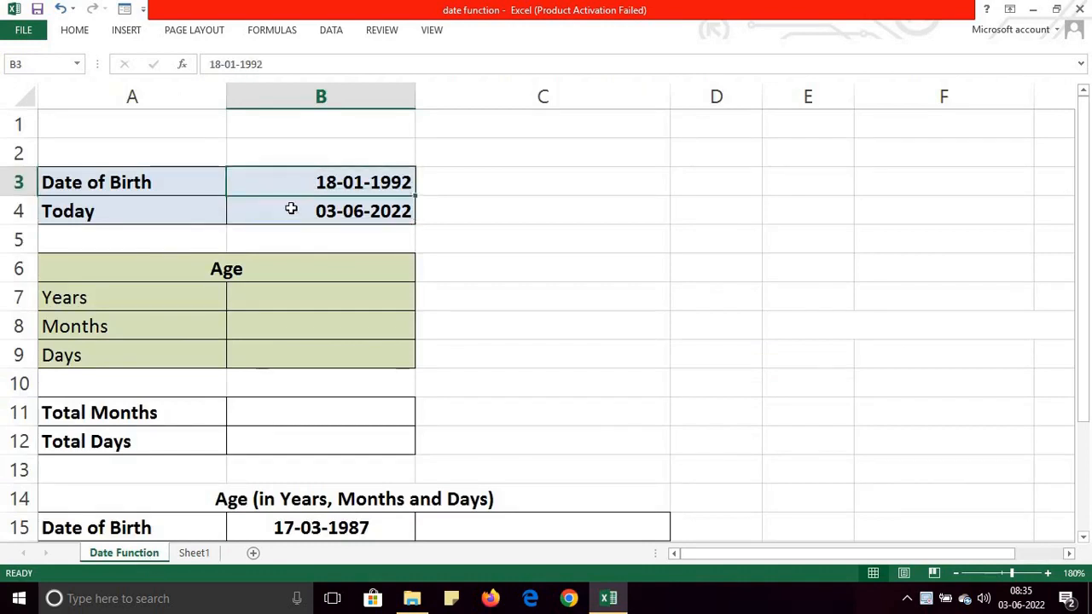
pyautogui.click(294, 211)
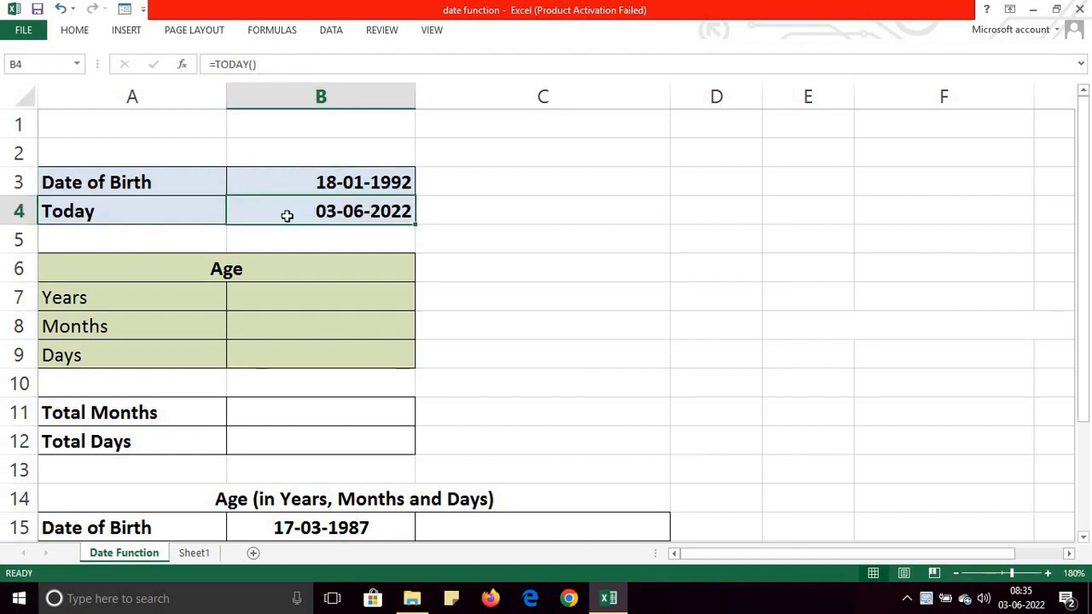
pyautogui.click(296, 301)
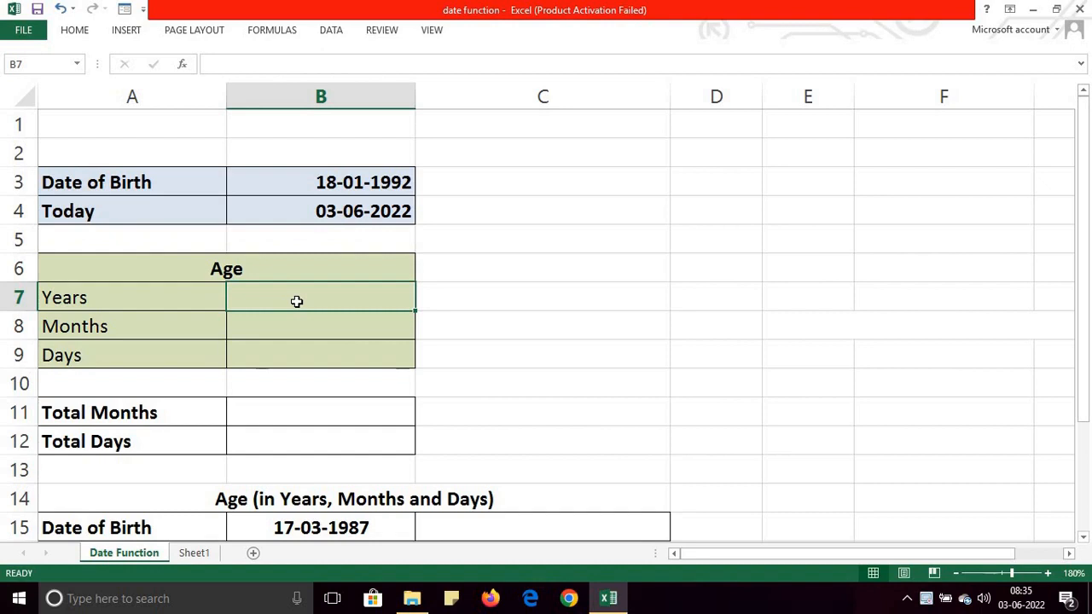
pyautogui.write('=dat')
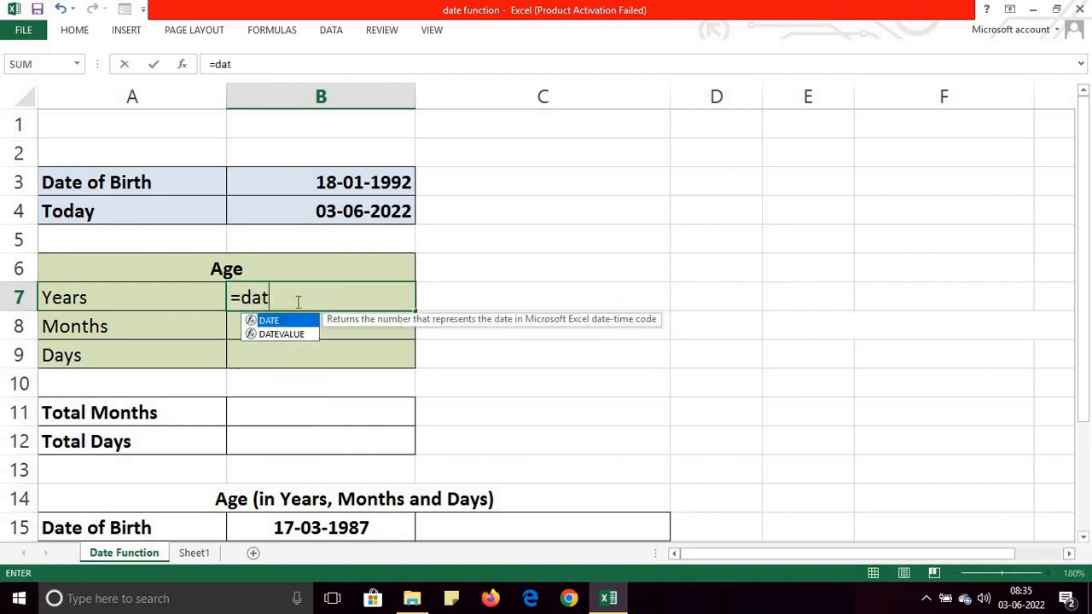
pyautogui.write('edif(')
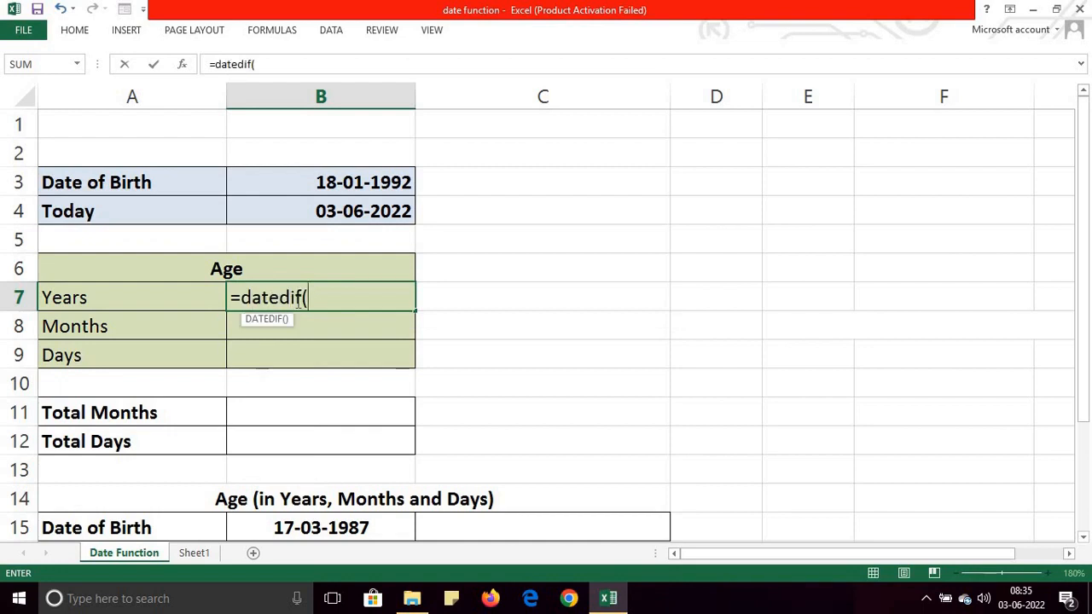
pyautogui.click(351, 188)
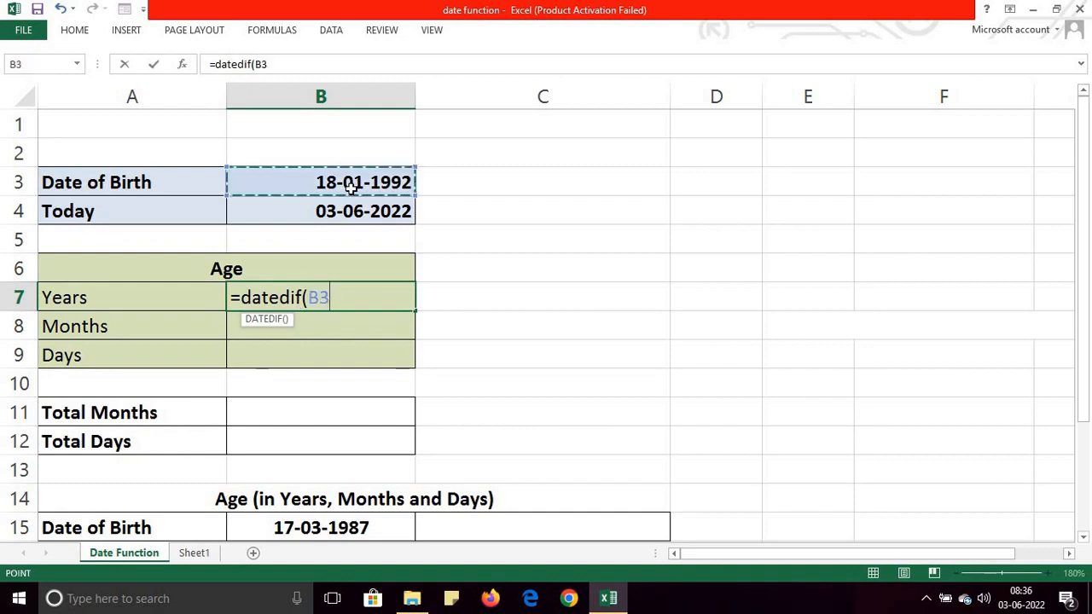
pyautogui.write(',')
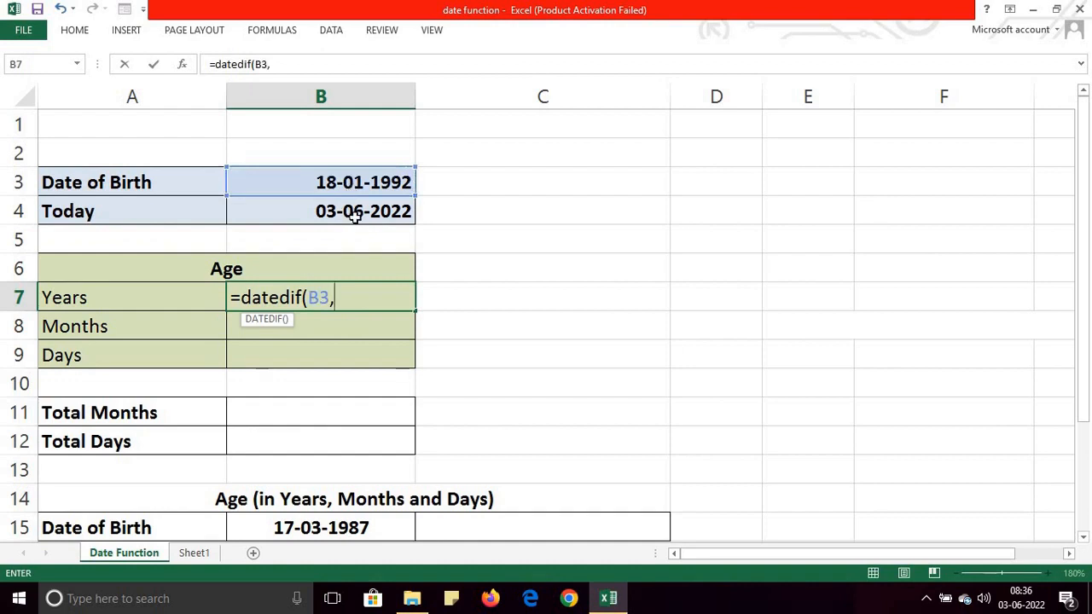
pyautogui.click(355, 215)
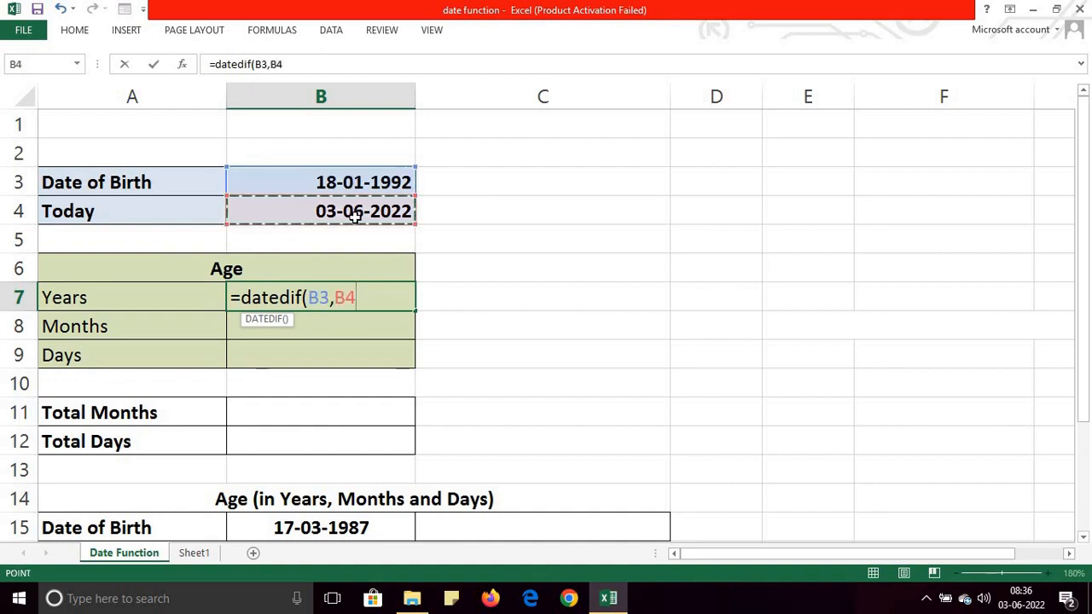
pyautogui.write(',')
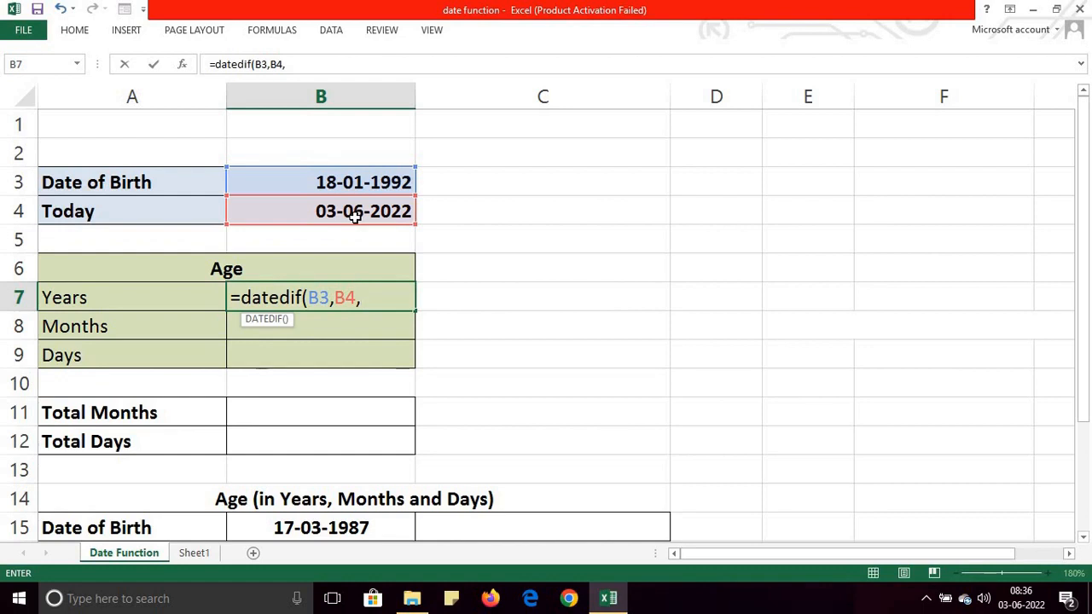
pyautogui.write('"Y")')
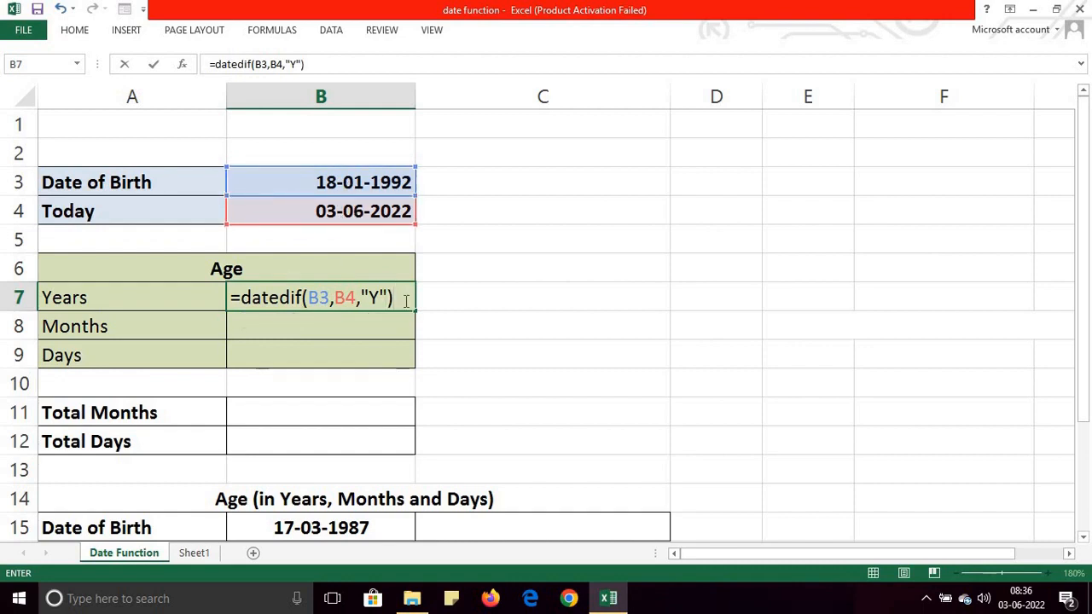
pyautogui.press('Return')
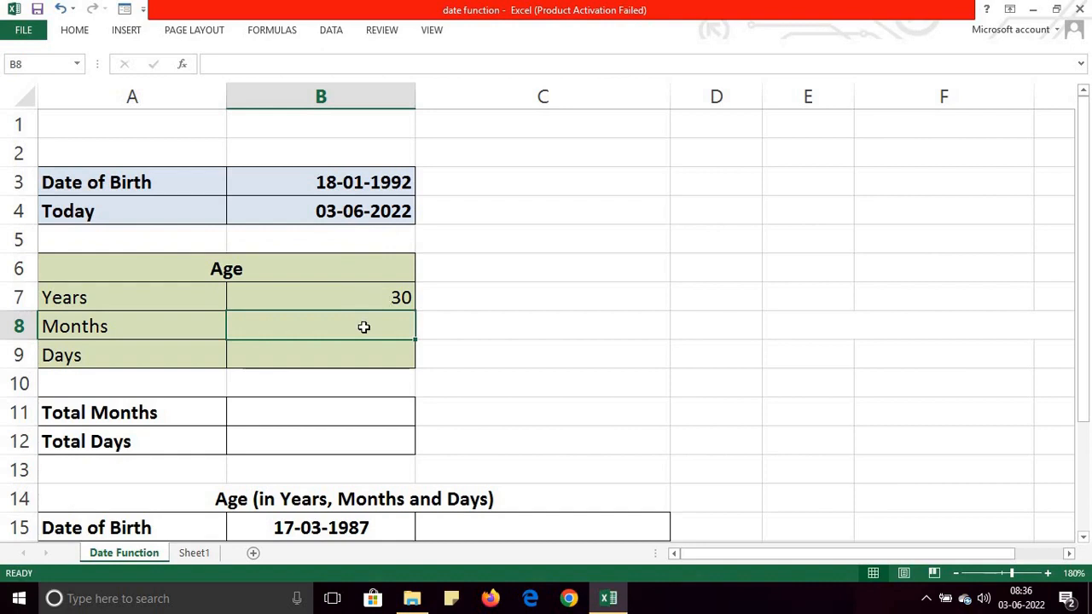
# Calculate the remaining months of the age in cell B8 with =datedif(B3,B4,"YM").
pyautogui.write('=')
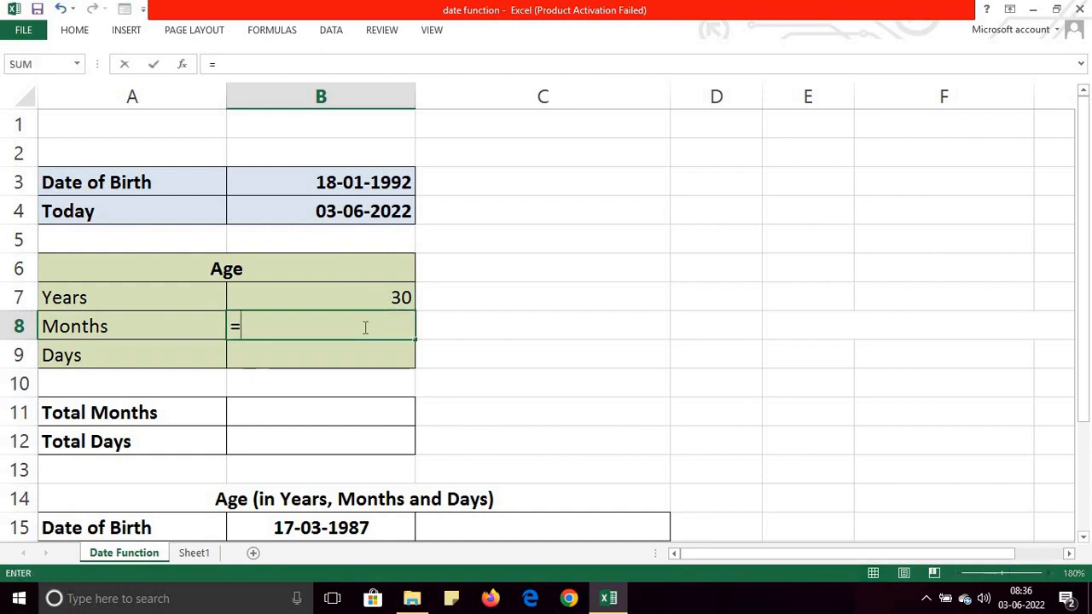
pyautogui.write('da')
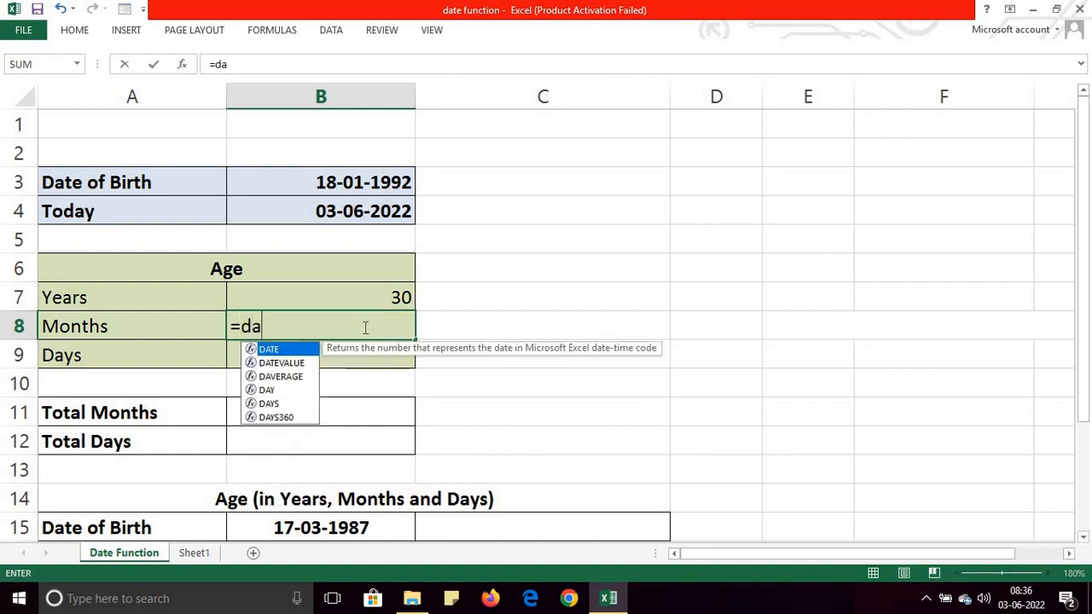
pyautogui.write('tedif')
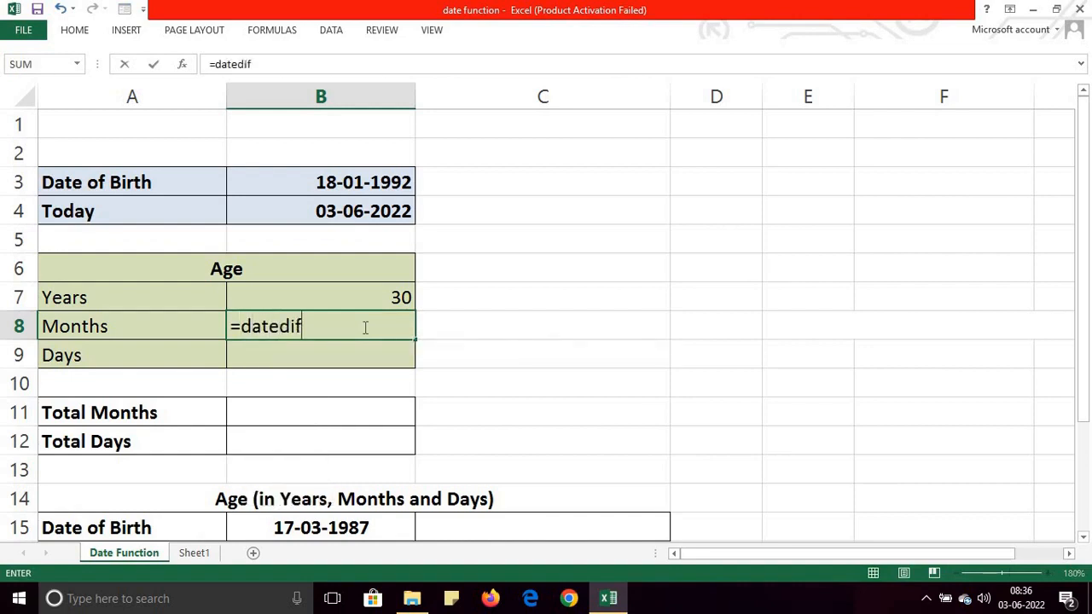
pyautogui.write('(')
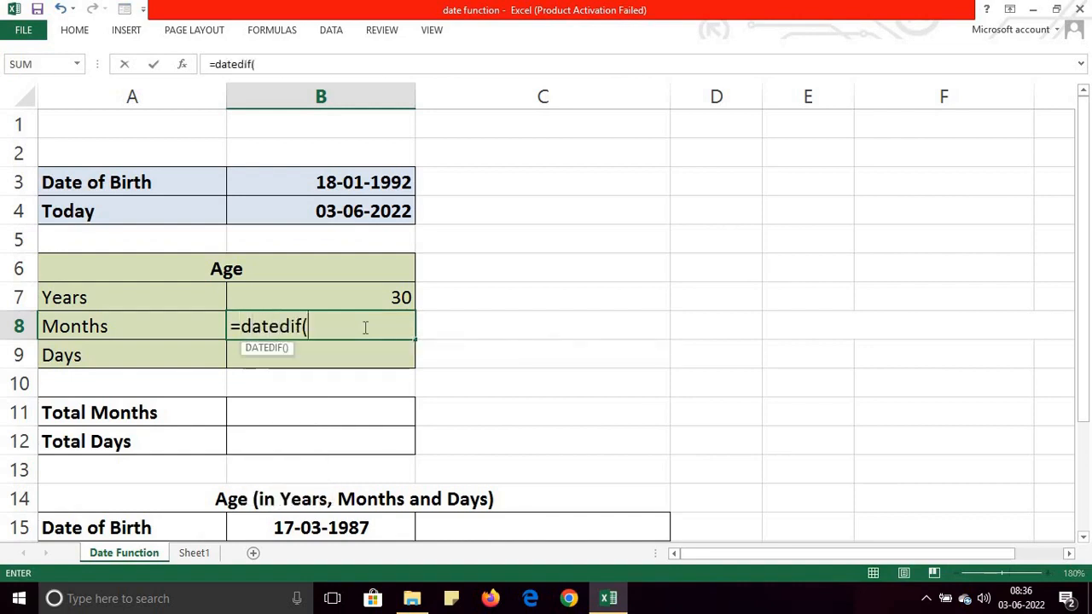
pyautogui.click(363, 181)
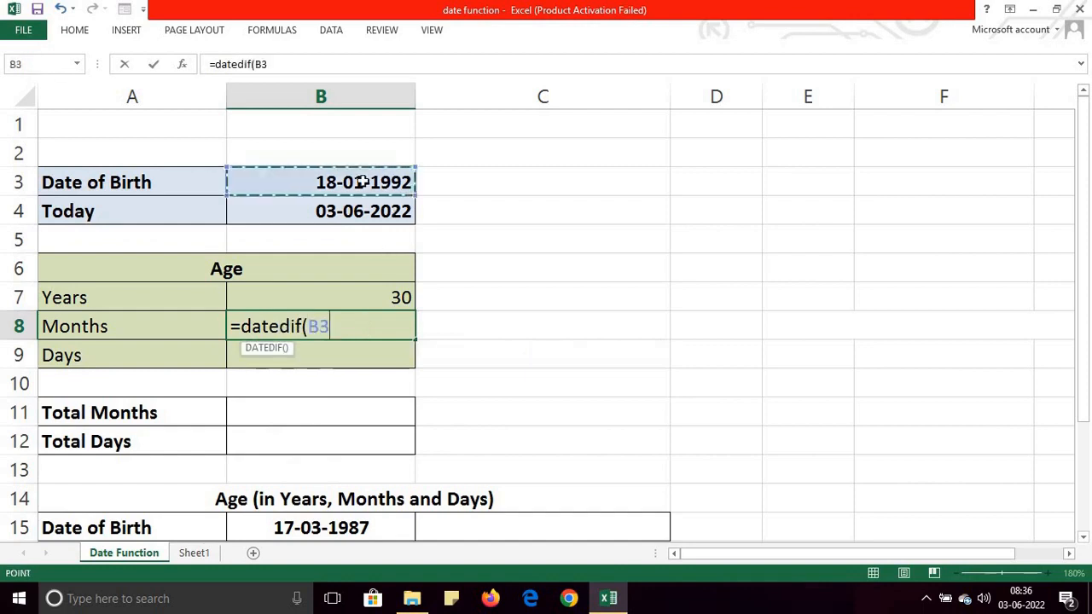
pyautogui.write(',')
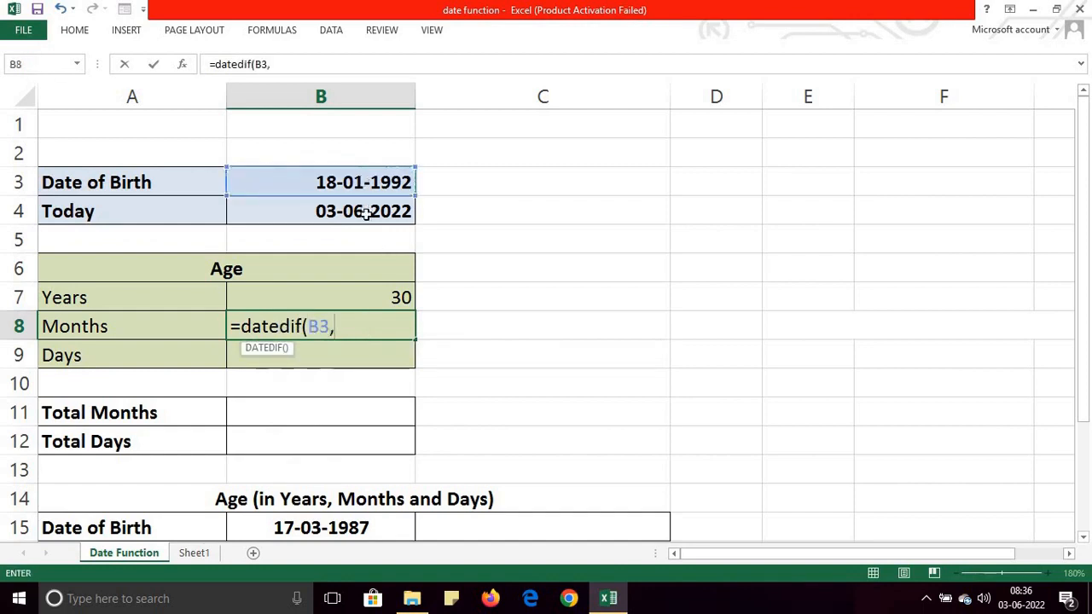
pyautogui.click(365, 213)
pyautogui.write(',"')
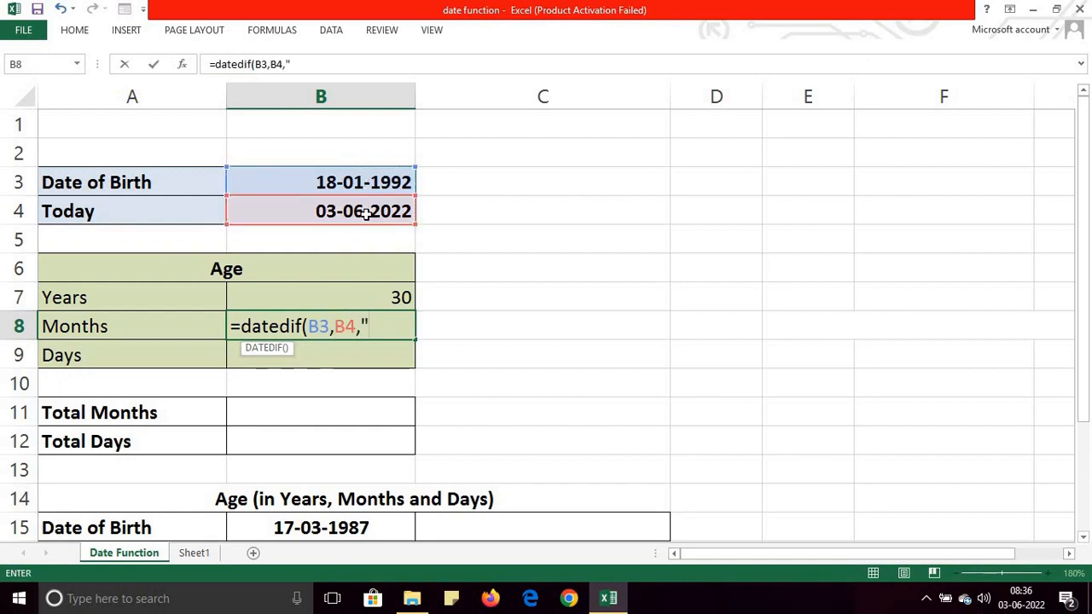
pyautogui.write('YM")')
pyautogui.press('Return')
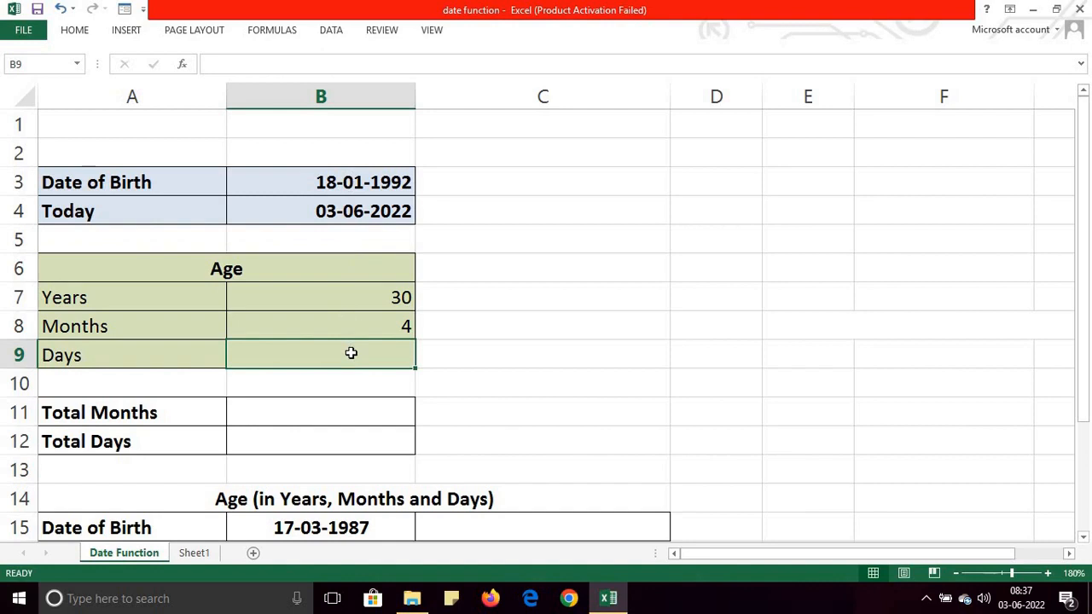
# Calculate the remaining days of the age in cell B9 with =datedif(B3,B4,"MD").
pyautogui.write('=date')
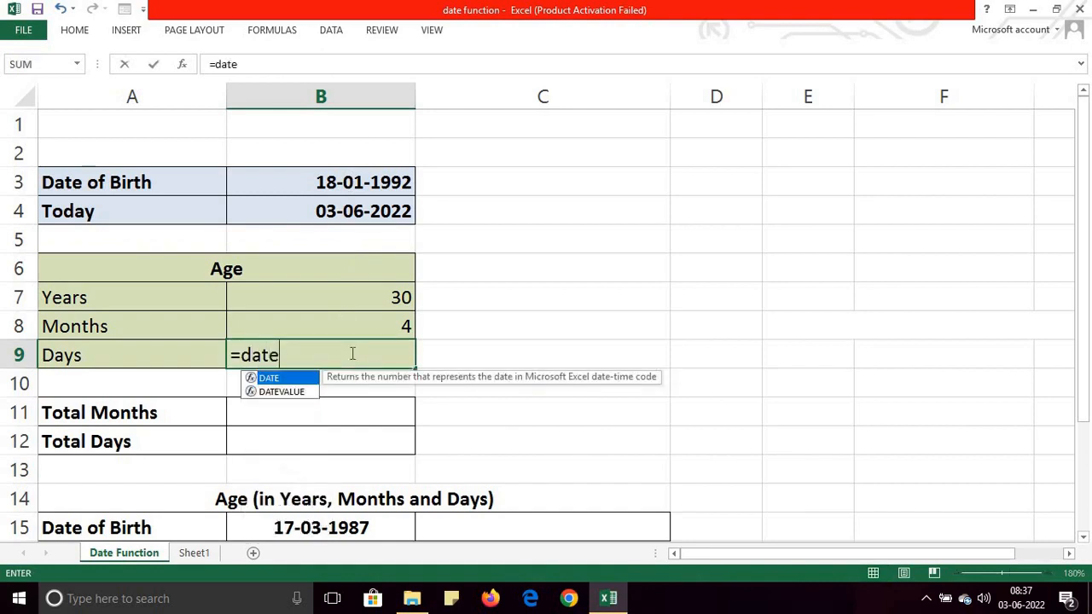
pyautogui.write('dif')
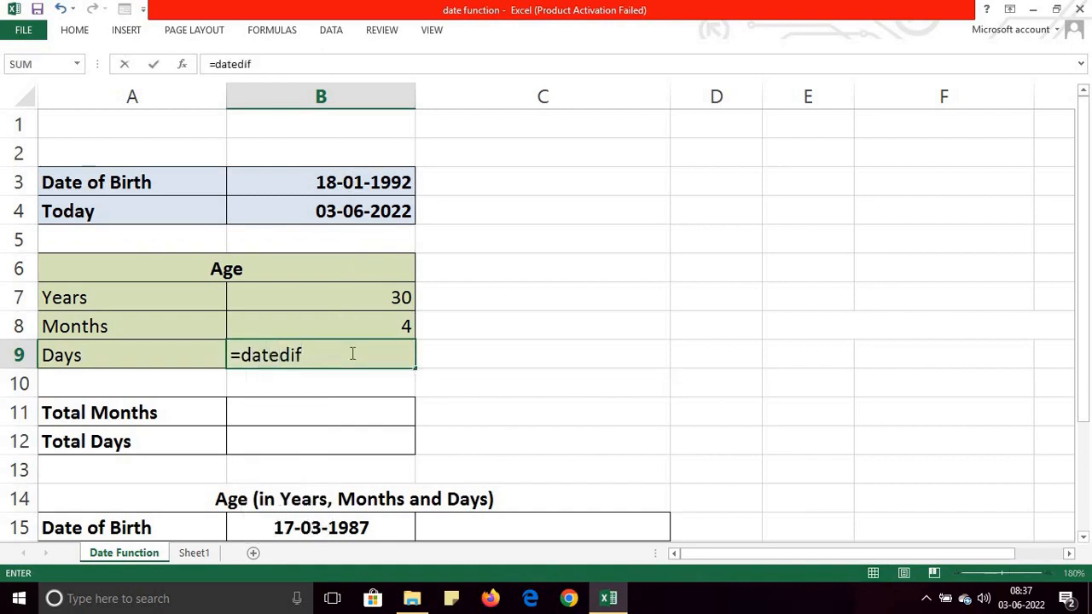
pyautogui.write('(')
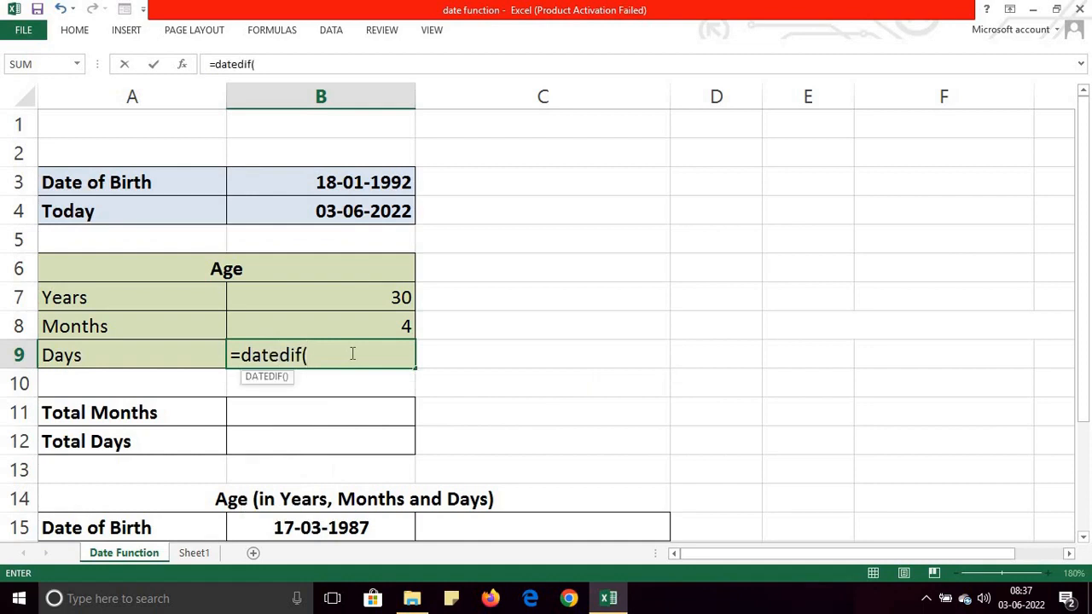
pyautogui.click(339, 177)
pyautogui.write(',')
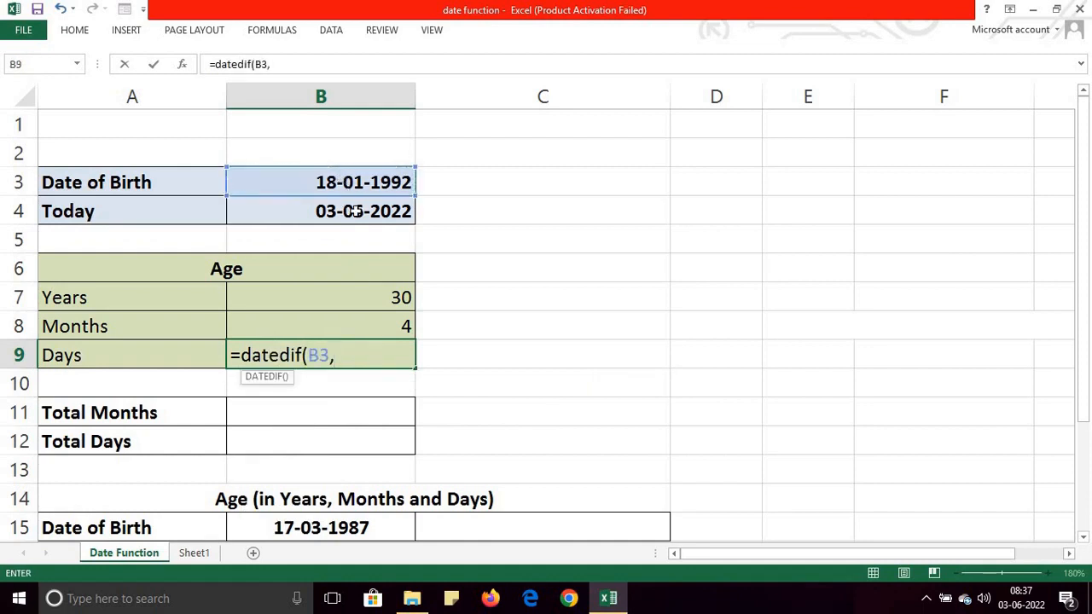
pyautogui.click(354, 211)
pyautogui.write(',')
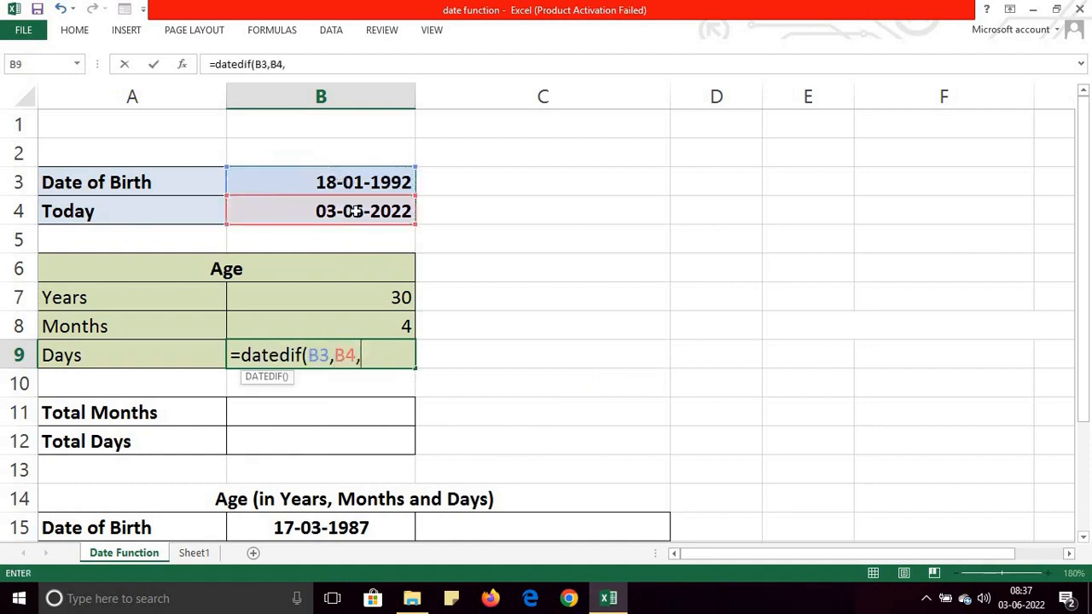
pyautogui.write('"MD")')
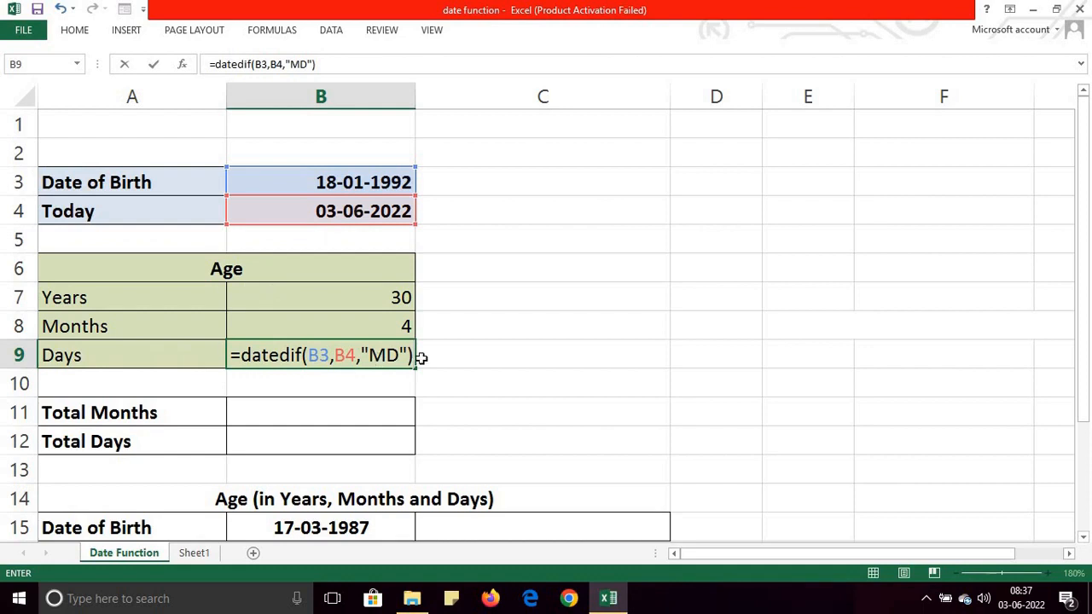
pyautogui.press('Return')
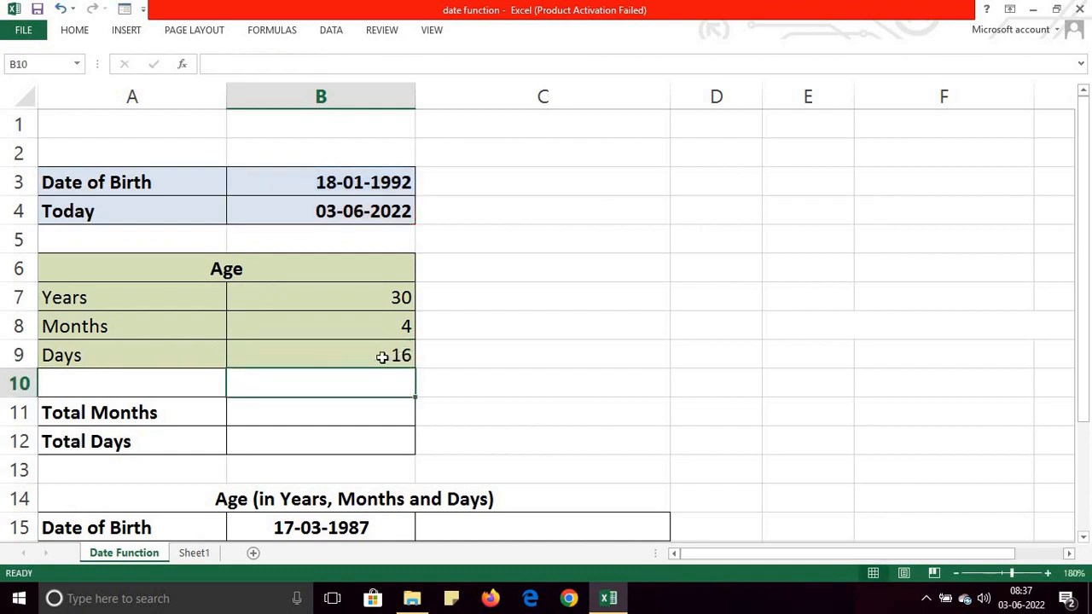
pyautogui.click(401, 355)
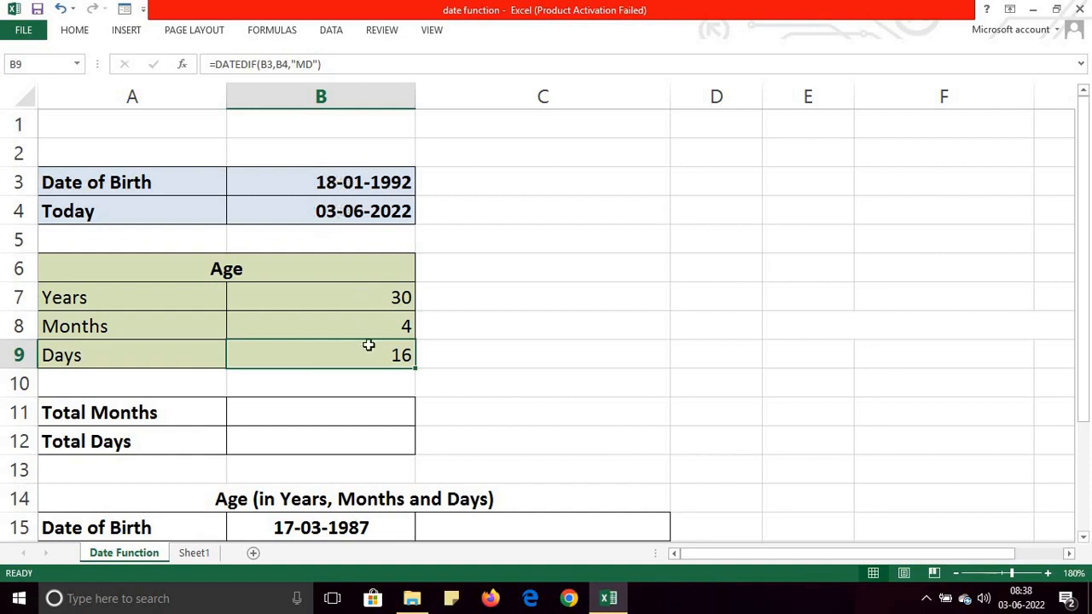
# Calculate the total months between the two dates in cell B11 with =datedif(B3,B4,"M").
pyautogui.click(334, 414)
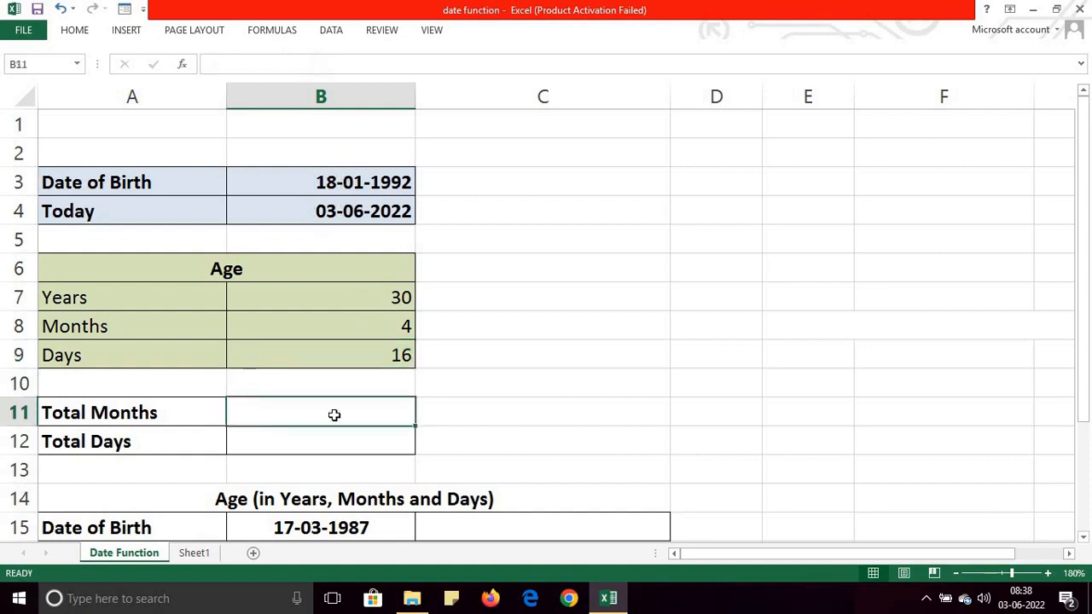
pyautogui.click(382, 327)
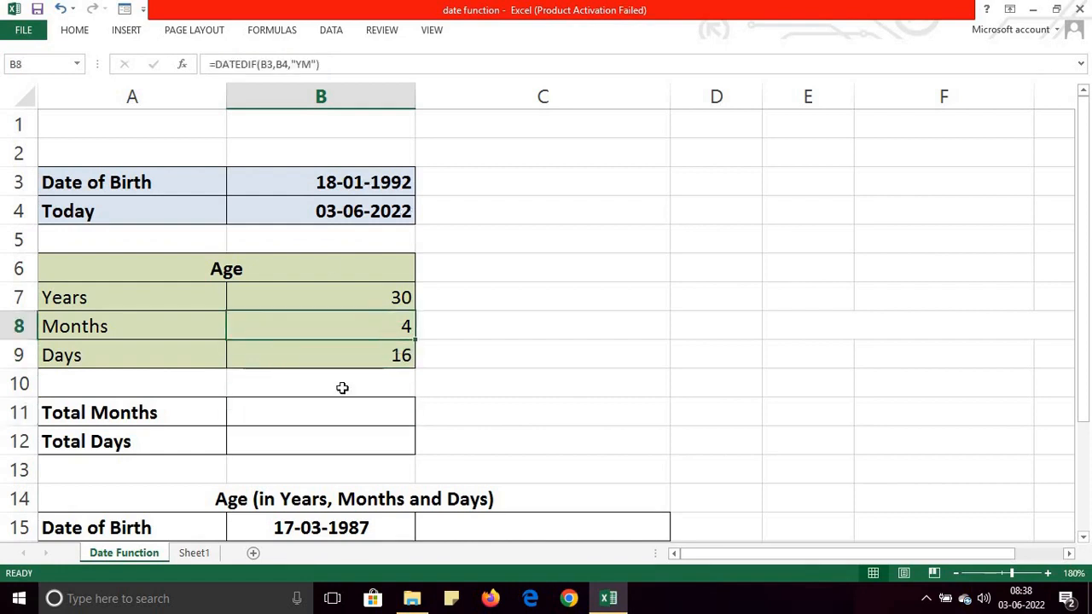
pyautogui.click(300, 410)
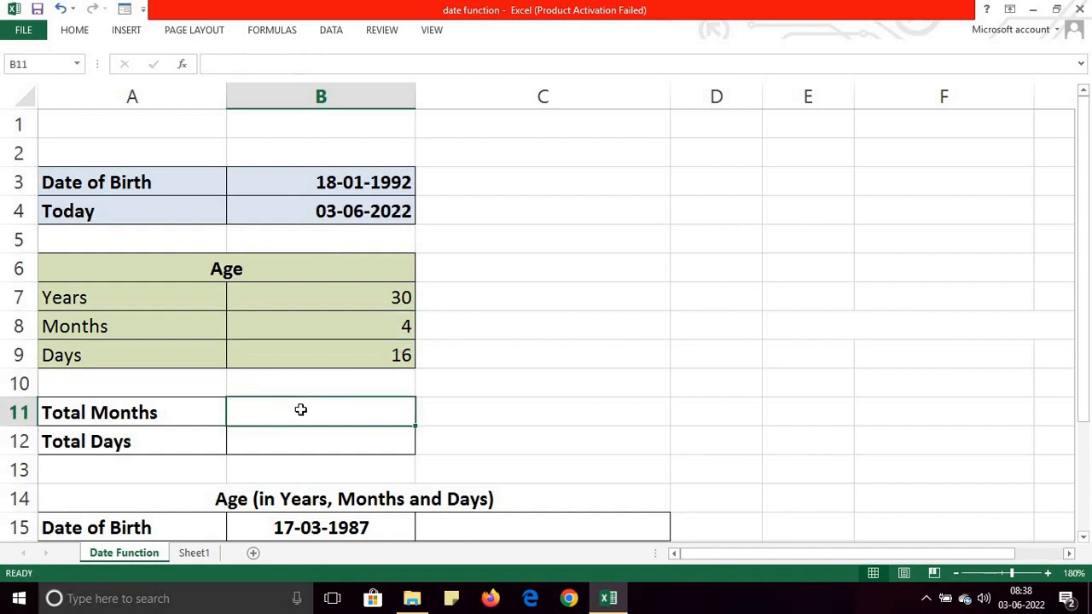
pyautogui.write('=')
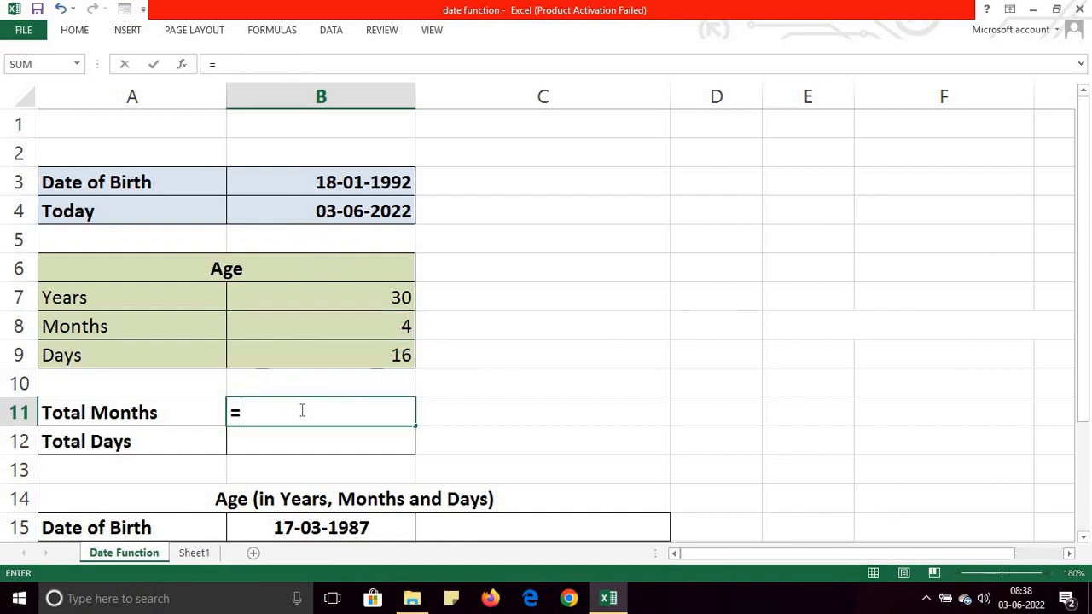
pyautogui.write('date')
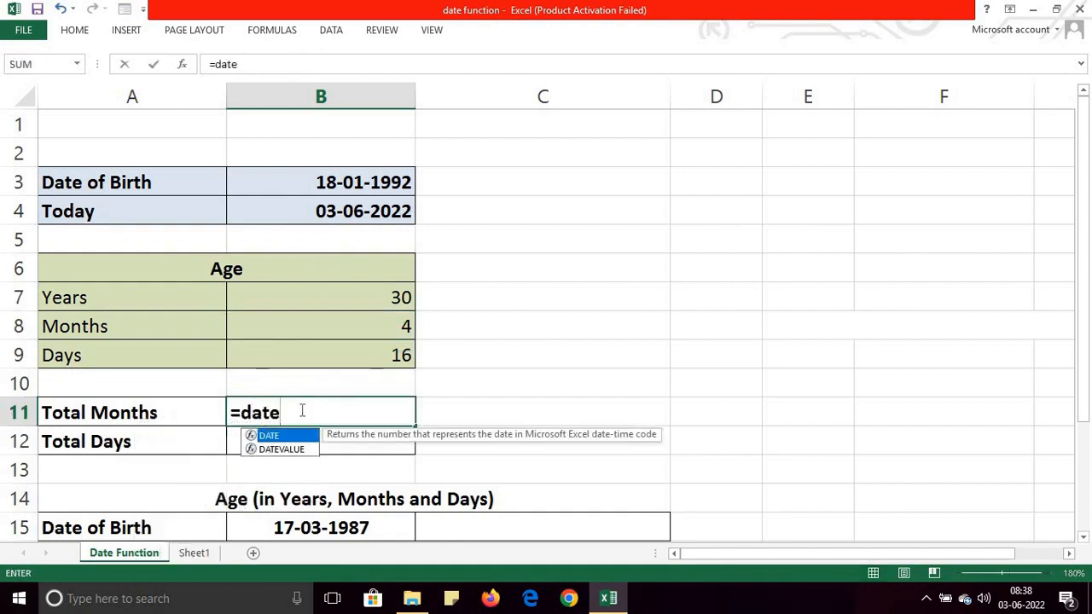
pyautogui.write('dif(')
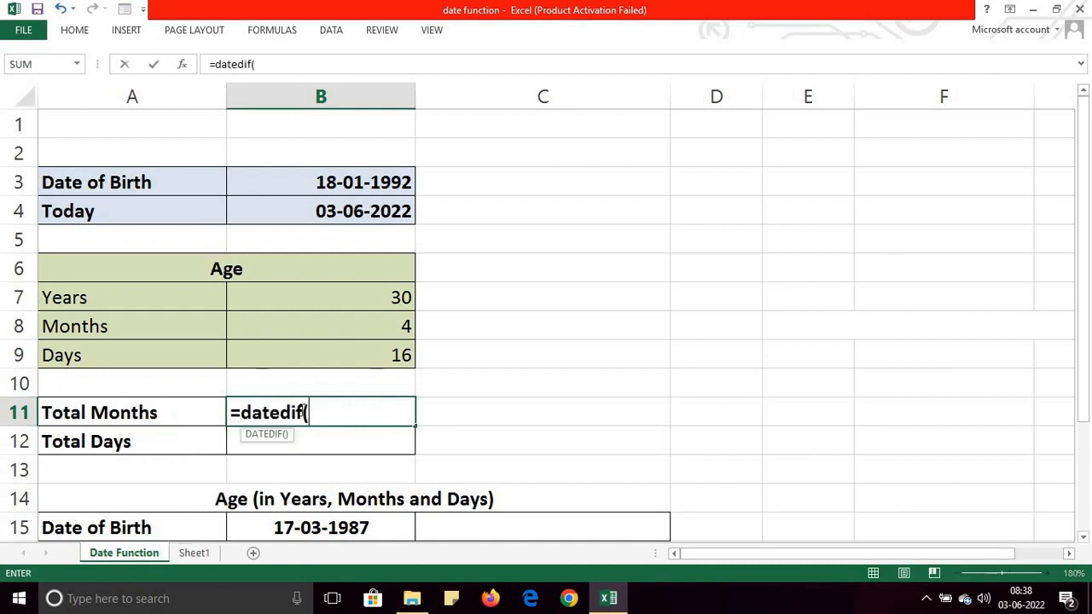
pyautogui.click(350, 176)
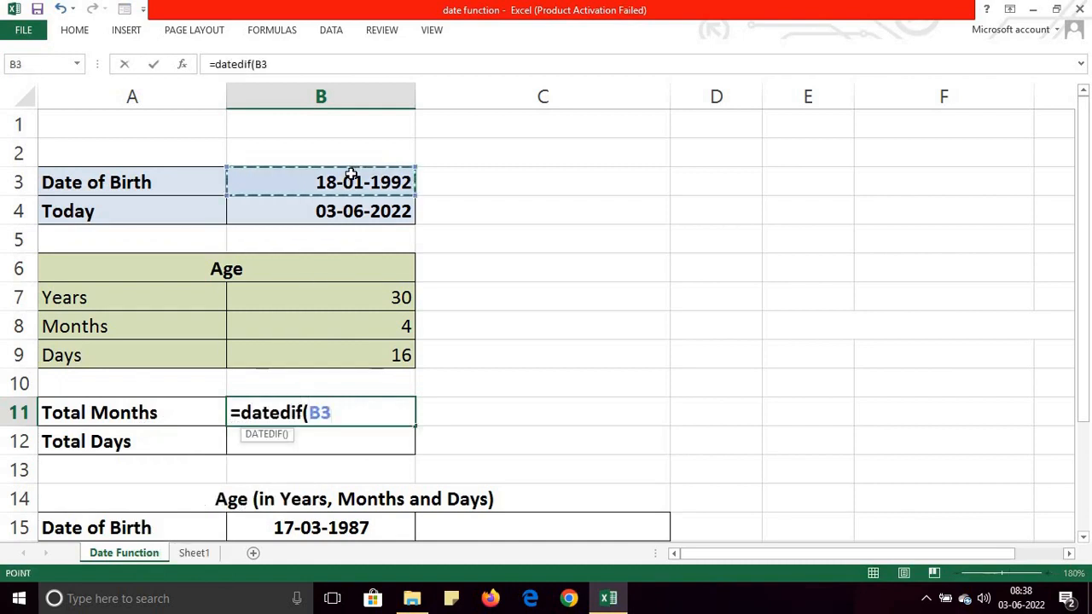
pyautogui.write(',')
pyautogui.click(360, 217)
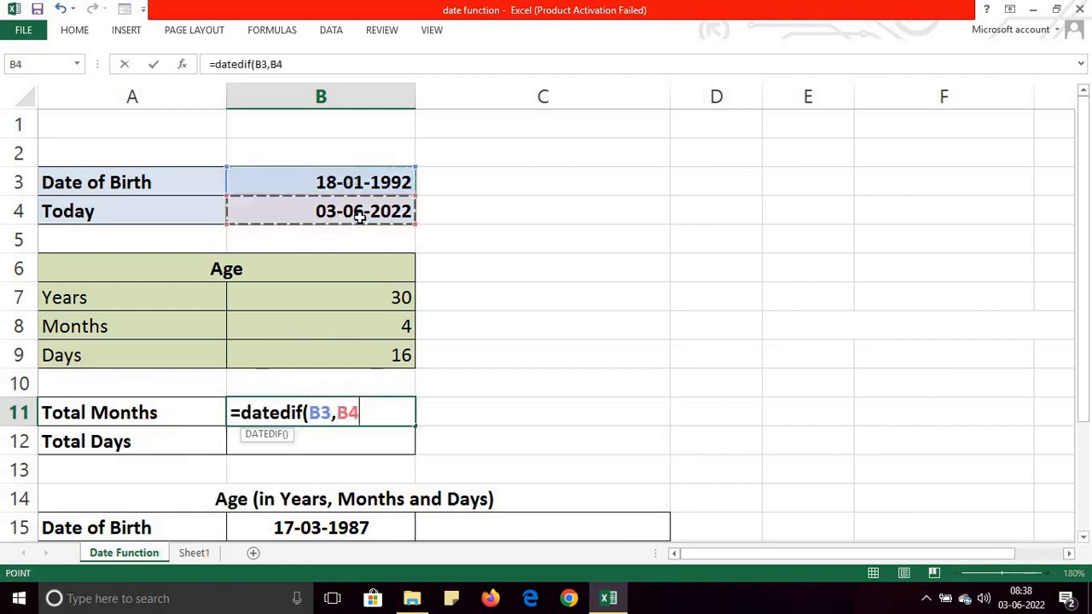
pyautogui.write(',')
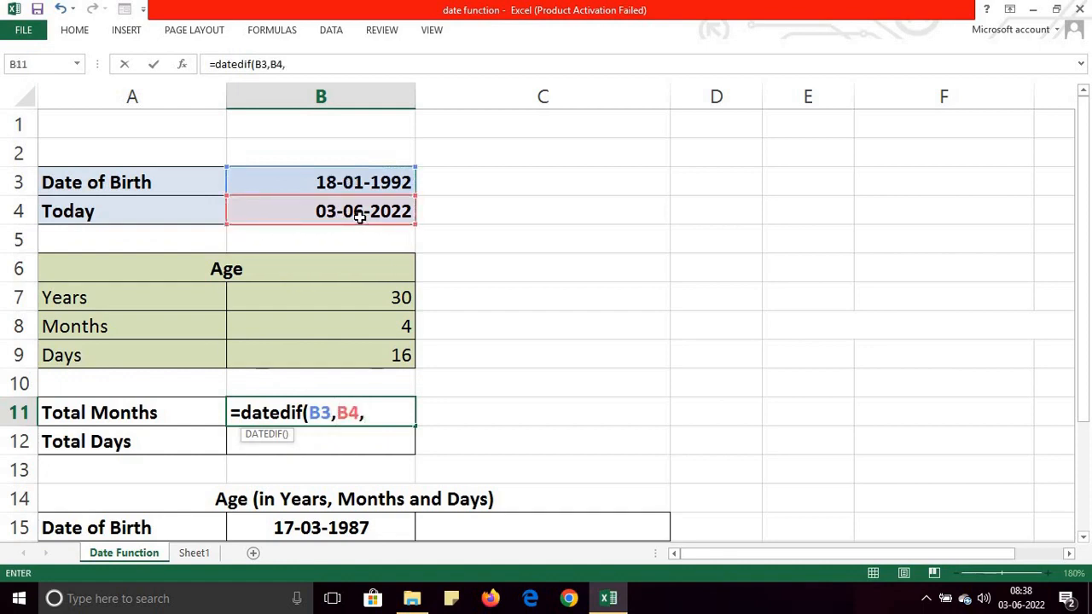
pyautogui.write('"M')
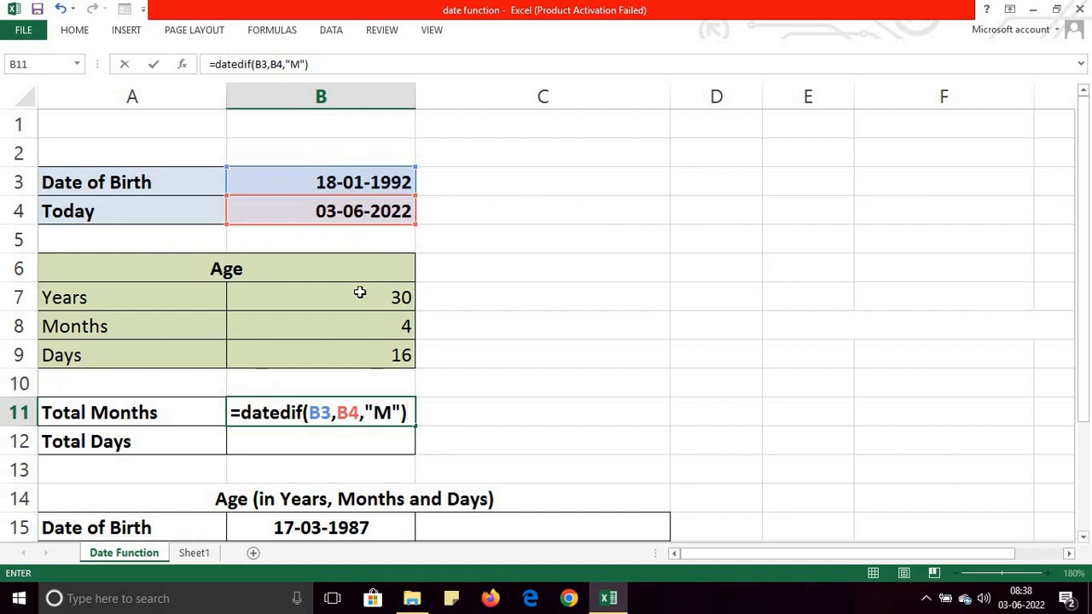
pyautogui.press('Return')
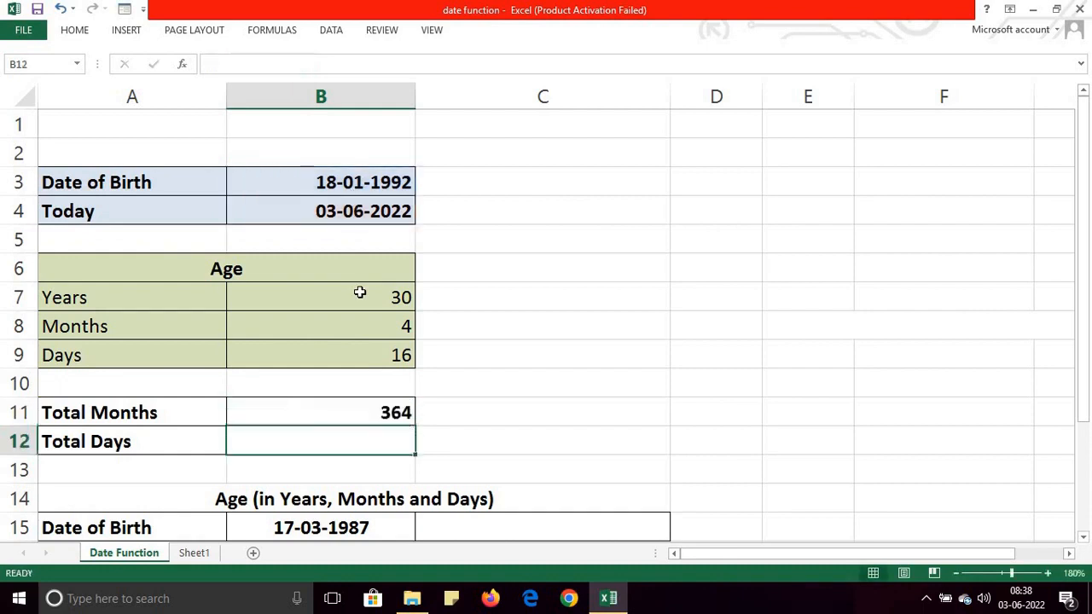
pyautogui.click(376, 410)
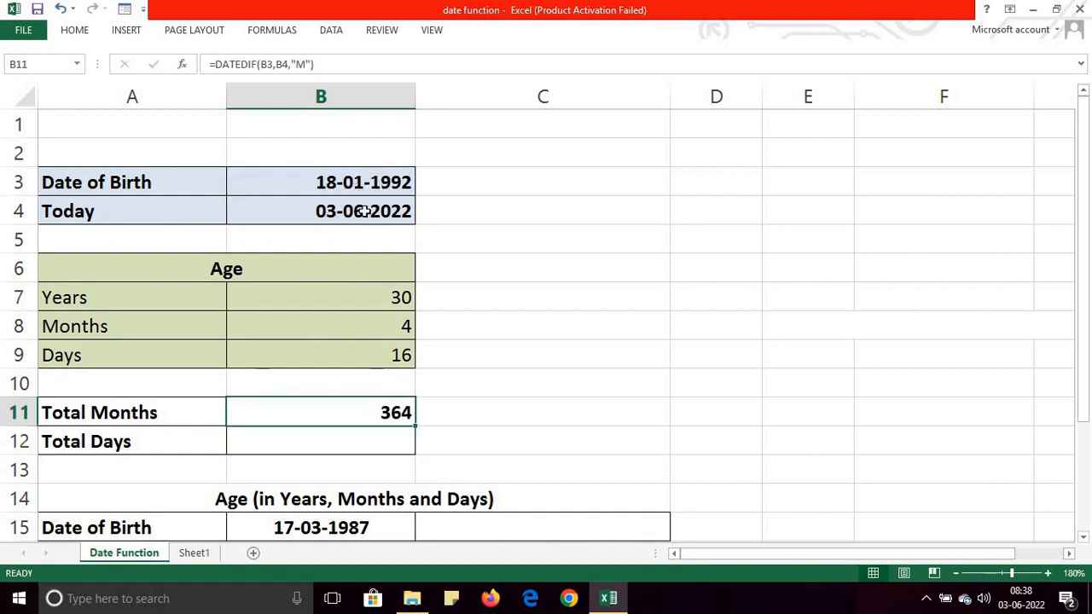
# Enter =datedif(B3,B4,) in cell B12 for Total Days, leaving the unit argument empty.
pyautogui.click(358, 445)
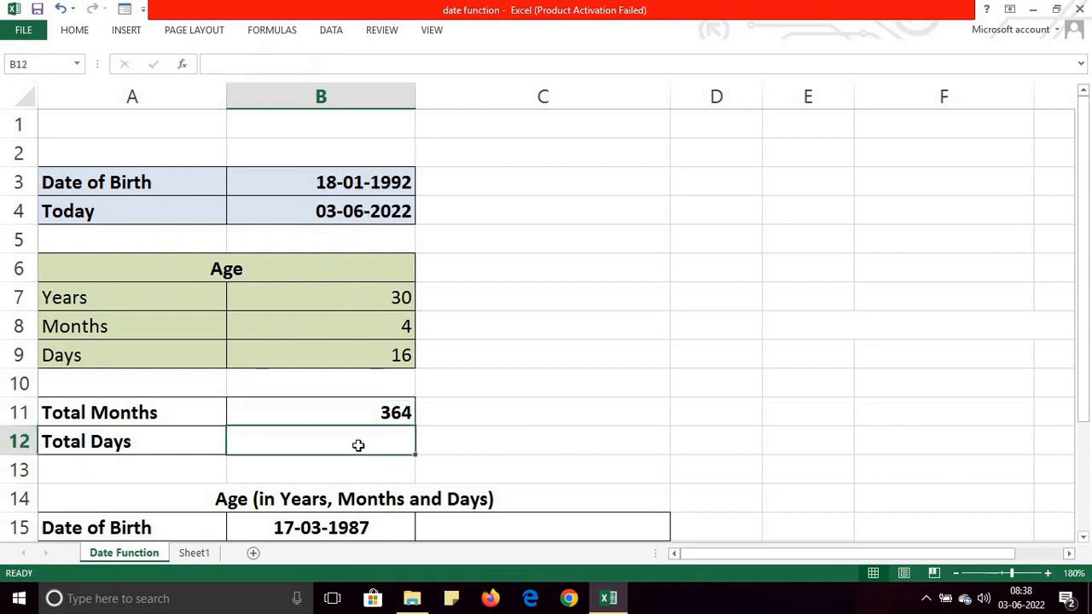
pyautogui.write('=')
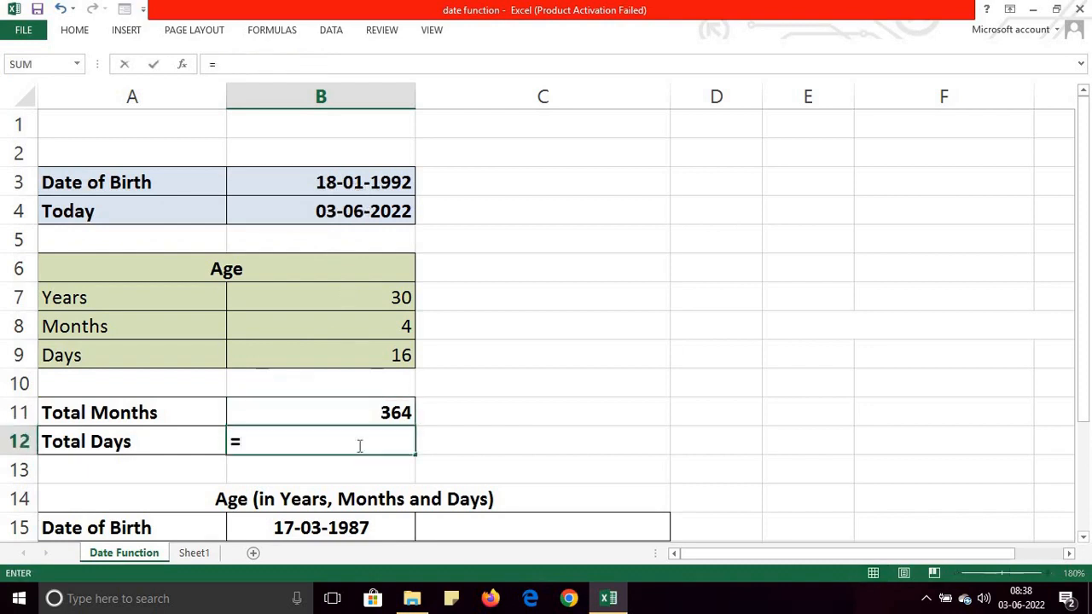
pyautogui.write('da')
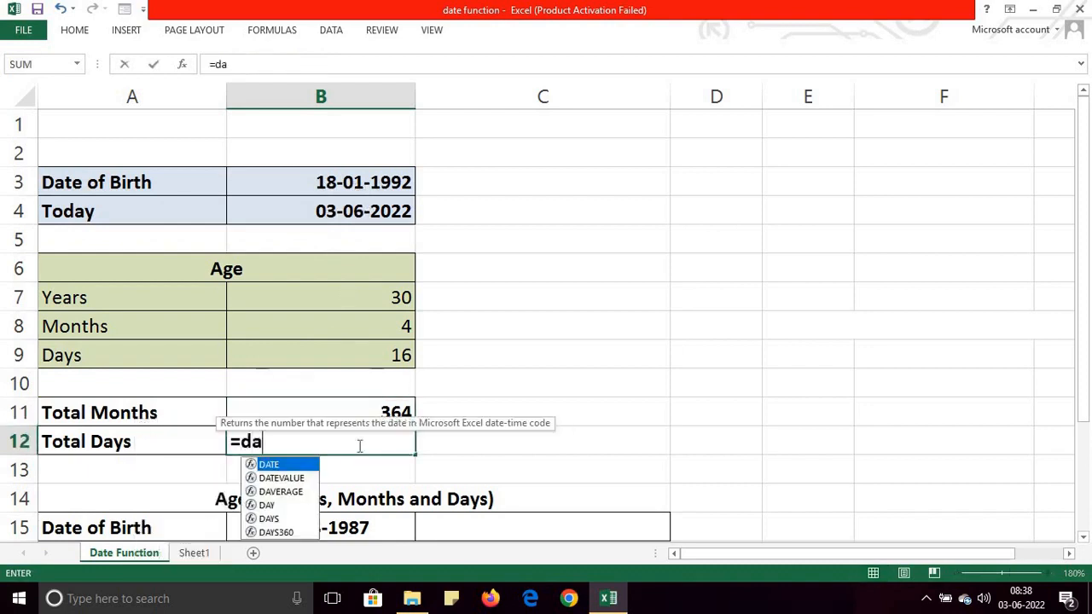
pyautogui.write('tedif(')
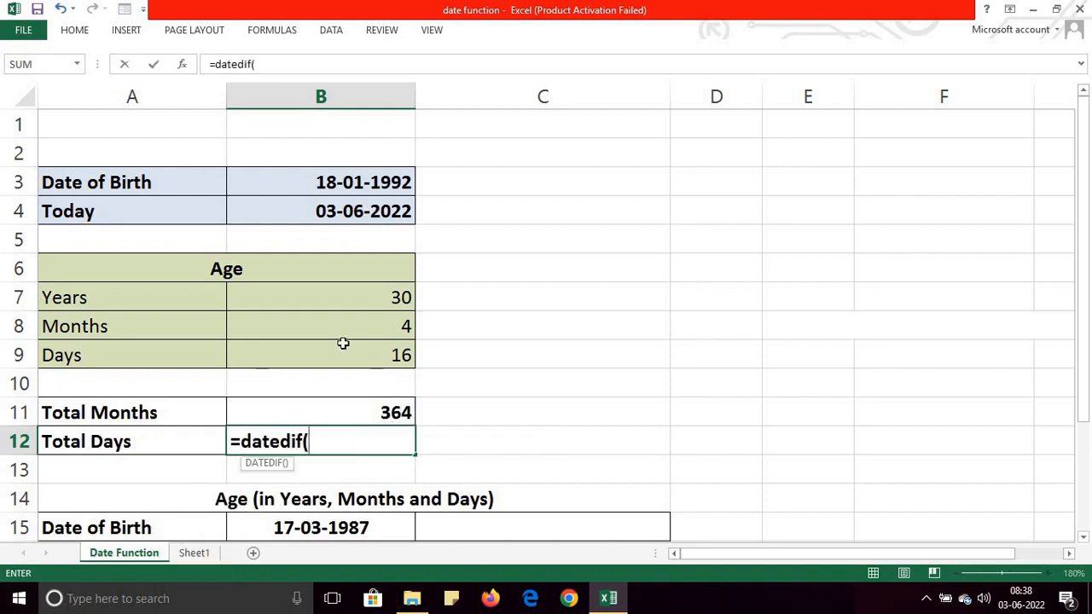
pyautogui.click(370, 185)
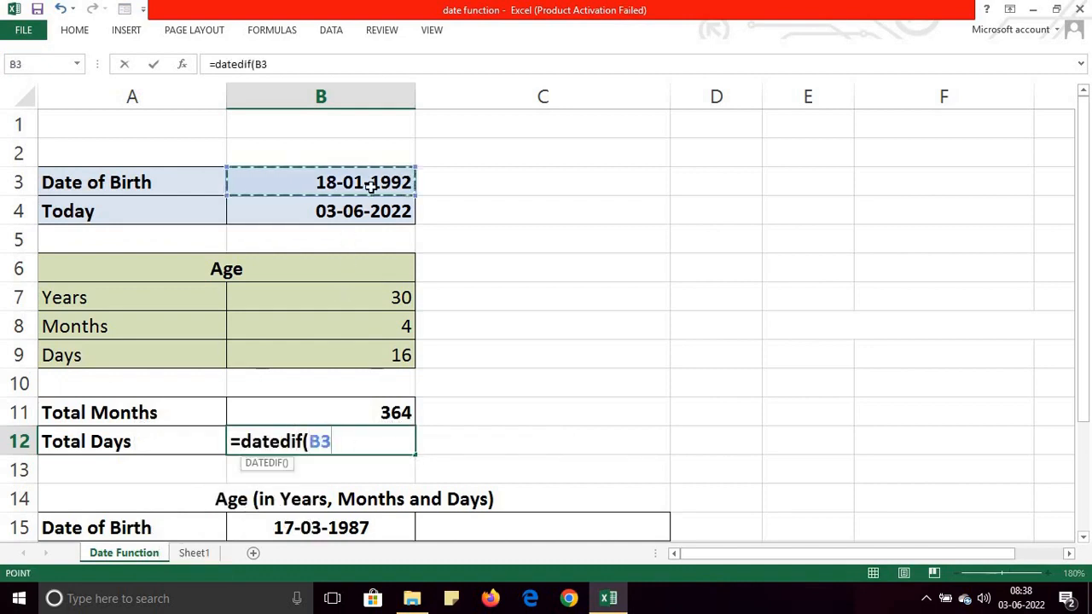
pyautogui.write(',')
pyautogui.click(368, 218)
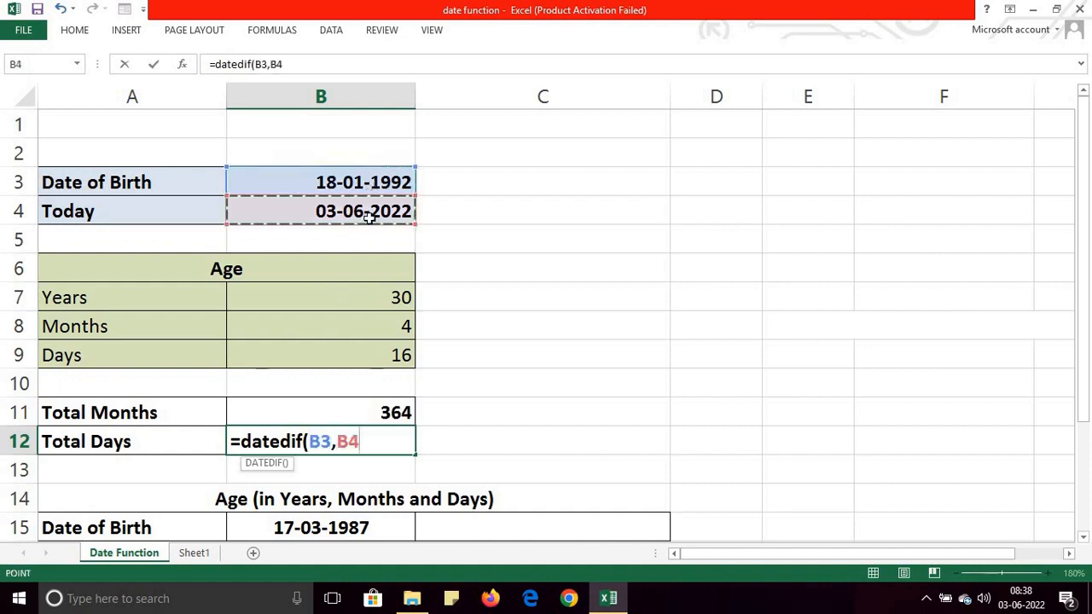
pyautogui.write(',')
pyautogui.hotkey('shift', 'Return')
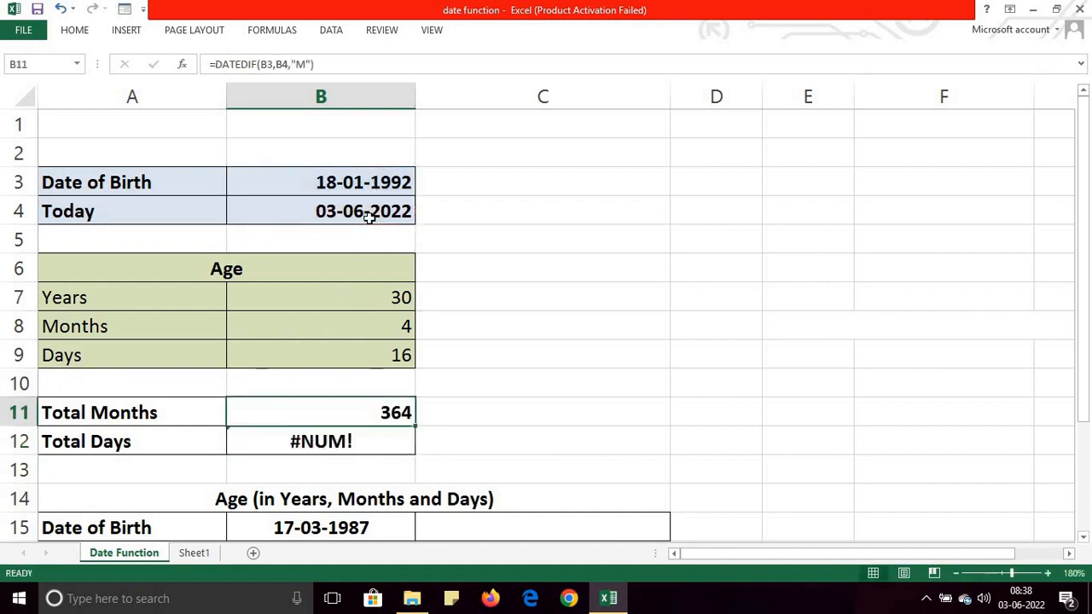
# Add "d" as the unit argument of the DATEDIF formula in cell B12.
pyautogui.click(345, 443)
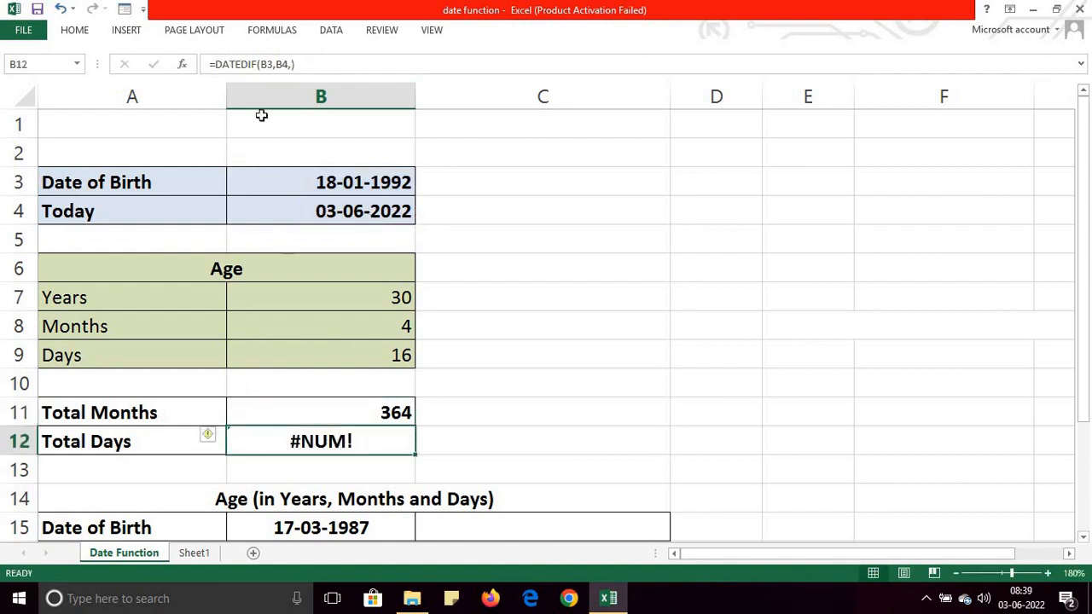
pyautogui.click(291, 64)
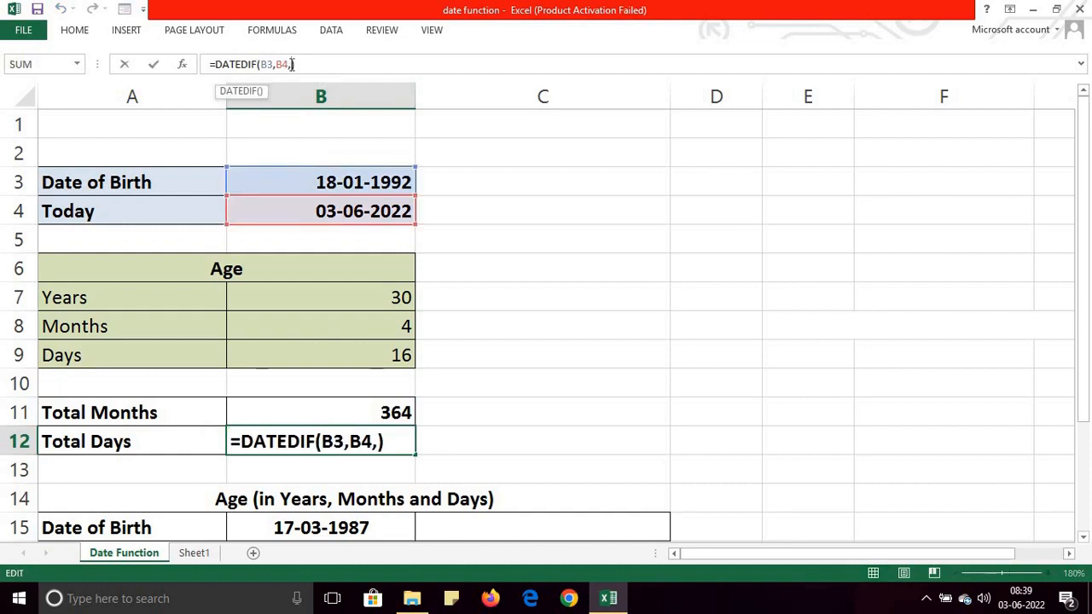
pyautogui.write('"d"')
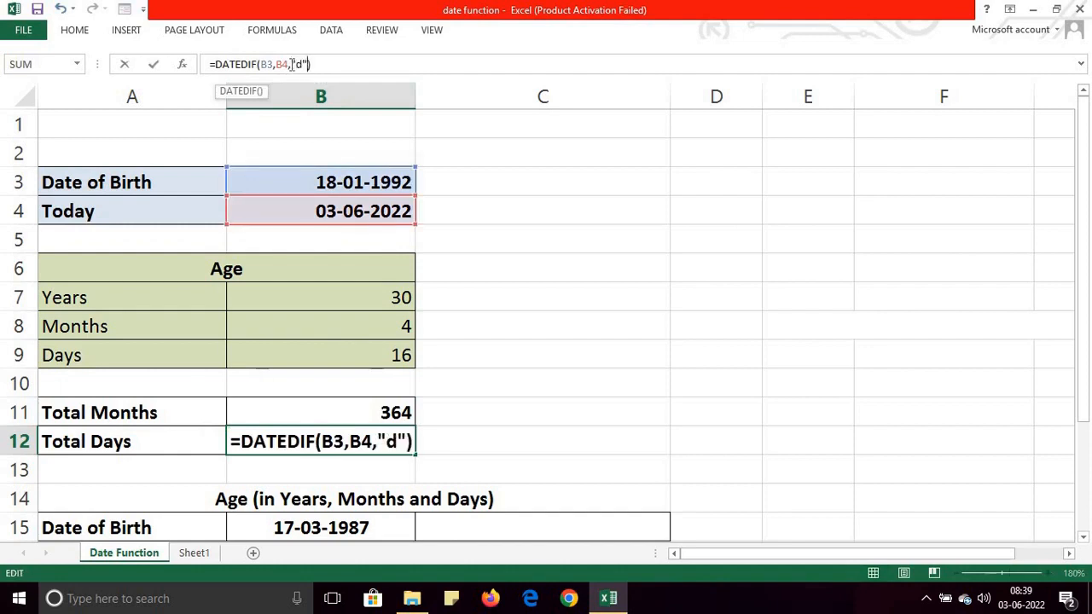
pyautogui.press('Return')
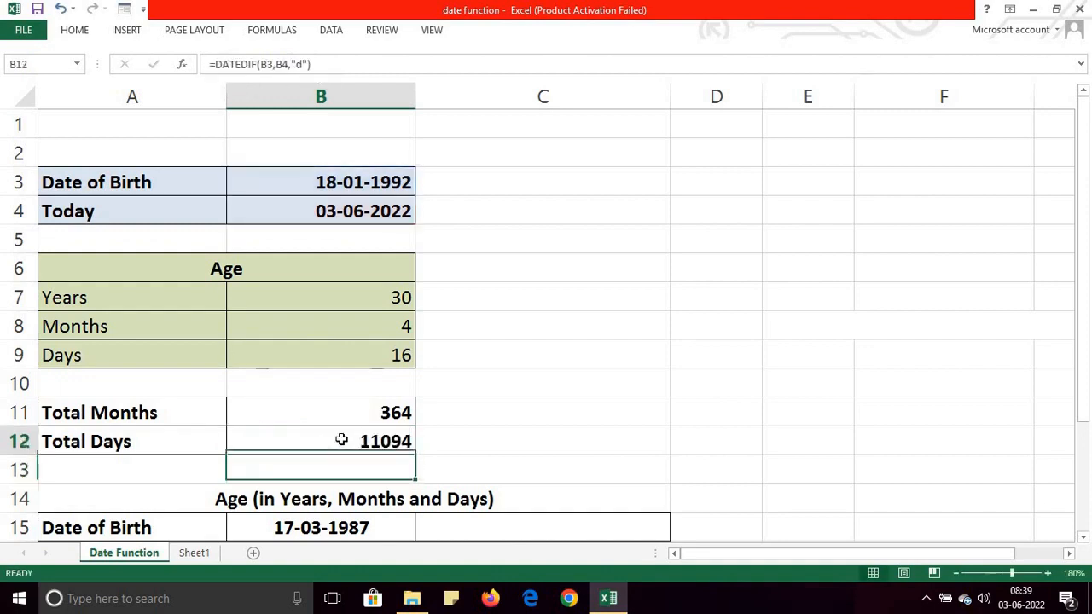
# Review the DATEDIF formulas in cells B7, B8, B9, B11 and B12, comparing their unit arguments.
pyautogui.click(341, 439)
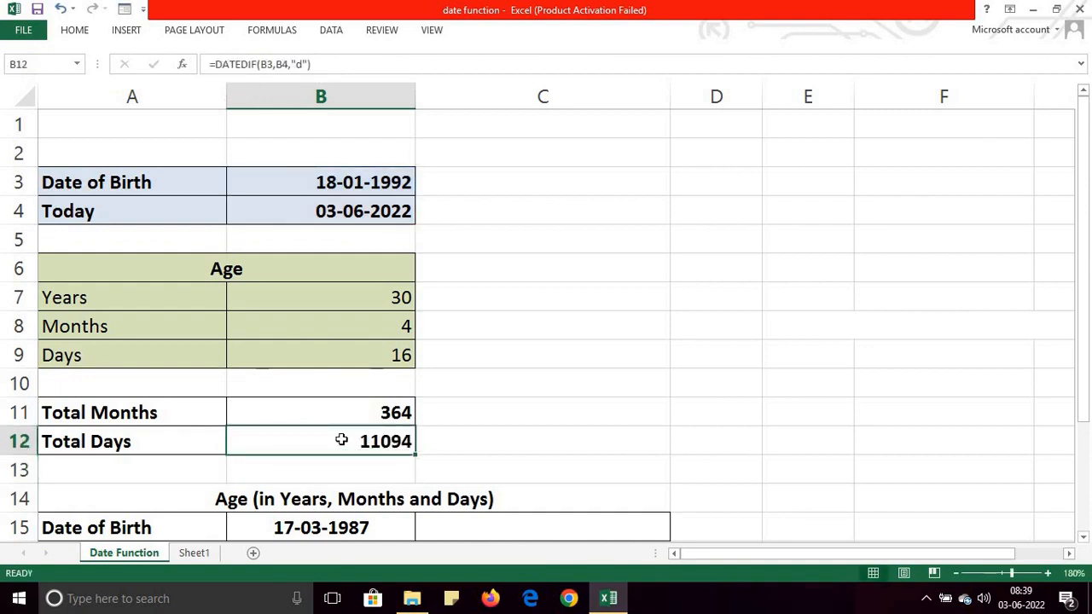
pyautogui.click(379, 300)
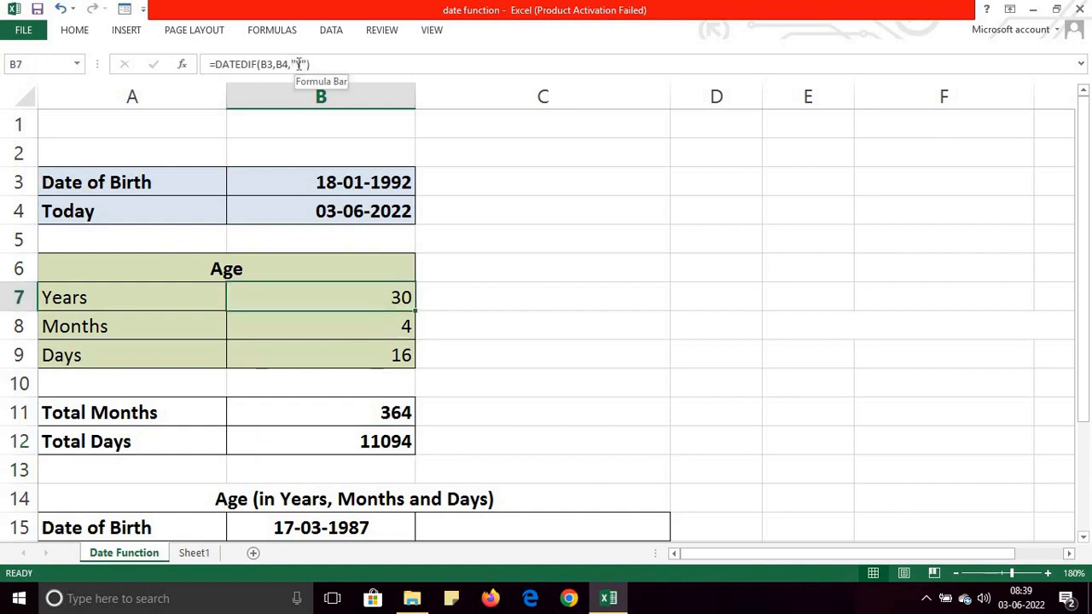
pyautogui.click(380, 316)
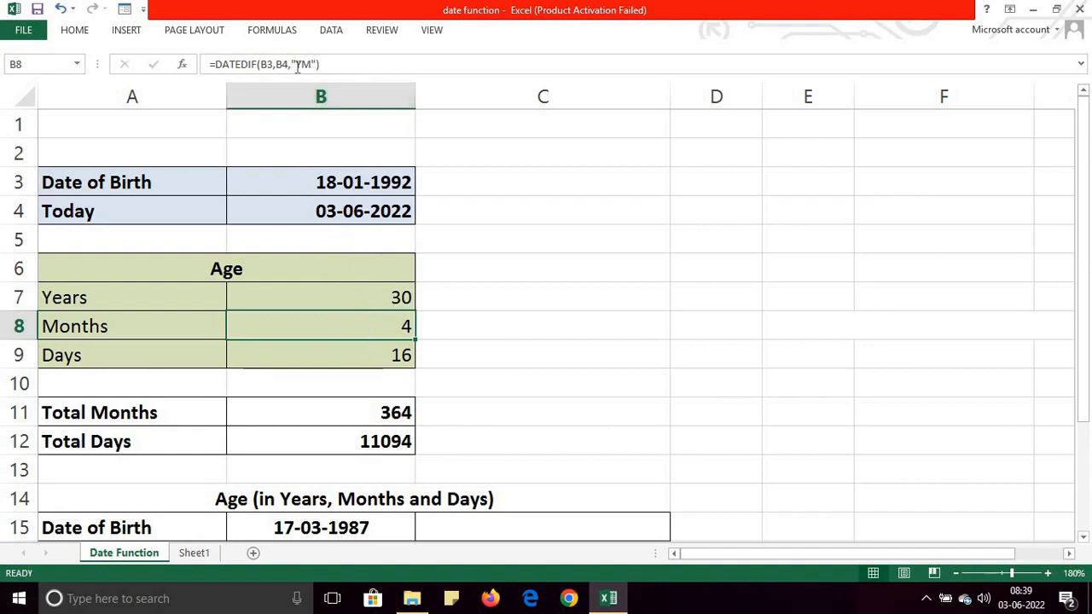
pyautogui.click(344, 365)
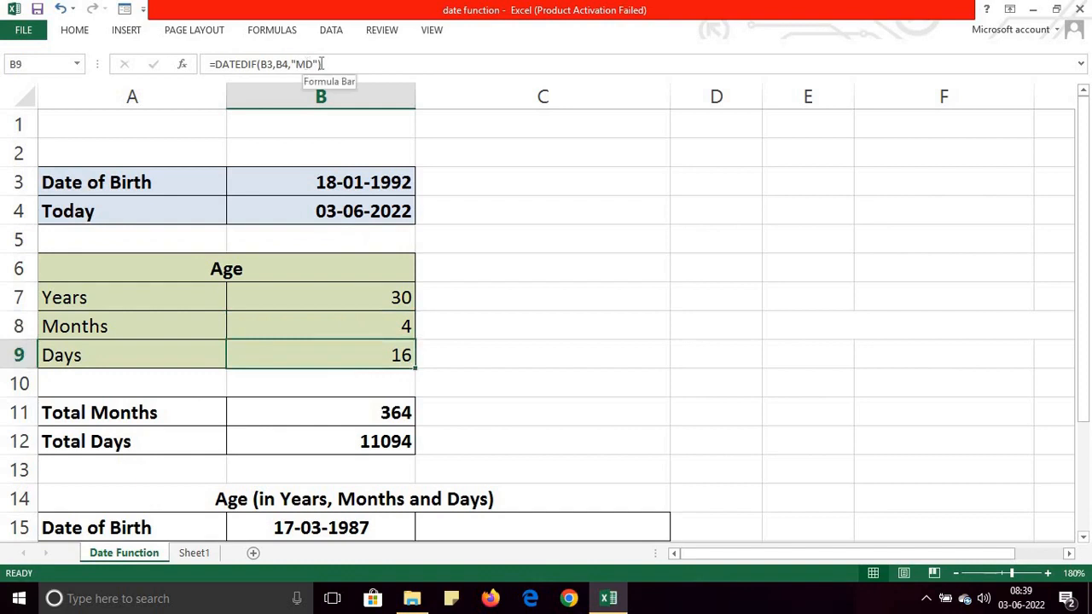
pyautogui.click(369, 413)
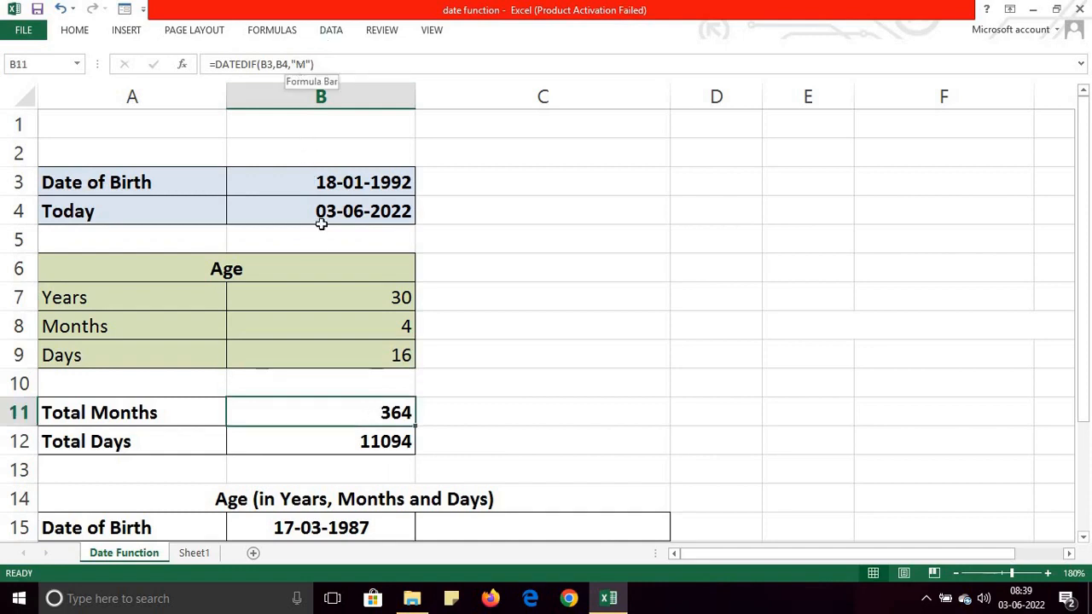
pyautogui.click(350, 438)
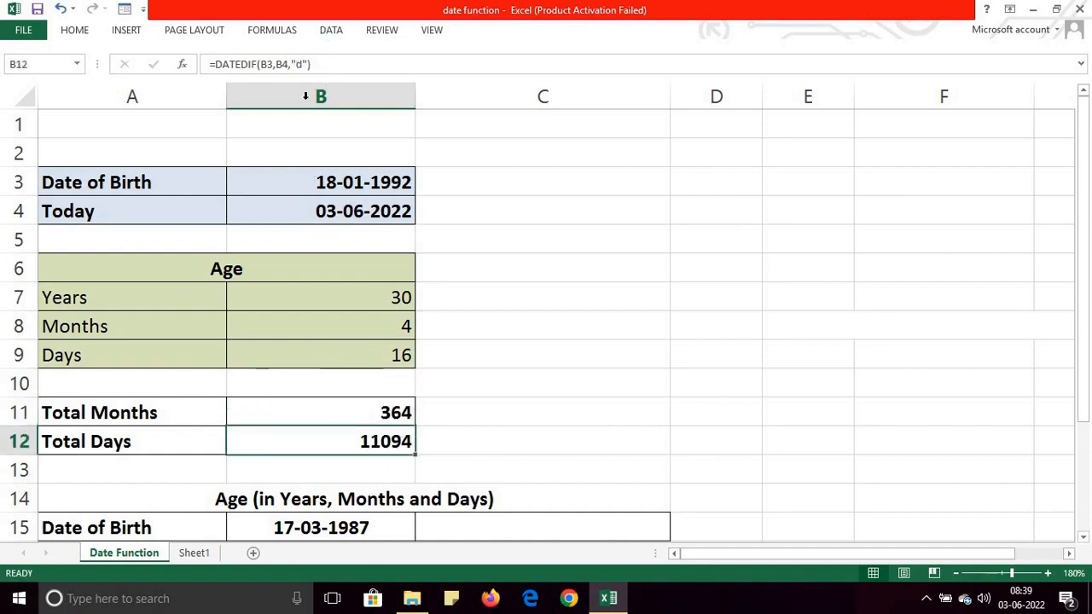
pyautogui.click(366, 413)
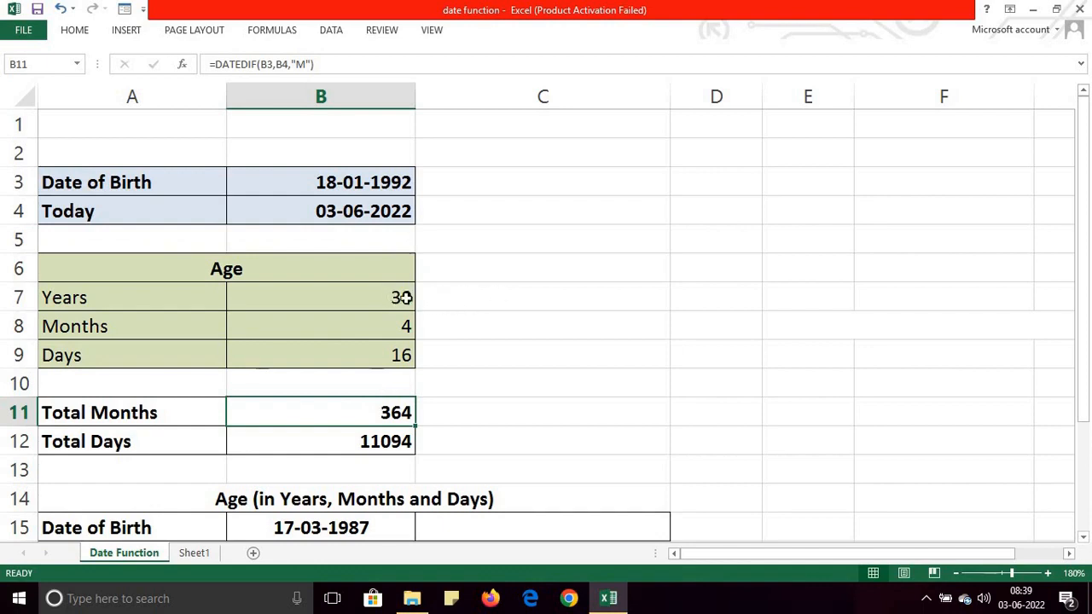
# Enter the note 30*12=360 in cell C7 beside the age in years.
pyautogui.click(492, 299)
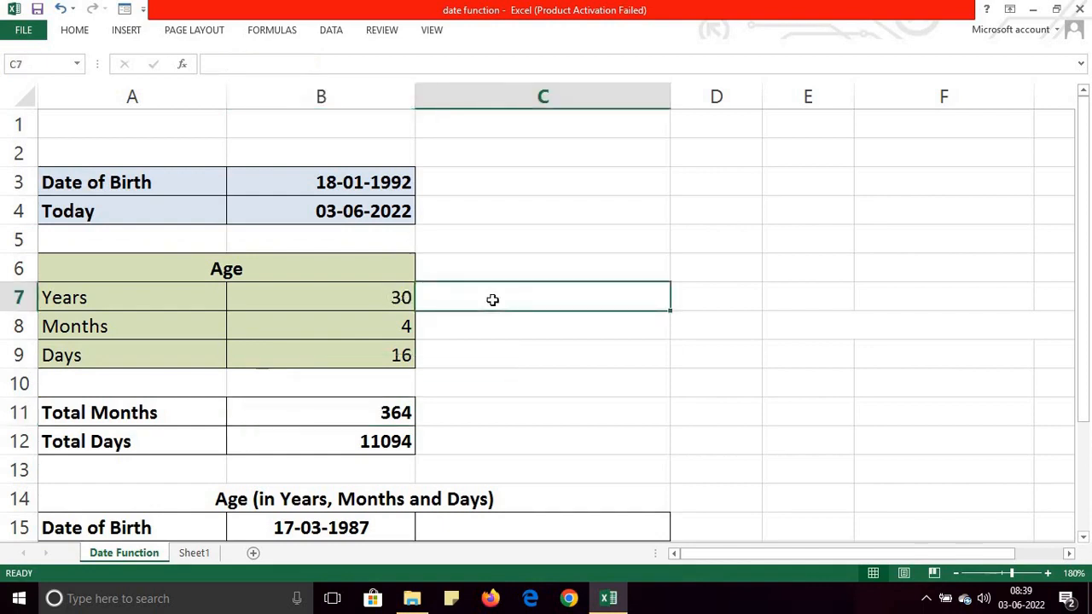
pyautogui.write('30')
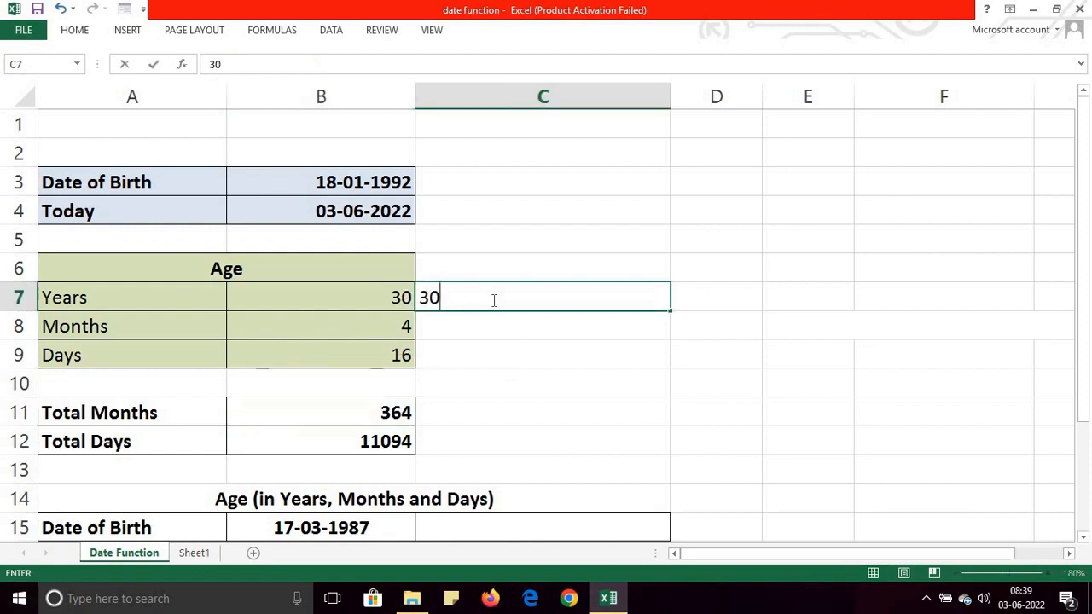
pyautogui.write('*12=360')
pyautogui.moveTo(482, 298); pyautogui.dragTo(513, 296)
pyautogui.click(454, 336)
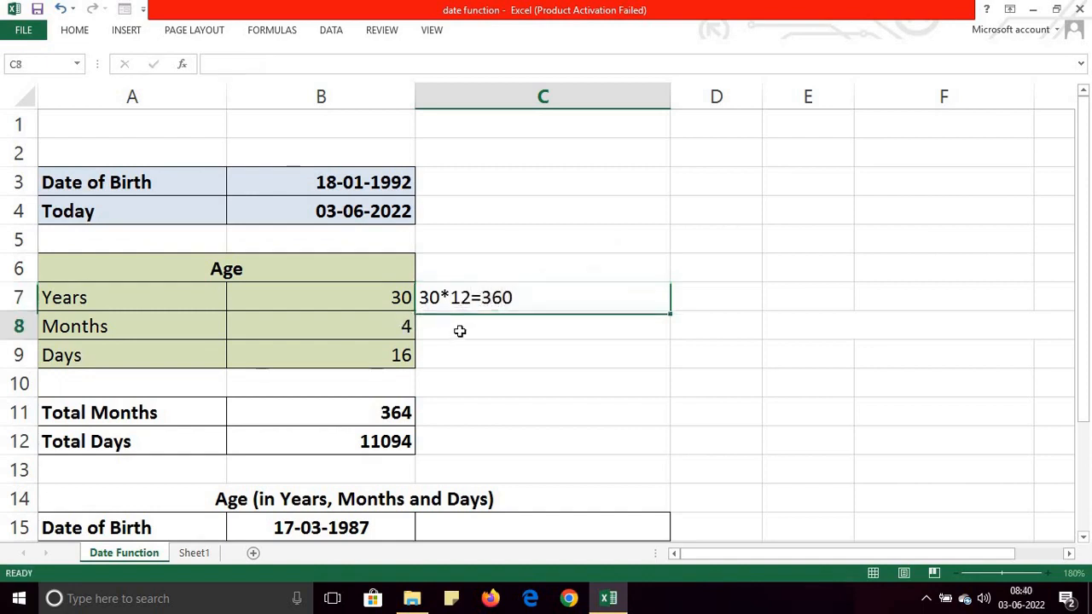
# Compare the unit of the Total Months formula with those of the Years, Months and Days formulas in the Age table.
pyautogui.click(362, 415)
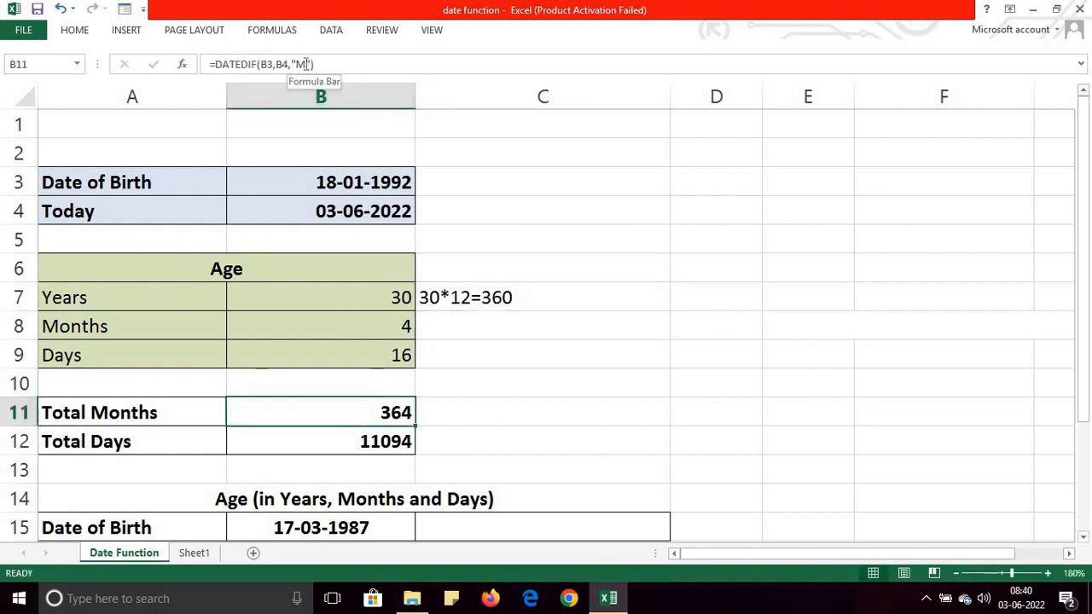
pyautogui.click(356, 327)
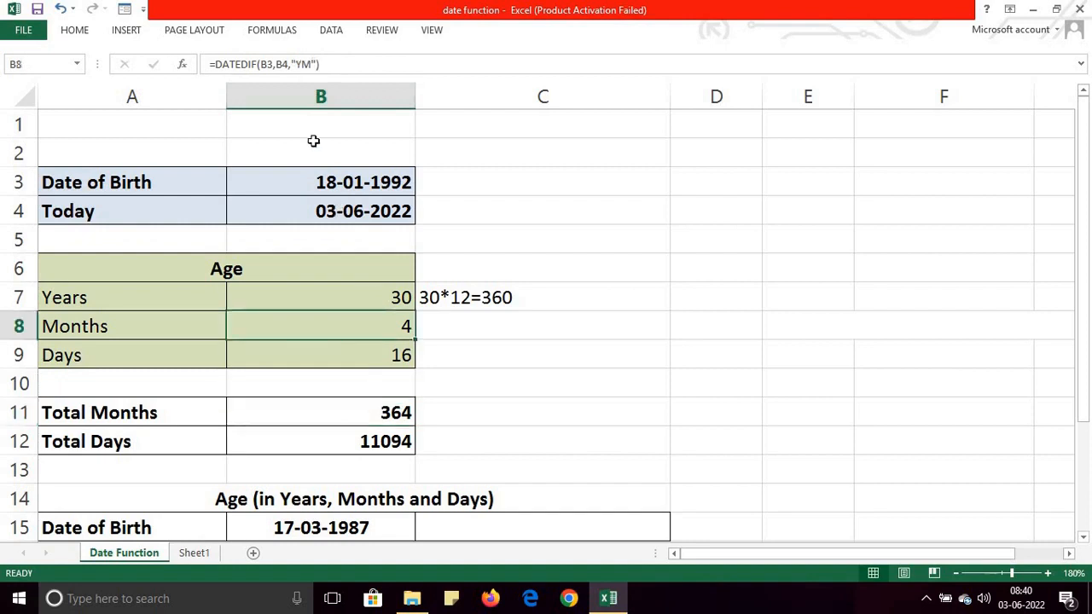
pyautogui.click(352, 301)
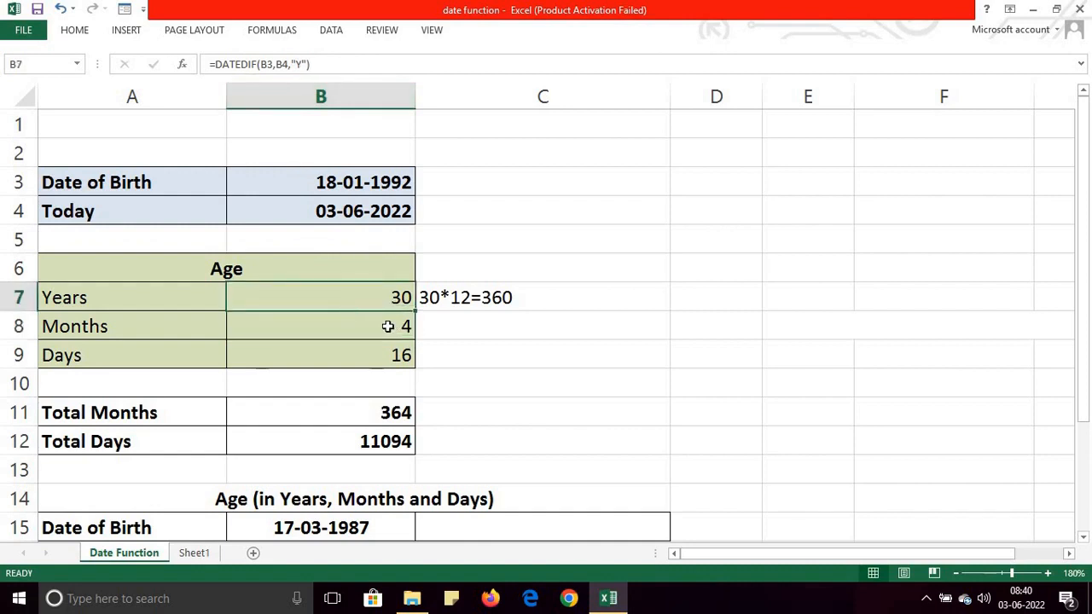
pyautogui.click(370, 329)
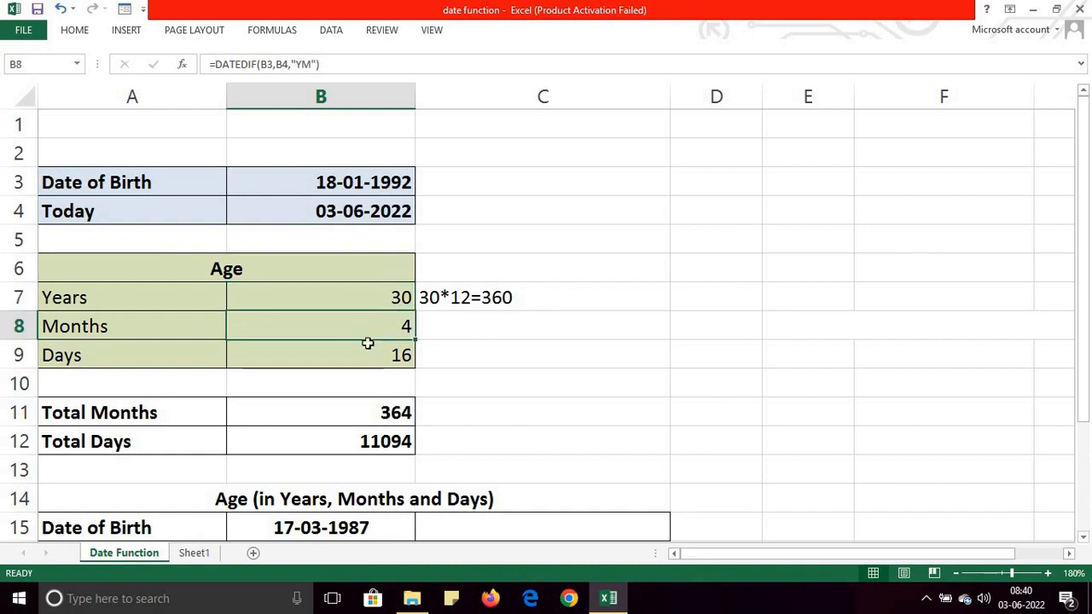
pyautogui.click(376, 362)
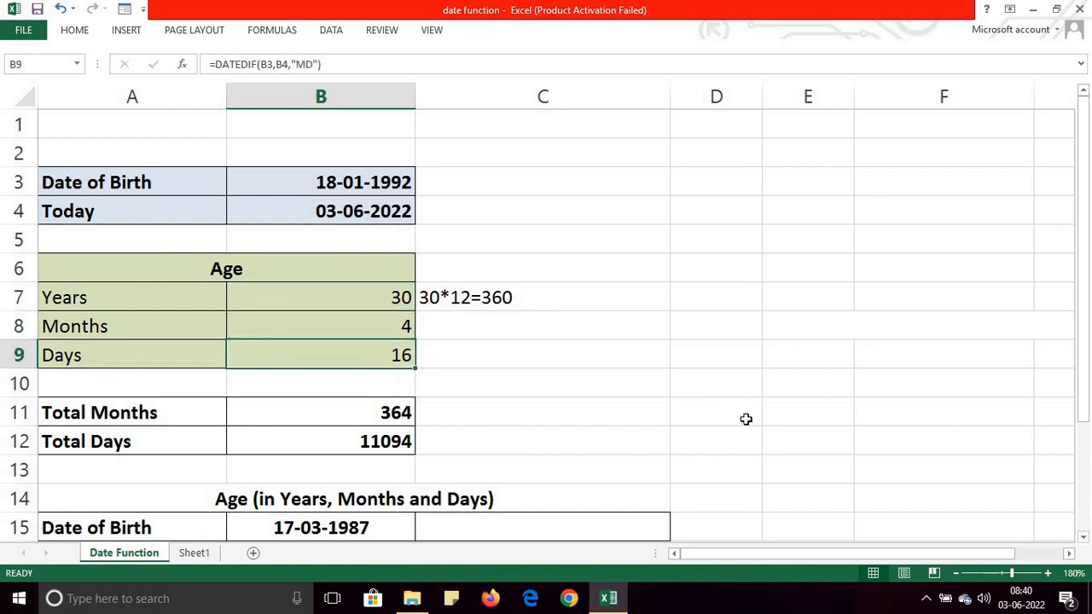
pyautogui.moveTo(1087, 357); pyautogui.dragTo(1086, 372)
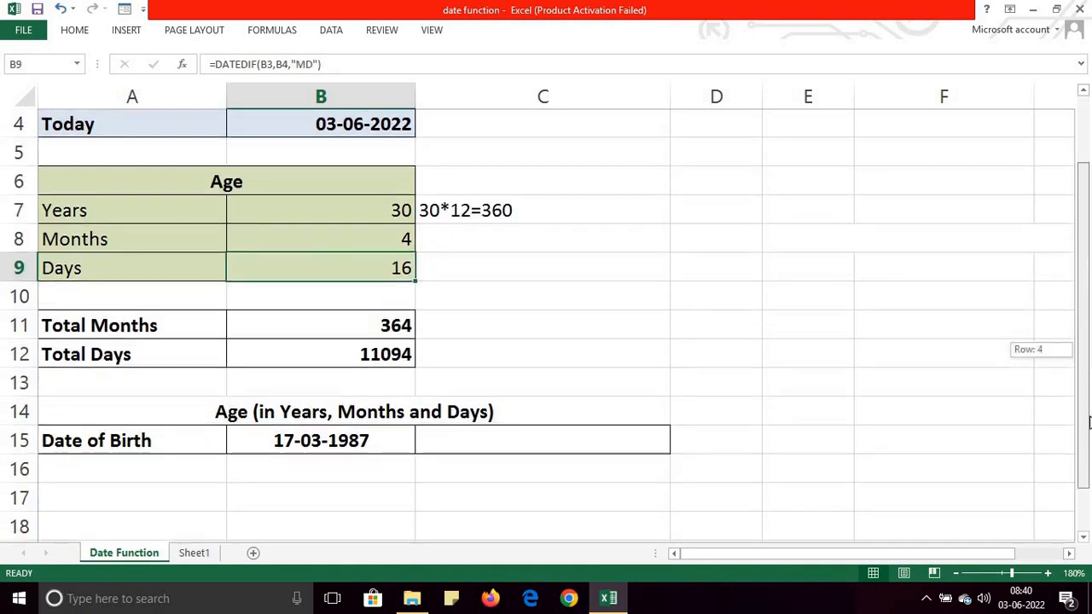
pyautogui.click(500, 437)
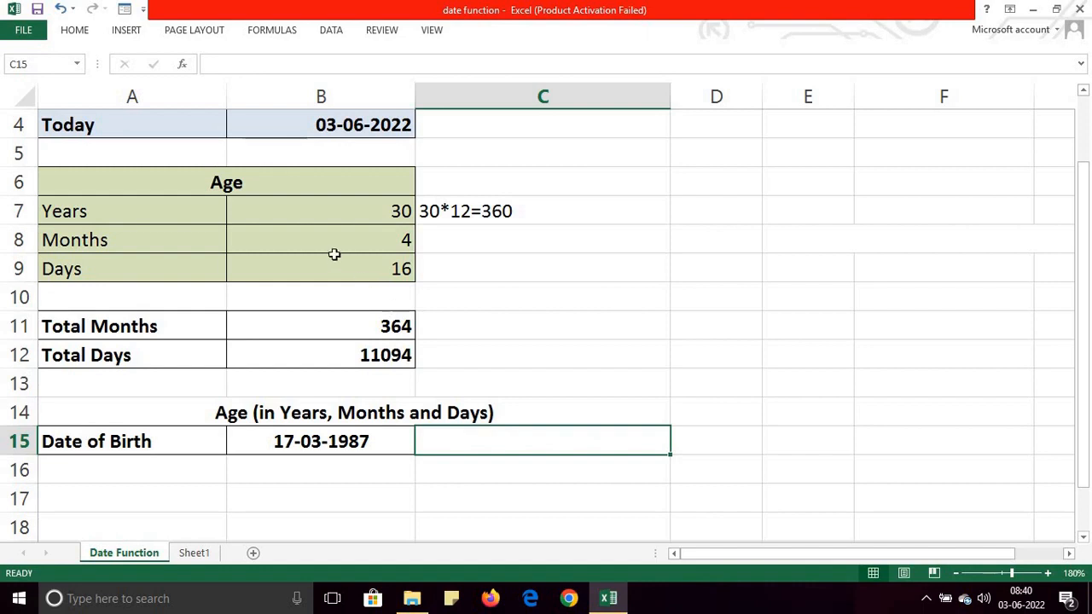
pyautogui.click(361, 213)
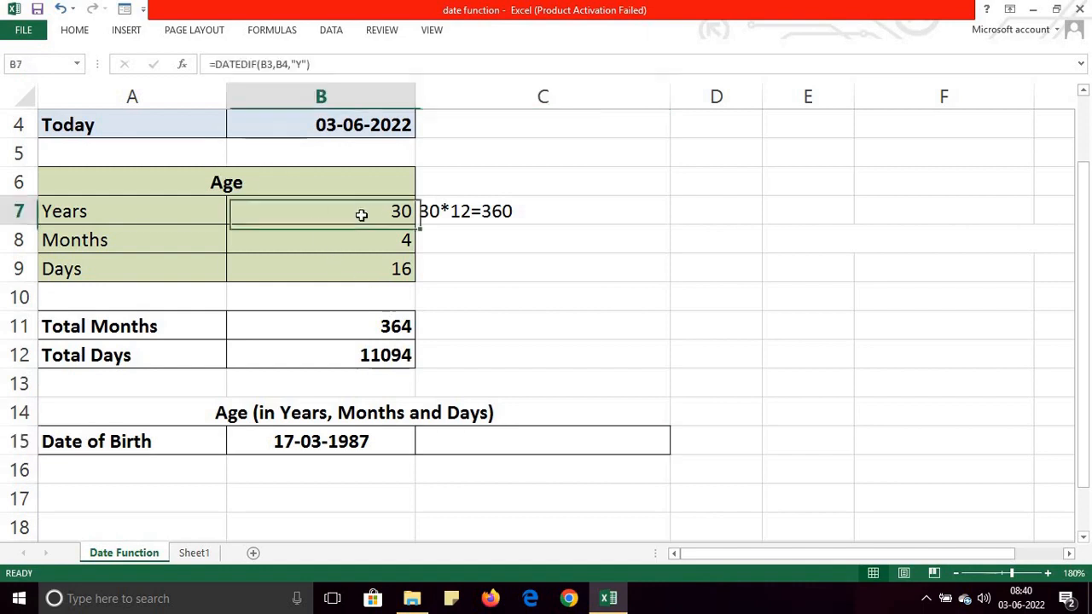
pyautogui.click(361, 246)
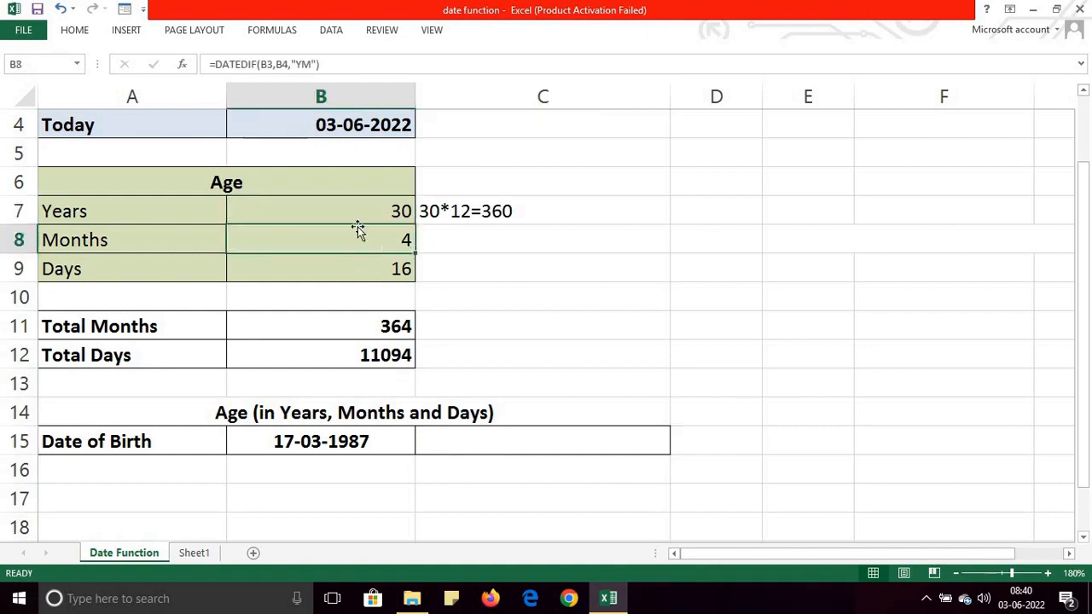
pyautogui.click(340, 211)
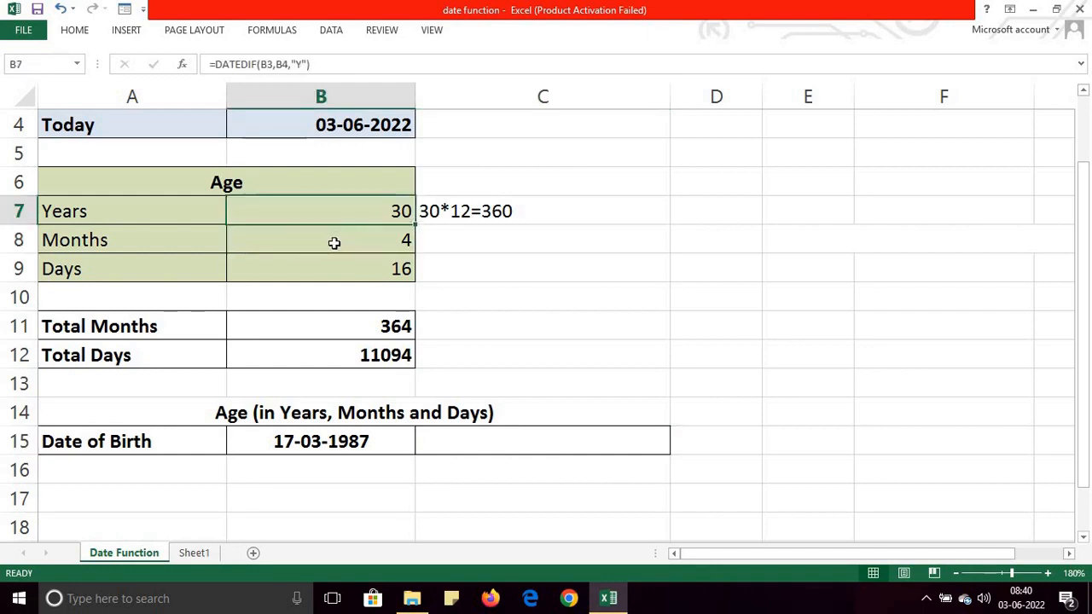
pyautogui.click(335, 243)
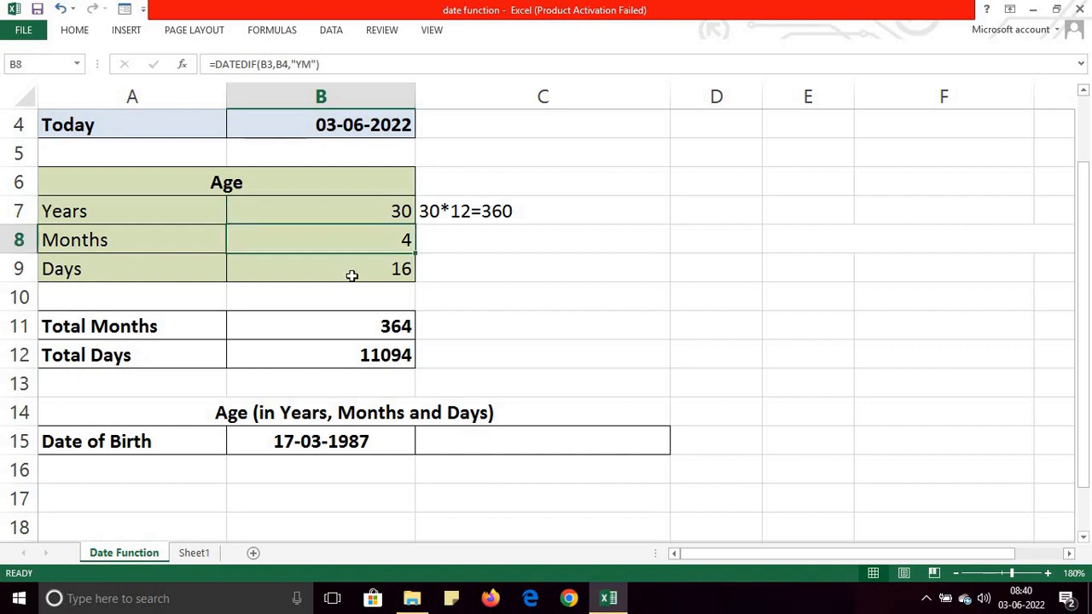
pyautogui.click(350, 273)
# Begin a formula in cell C15 with DATEDIF from B15 to B4 using the unit "Y".
pyautogui.click(469, 437)
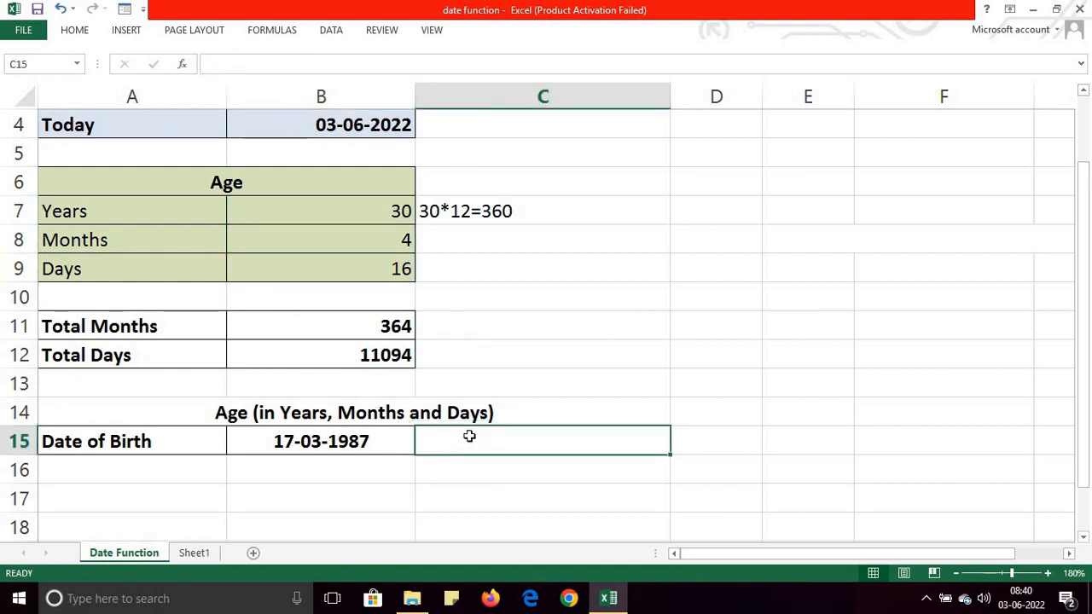
pyautogui.write('=datg')
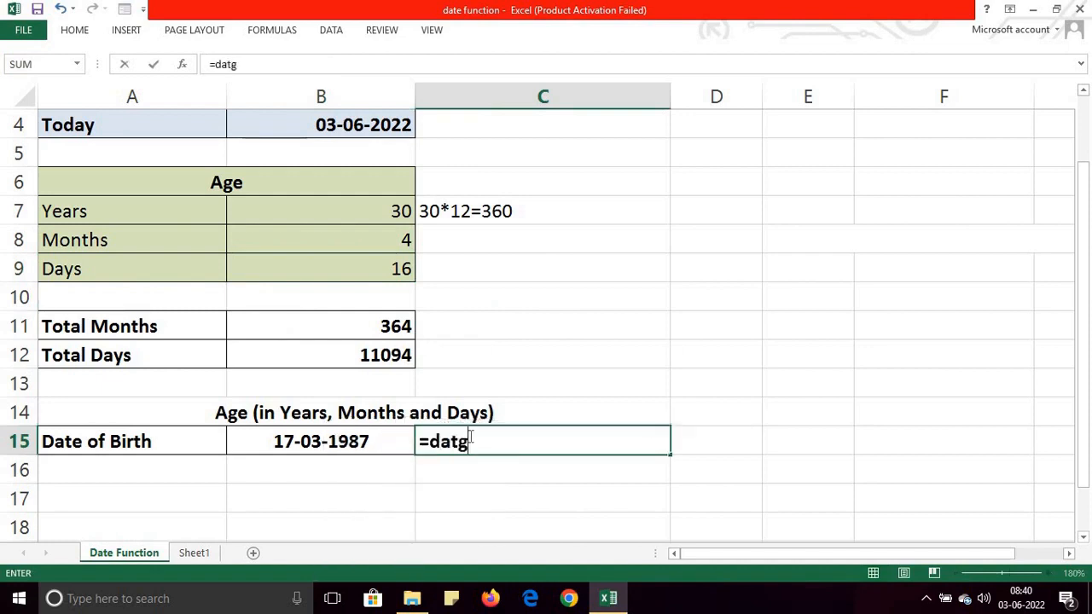
pyautogui.press('BackSpace')
pyautogui.write('ed')
pyautogui.write('if(')
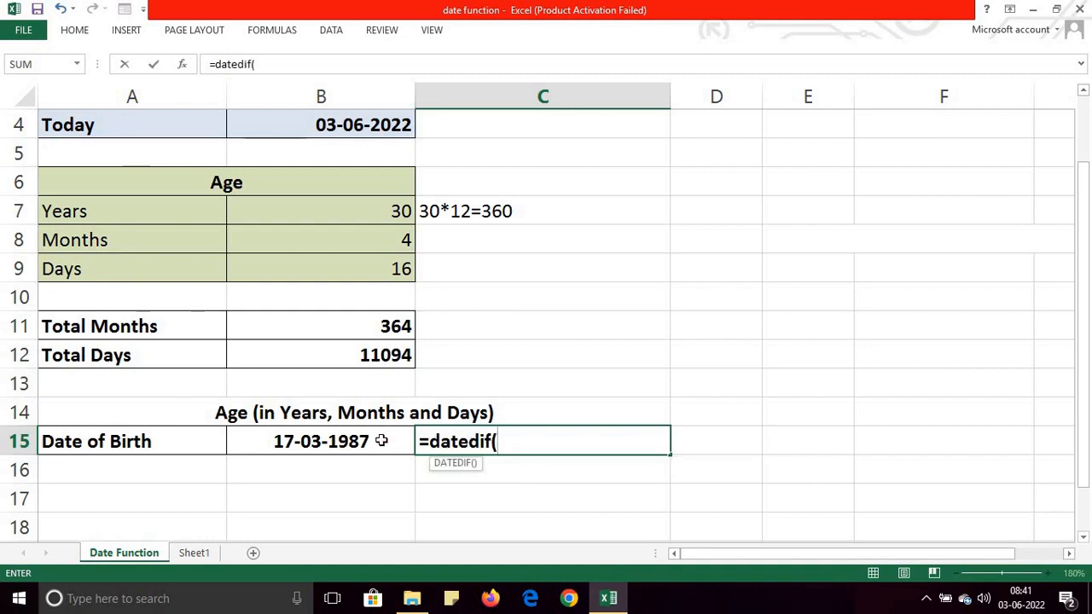
pyautogui.click(381, 441)
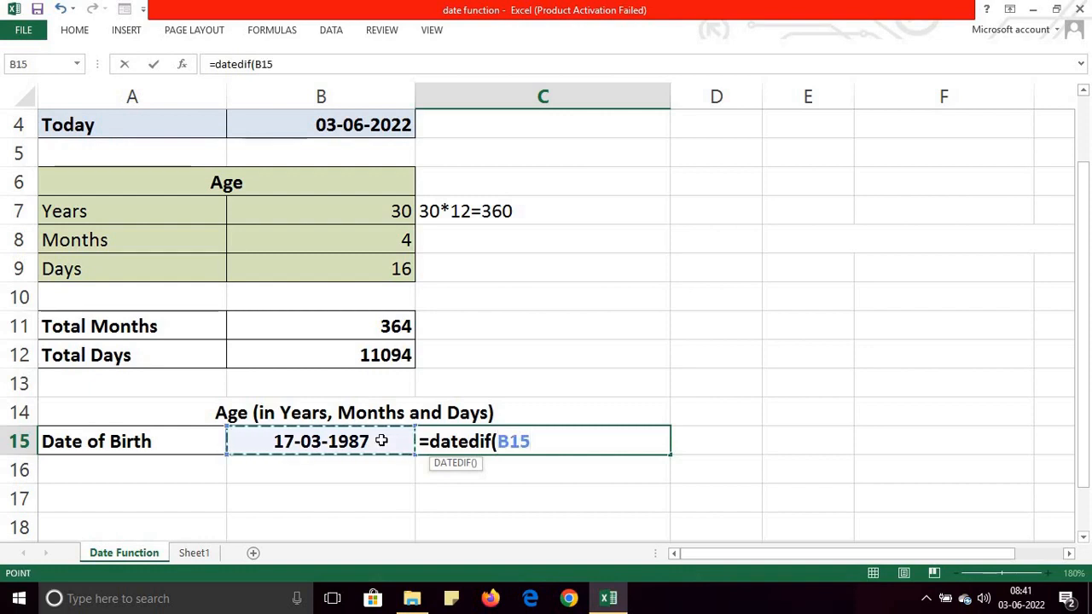
pyautogui.write(',')
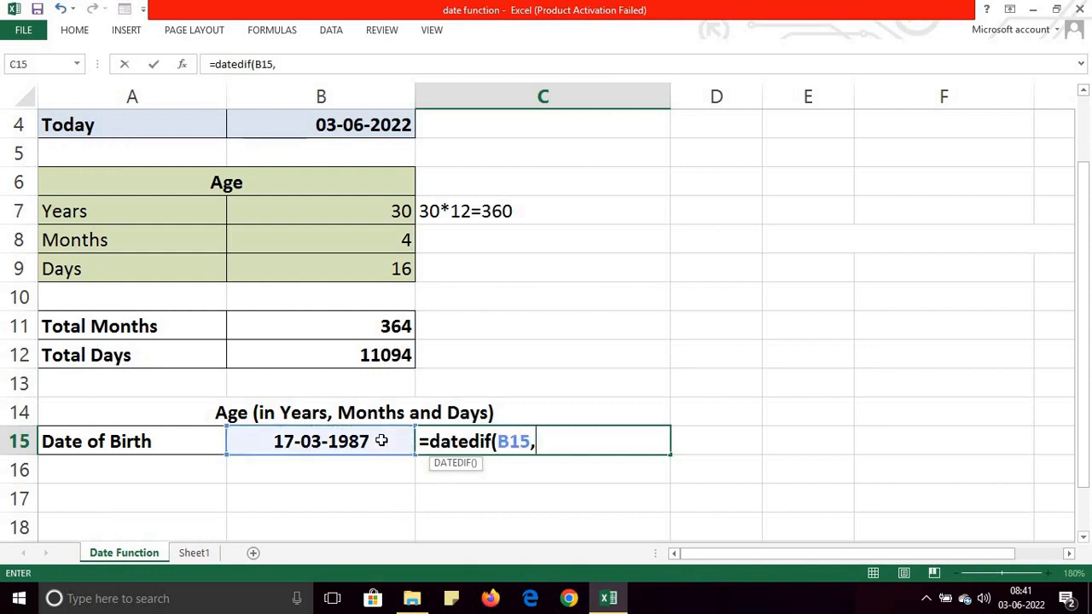
pyautogui.click(371, 125)
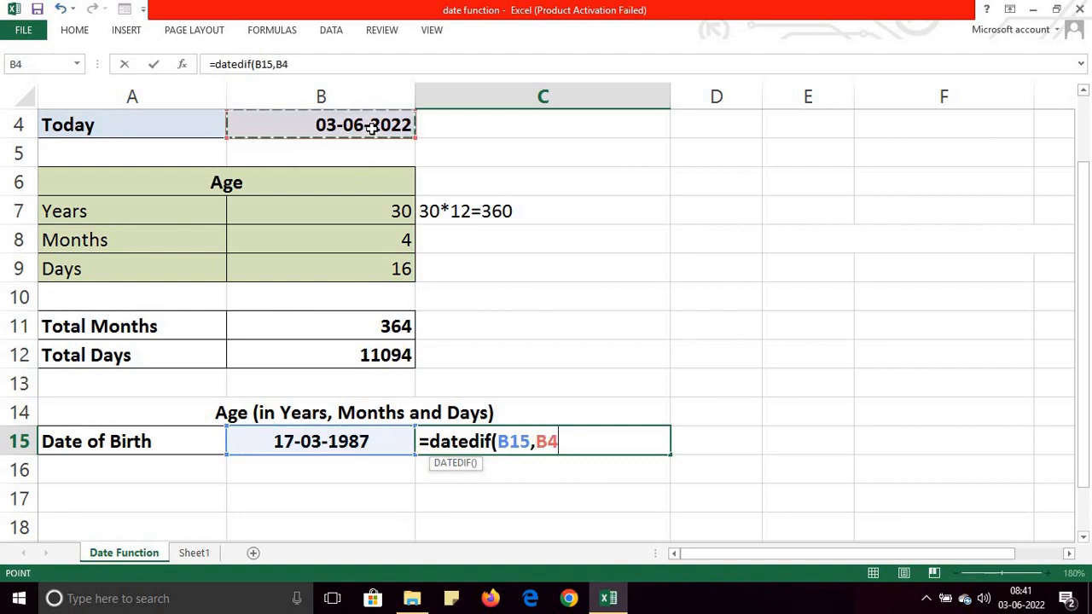
pyautogui.write(',')
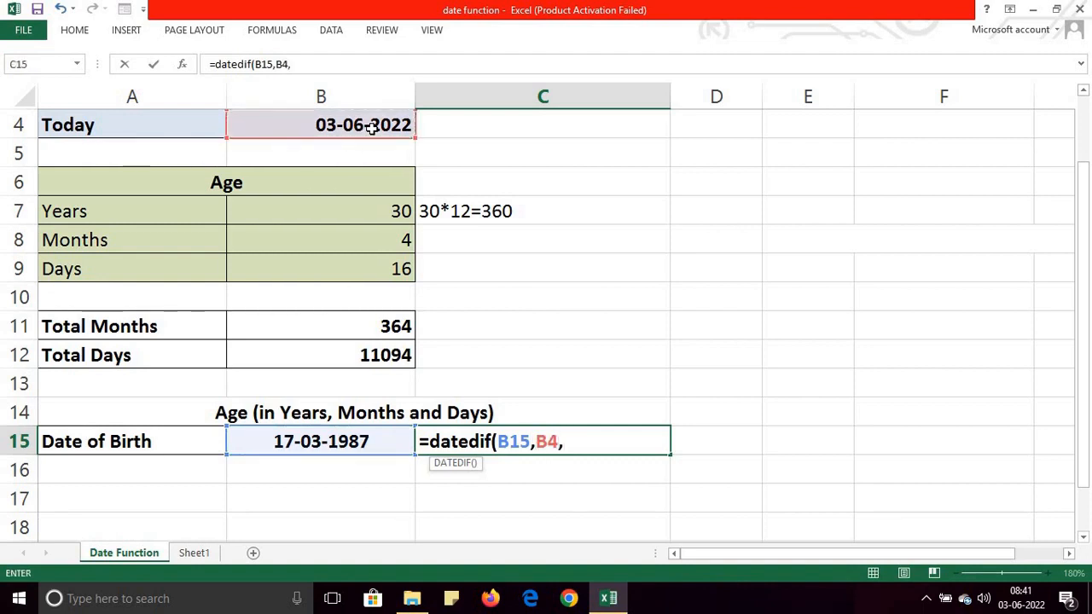
pyautogui.write('"Y")')
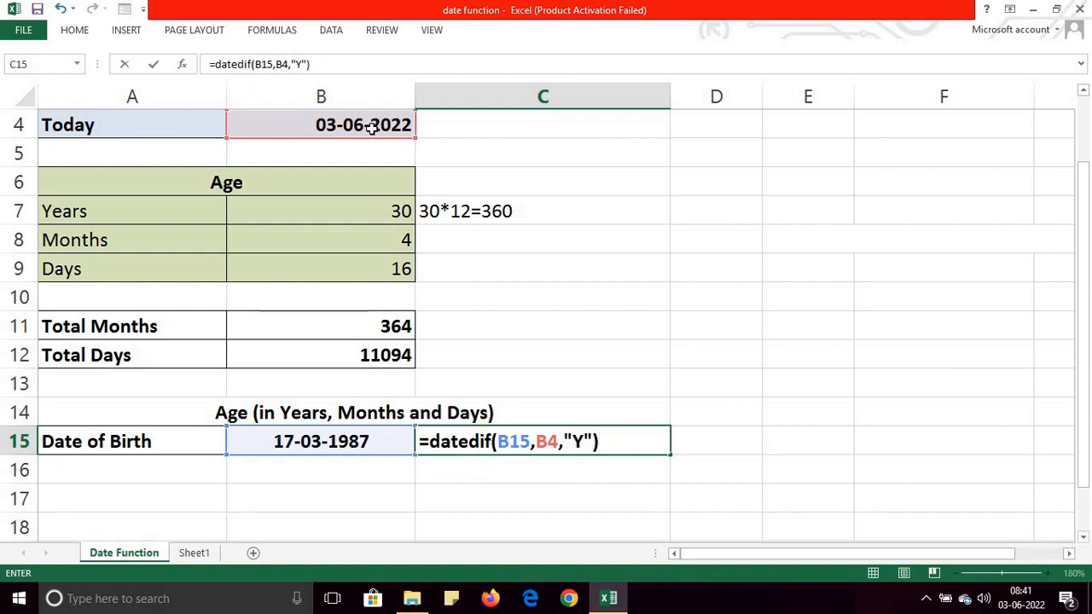
# Join the text " Years, " to the years part of the C15 formula with an ampersand.
pyautogui.write(' & " Y')
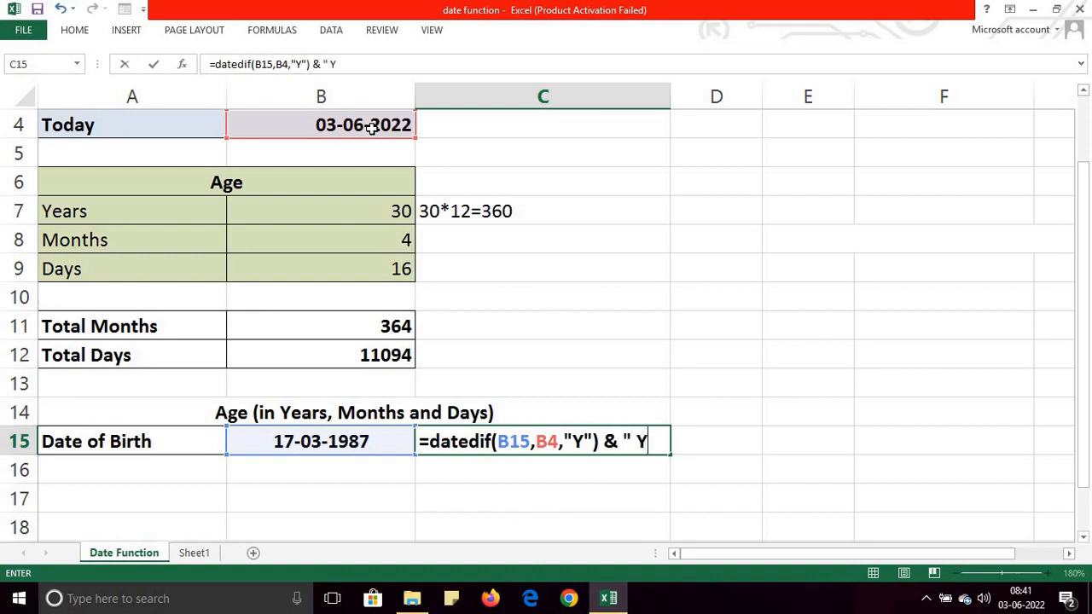
pyautogui.write('ears, ')
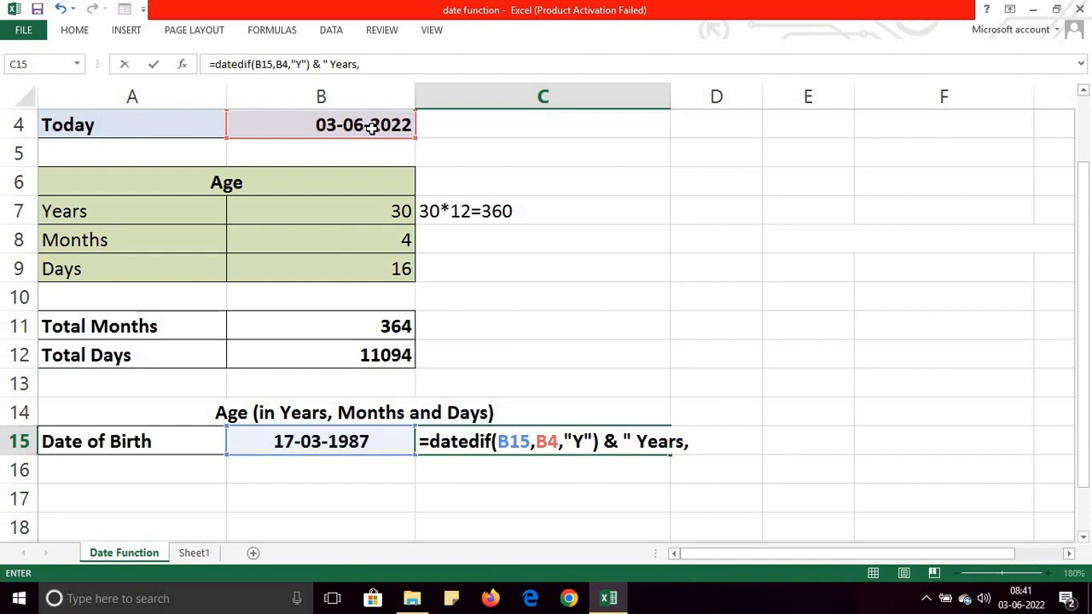
pyautogui.write('"')
# Add a second DATEDIF from B15 to B4 with the unit "YM" after the Years text.
pyautogui.write('date')
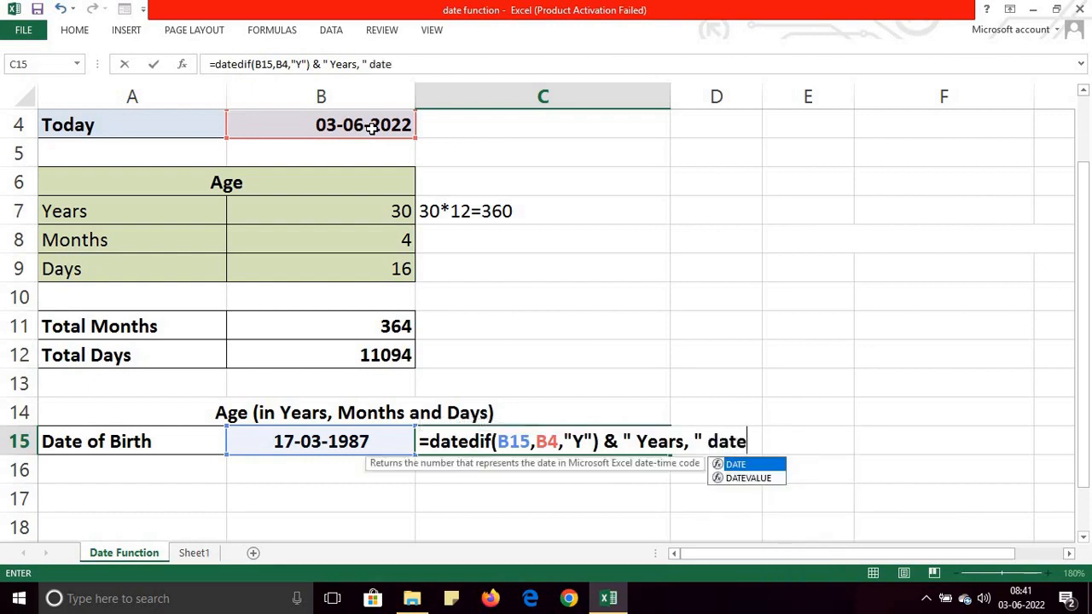
pyautogui.write('dif')
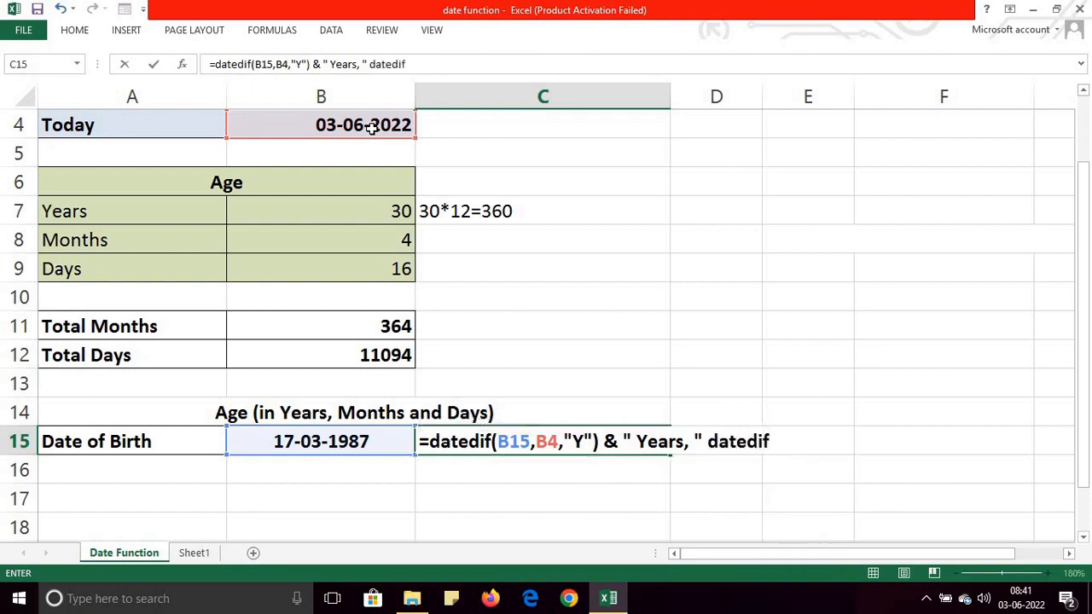
pyautogui.write('(')
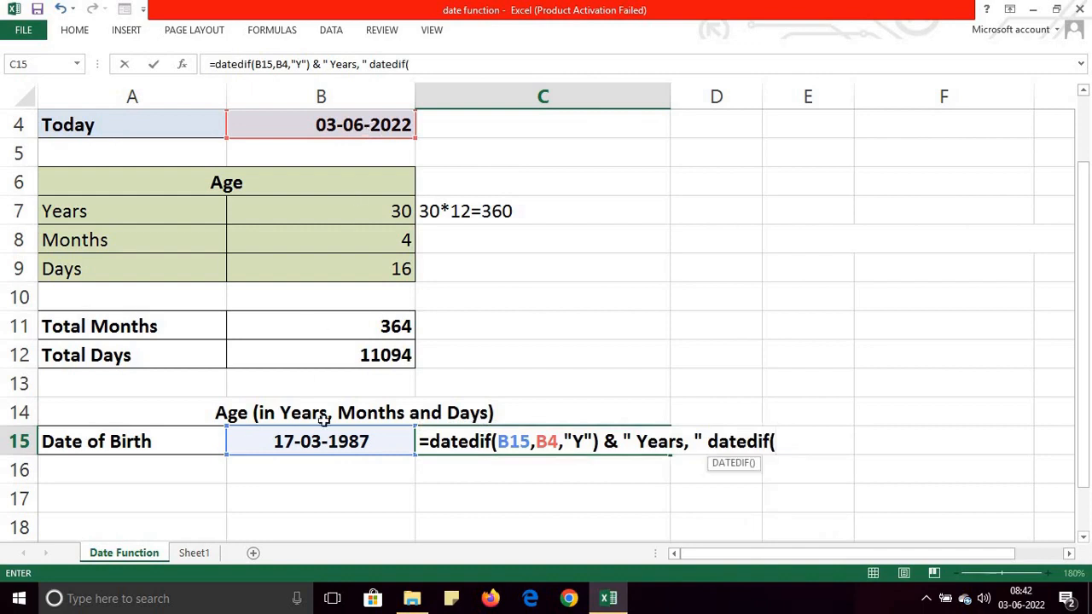
pyautogui.click(328, 441)
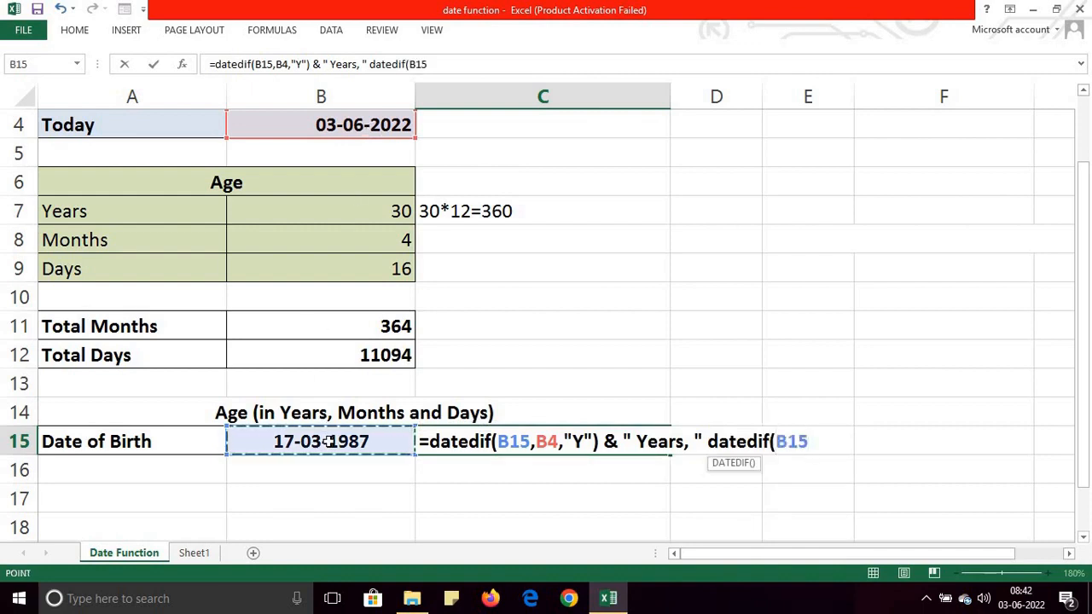
pyautogui.write(',')
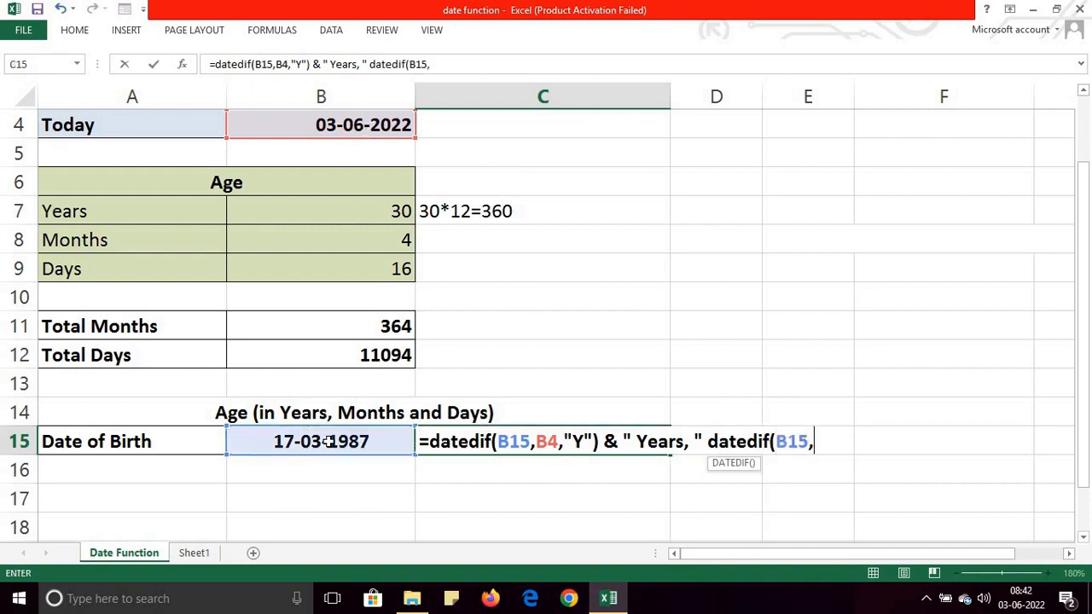
pyautogui.click(341, 125)
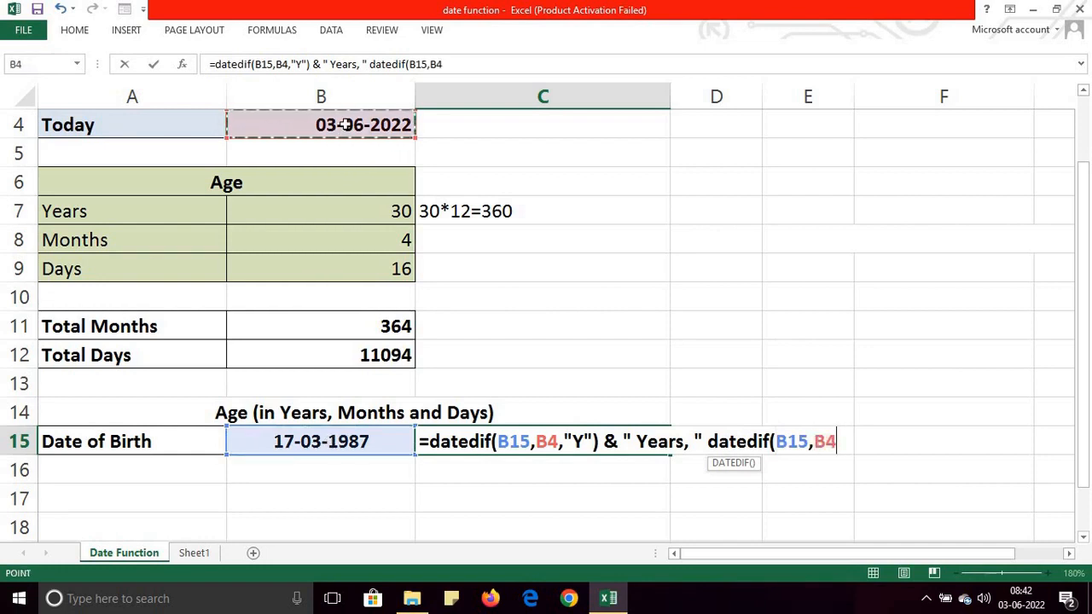
pyautogui.write(',')
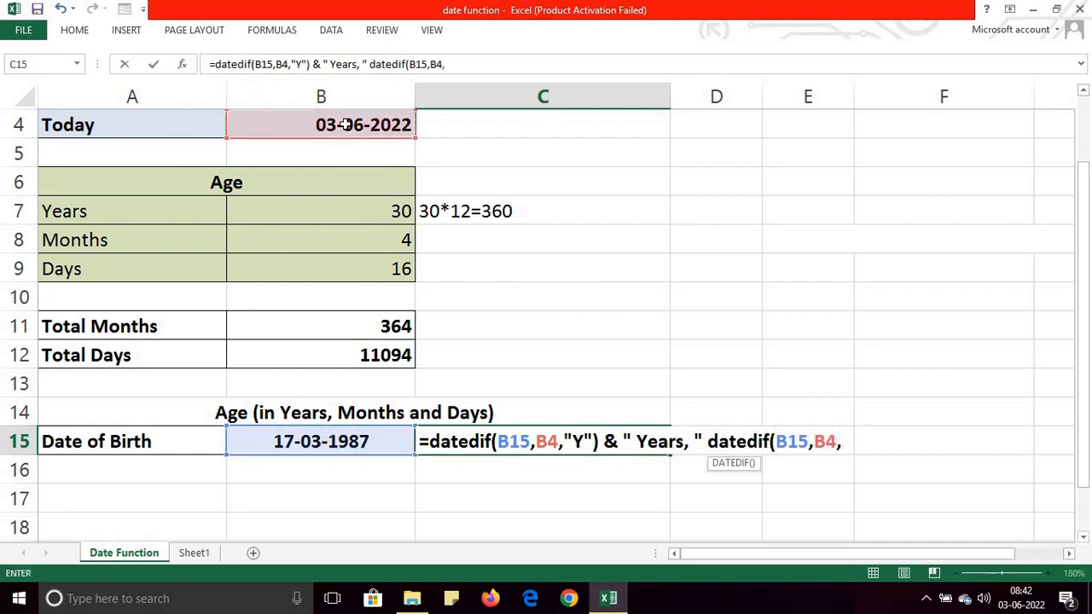
pyautogui.write('"YM")')
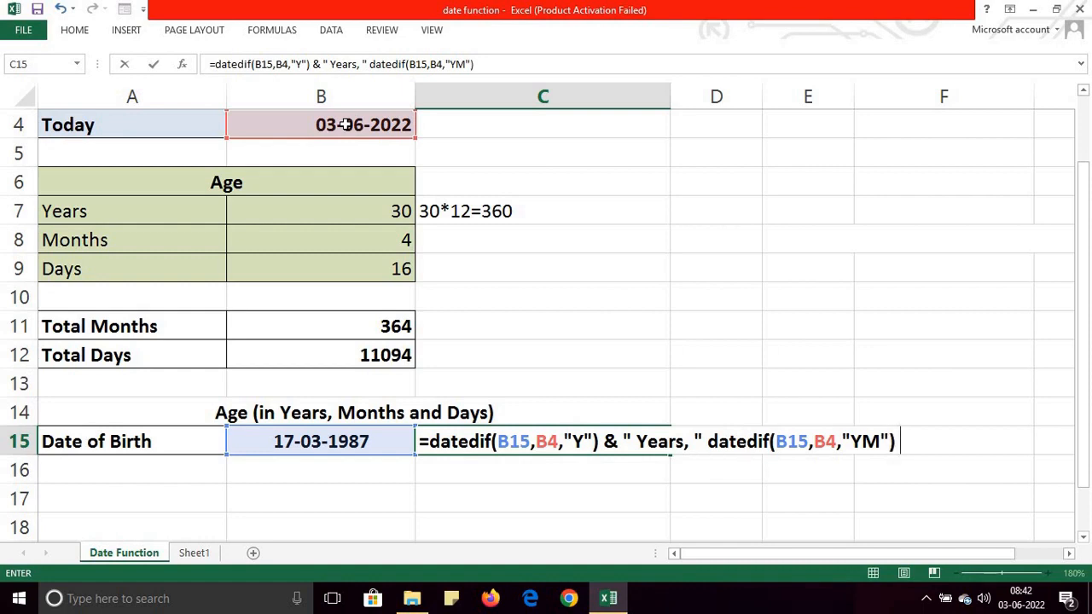
# Join the text " Months, " to the "YM" part of the formula with an ampersand.
pyautogui.write(' &')
pyautogui.write(' "')
pyautogui.write(' Mon')
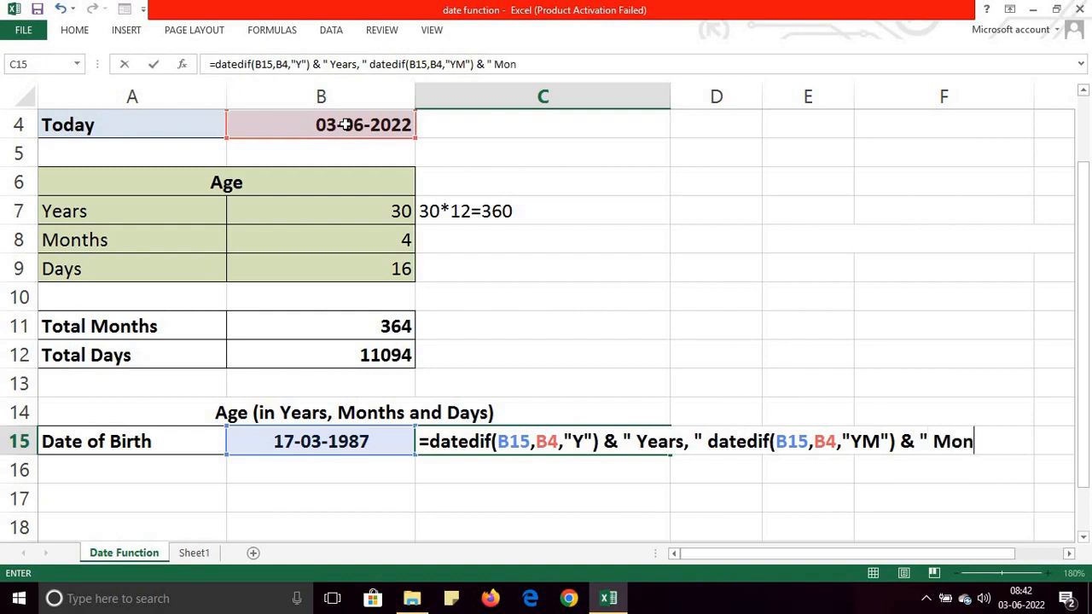
pyautogui.write('ths, "')
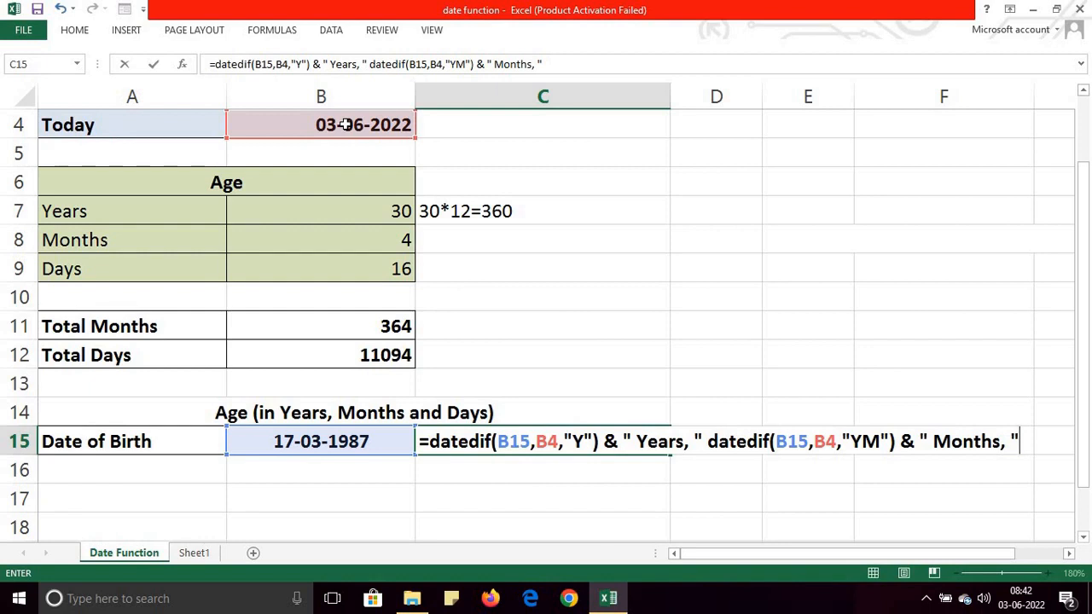
# Add a third DATEDIF from B15 to B4 with the unit "MD" and join the text "Days" to it.
pyautogui.write('dated')
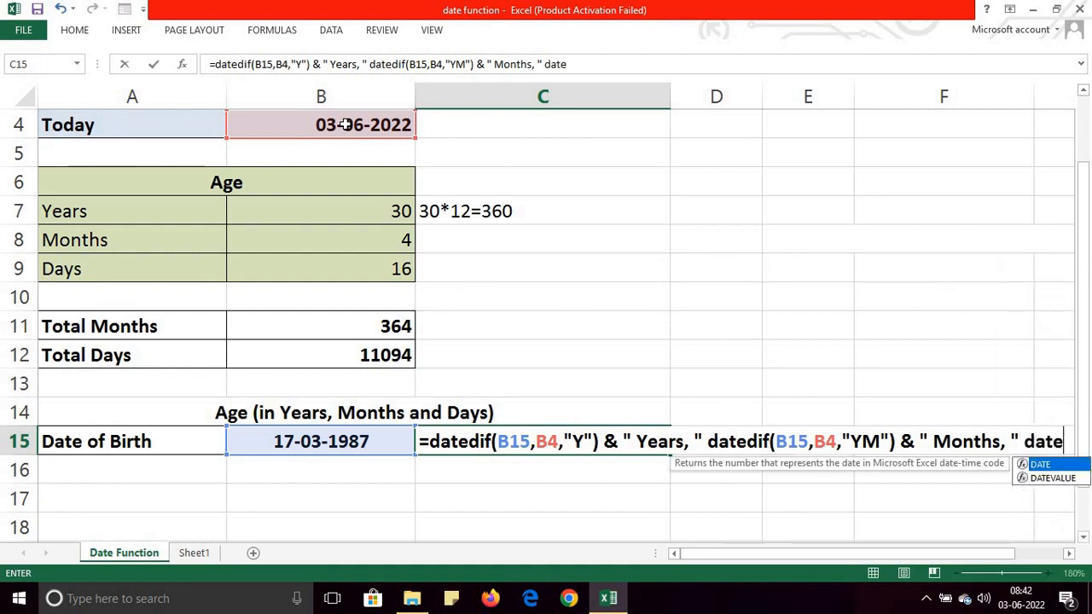
pyautogui.write('if')
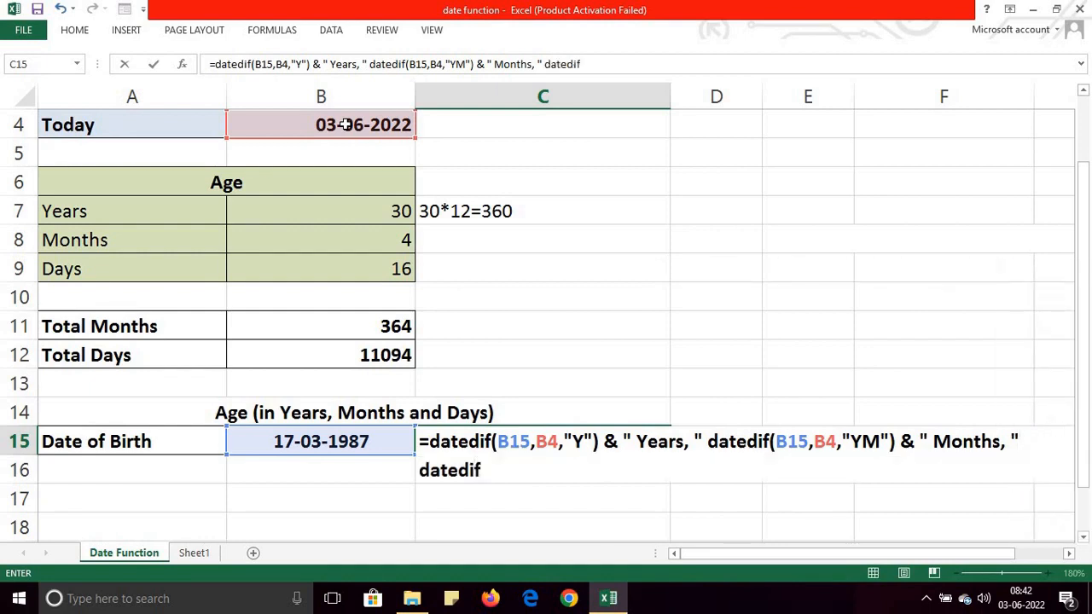
pyautogui.write('(')
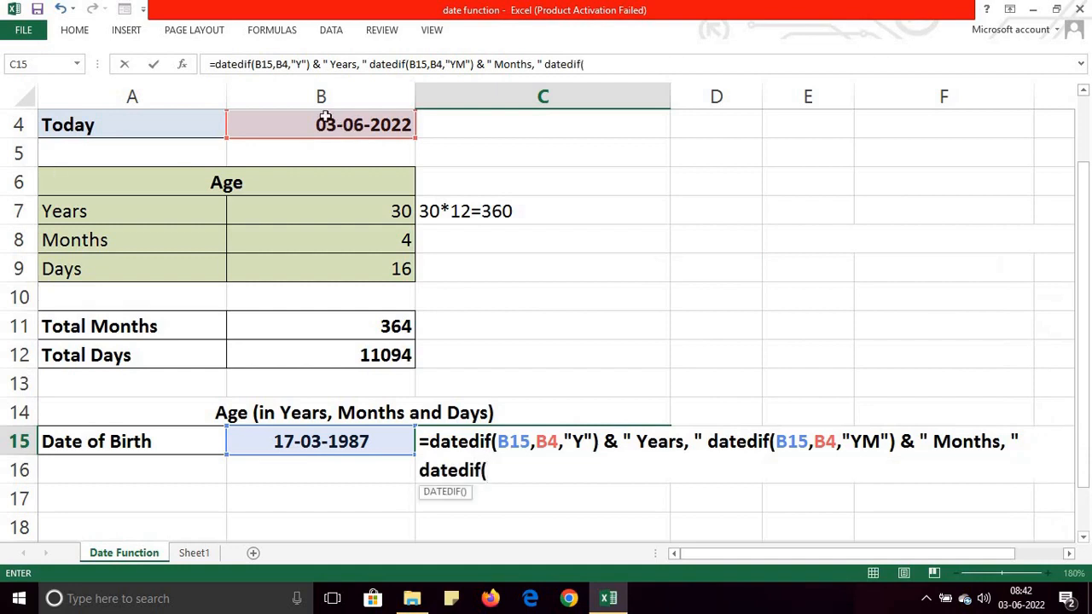
pyautogui.click(325, 440)
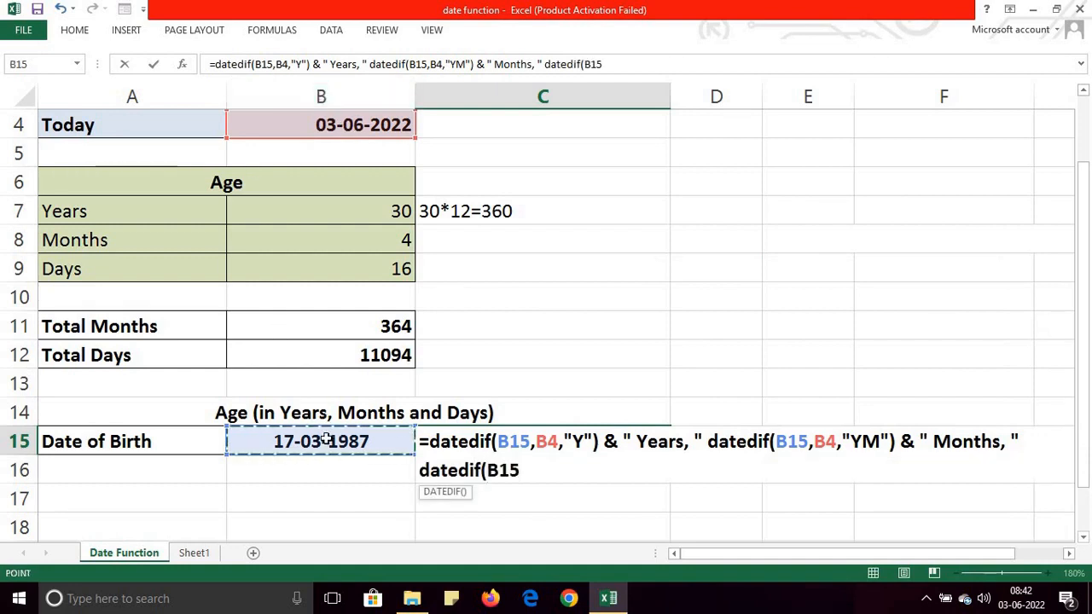
pyautogui.write(',')
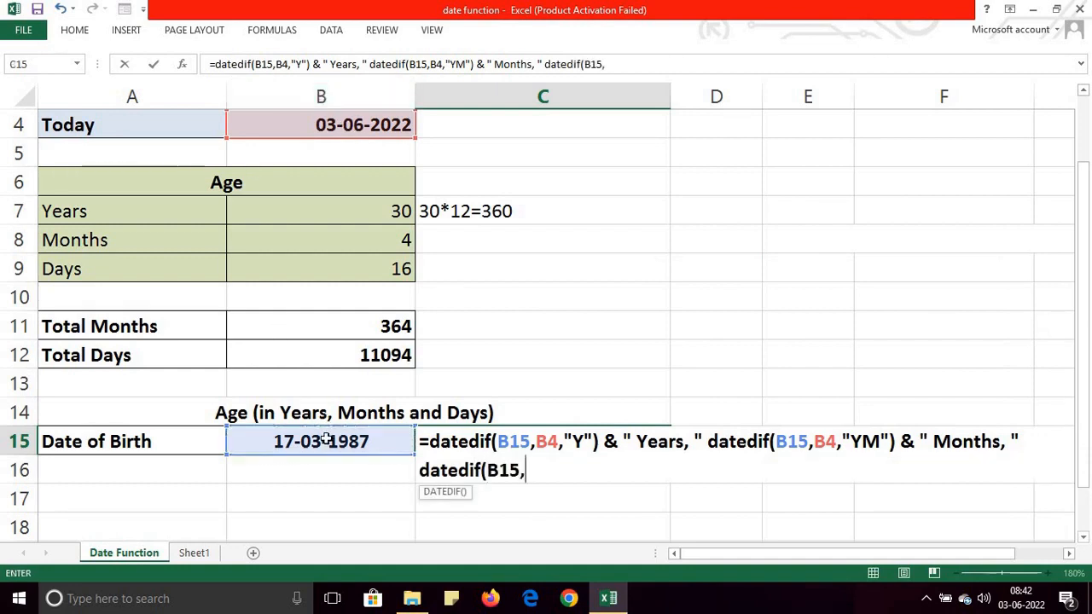
pyautogui.click(370, 125)
pyautogui.write(',"MD')
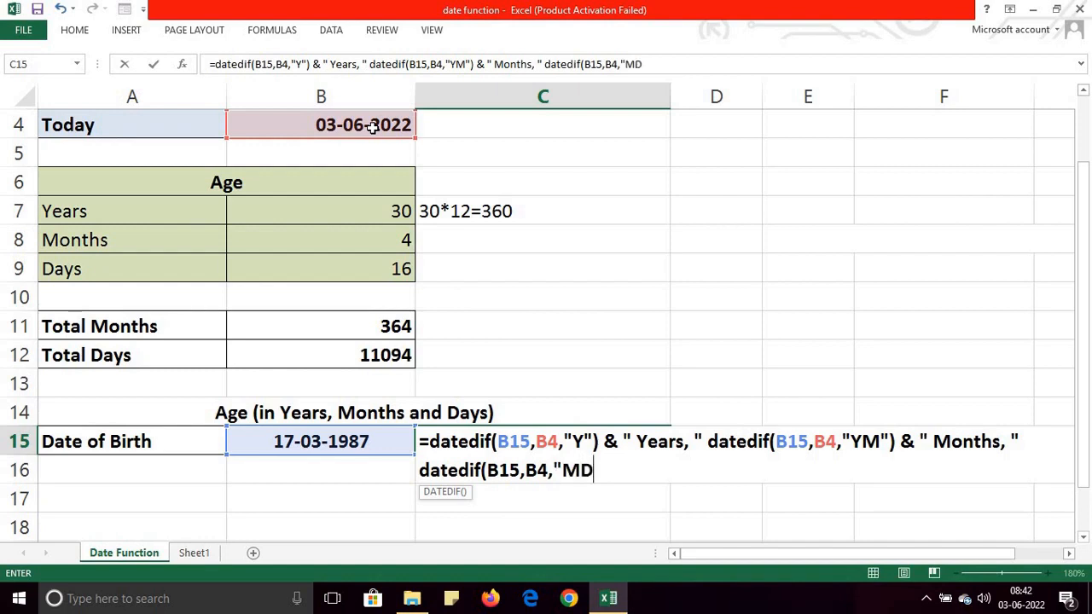
pyautogui.write('")')
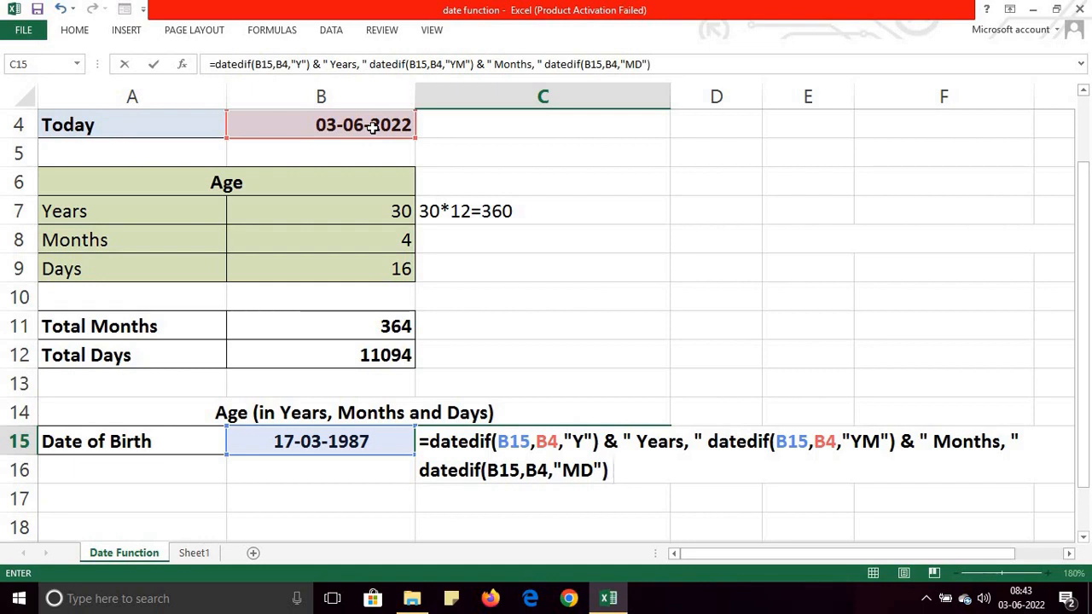
pyautogui.write(' & "Da')
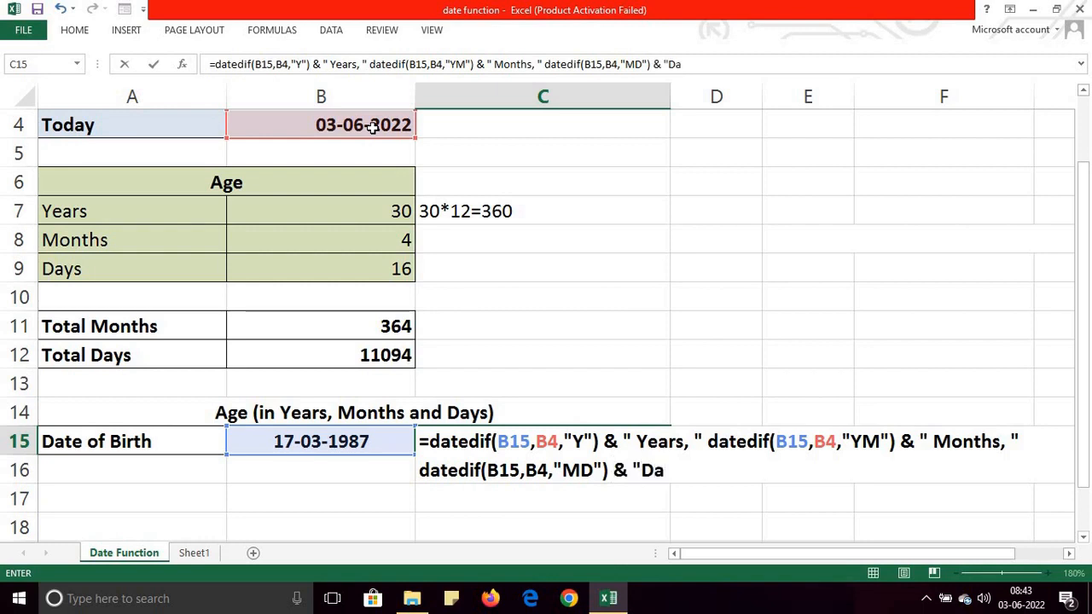
pyautogui.write('ys"')
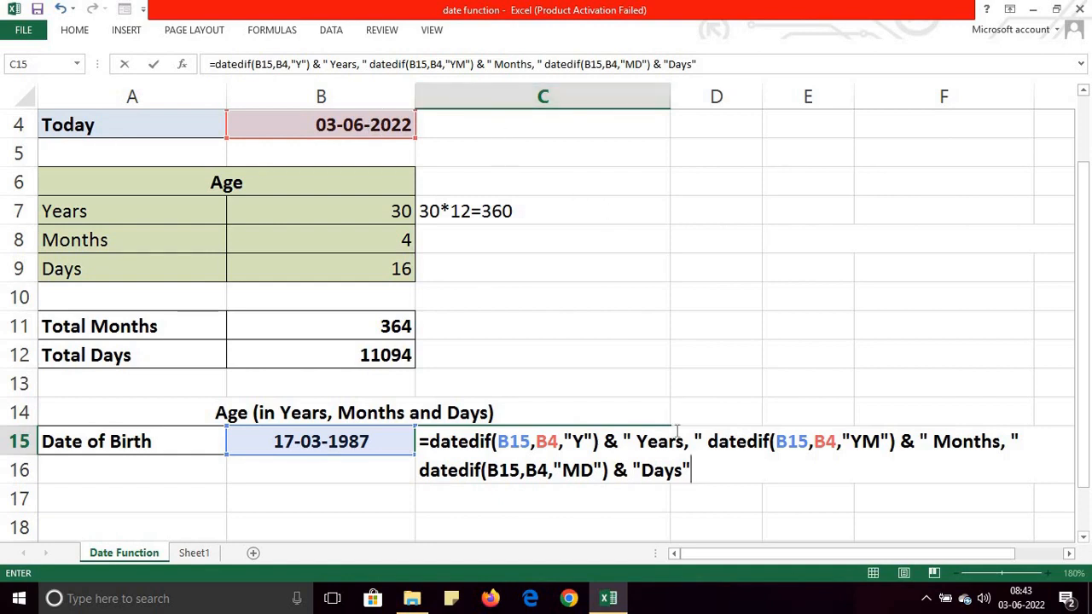
# Insert the missing ampersands before the second and third DATEDIF in the C15 formula and enter it.
pyautogui.click(708, 441)
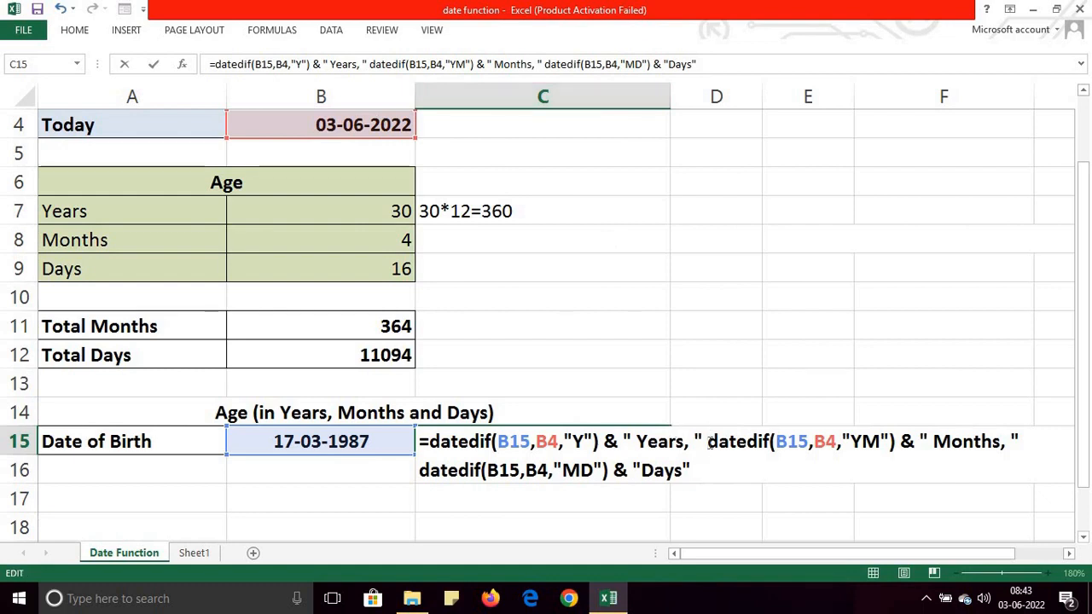
pyautogui.write('&')
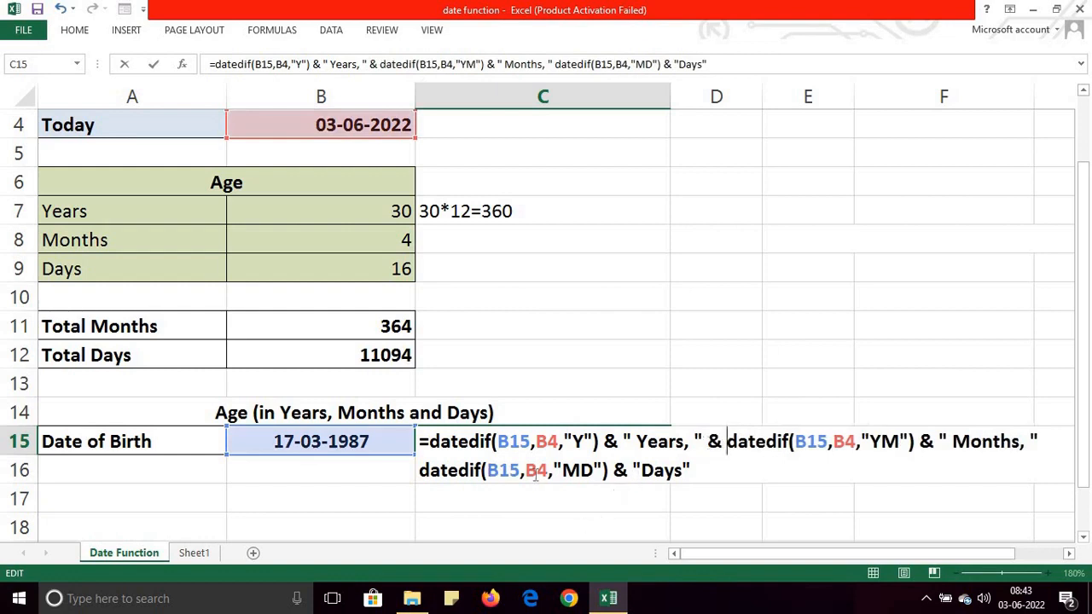
pyautogui.click(422, 469)
pyautogui.write('&')
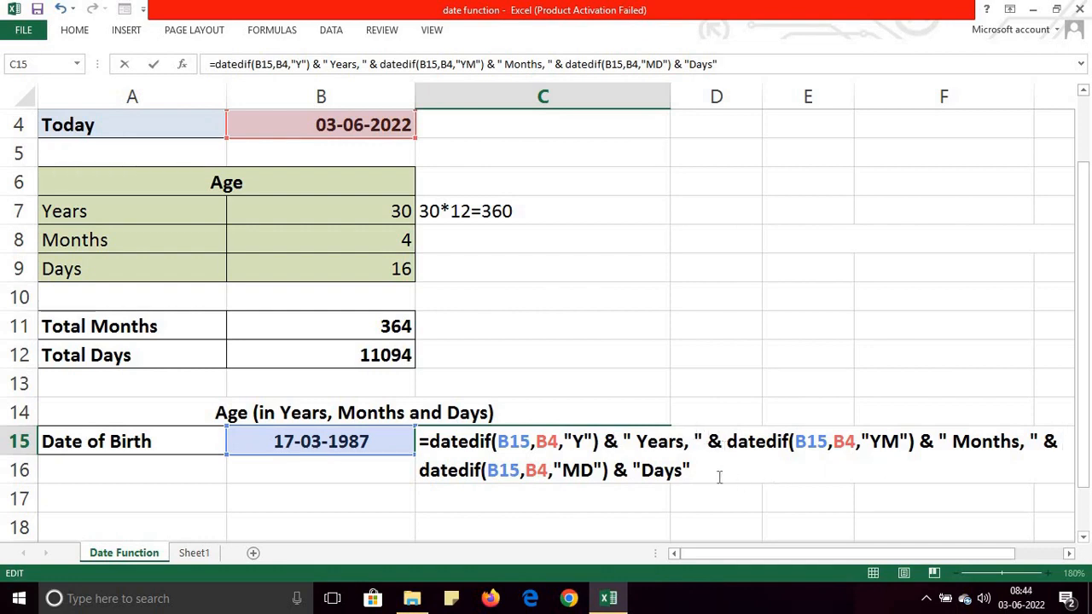
pyautogui.press('Return')
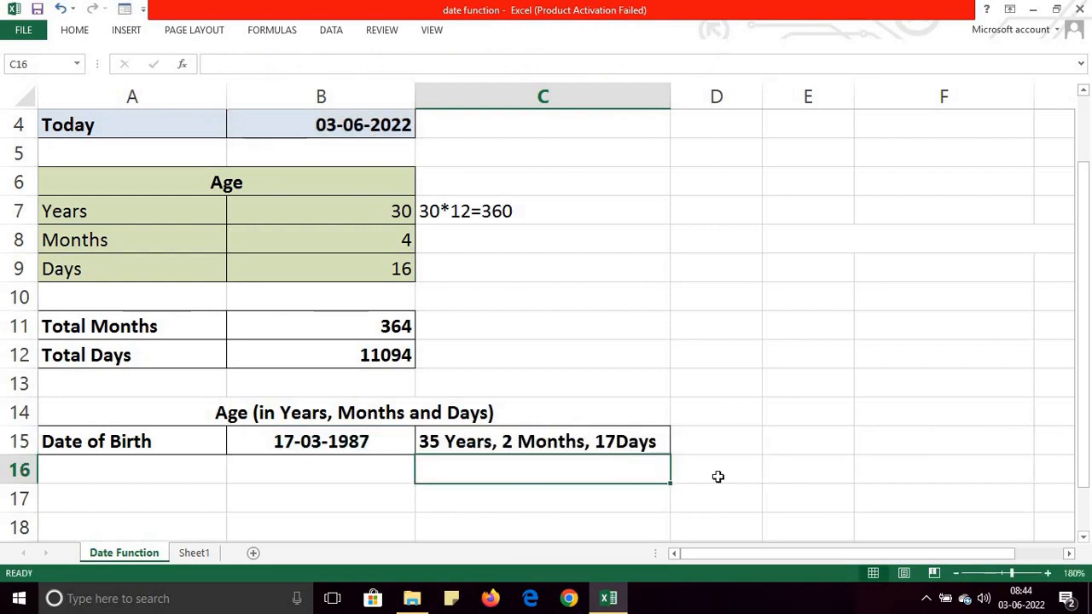
# Insert a space before the word Days in the last text part of the C15 formula and save the workbook.
pyautogui.click(616, 437)
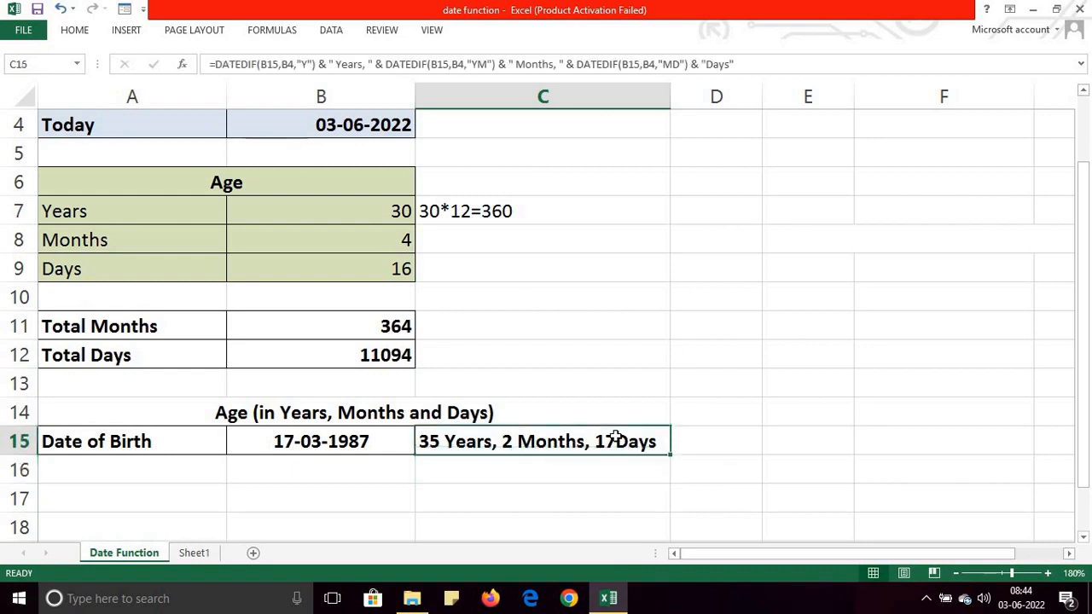
pyautogui.click(706, 64)
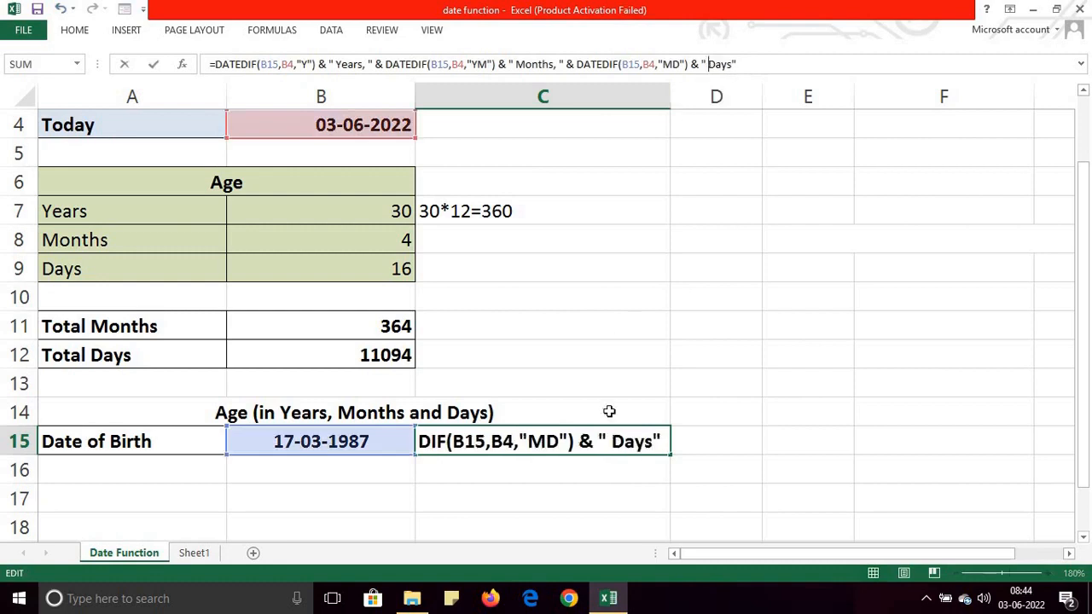
pyautogui.hotkey('ctrl', 's')
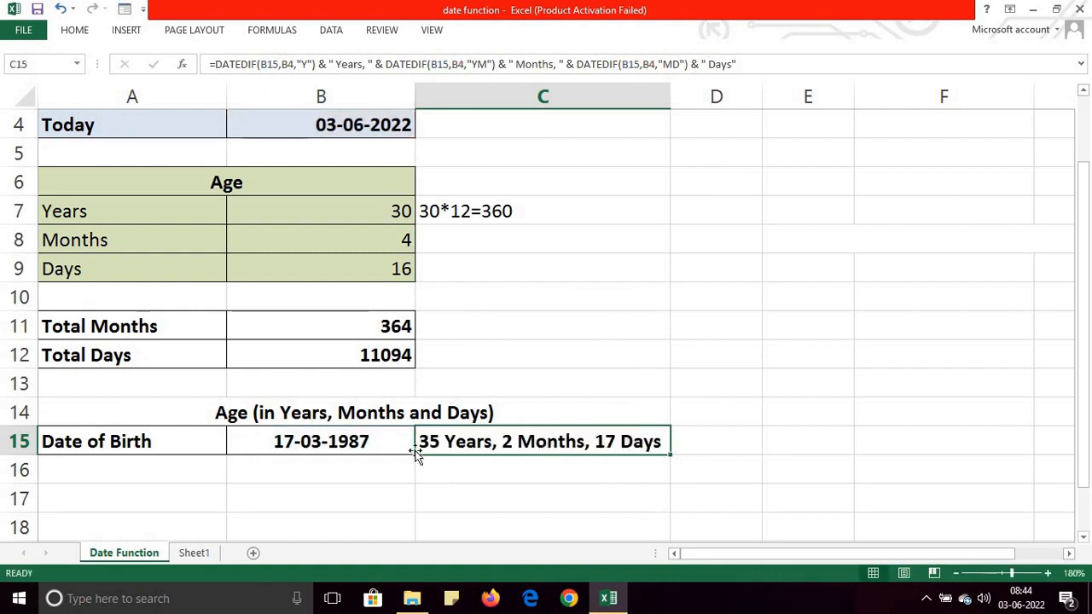
# Replace the day, month and year of the date of birth in B15, and select the age result in C15.
pyautogui.doubleClick(290, 441)
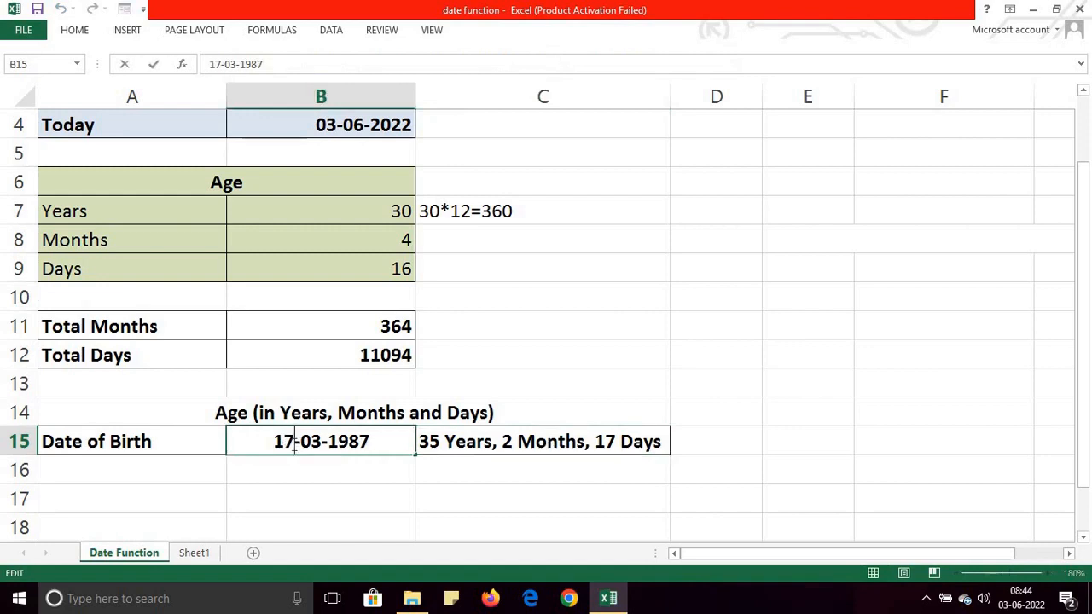
pyautogui.press('BackSpace')
pyautogui.press('BackSpace')
pyautogui.write('3')
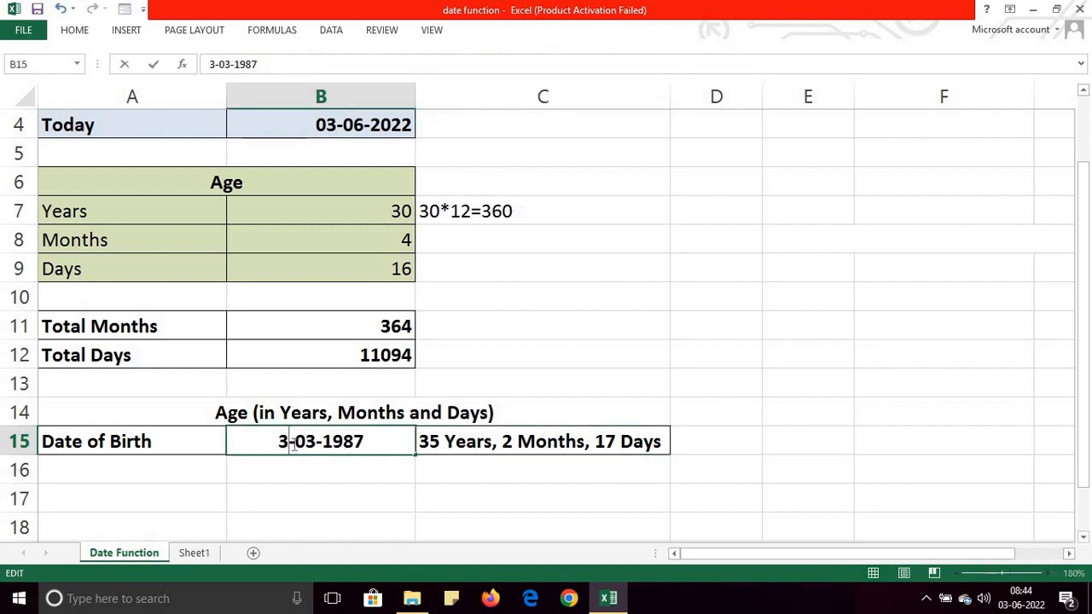
pyautogui.press('BackSpace')
pyautogui.write('12')
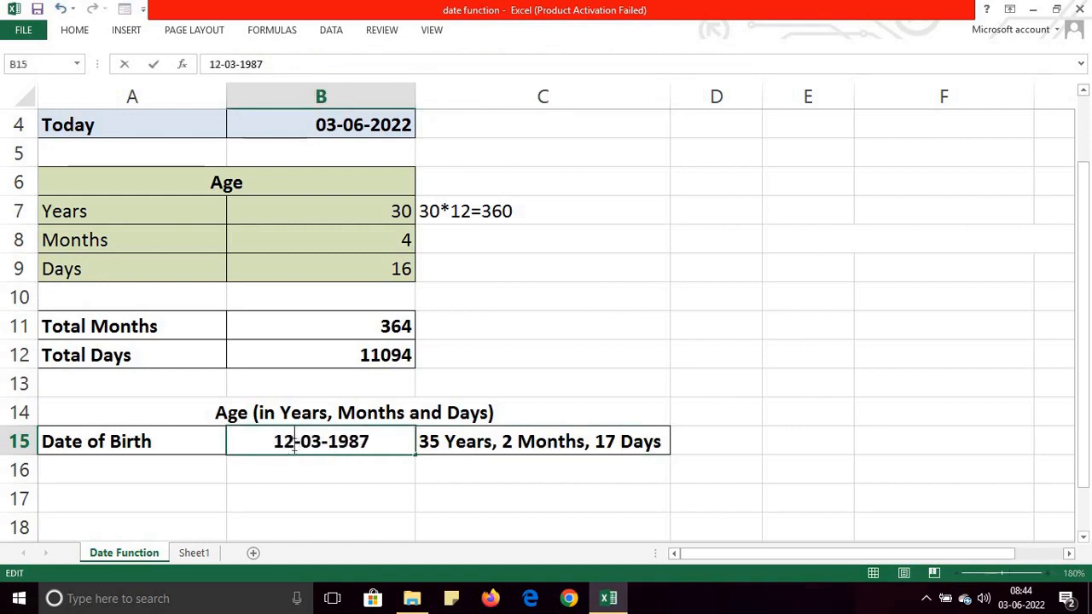
pyautogui.press('Right')
pyautogui.press('Right')
pyautogui.press('BackSpace')
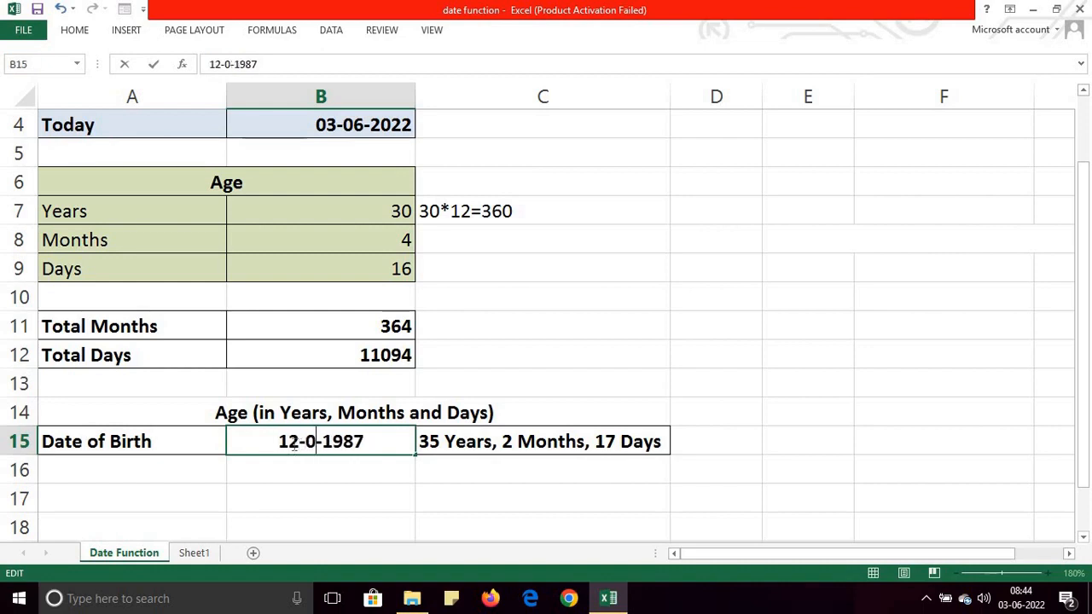
pyautogui.write('5')
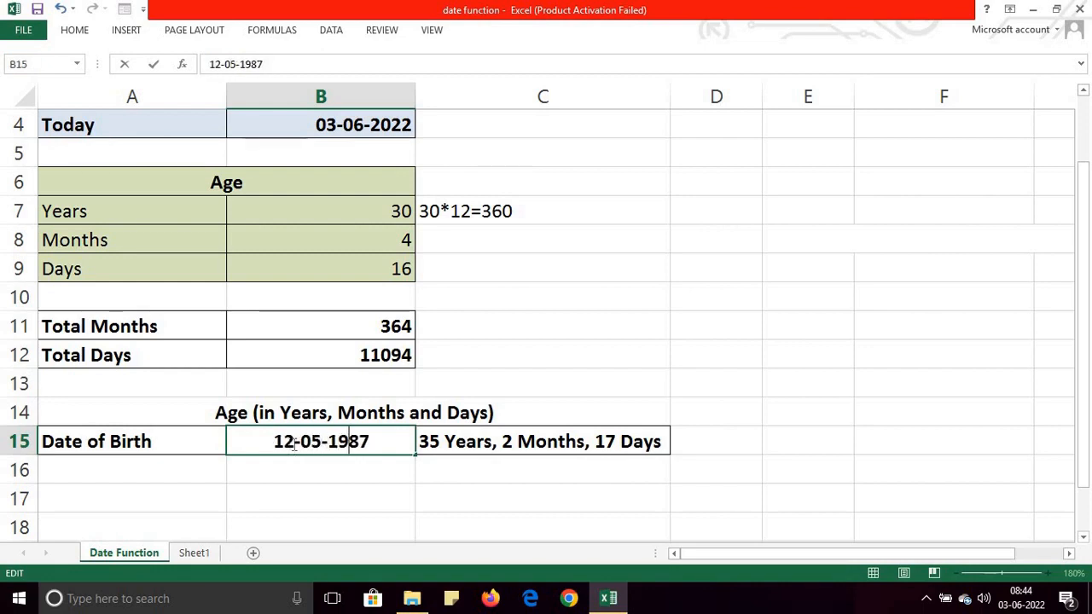
pyautogui.press('Right')
pyautogui.press('Right')
pyautogui.press('BackSpace')
pyautogui.press('BackSpace')
pyautogui.write('9')
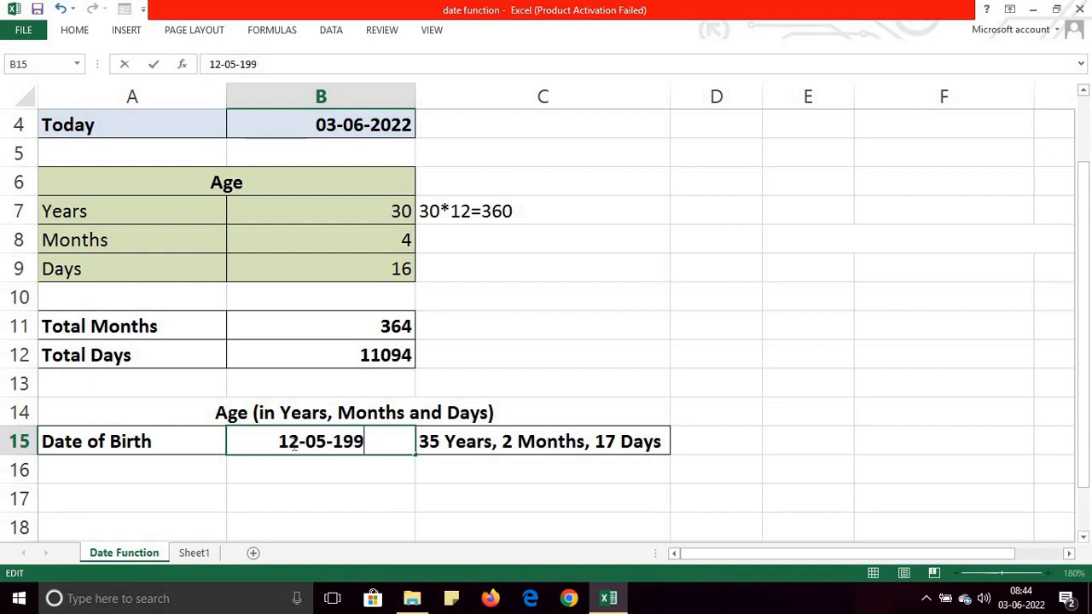
pyautogui.write('0')
pyautogui.press('Return')
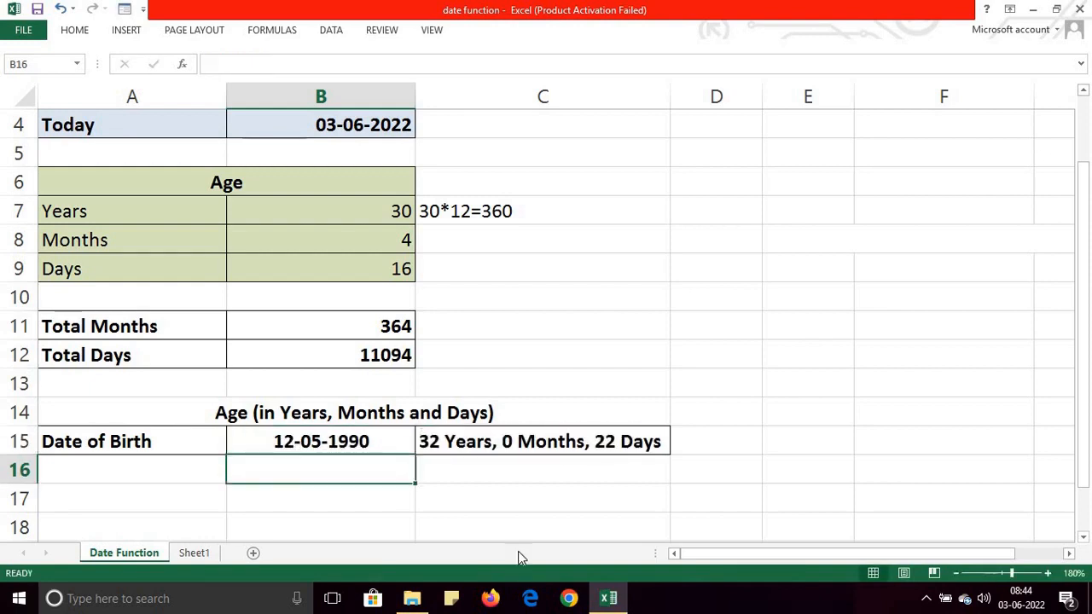
pyautogui.click(448, 440)
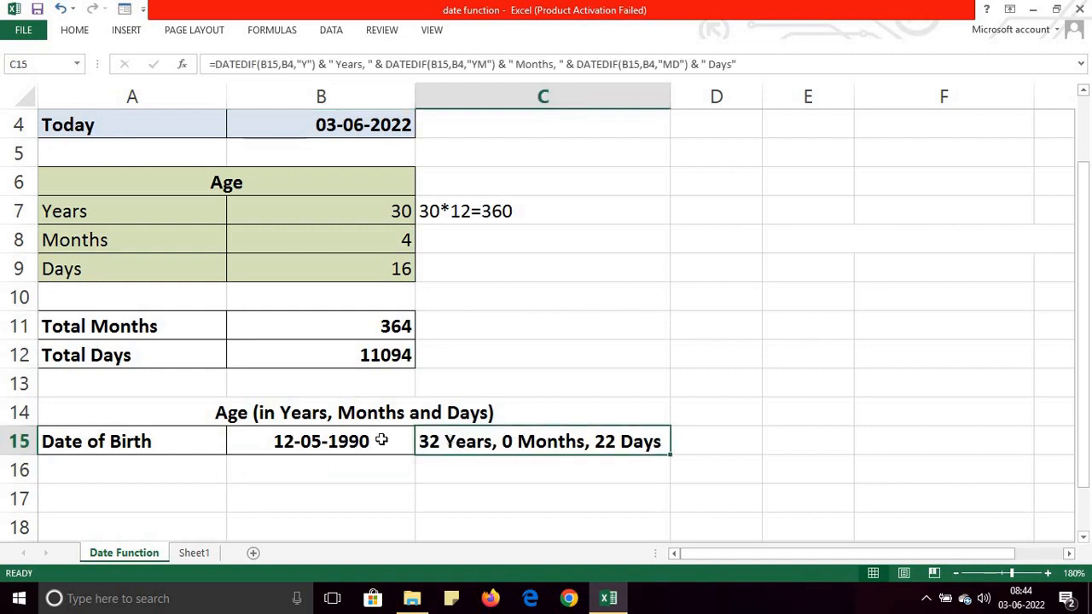
# Change only the month of the date of birth in B15 to August, and select the age result in C15 again.
pyautogui.click(317, 441)
pyautogui.doubleClick(317, 441)
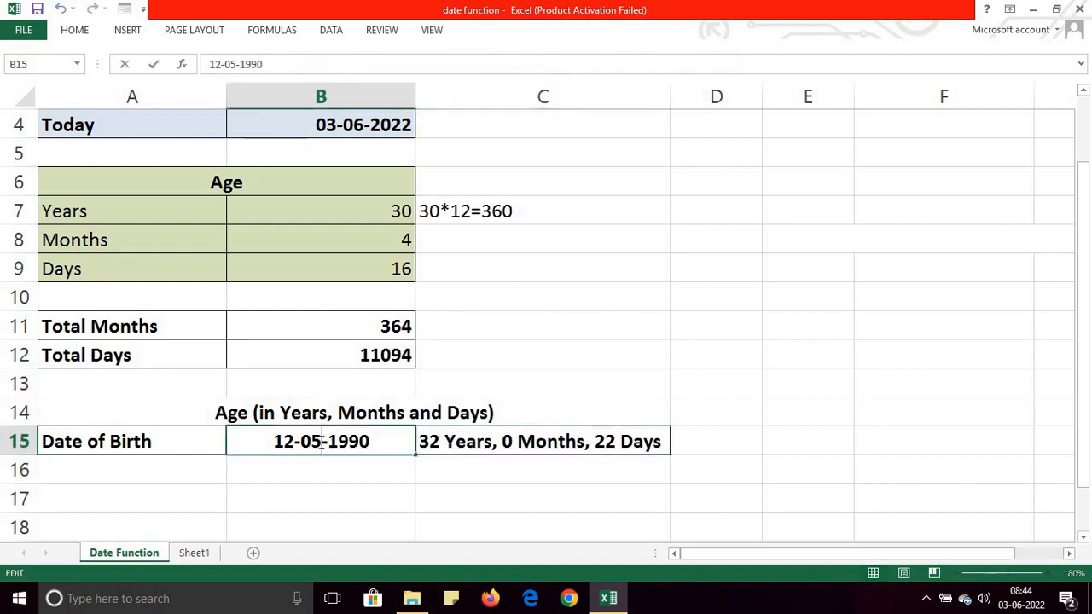
pyautogui.press('BackSpace')
pyautogui.write('8')
pyautogui.press('Return')
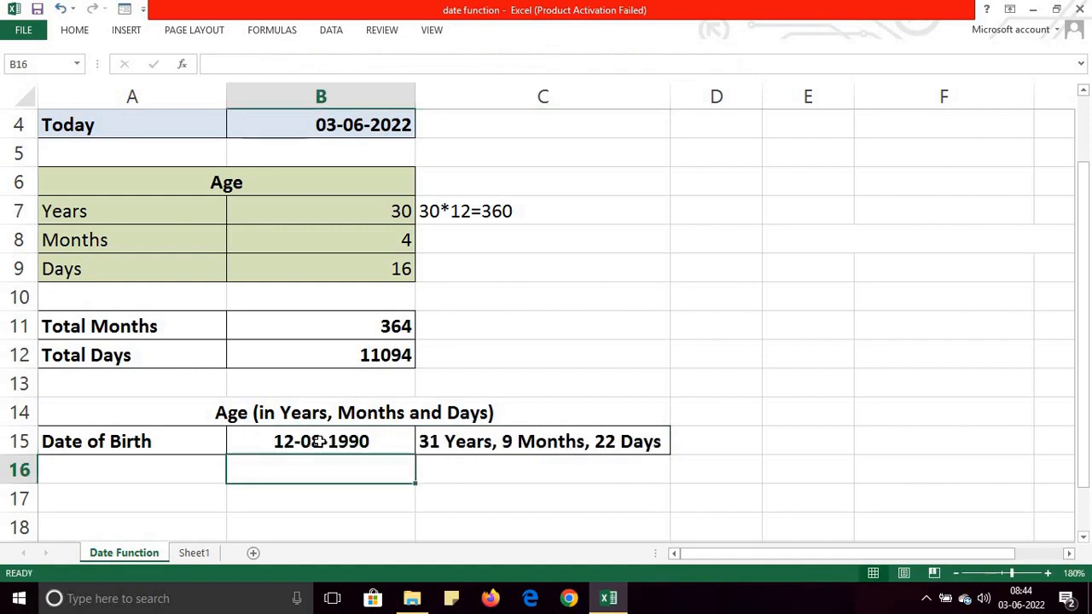
pyautogui.click(490, 443)
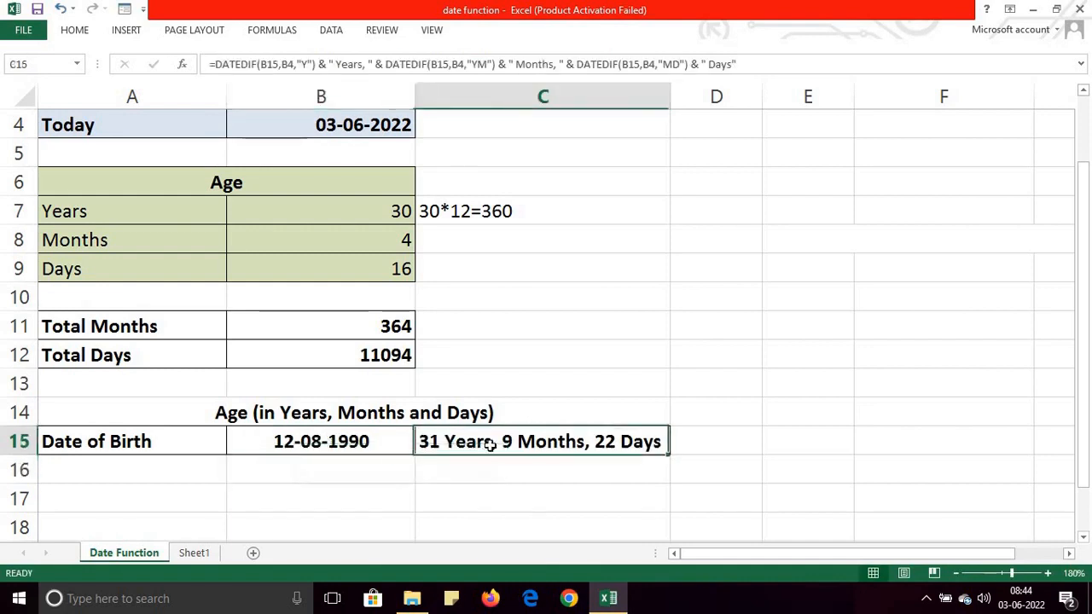